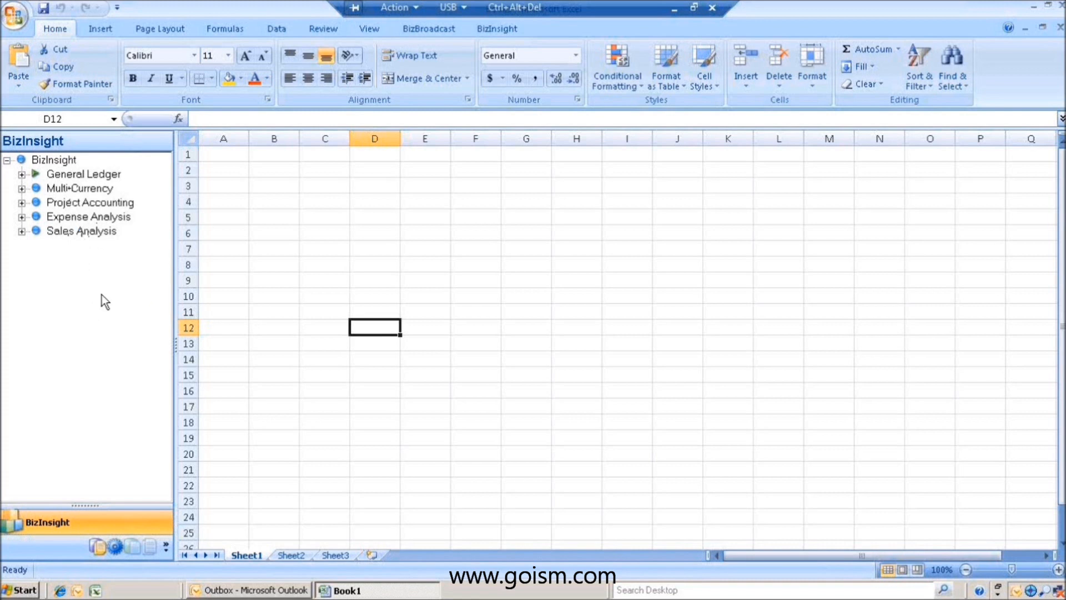
Expand General Ledger and its Templates list in the BizInsight tree, and widen the pane to fit the full template names.
click(22, 175)
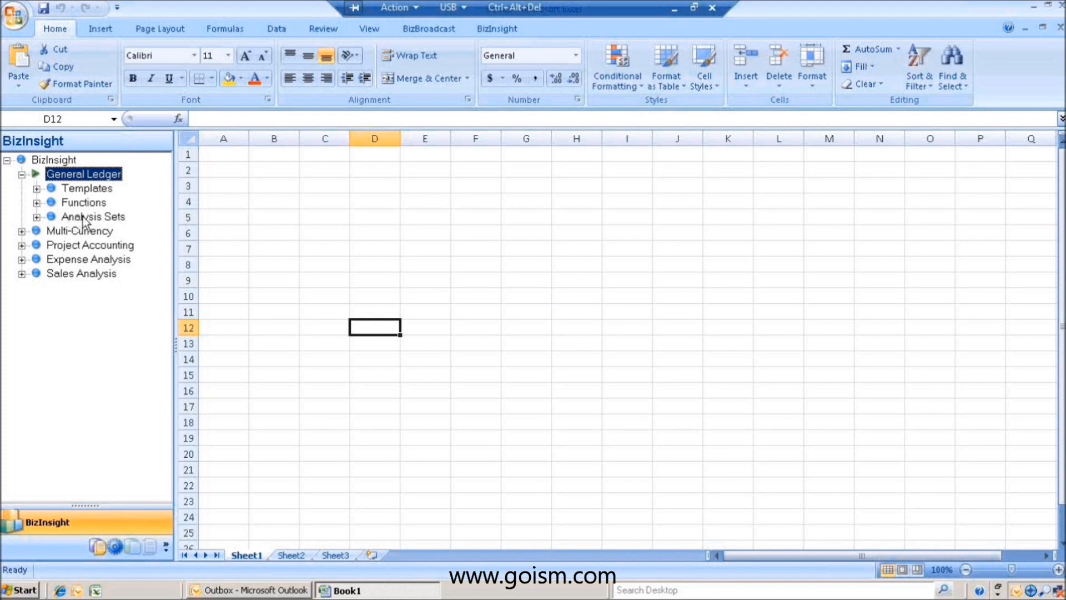
click(38, 189)
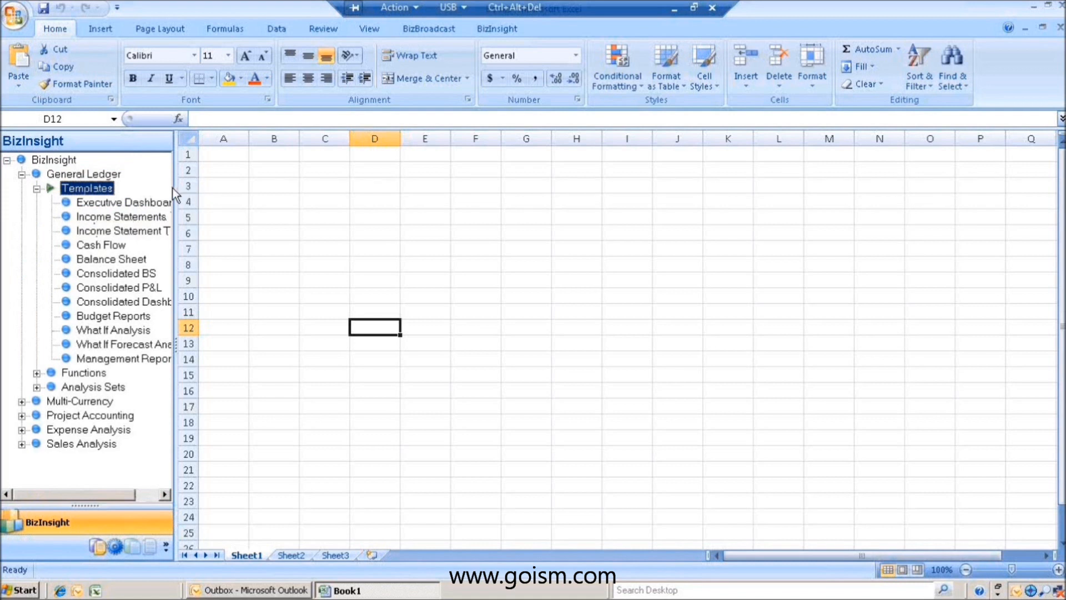
drag(173, 185, 284, 184)
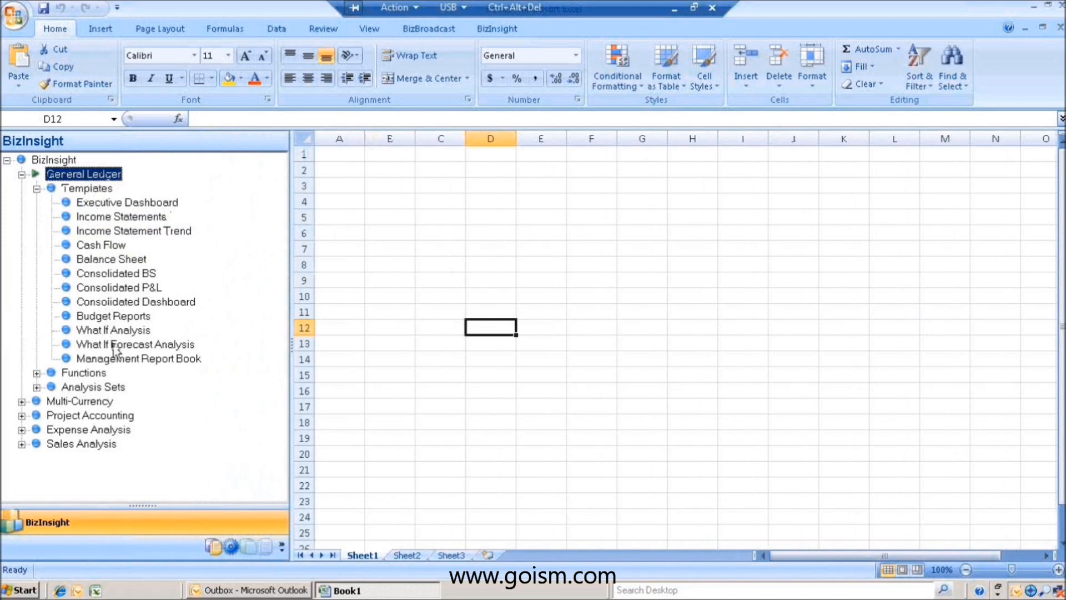
Insert a new node under Templates and add a child node beneath it.
right_click(89, 188)
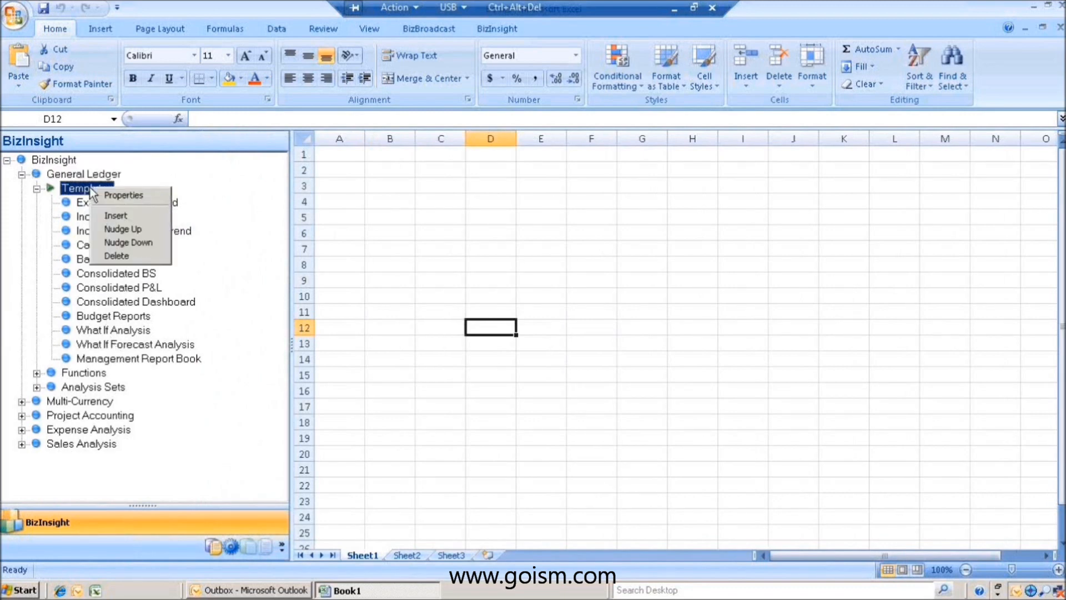
click(103, 215)
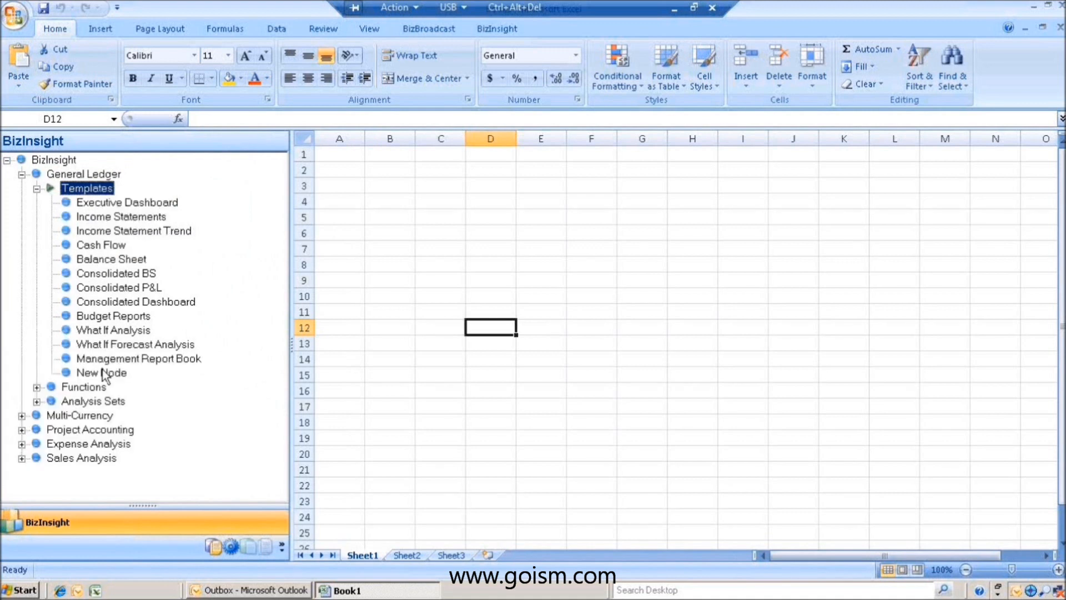
right_click(109, 373)
click(130, 398)
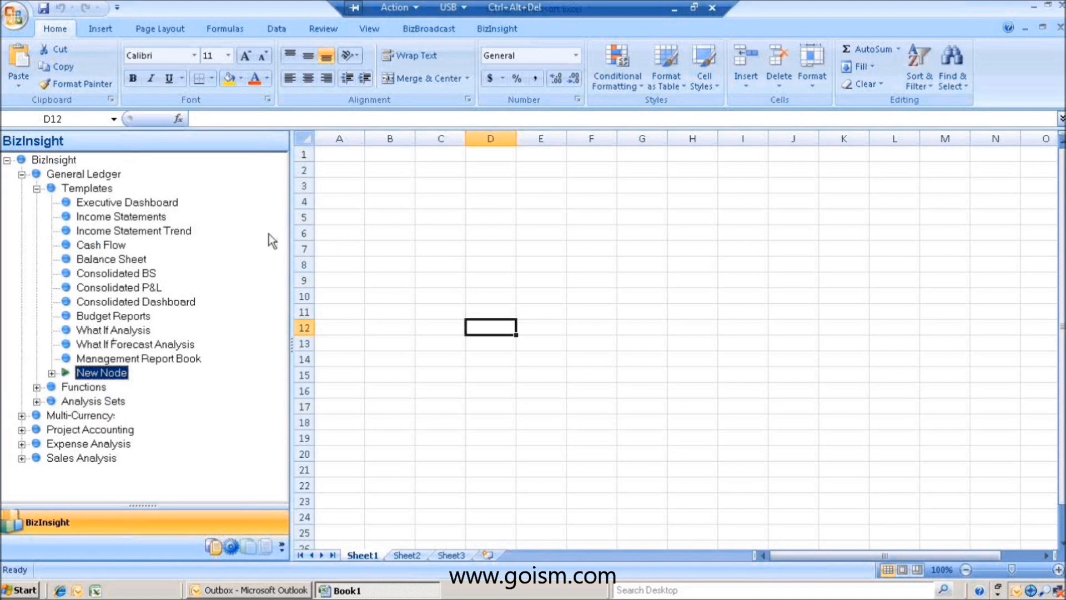
Narrow the BizInsight pane, load the Income Statements template into the worksheet and recalculate it.
drag(290, 211, 222, 221)
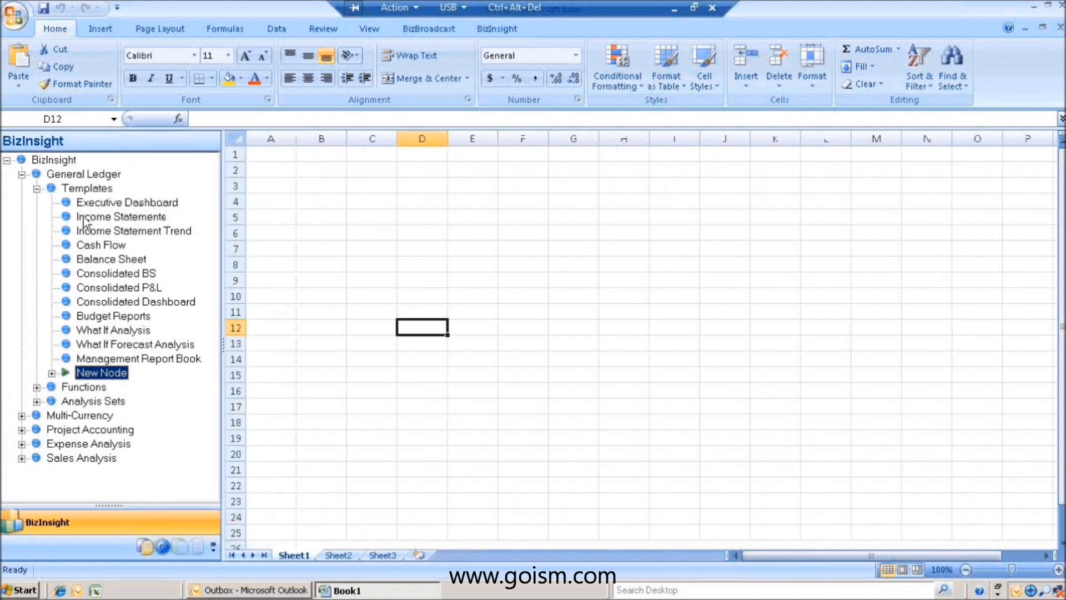
drag(129, 215, 388, 221)
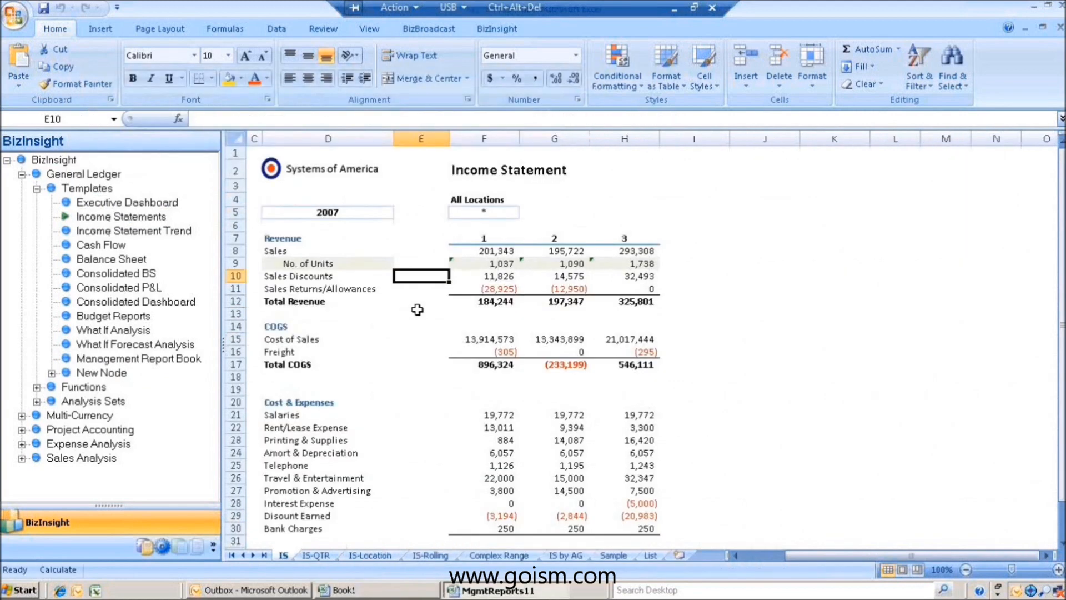
key(F9)
Set the income statement's location to 00 and return it to all locations (*).
click(480, 210)
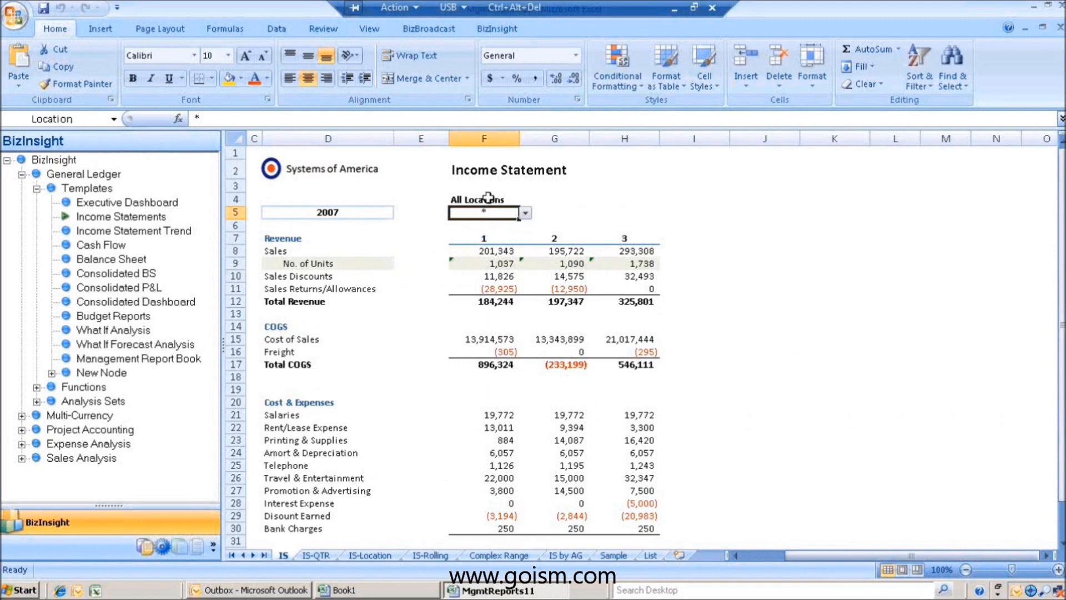
click(525, 213)
click(489, 240)
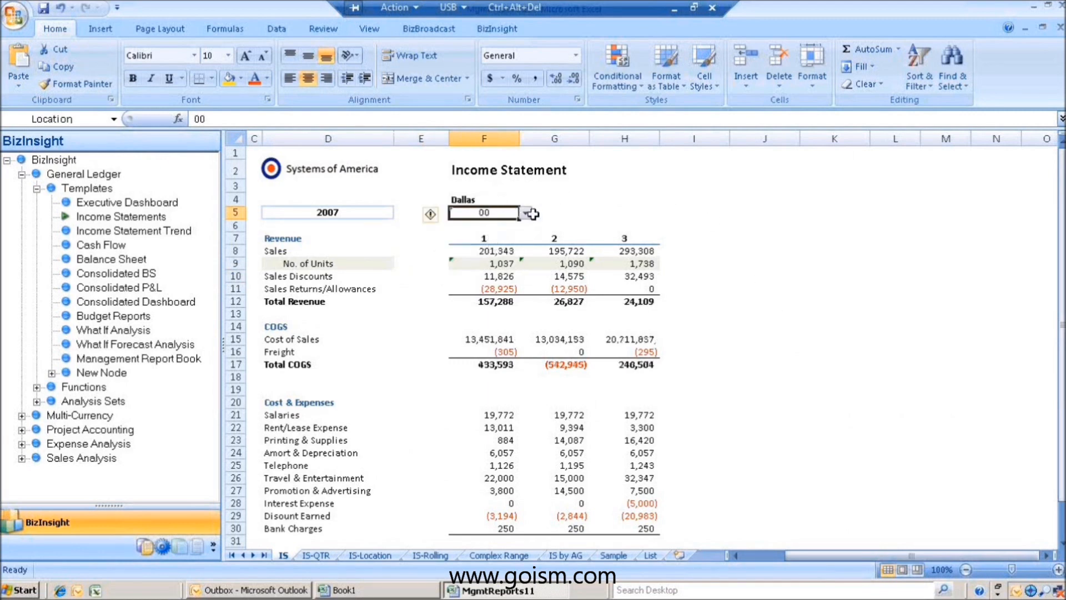
click(525, 213)
click(500, 223)
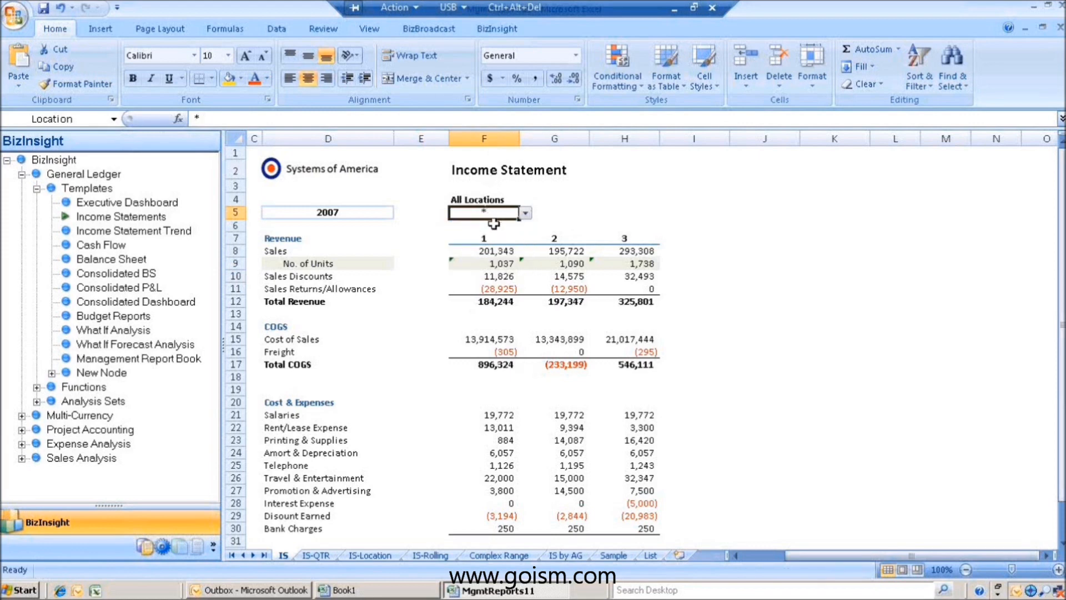
Examine the year selector in D5 and the Sales formulas for periods 1 and 2.
click(547, 212)
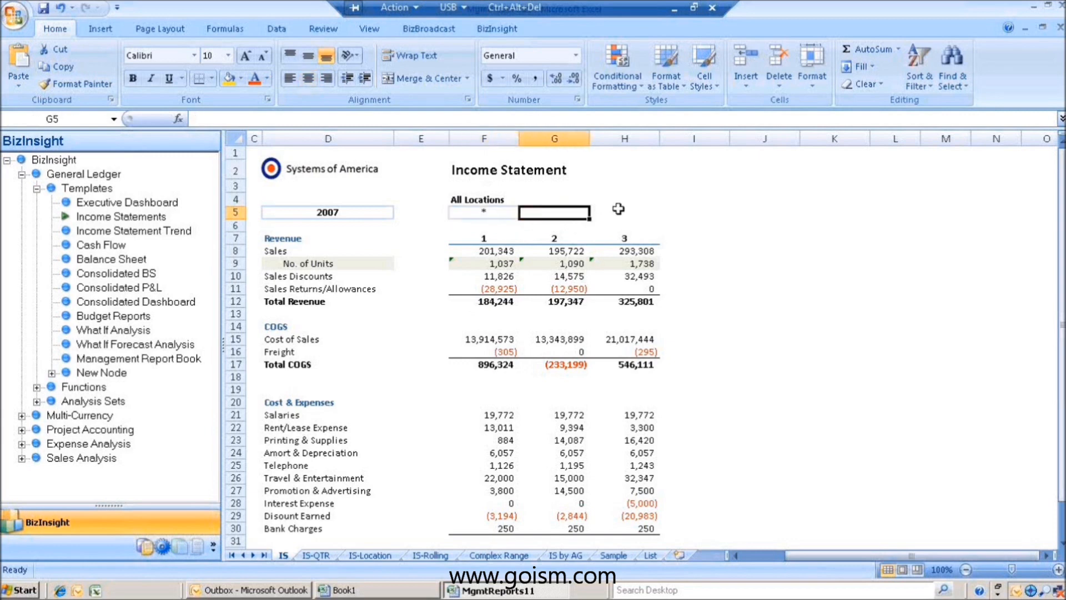
click(397, 213)
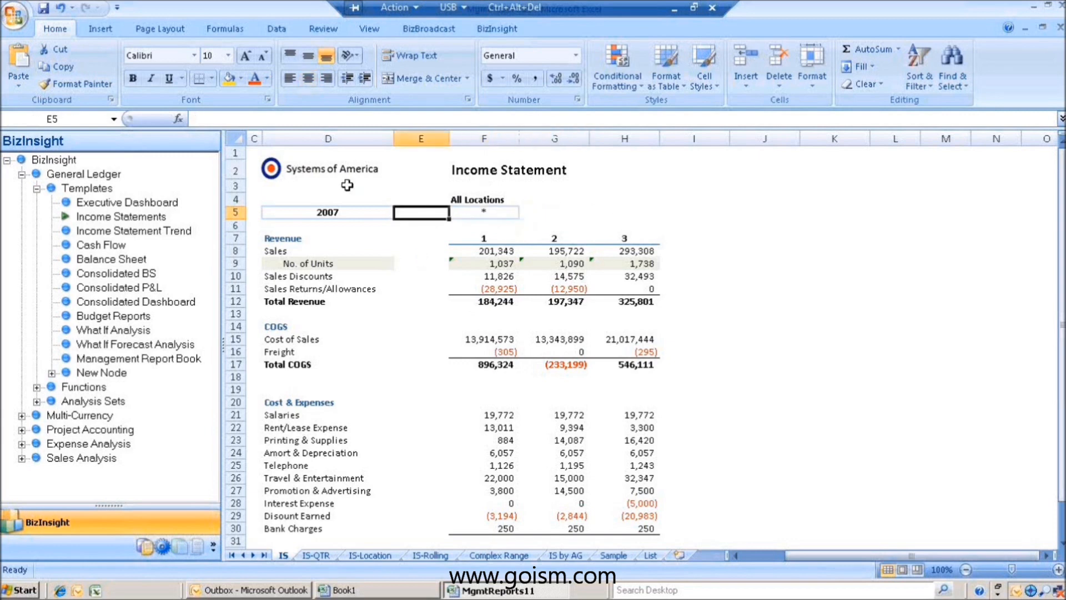
click(348, 213)
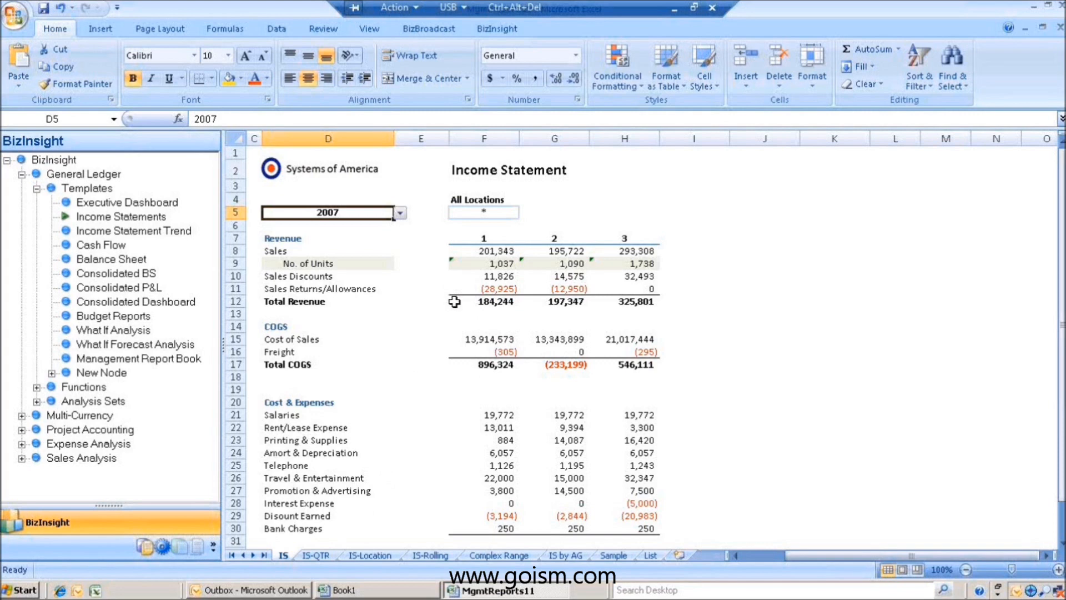
click(475, 254)
click(547, 255)
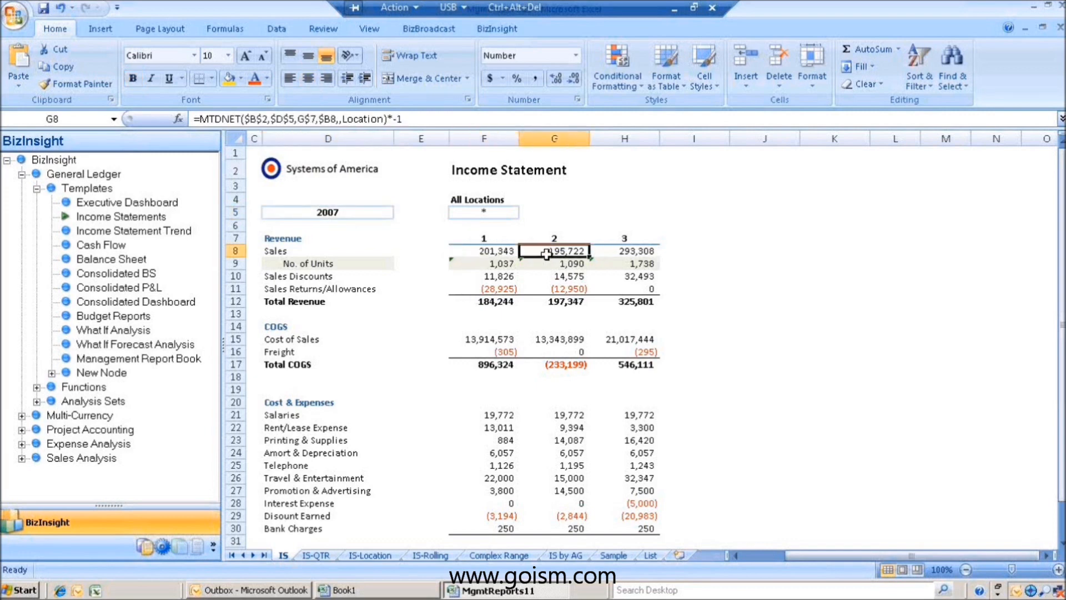
Switch the income statement to a single location and restore it to all locations (*).
click(494, 220)
click(524, 213)
click(516, 233)
click(525, 213)
click(516, 228)
Examine the Sales formulas for periods 1, 2 and 3.
click(507, 251)
click(558, 249)
click(613, 251)
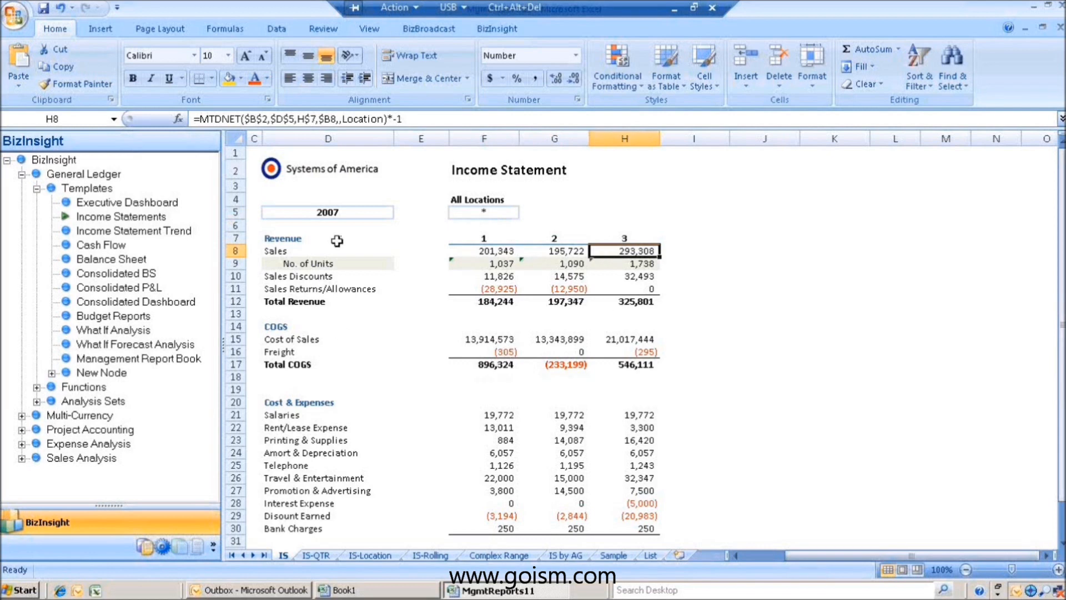
Toggle the income statement's year between 2008 and 2007, finishing on 2007.
click(347, 214)
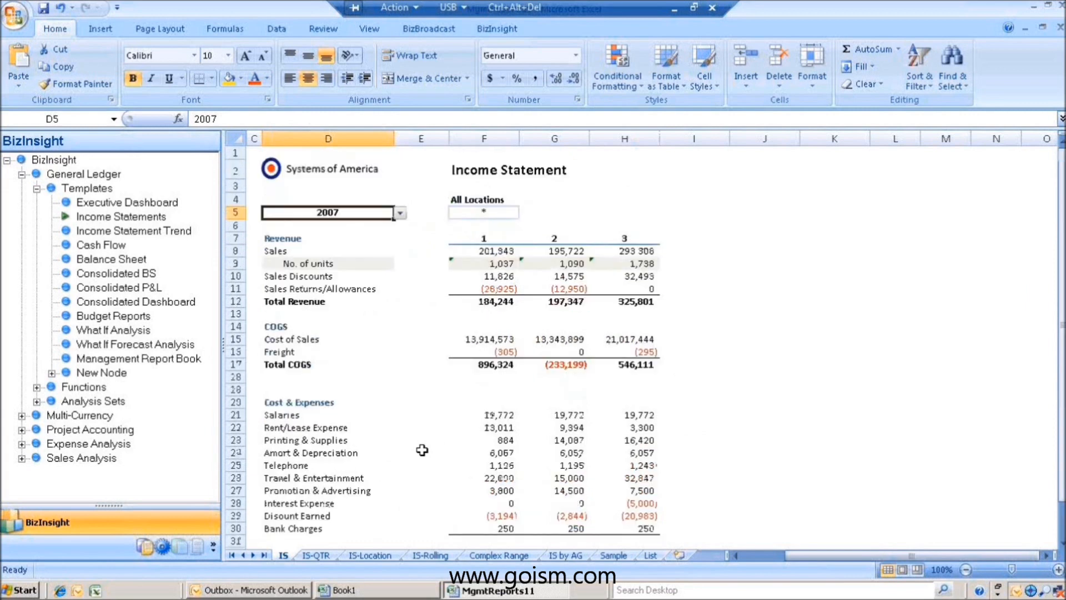
click(401, 215)
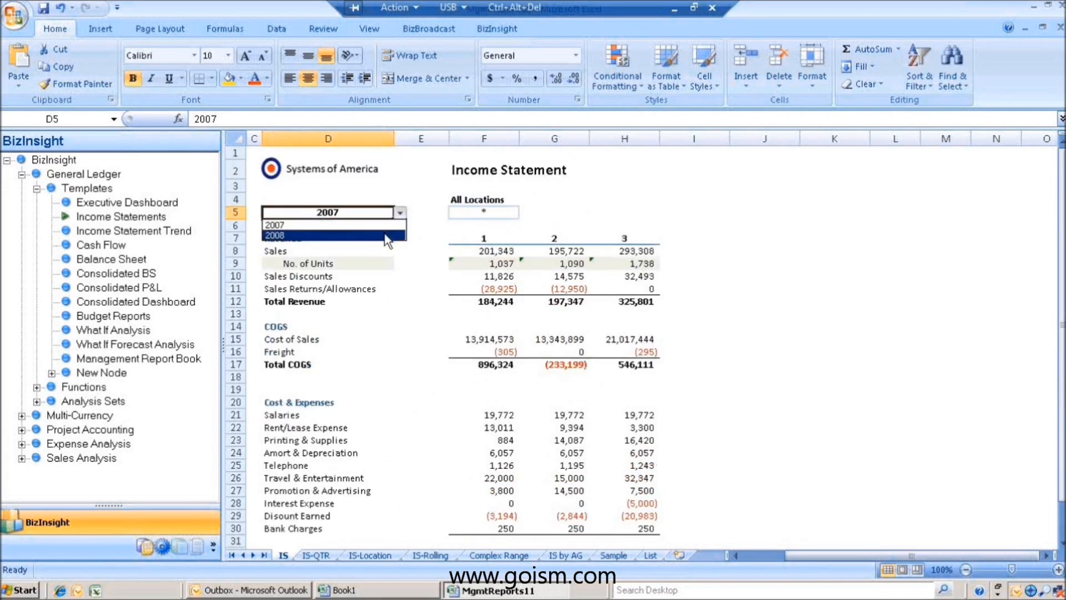
click(386, 235)
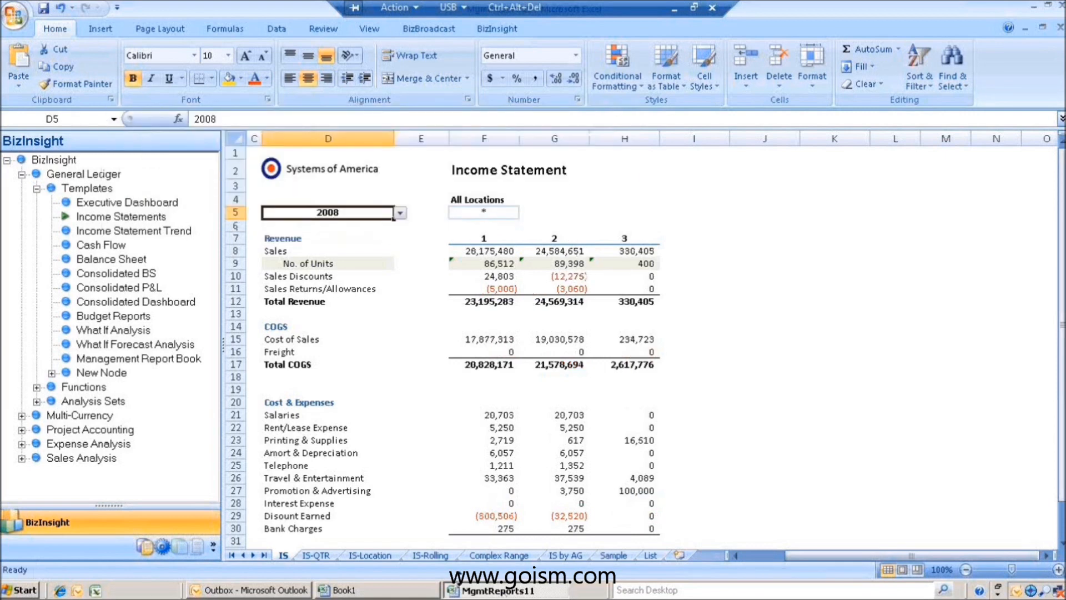
click(400, 214)
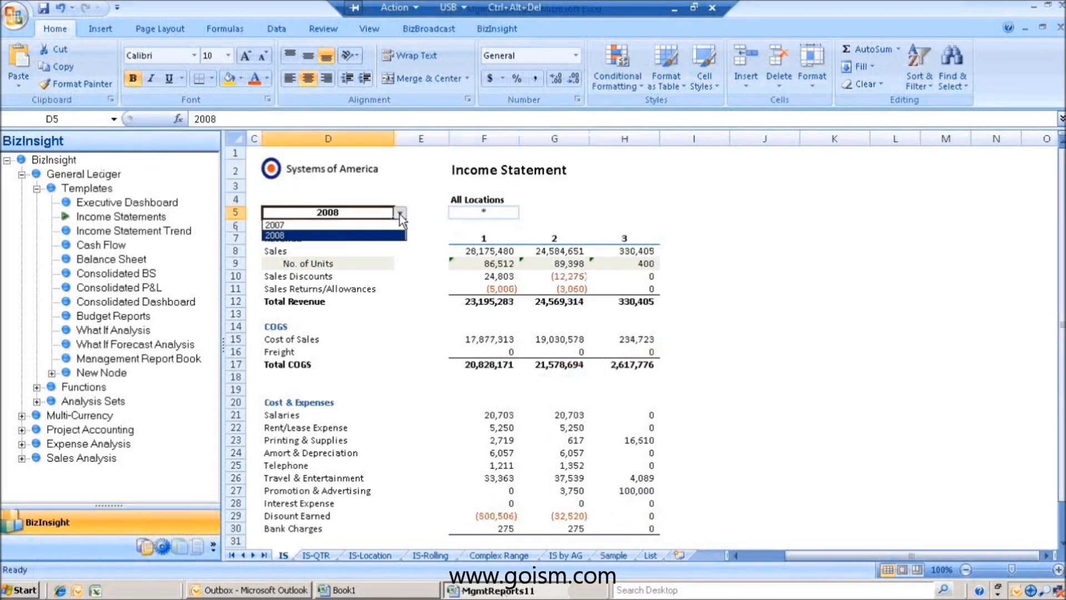
click(327, 223)
click(399, 214)
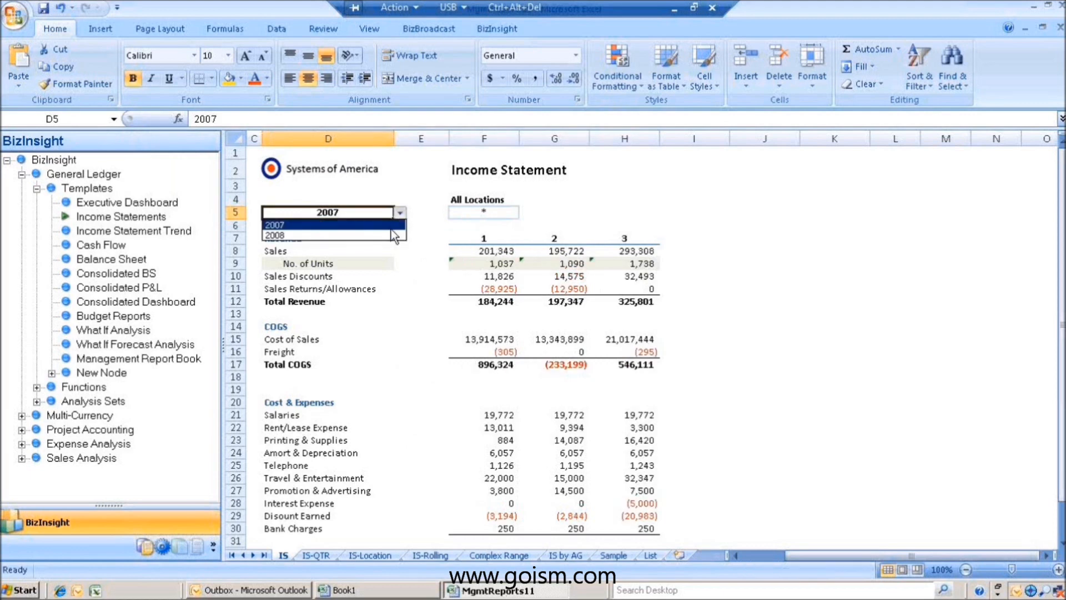
click(394, 235)
click(400, 213)
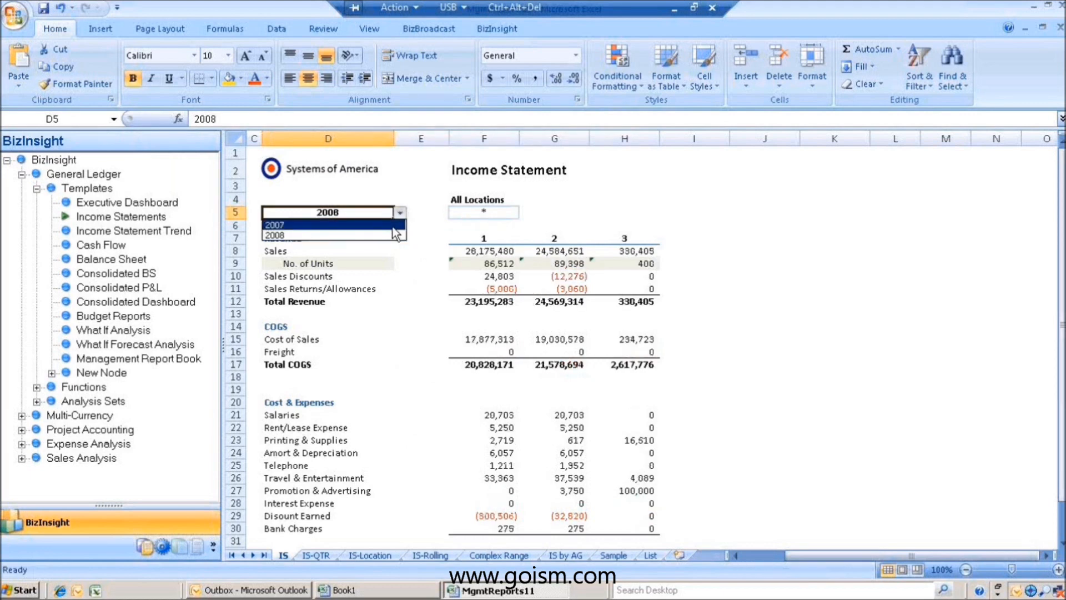
click(395, 225)
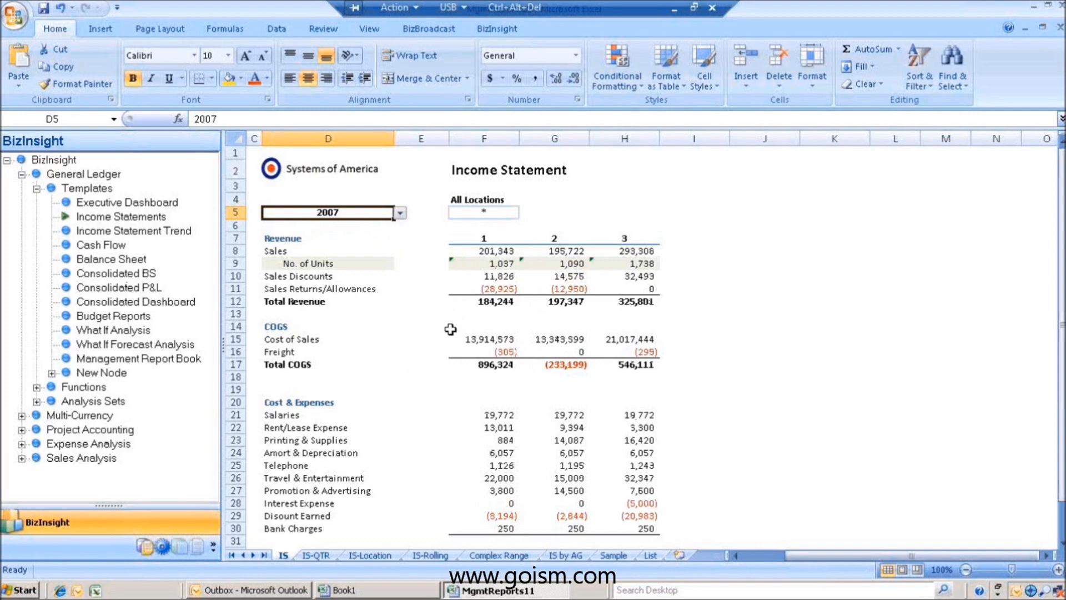
scroll(453, 330, down, 1)
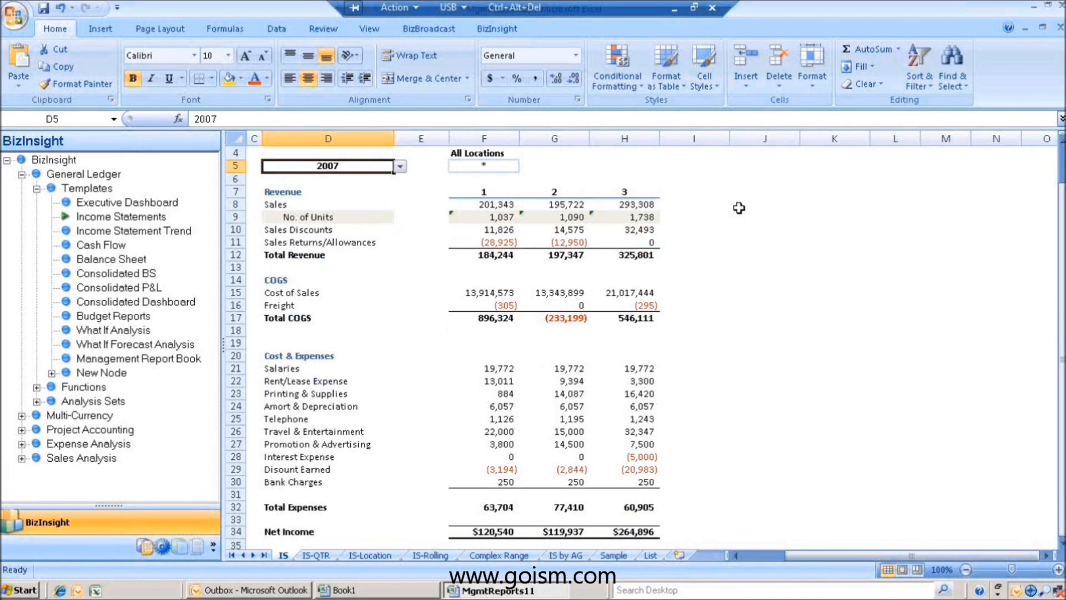
right_click(739, 208)
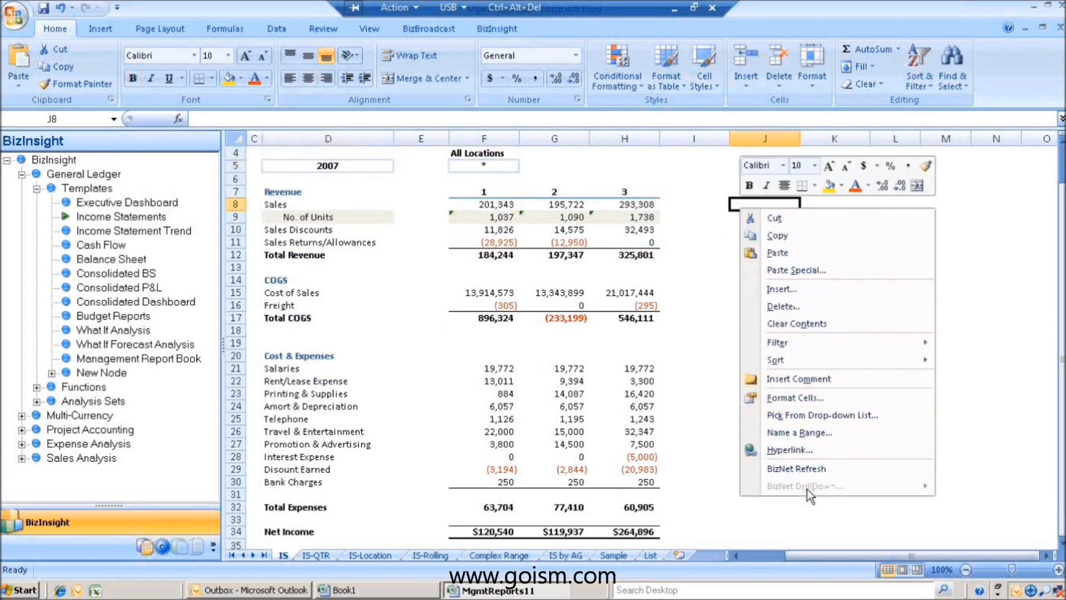
click(710, 343)
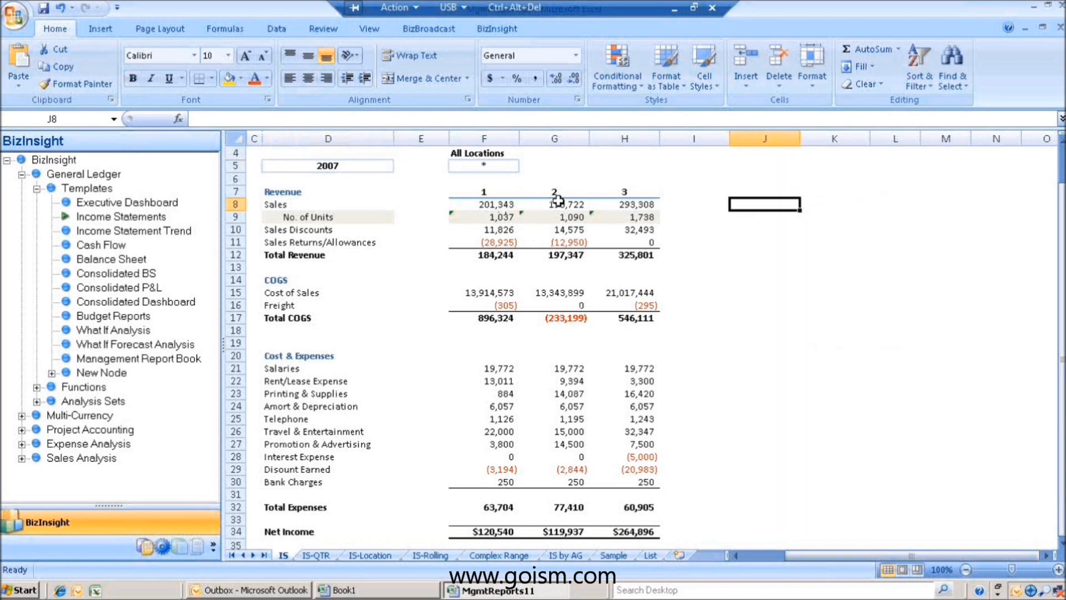
Fill the period 3 column, H7 through H34, across to column K to add periods 4 to 6.
drag(625, 192, 626, 535)
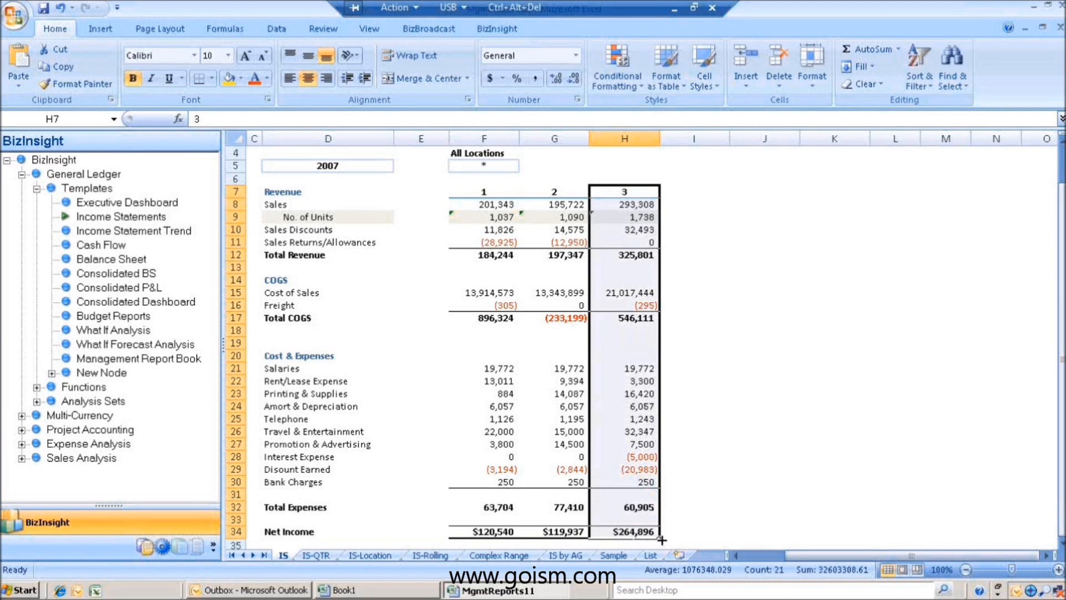
drag(661, 537, 887, 532)
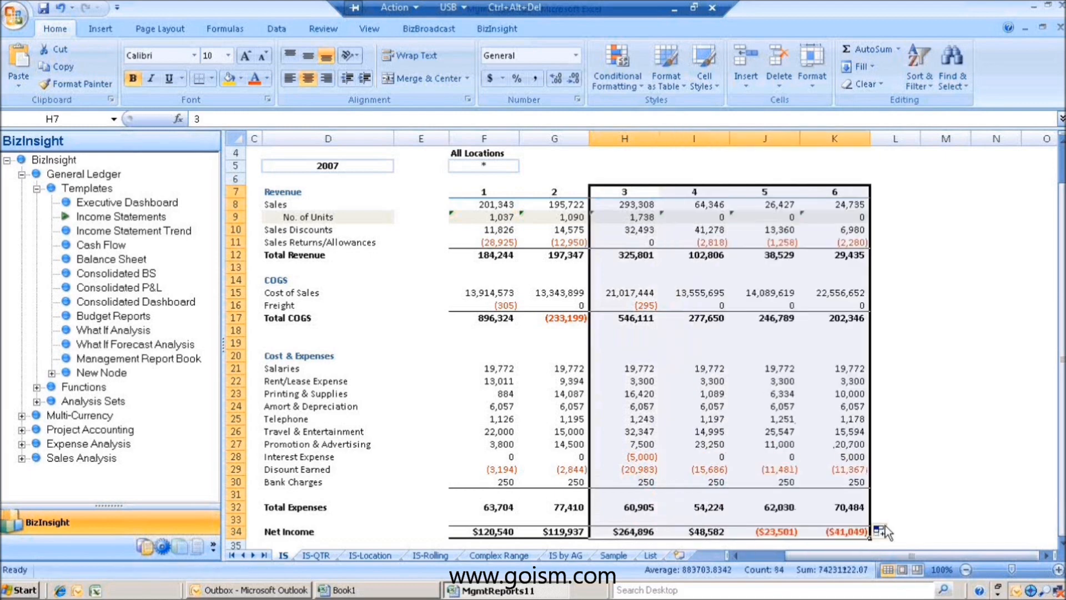
click(955, 417)
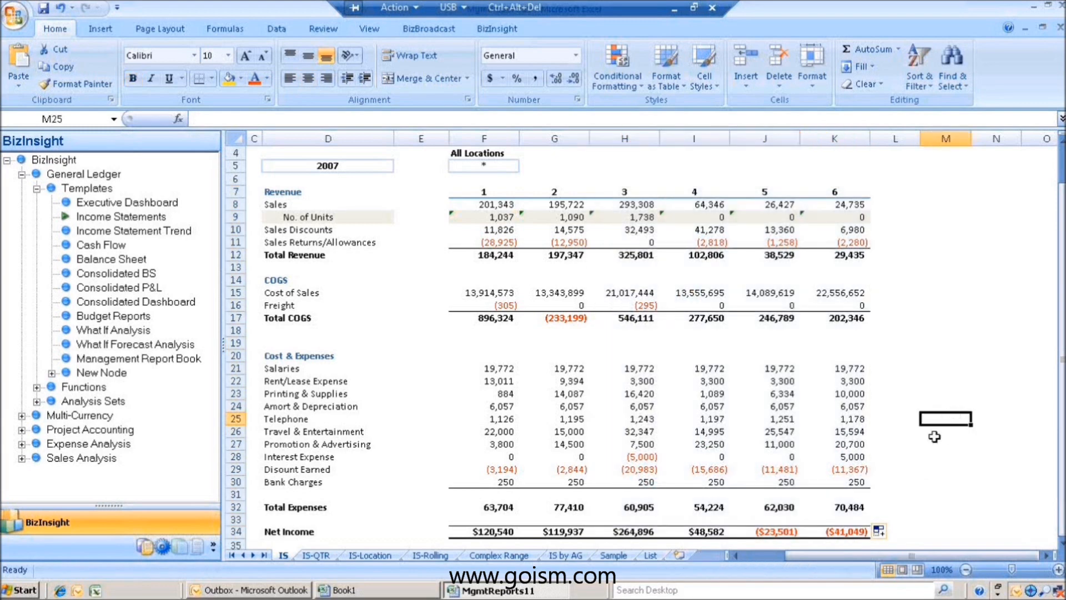
Drill down on period 3's Total Revenue with GL Trans Details Pivot, and select account 4000 in the pivot to show its field list.
scroll(933, 442, up, 1)
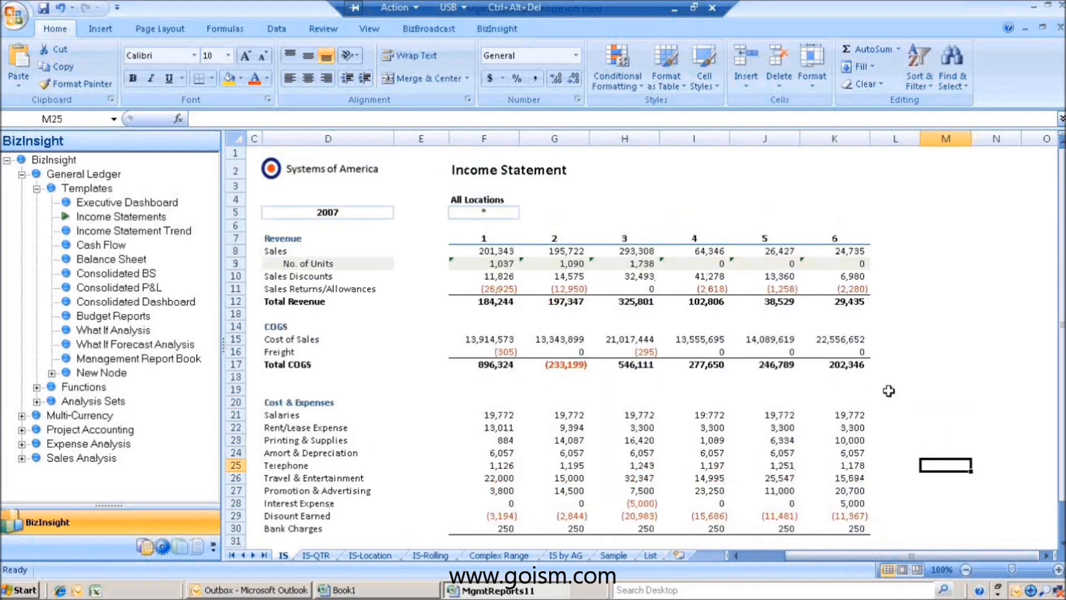
click(646, 303)
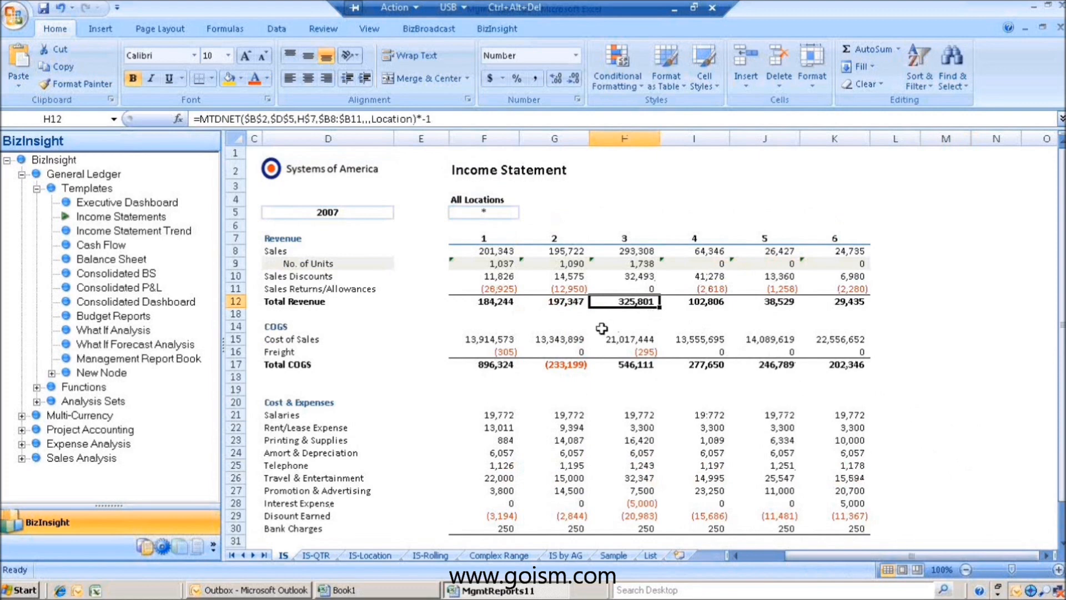
right_click(635, 301)
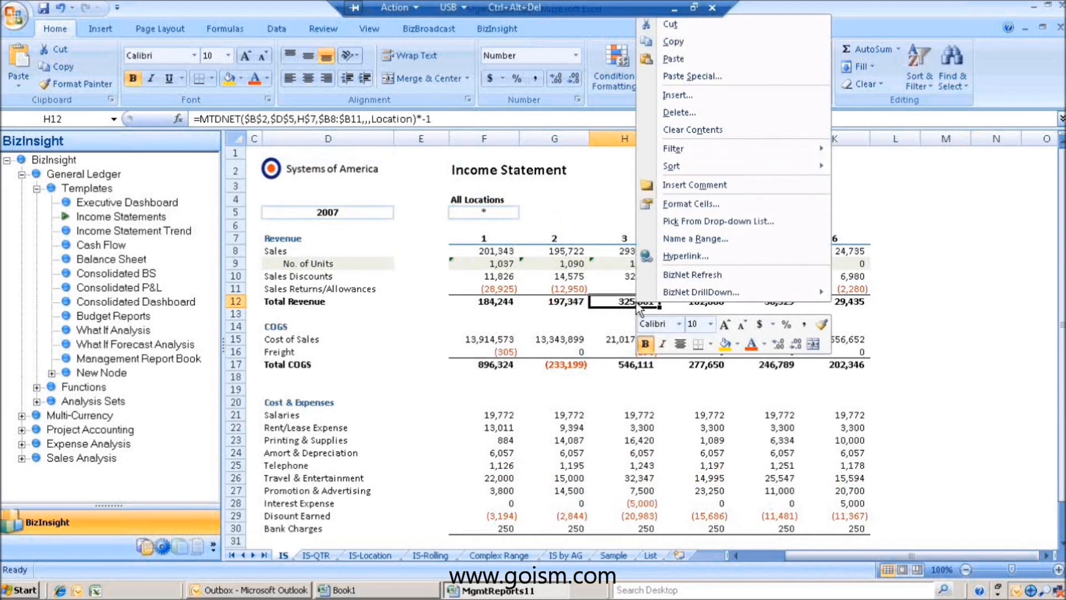
mouse_move(700, 293)
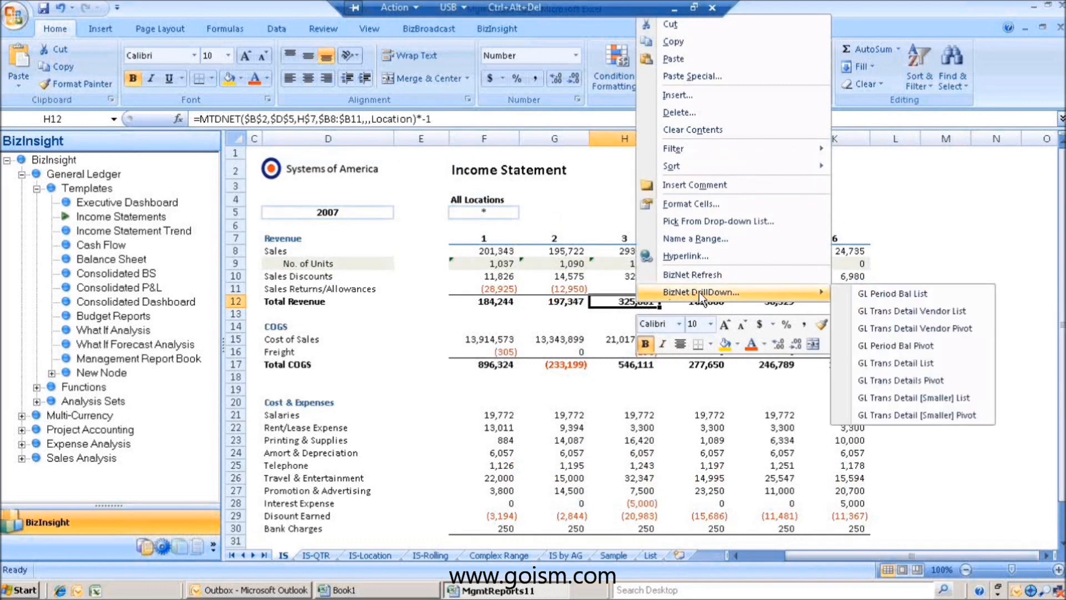
click(925, 381)
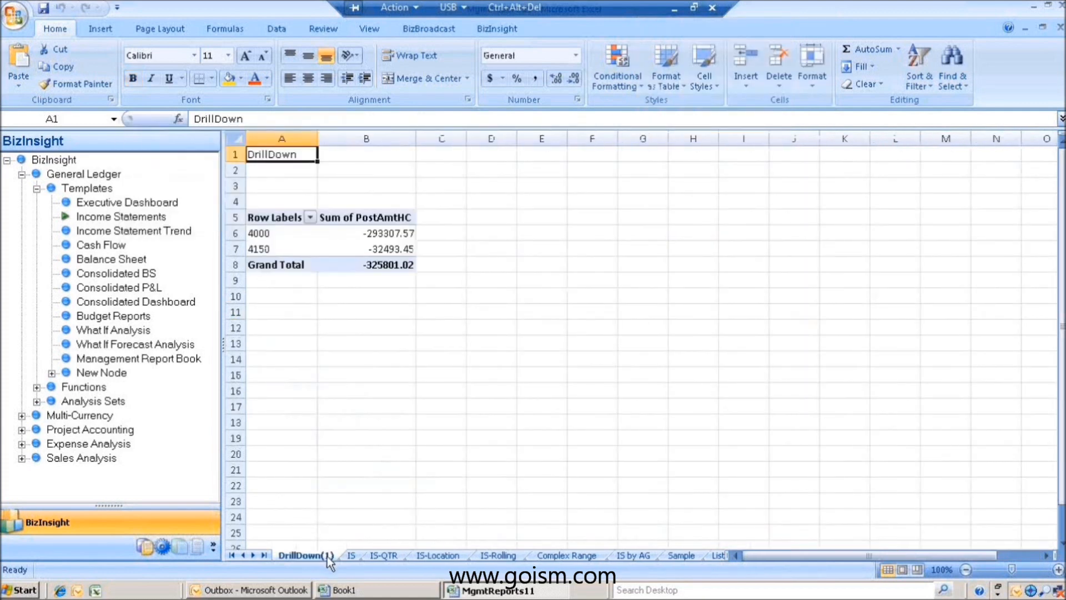
click(291, 236)
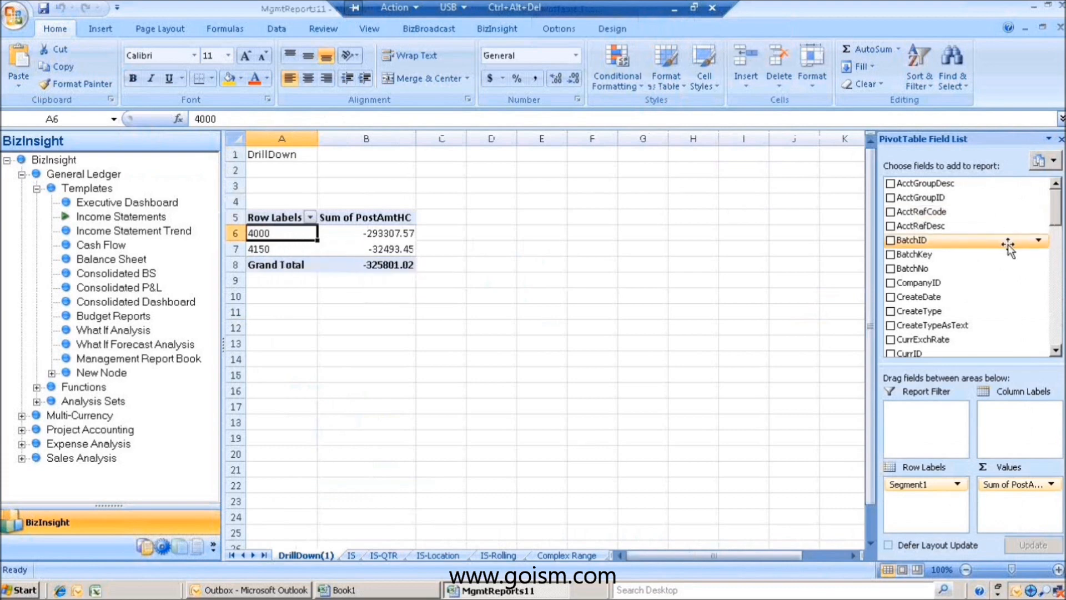
Add the PostDate and PostCmnt fields to the drilldown pivot table's row labels.
drag(1055, 230, 1055, 286)
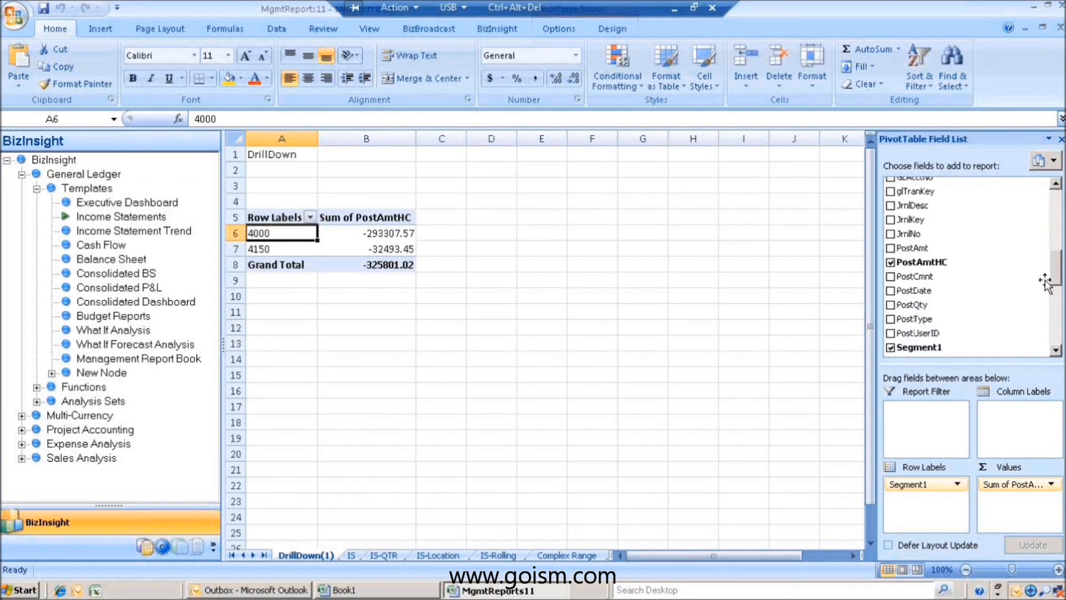
click(891, 291)
click(891, 276)
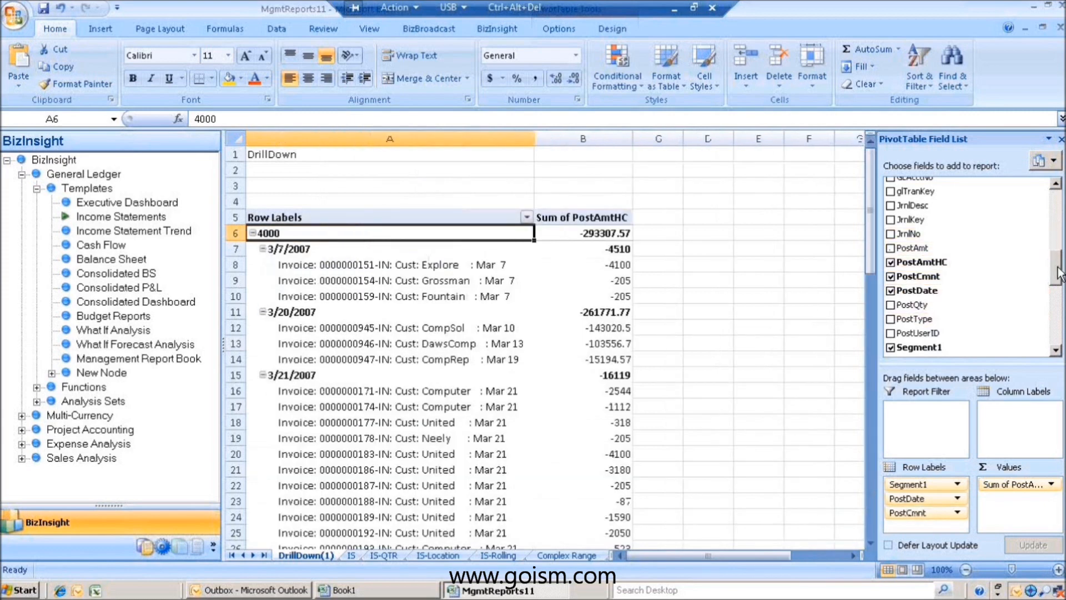
Add JrnlDesc to the pivot's column labels and remove the PostCmnt field.
drag(1058, 274, 1058, 258)
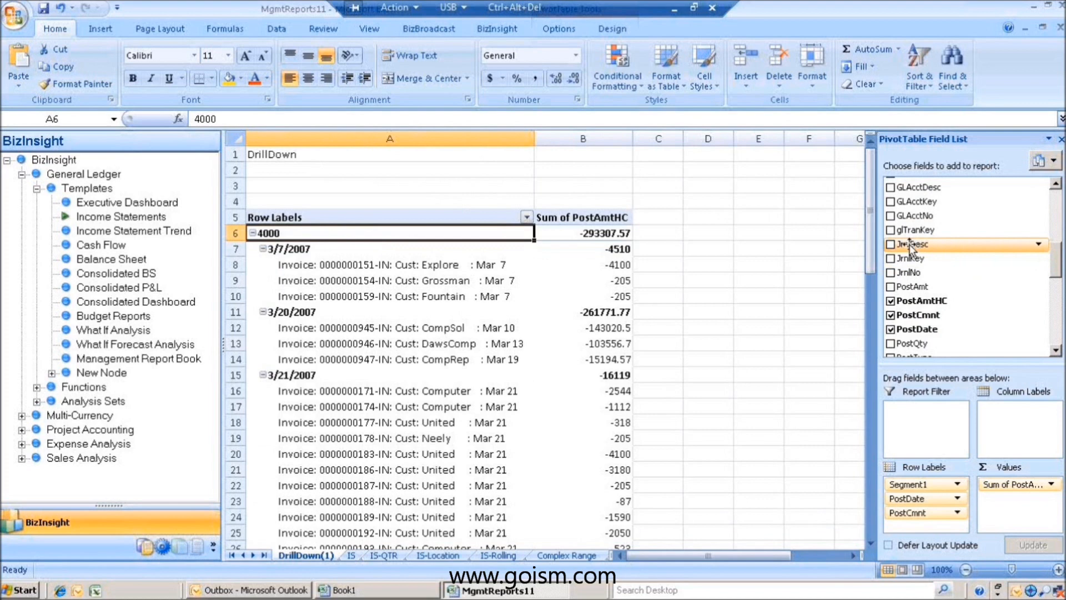
drag(910, 246, 1037, 429)
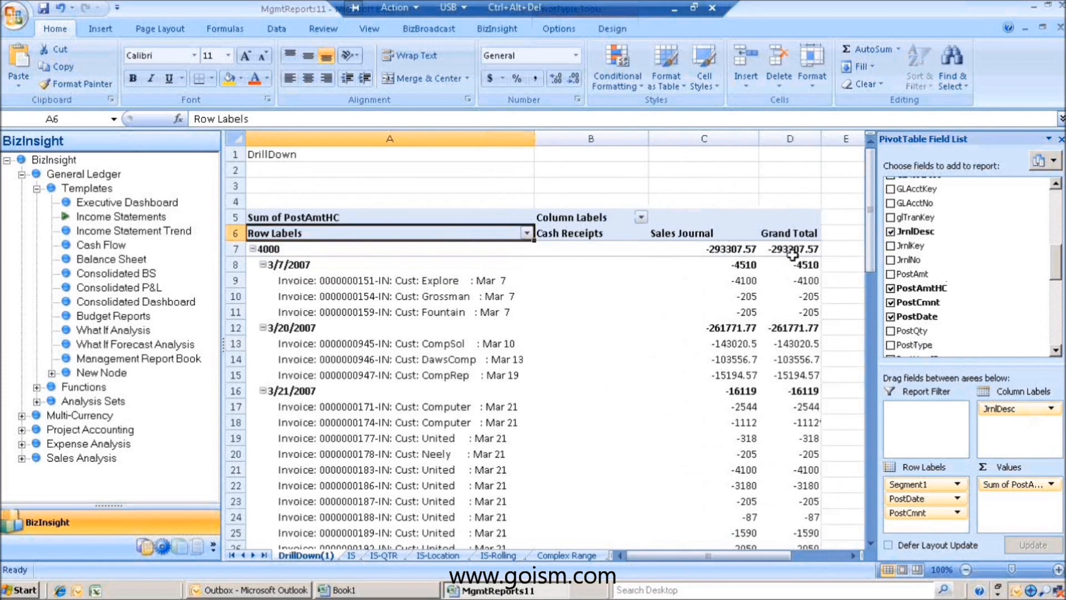
click(891, 302)
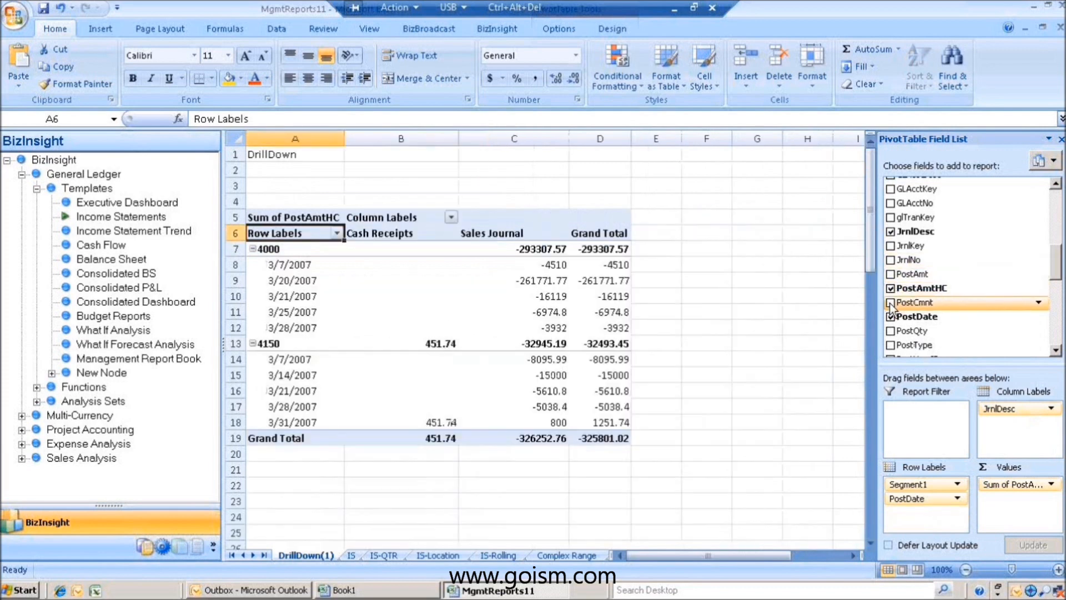
Extract the transactions behind the pivot's overall grand total onto a new sheet.
click(604, 340)
click(602, 276)
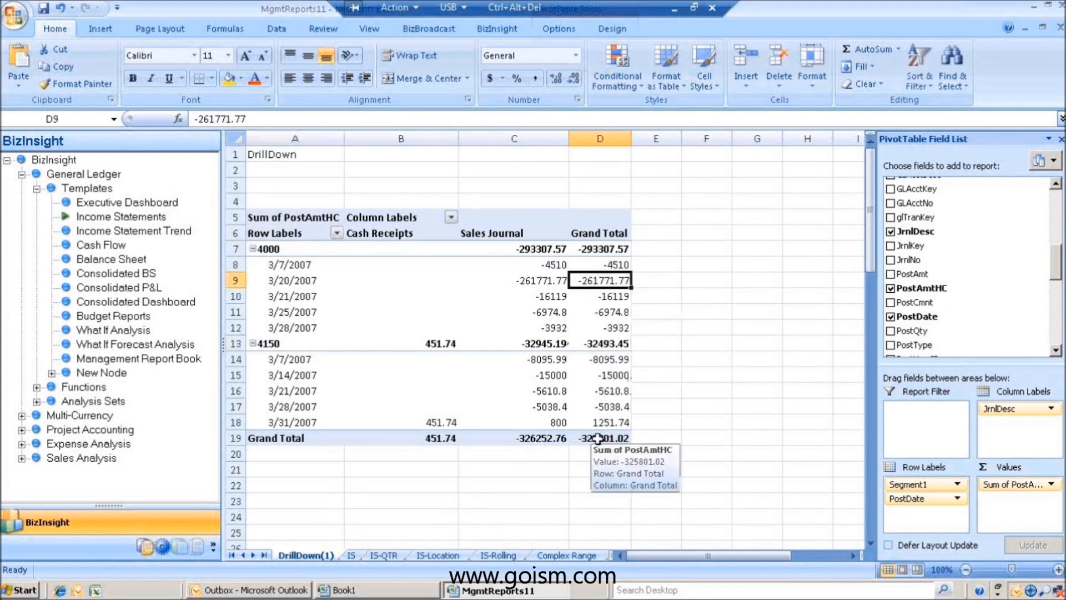
double_click(598, 438)
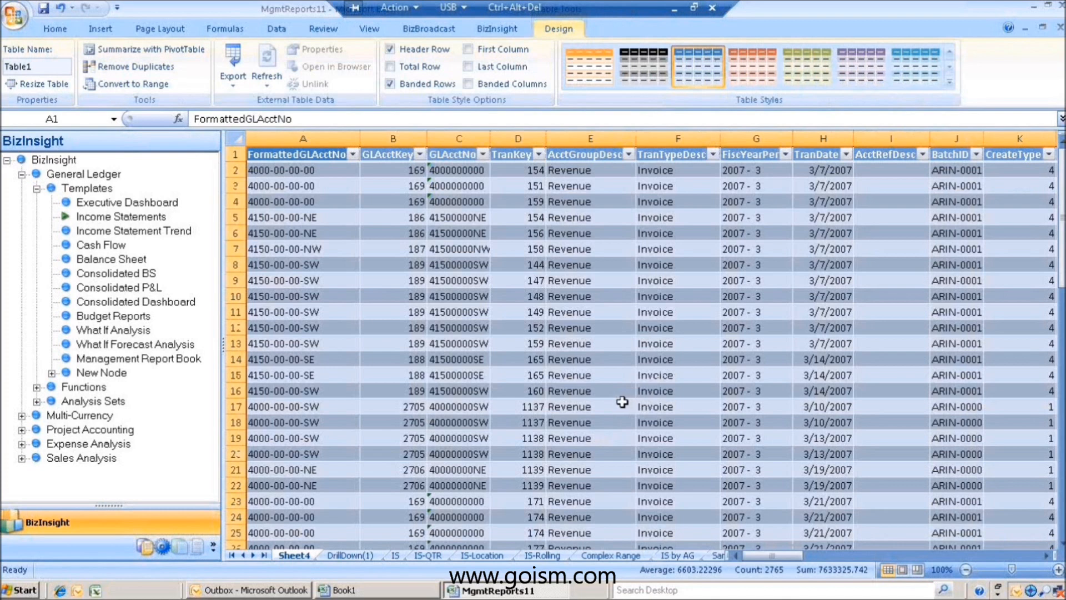
Delete the sheet holding the extracted grand total transactions.
right_click(295, 557)
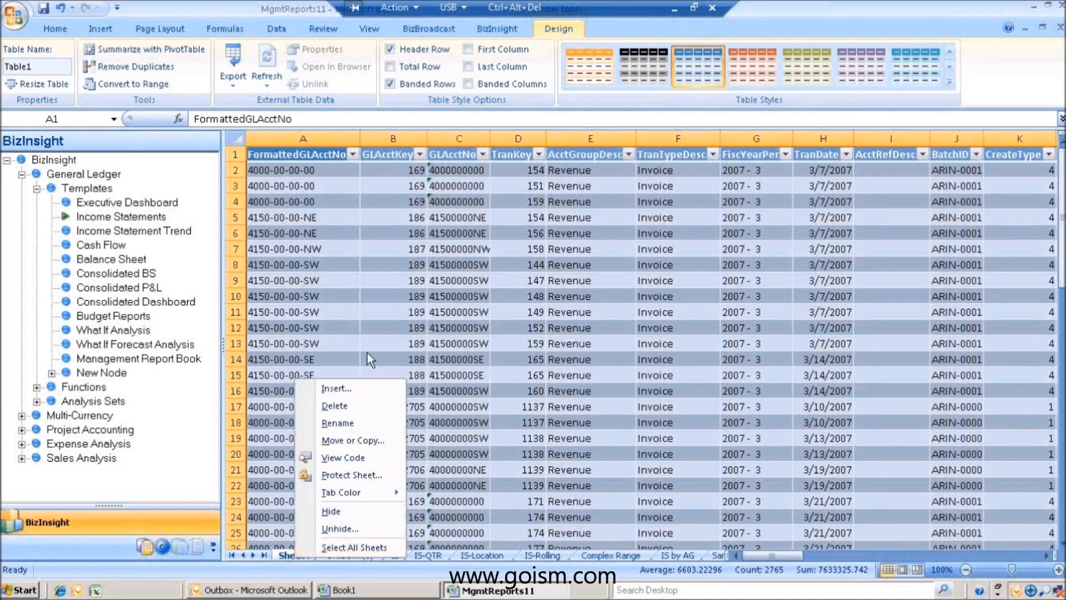
click(342, 408)
click(490, 329)
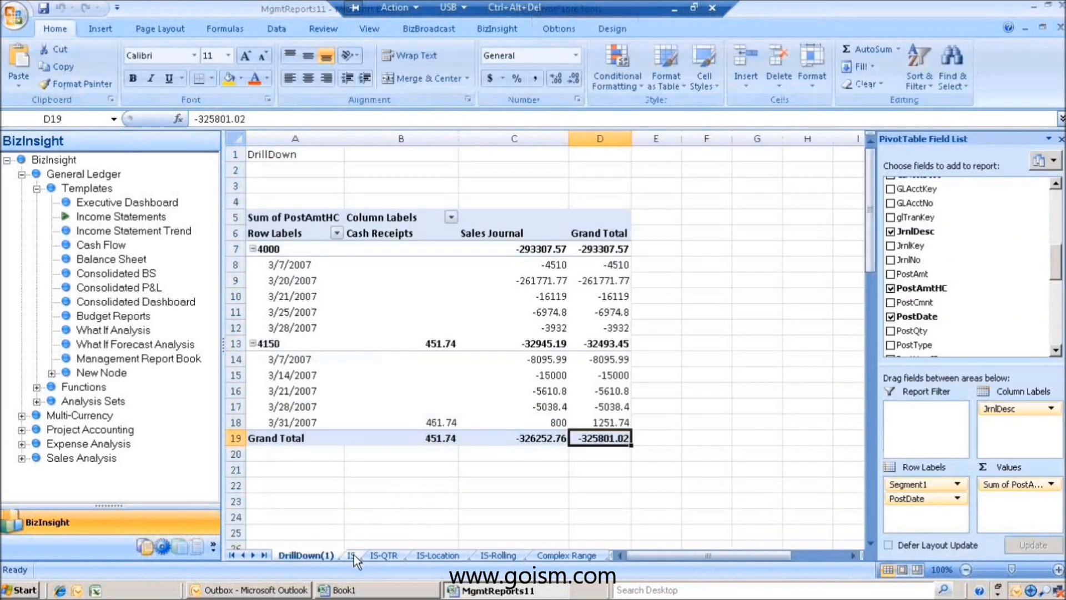
On the IS-QTR sheet, inspect the QTR 1 Consulting Revenue formula and expand the quarter's grouped monthly columns.
click(386, 557)
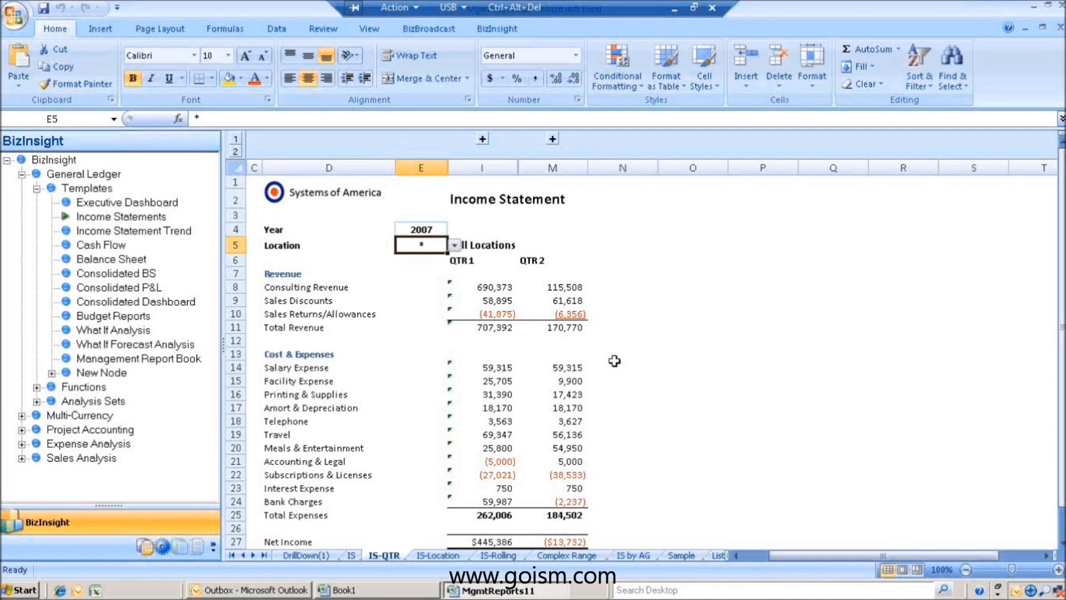
click(500, 289)
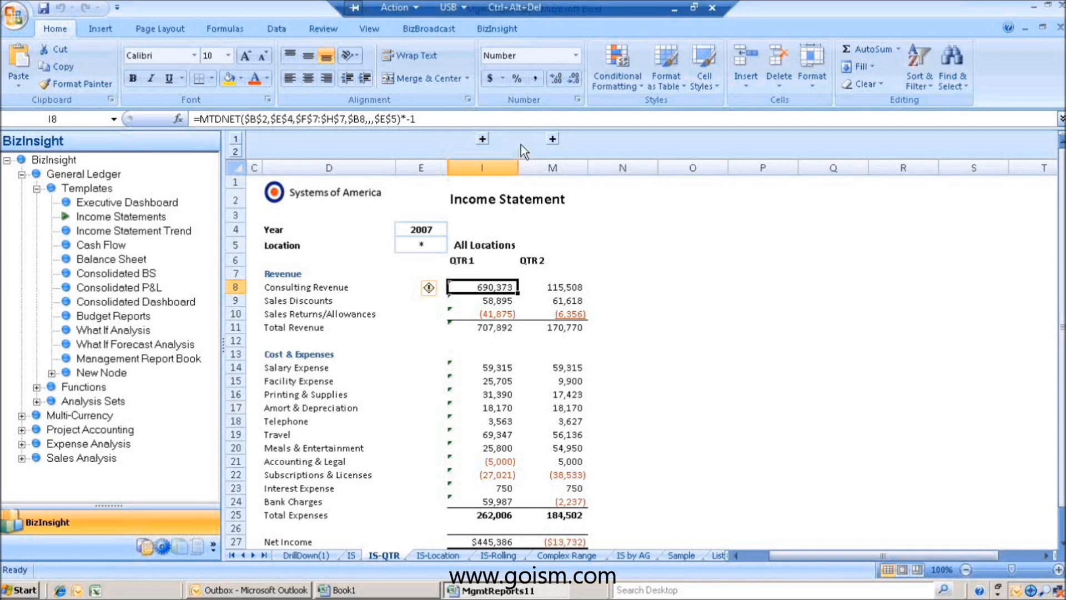
click(483, 139)
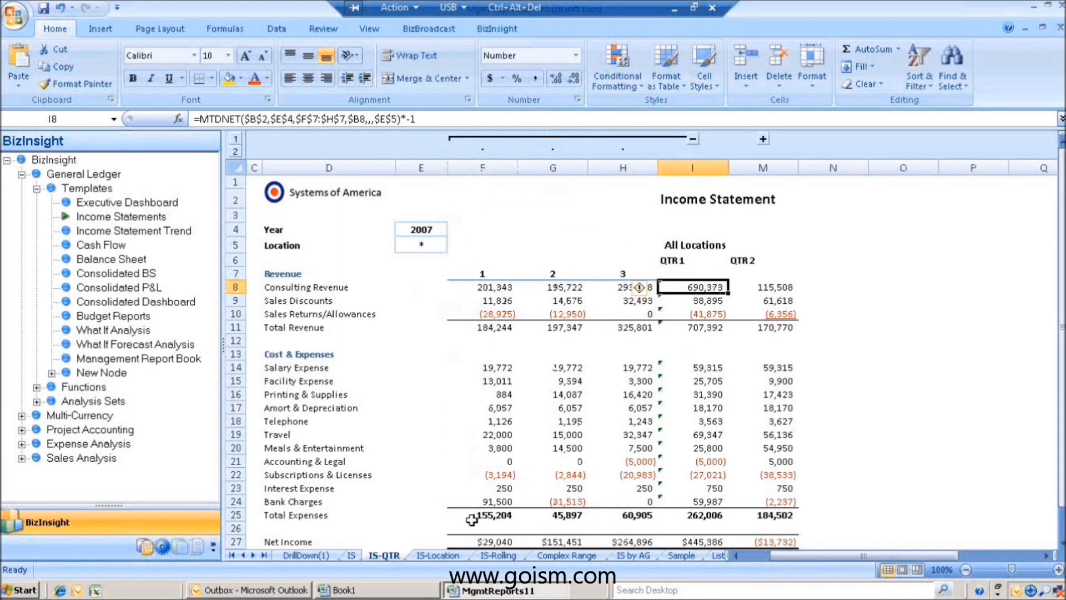
Show the IS-Rolling sheet with the BizInsight tree hidden and set its Fiscal Period to September.
click(486, 555)
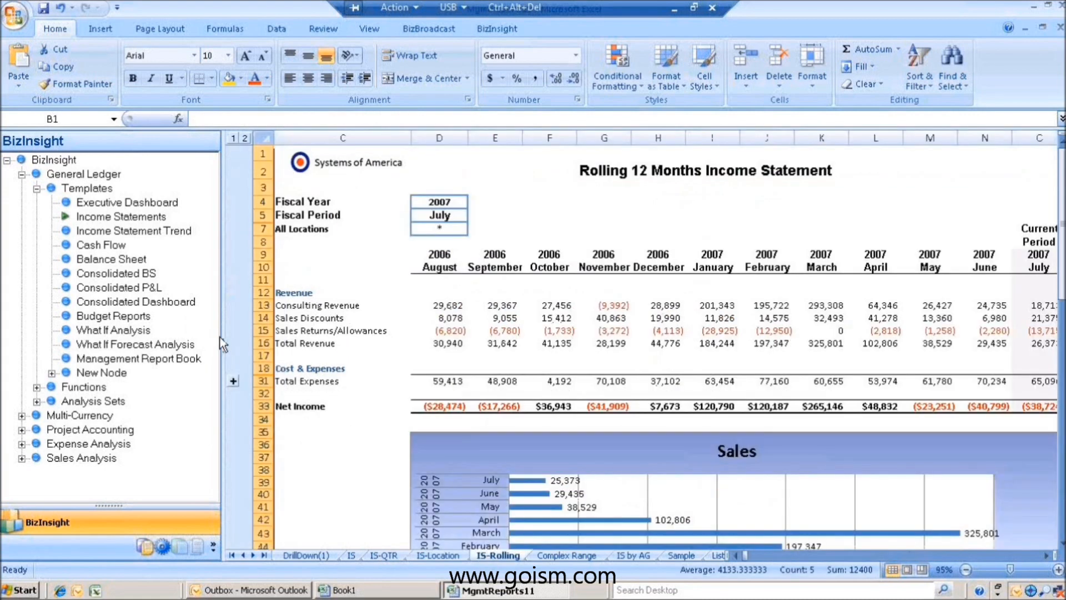
click(222, 342)
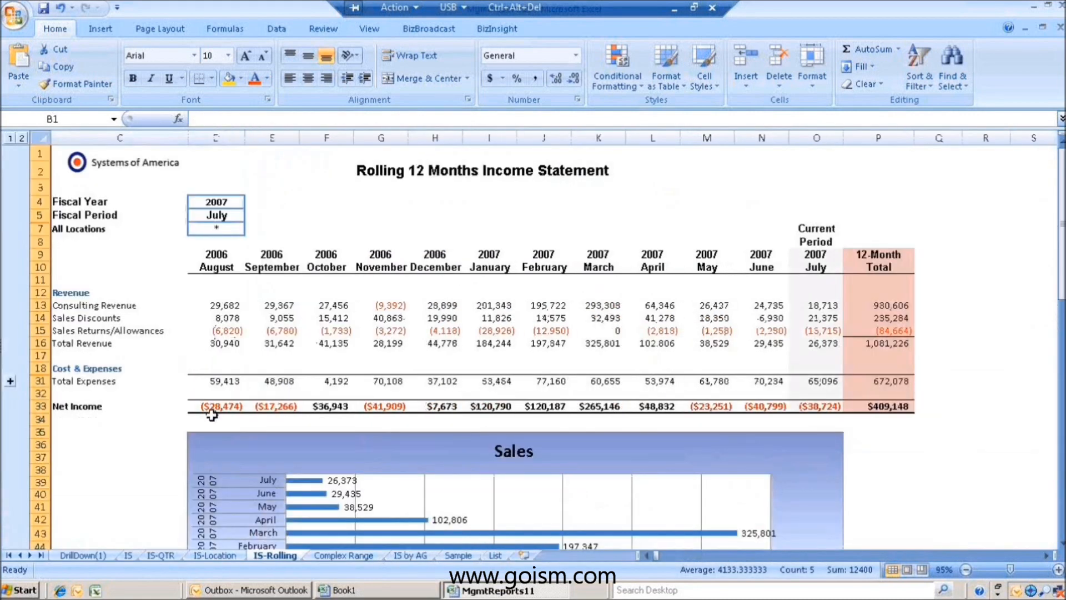
click(238, 211)
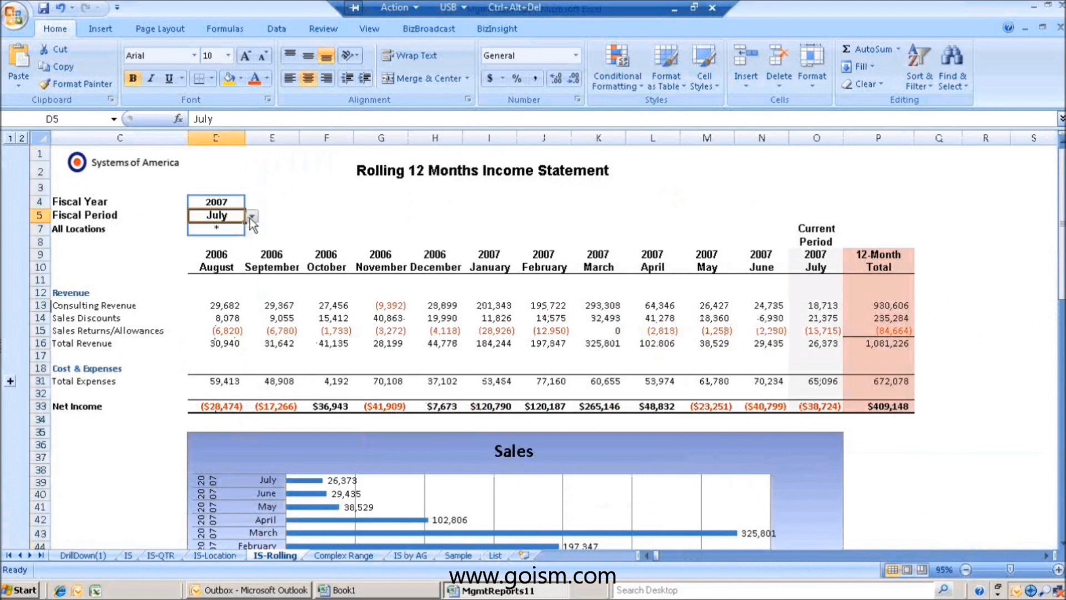
click(252, 217)
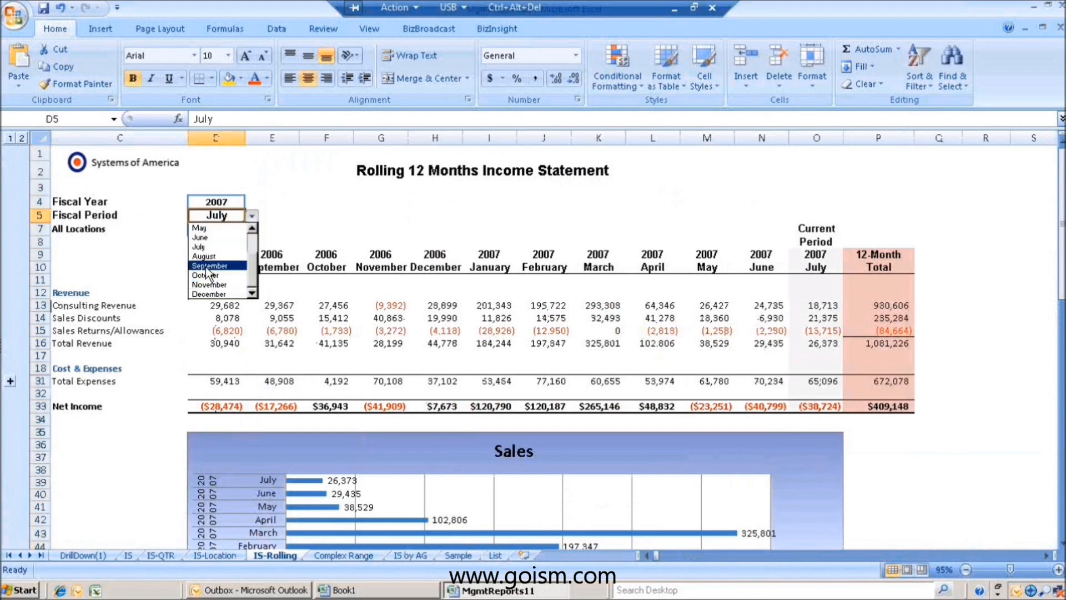
click(216, 289)
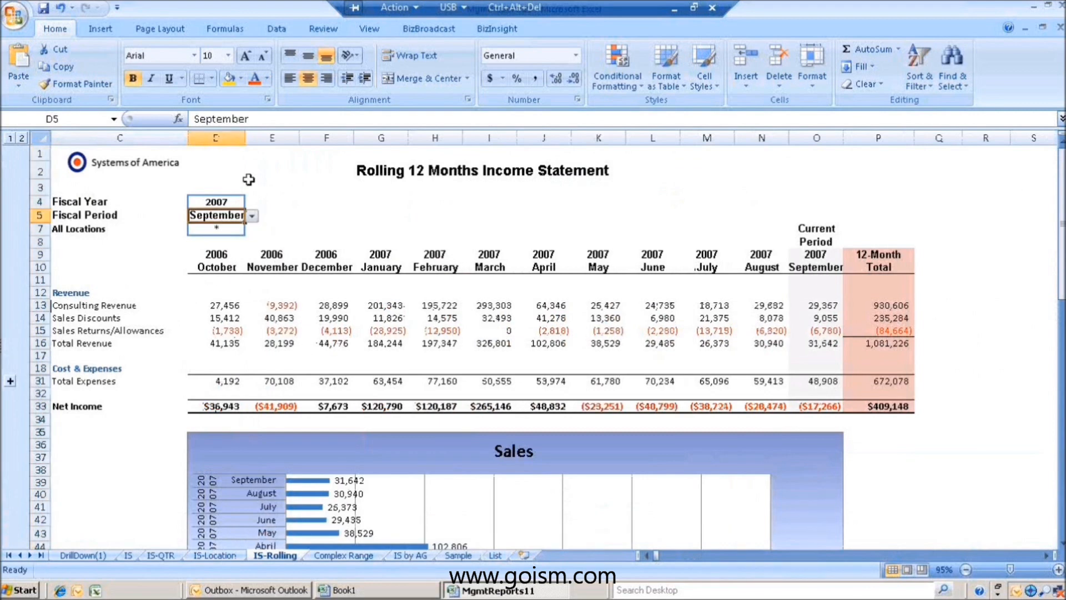
Change the rolling statement's Fiscal Period to October, and restore the BizInsight tree beside the Sales chart.
click(252, 216)
click(216, 284)
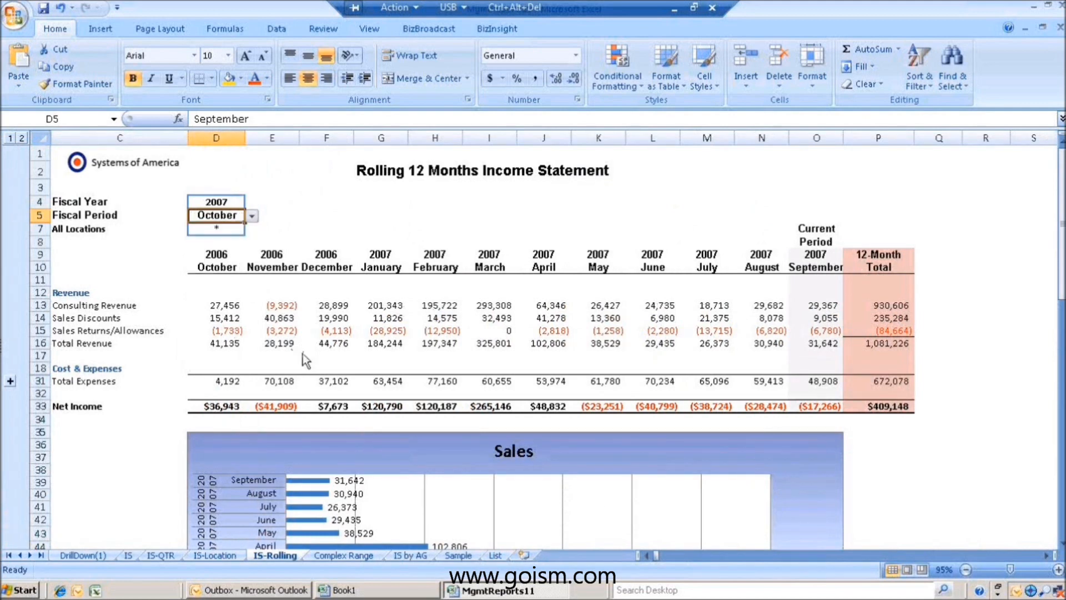
scroll(304, 354, down, 3)
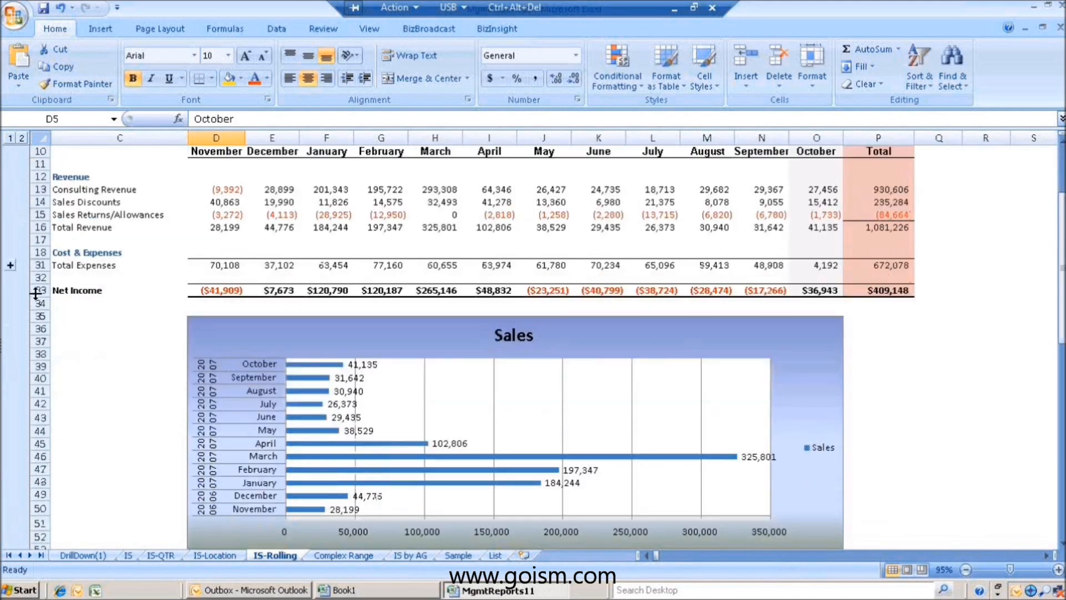
click(1, 346)
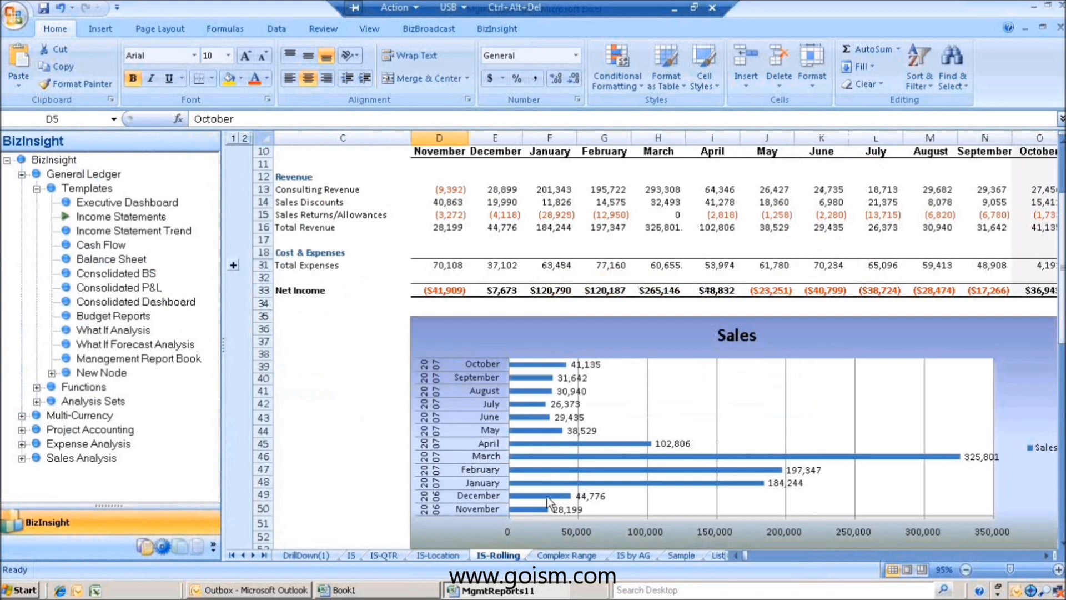
Collapse the Templates node, narrow the BizInsight tree, and select account codes A10 through A19 on the Sample sheet.
click(35, 190)
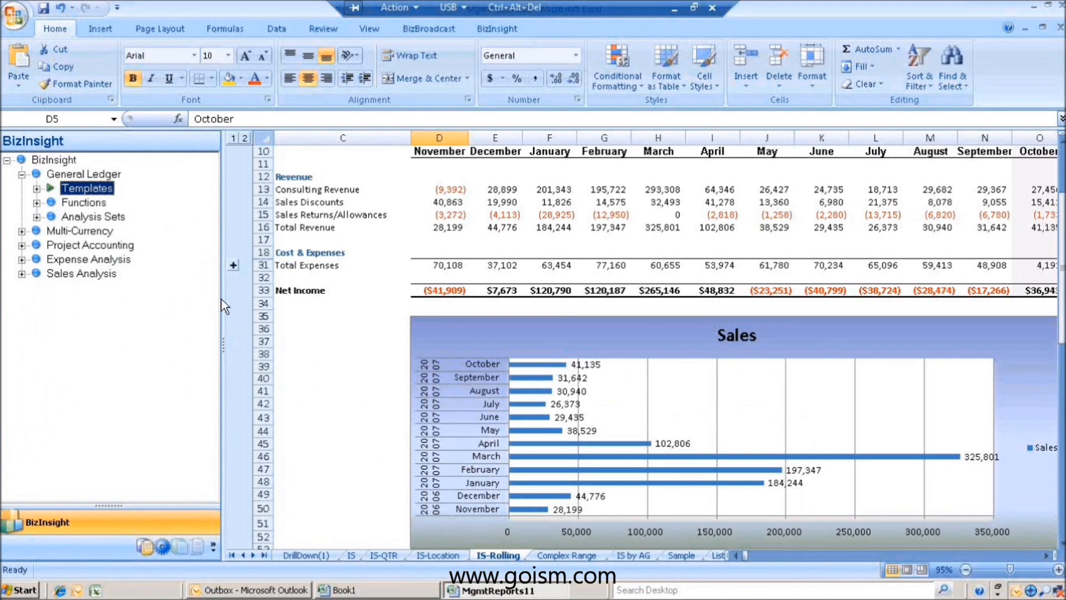
drag(223, 305, 174, 305)
click(633, 556)
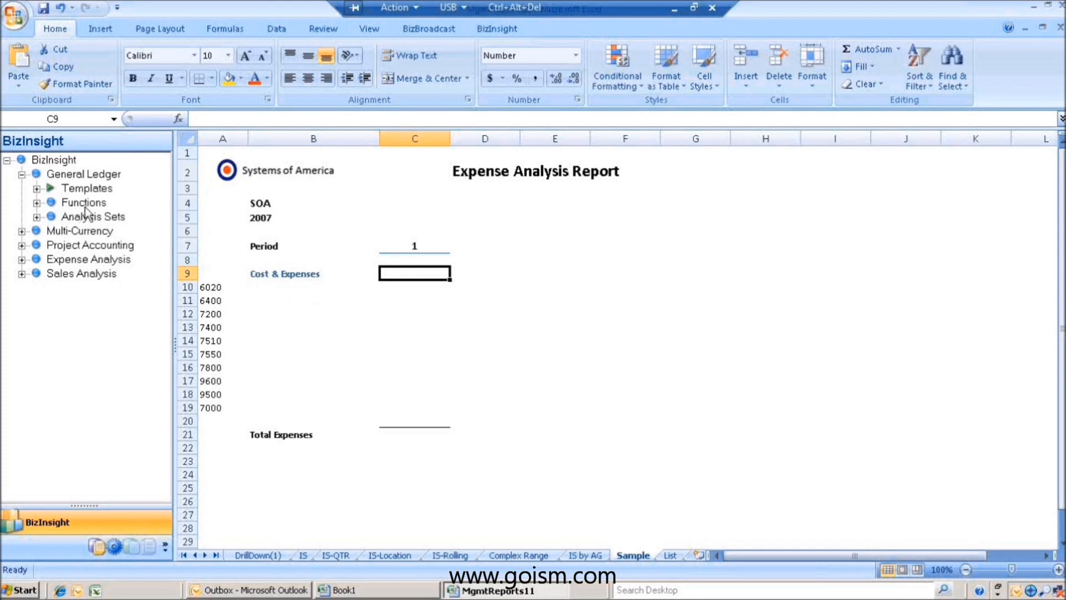
drag(211, 287, 212, 400)
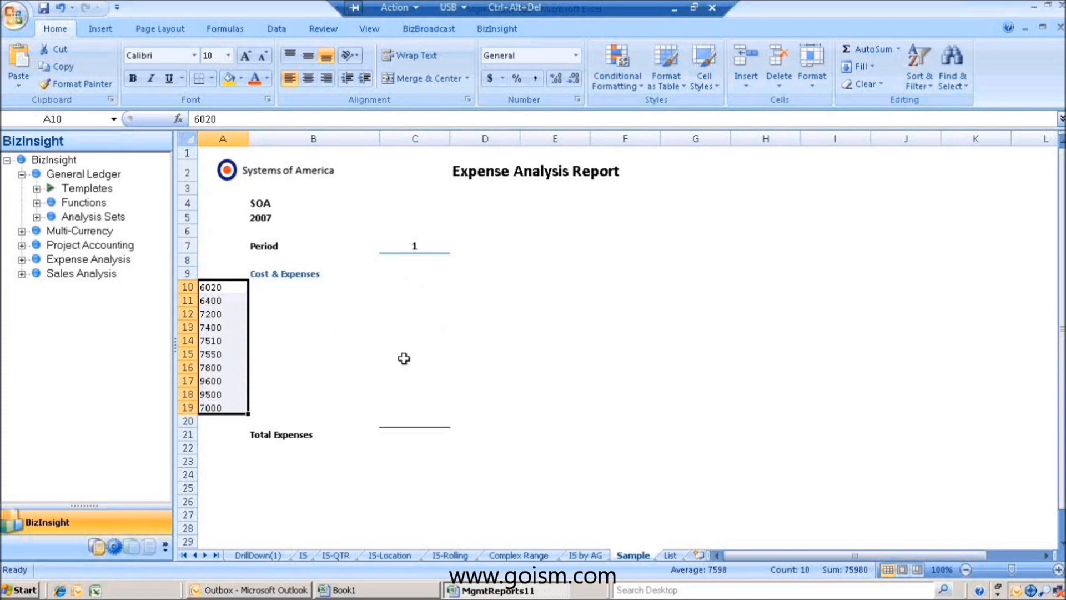
drag(221, 287, 218, 405)
Insert a new worksheet and expand Analysis Sets, GL Information and Segment List in the widened General Ledger tree.
click(698, 555)
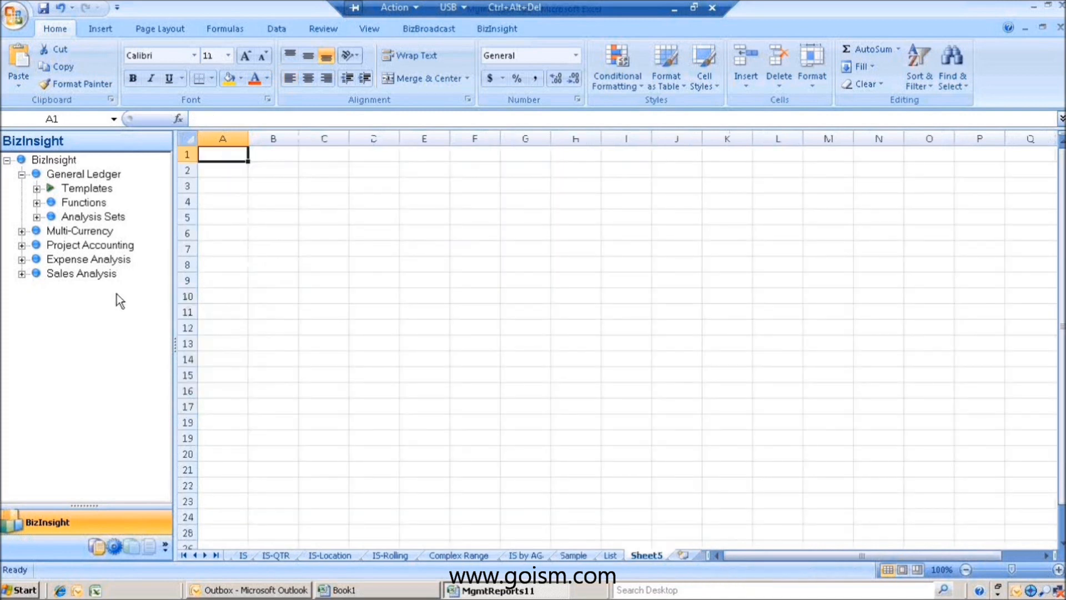
click(37, 217)
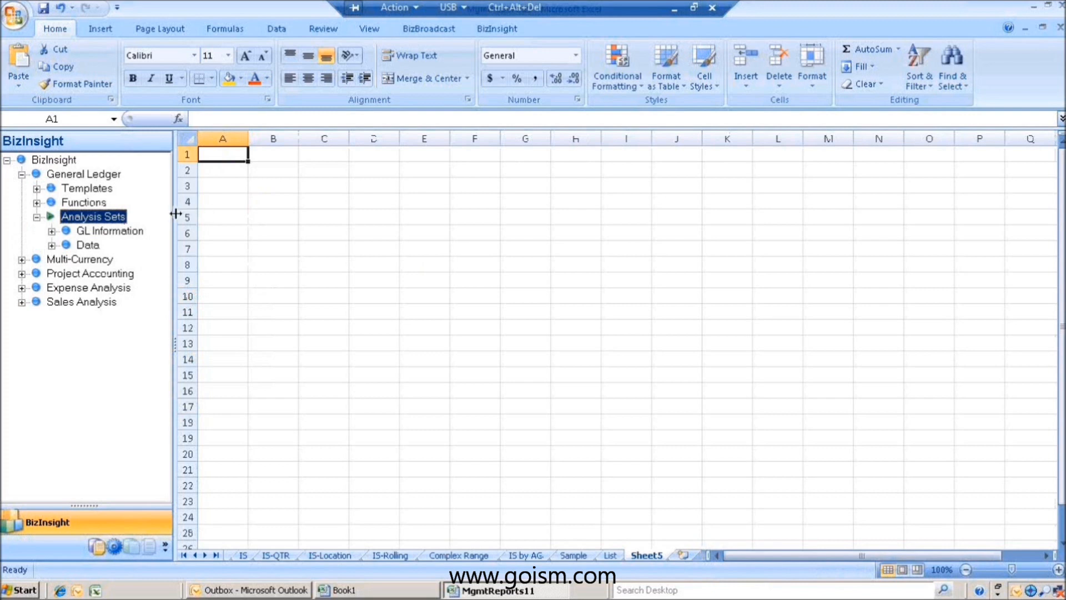
click(52, 231)
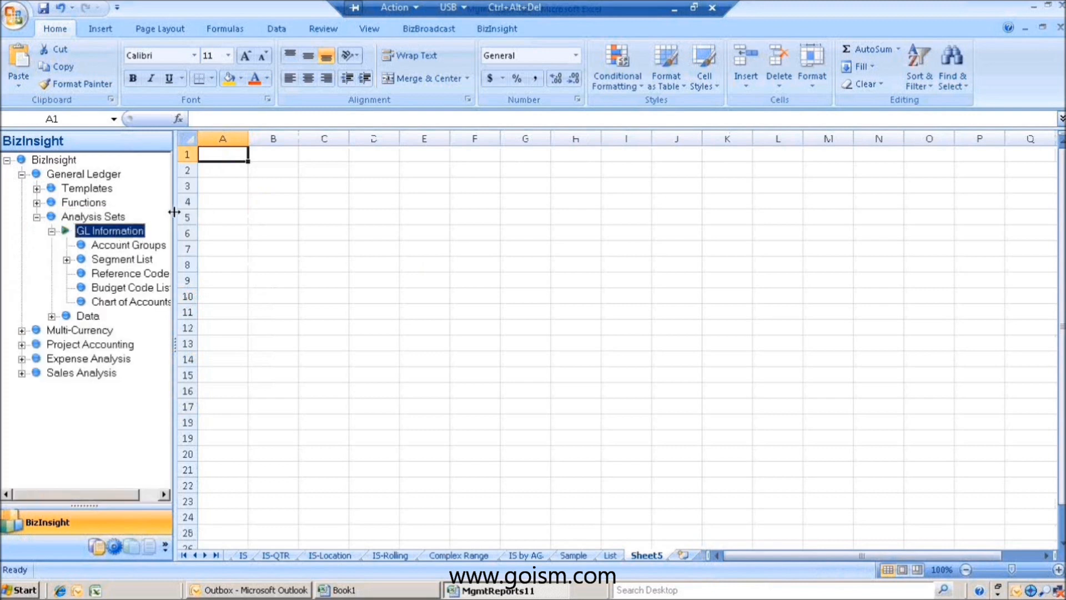
drag(175, 210, 226, 207)
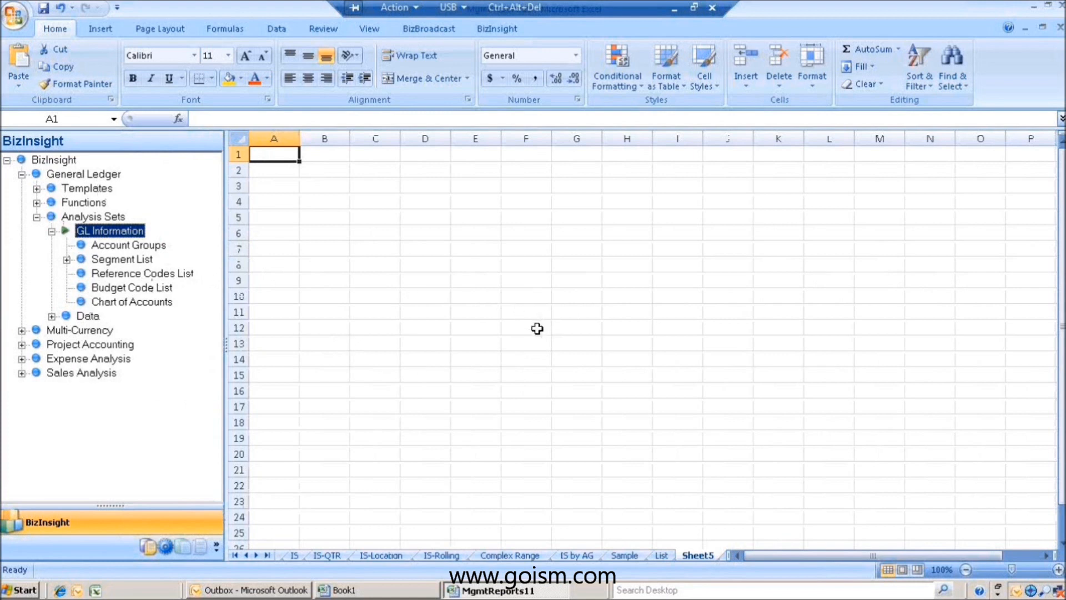
click(66, 260)
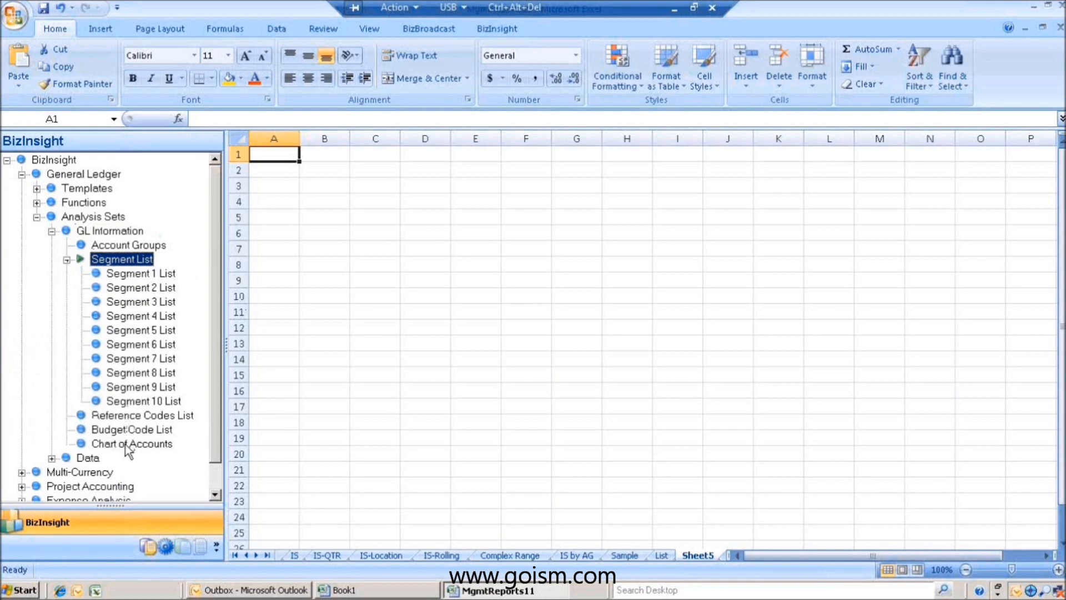
Place the Segment 1 List at cell B5 of the new sheet, with CompanyID set to soa.
drag(127, 276, 324, 218)
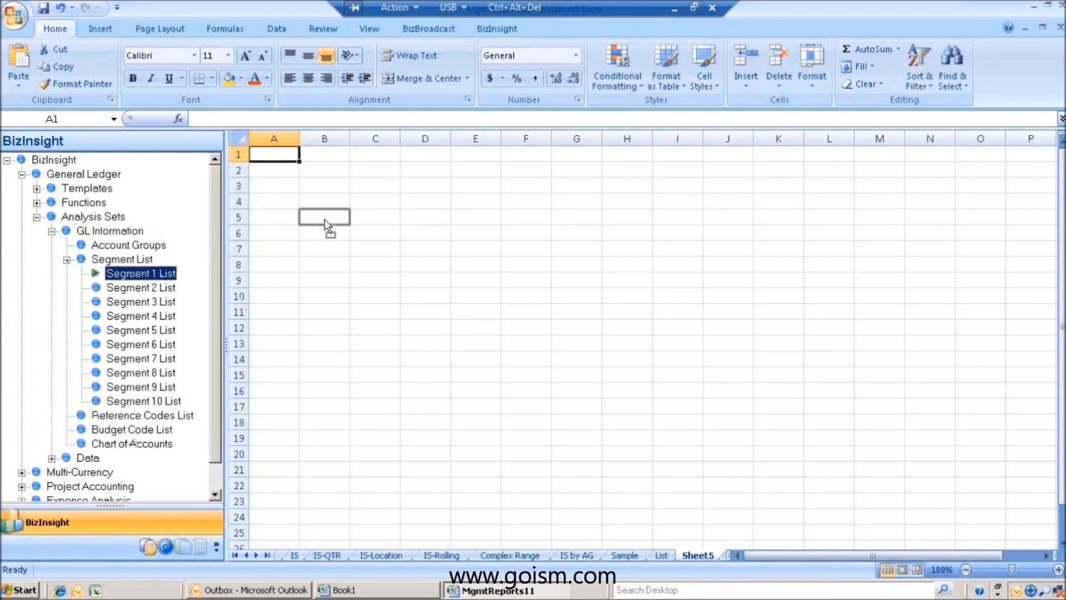
click(630, 219)
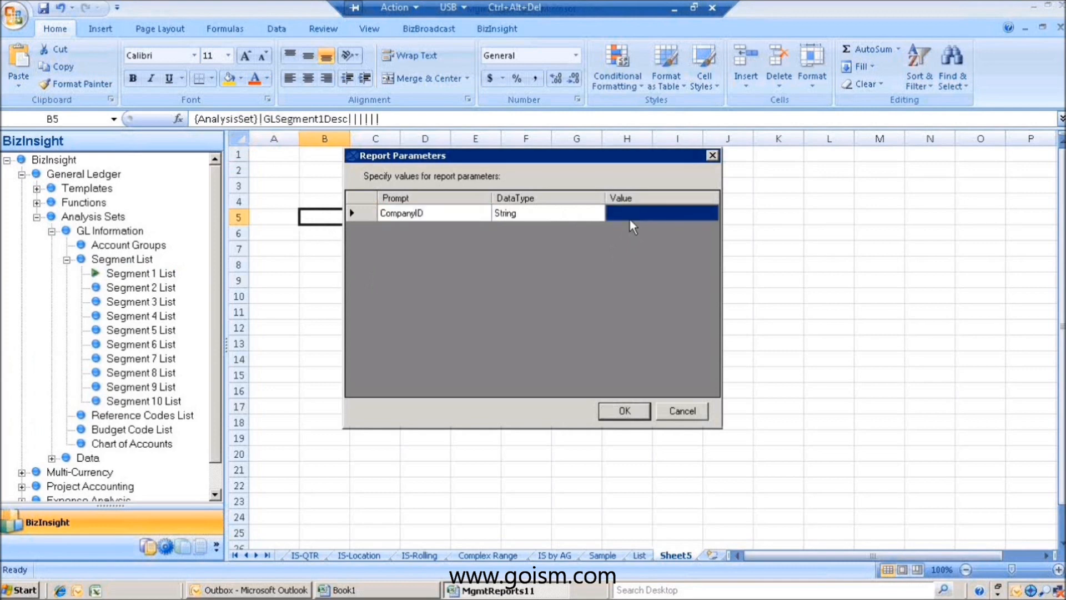
text(soa)
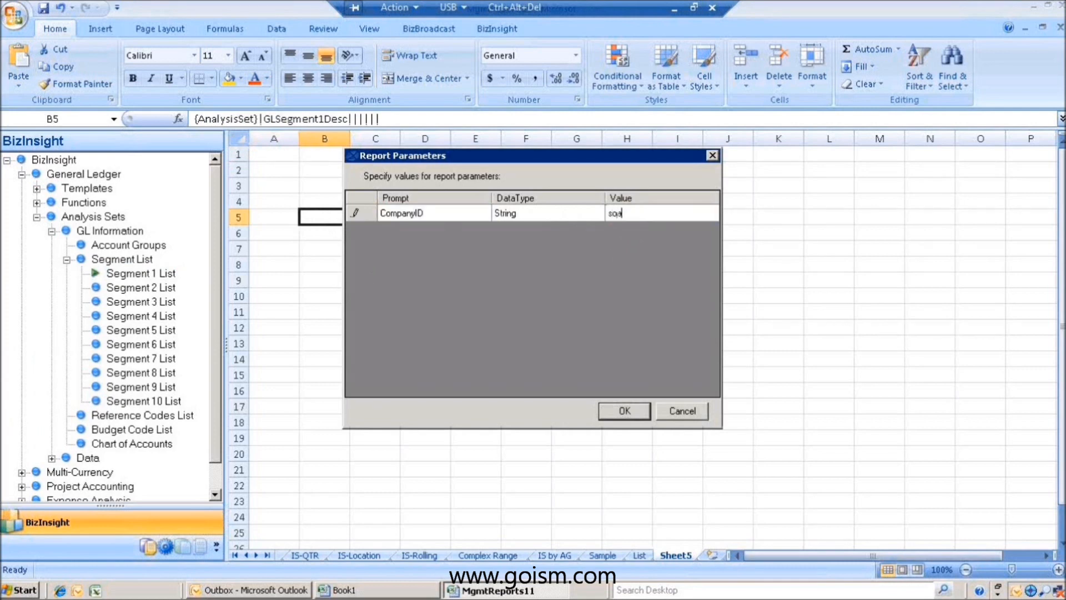
click(645, 415)
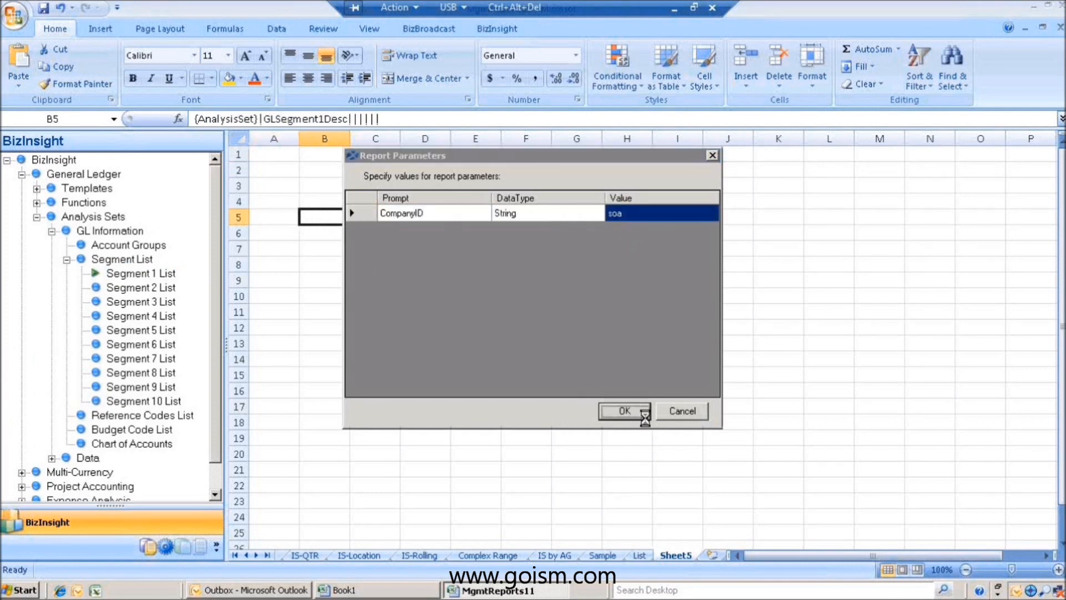
Look through the Segment 1 account list and highlight the account codes in D57 through D66.
click(537, 373)
scroll(537, 374, down, 10)
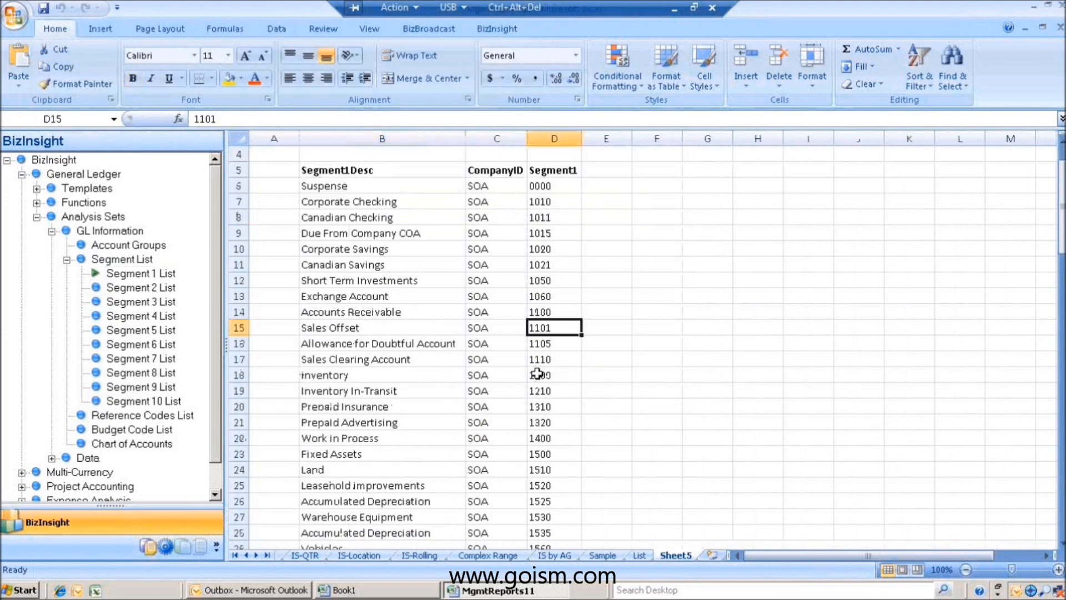
scroll(537, 374, down, 4)
drag(537, 375, 531, 519)
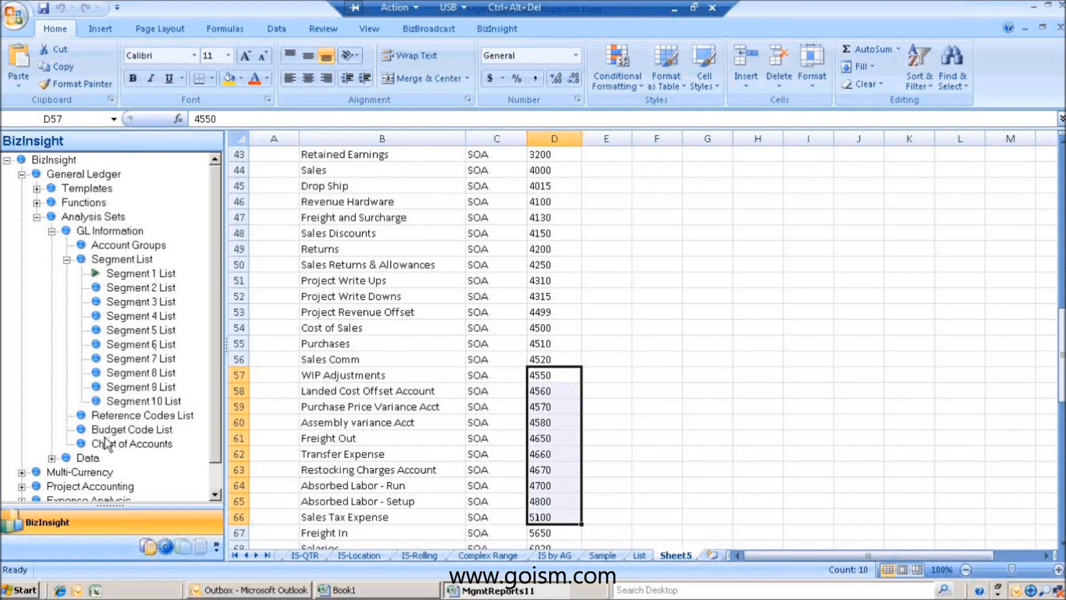
Collapse GL Information, look through the Data analysis sets in the widened tree, and collapse Analysis Sets.
click(66, 261)
click(52, 232)
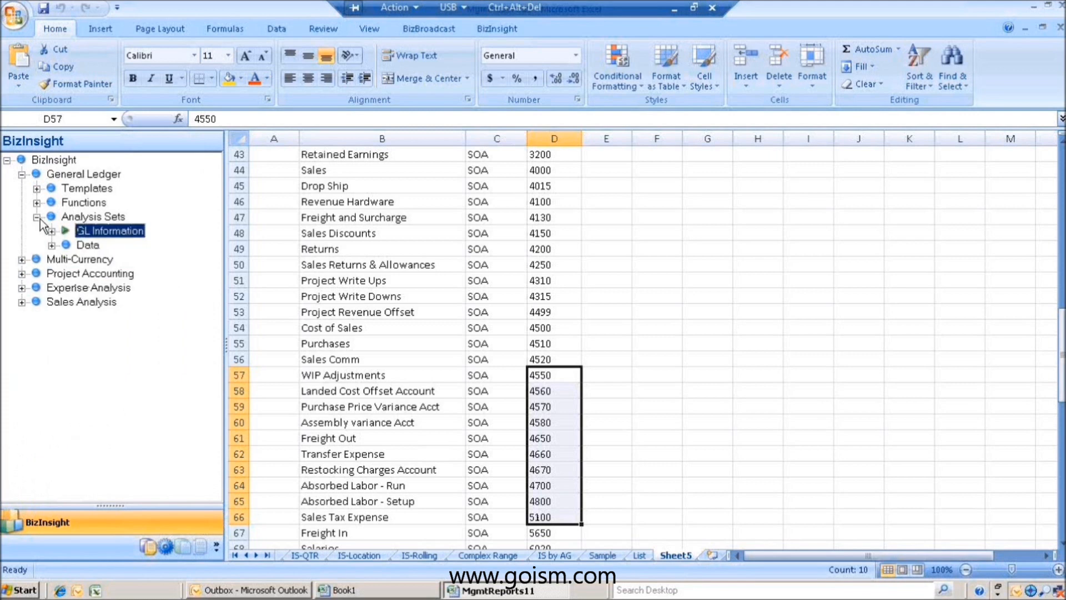
click(52, 245)
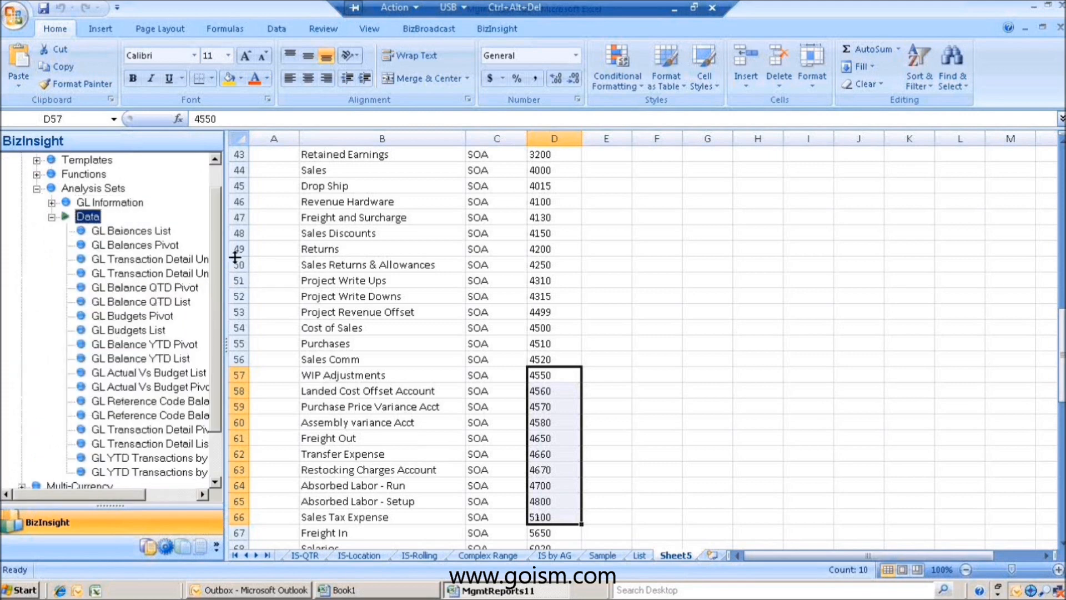
drag(228, 254, 316, 251)
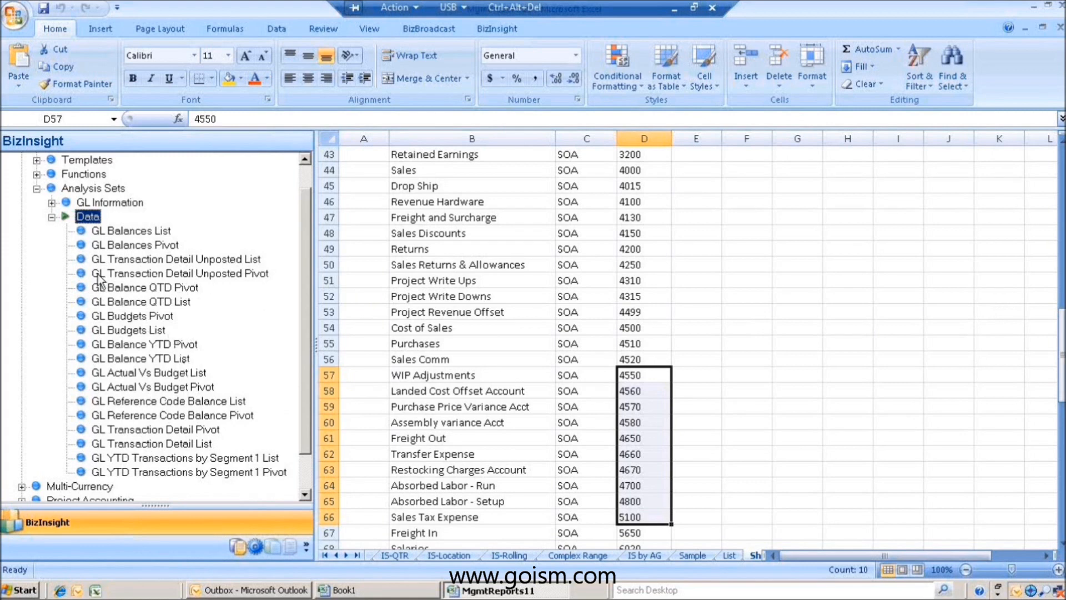
click(51, 217)
click(36, 216)
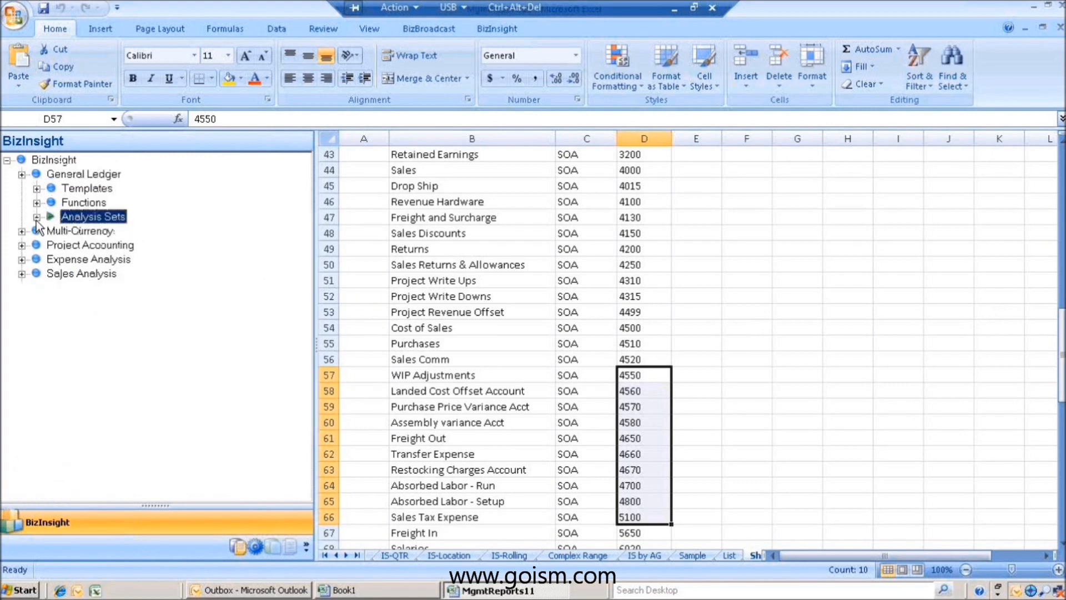
Expand the General Ledger Functions node and return to the Sample sheet with the BizInsight tree narrowed.
click(36, 202)
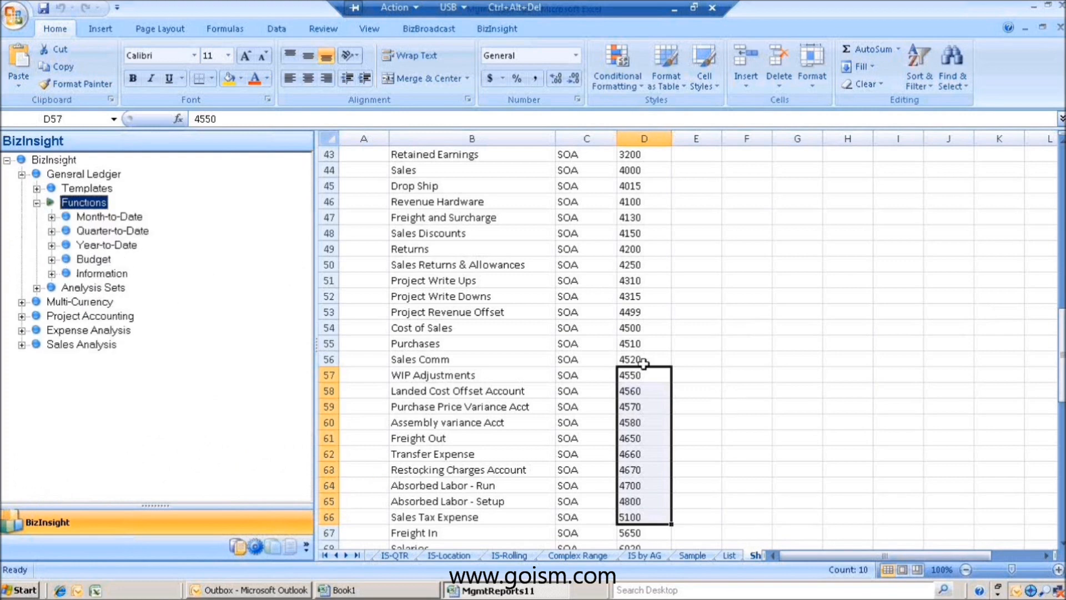
click(694, 555)
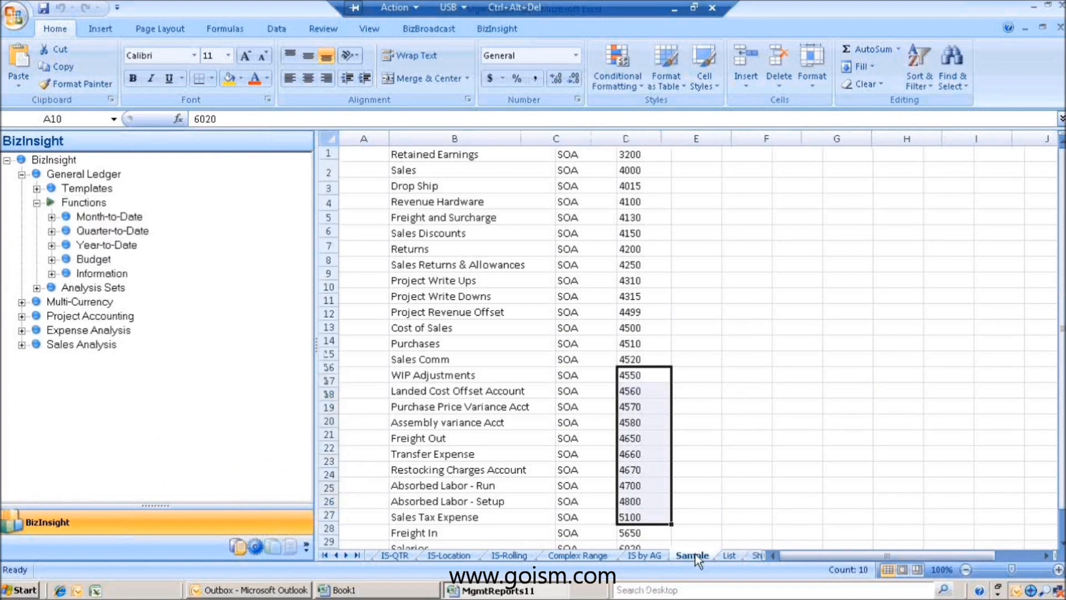
drag(315, 252, 221, 252)
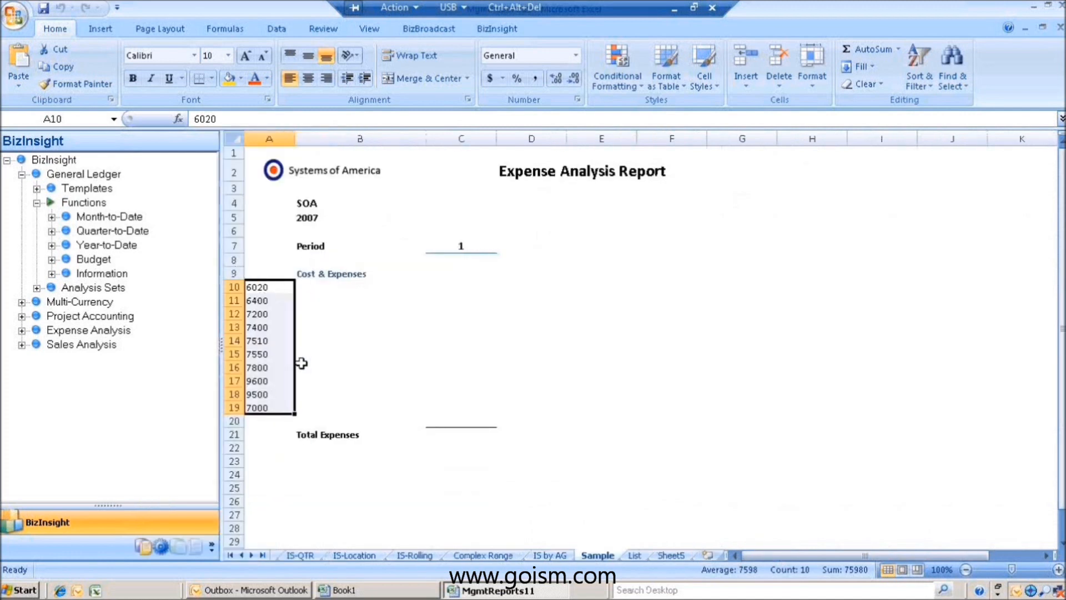
Enter 1 as the period in cell B6, below the year, and left-align it.
click(469, 248)
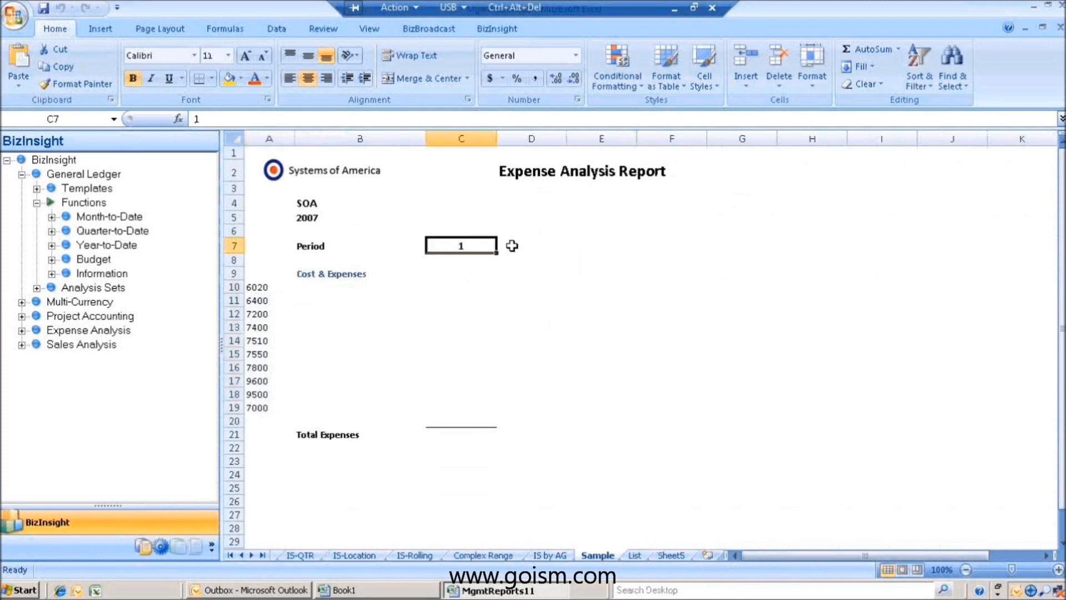
click(558, 246)
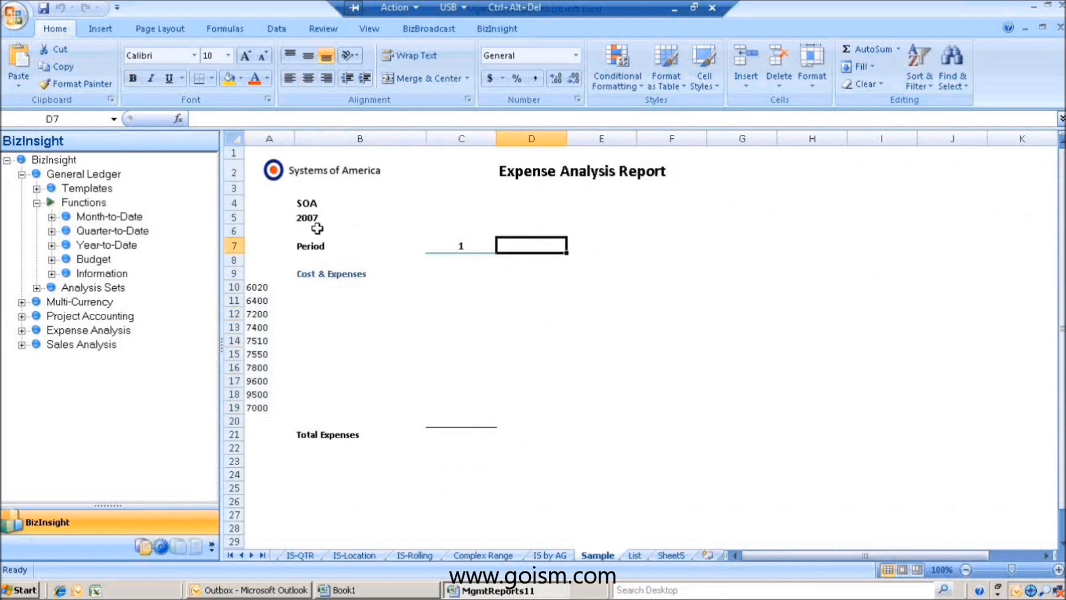
click(336, 230)
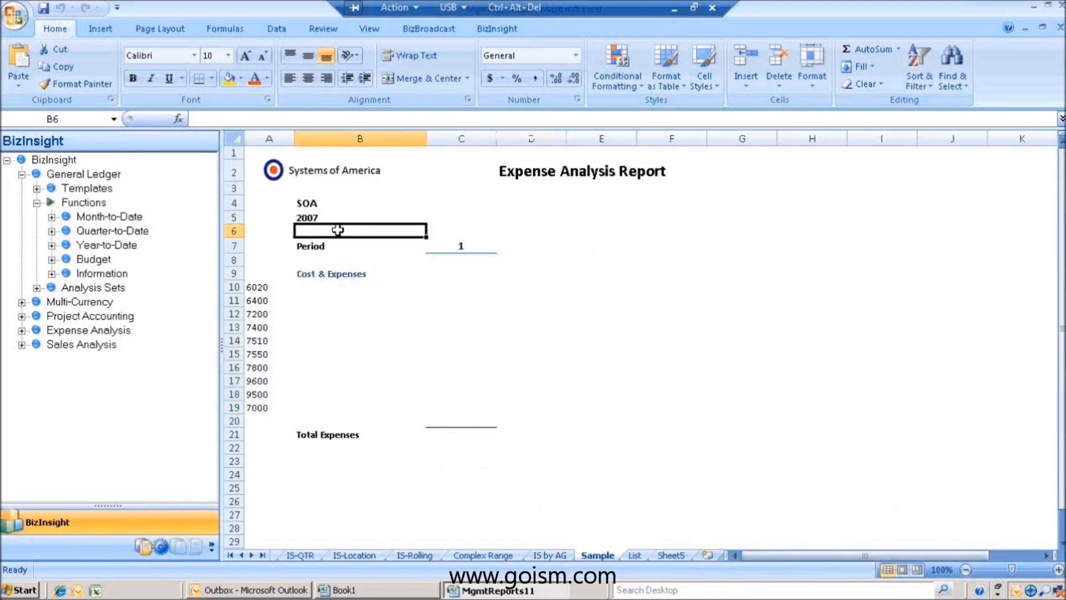
text(1)
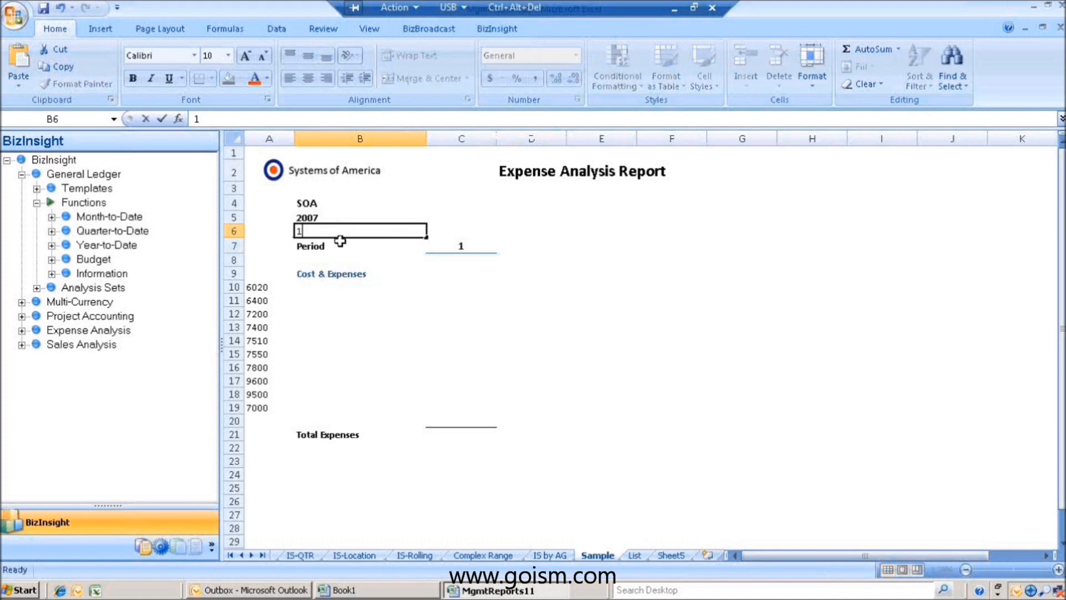
key(Return)
click(327, 231)
click(289, 78)
Set cell C7 to 10 and fill it across row 7 through F7.
click(466, 250)
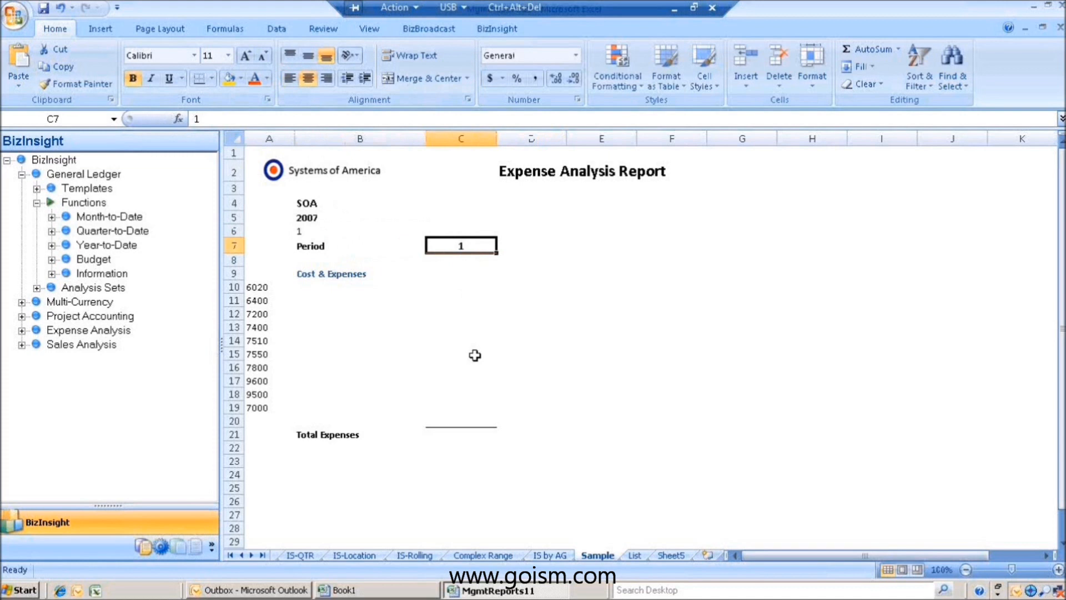
text(10)
key(Return)
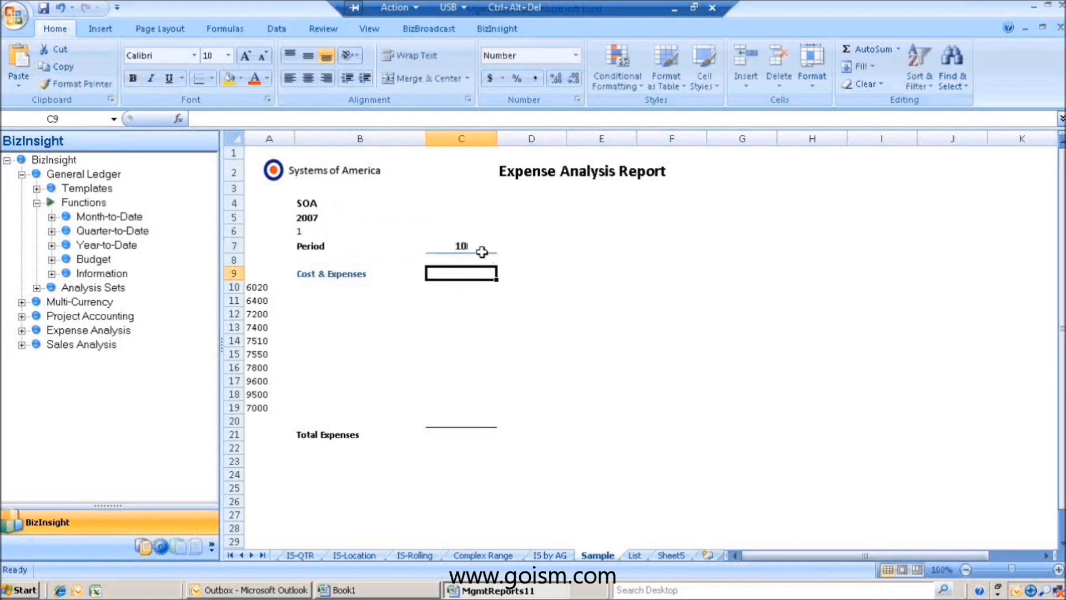
click(483, 246)
drag(500, 254, 710, 266)
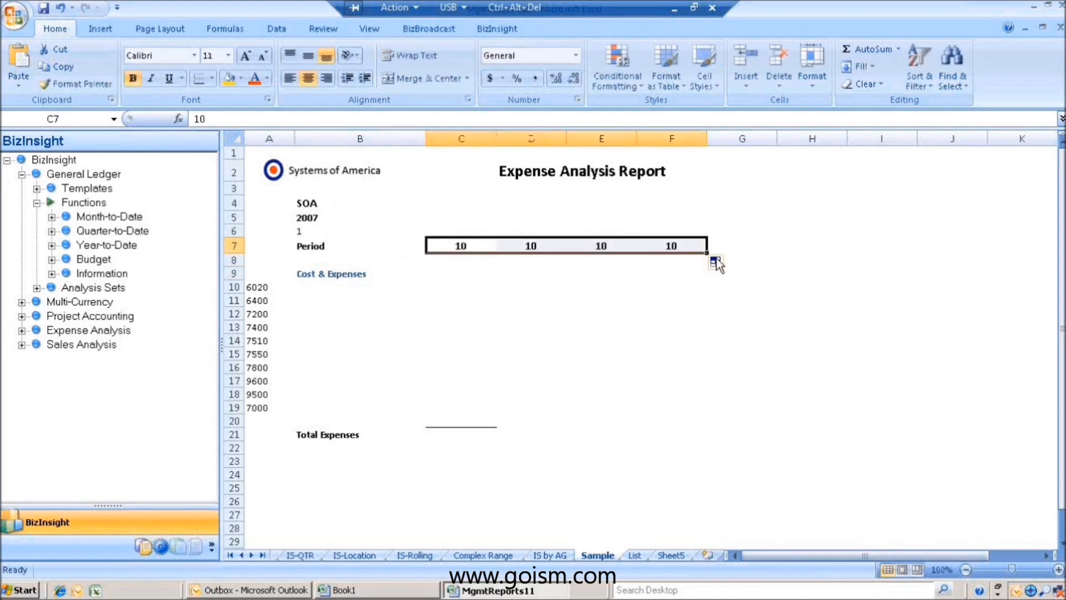
Change the remaining column headings in row 7 to 20 in D7, 30 in E7 and * in F7.
click(546, 245)
text(20)
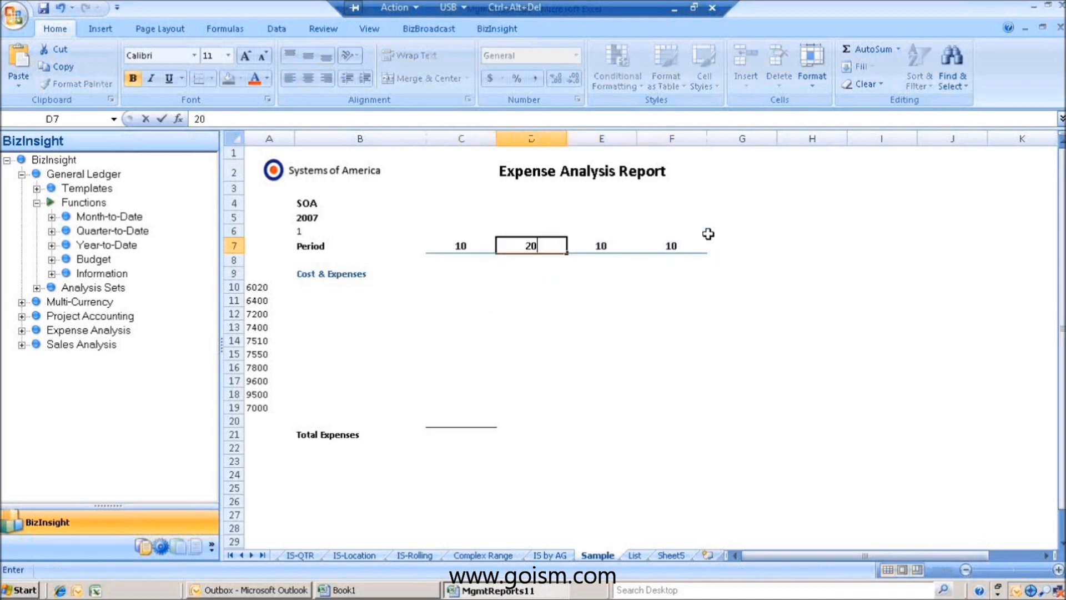
click(601, 243)
text(30)
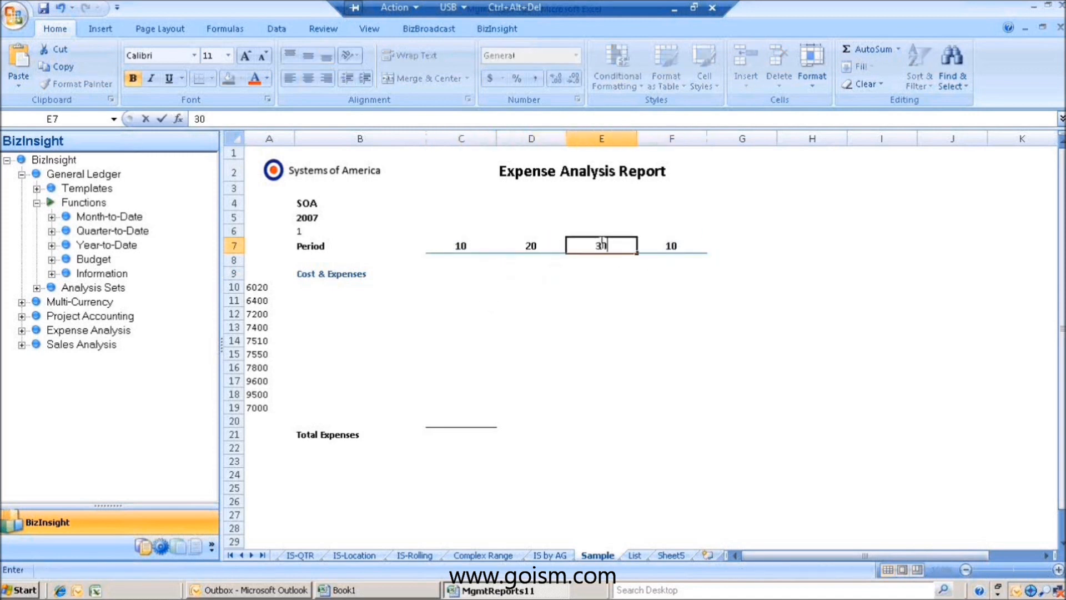
click(684, 243)
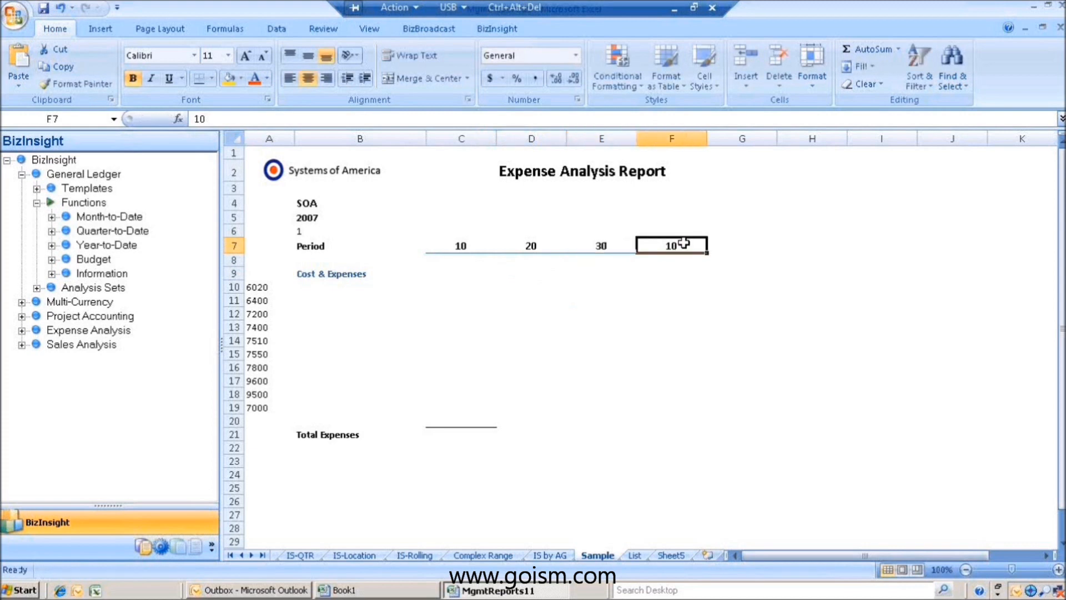
text(*)
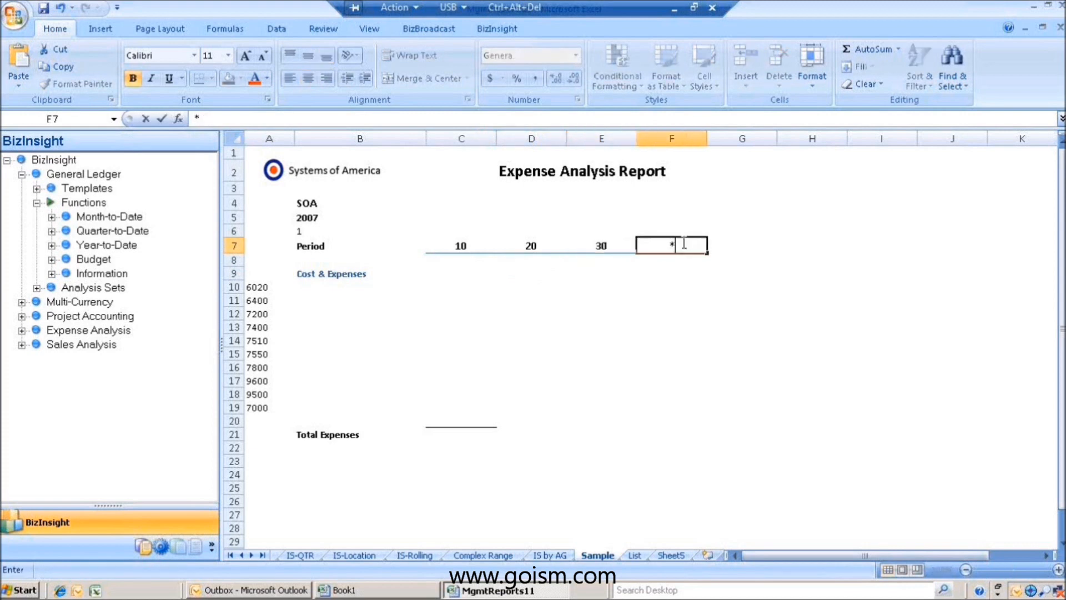
click(671, 273)
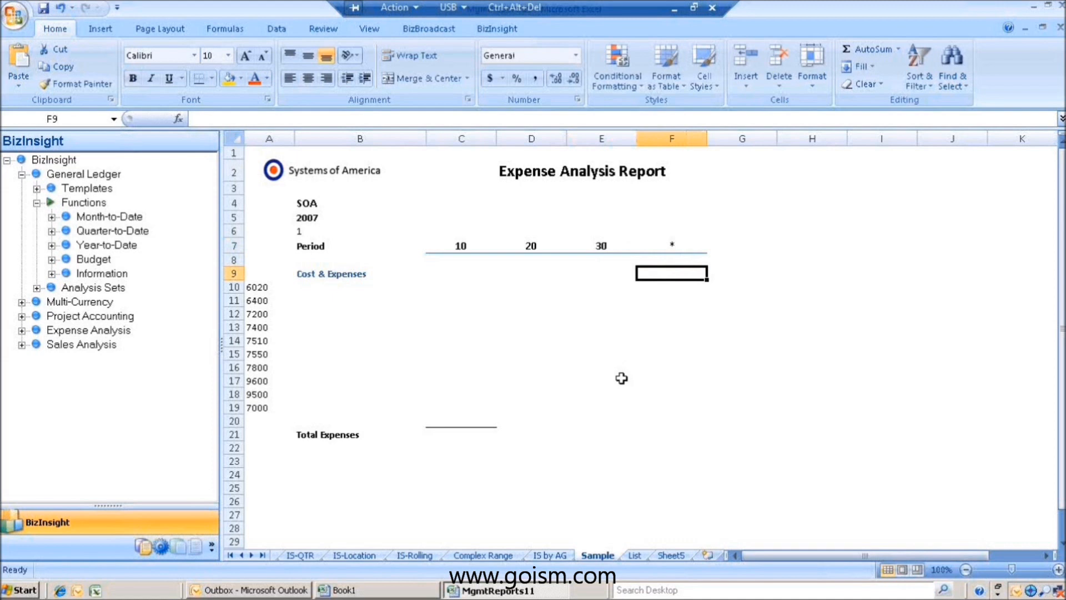
Clear the Period label from cell B7.
click(316, 249)
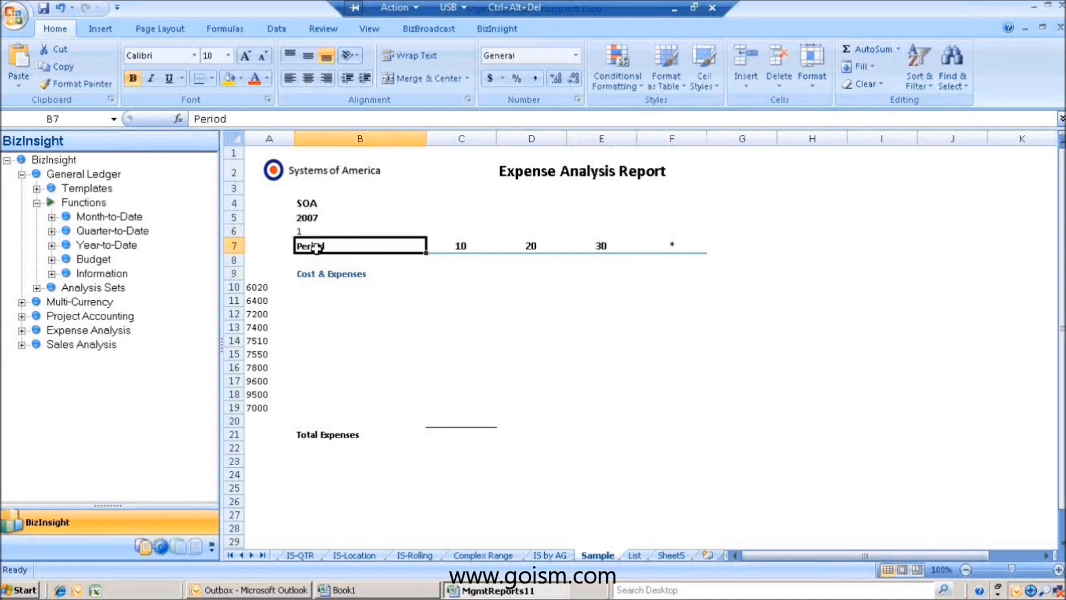
key(Delete)
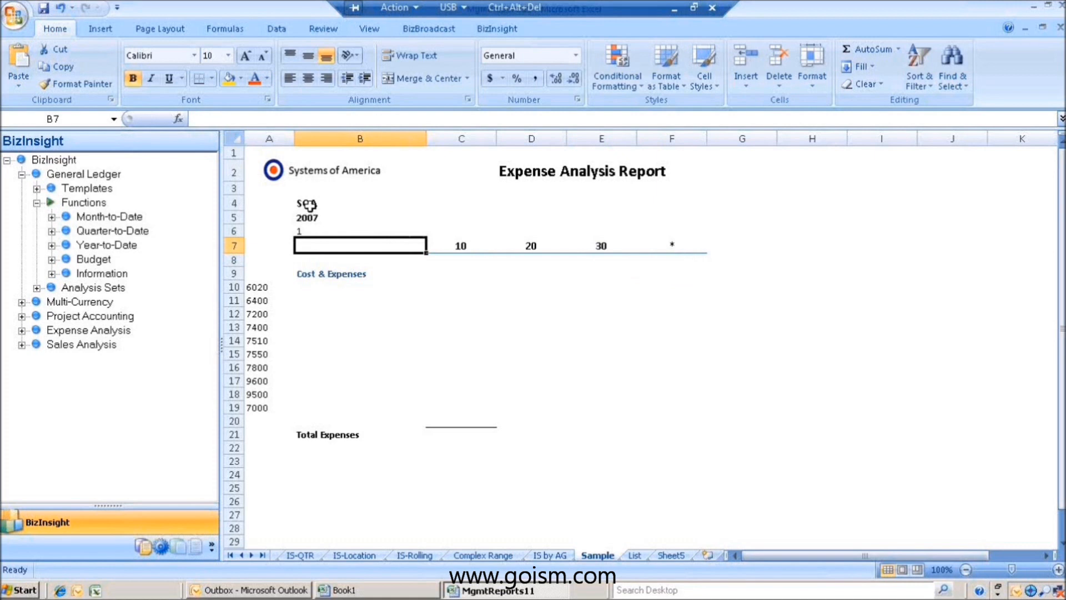
click(455, 233)
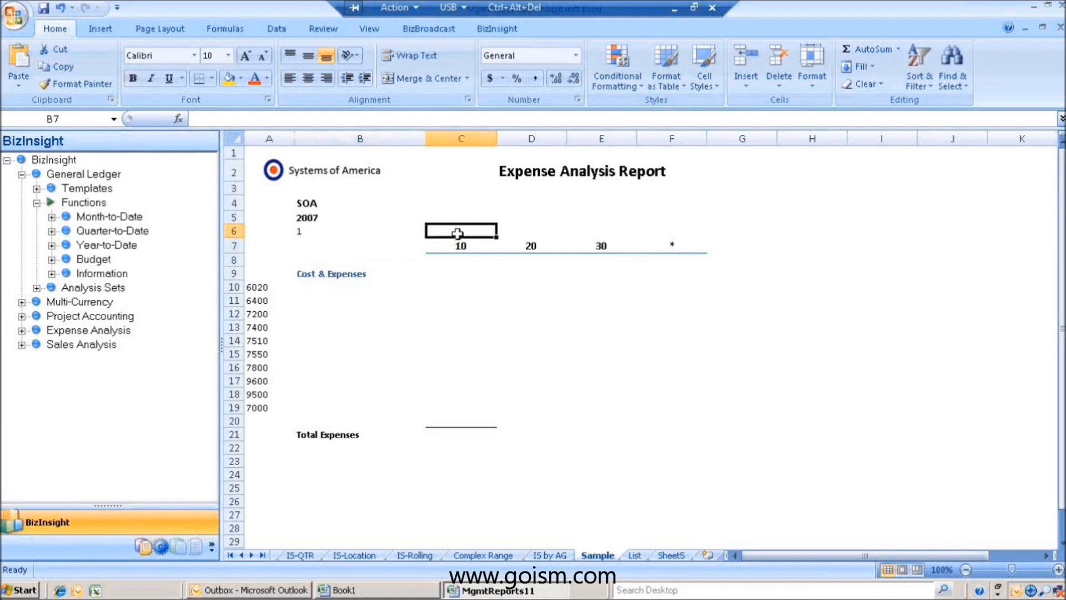
click(526, 231)
click(604, 228)
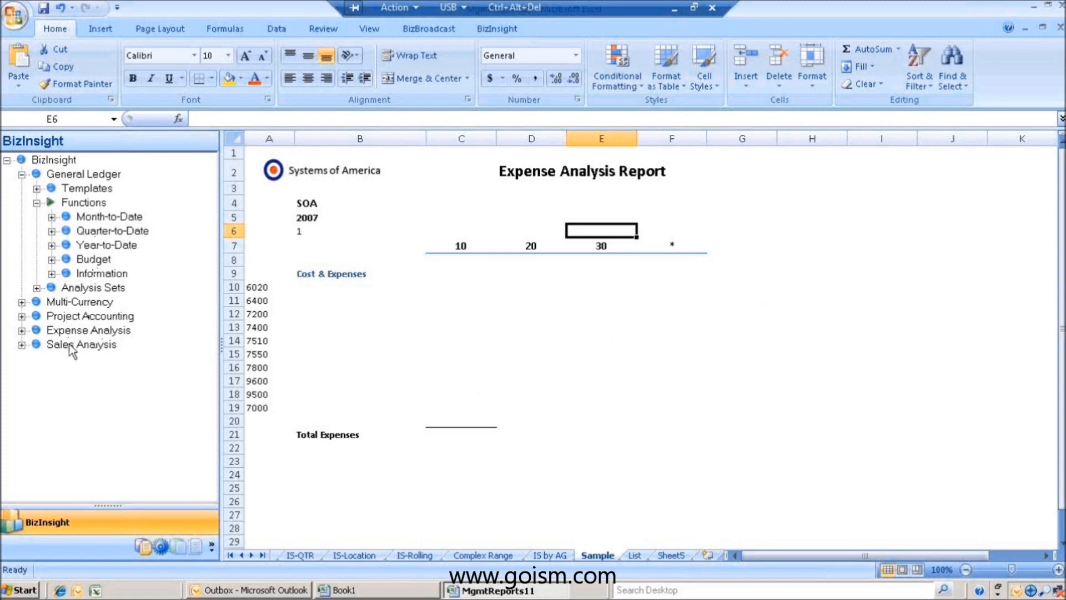
Expand the Month-to-Date functions and place the MTDNET function in cell C10.
click(52, 217)
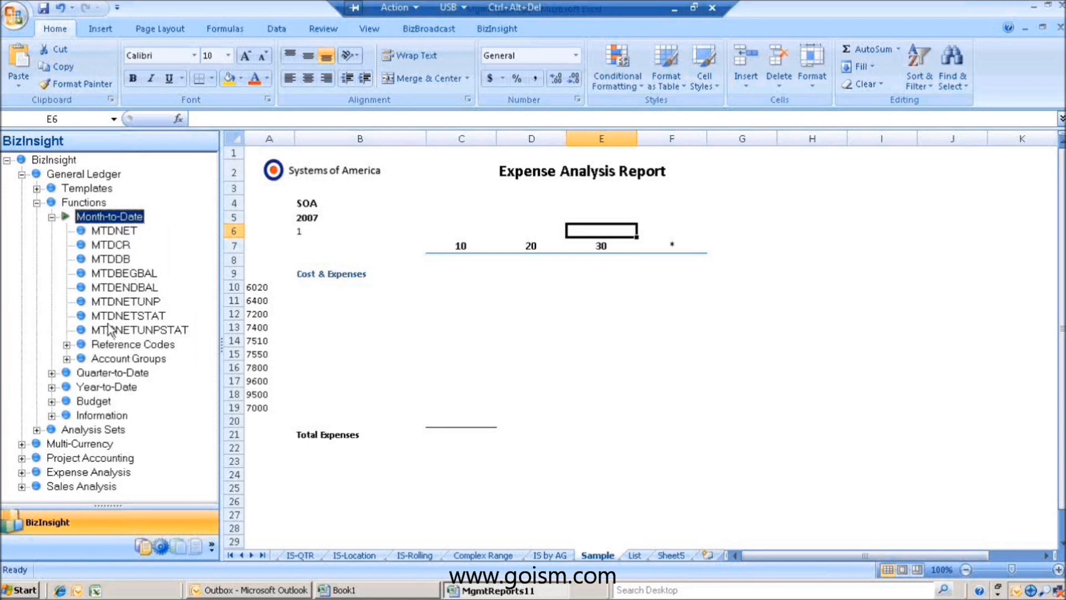
click(53, 387)
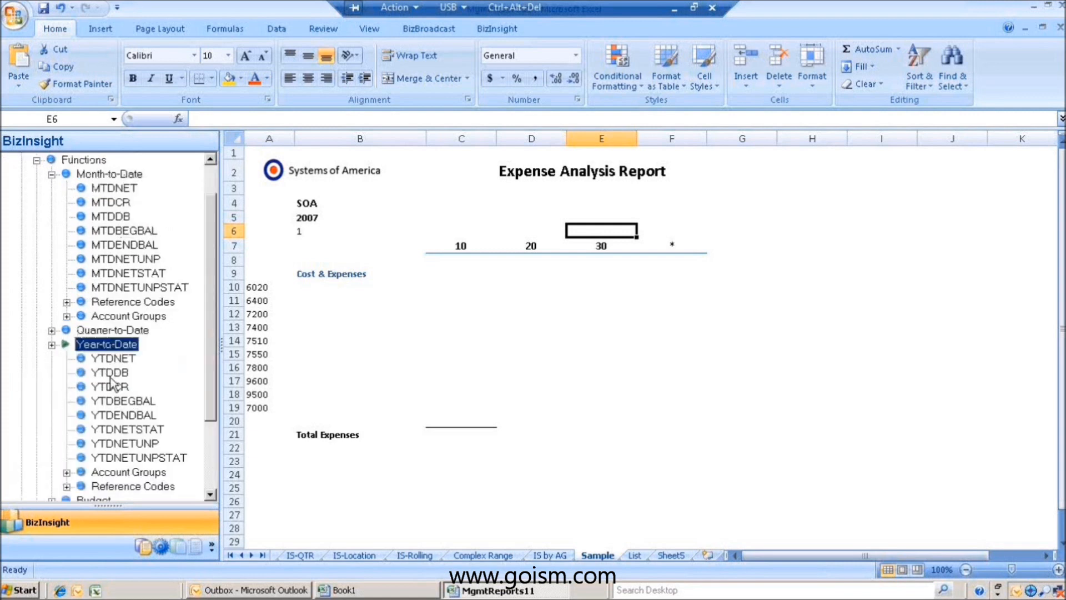
click(51, 345)
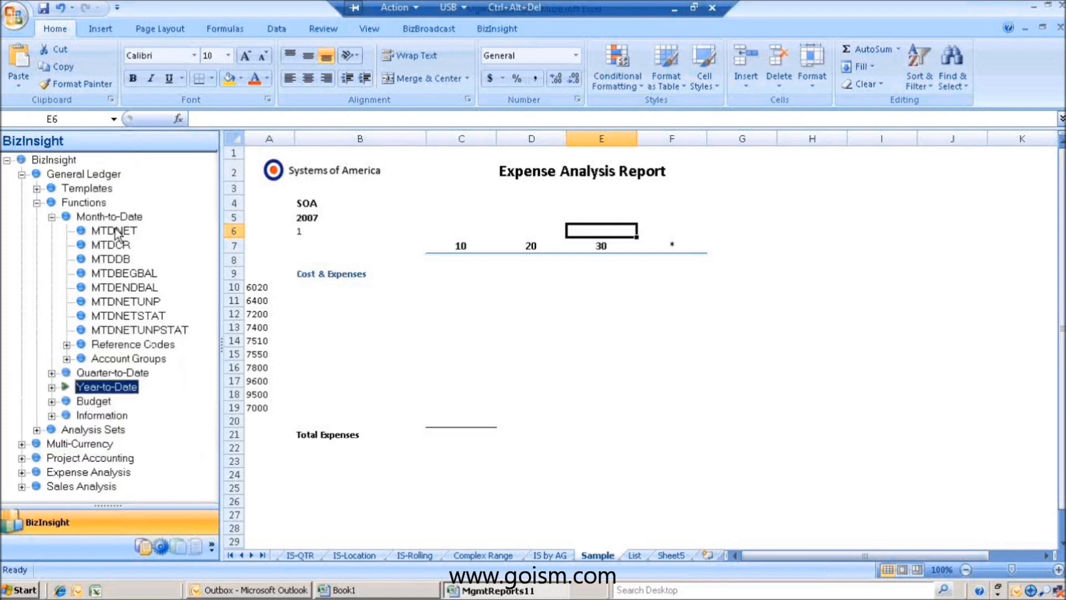
drag(108, 235, 464, 292)
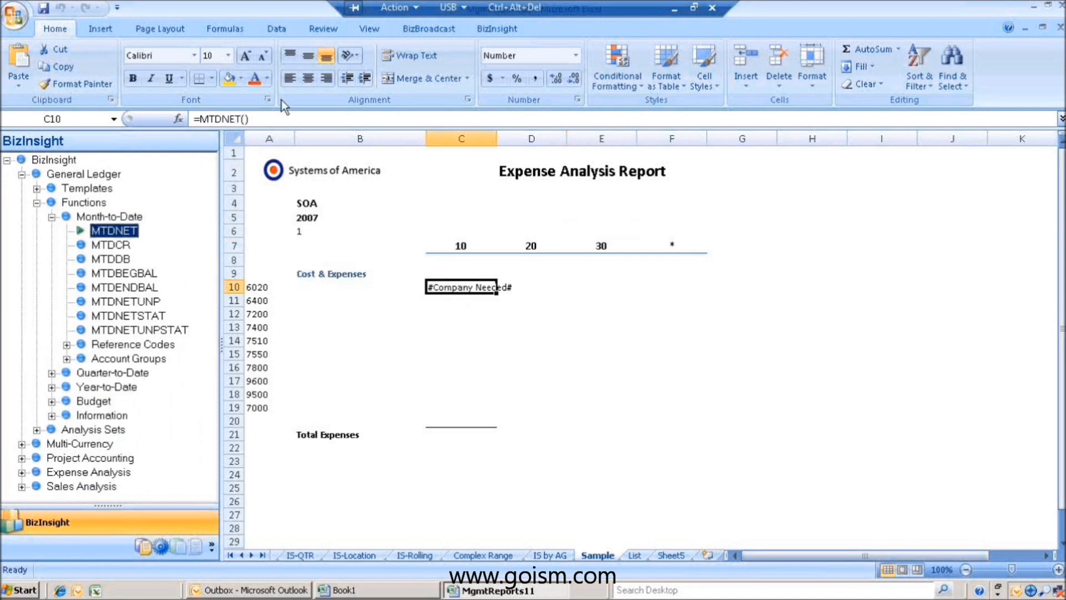
Open the MTDNET arguments for C10 and set Company to $B$4, Year to $B$5 and Period to $B$6.
click(180, 118)
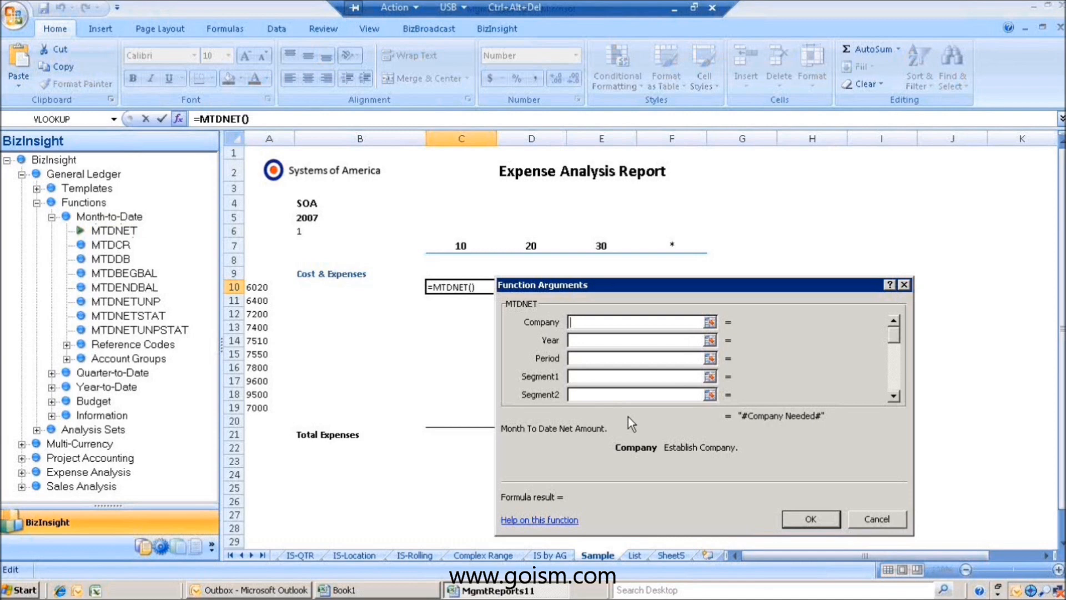
click(305, 204)
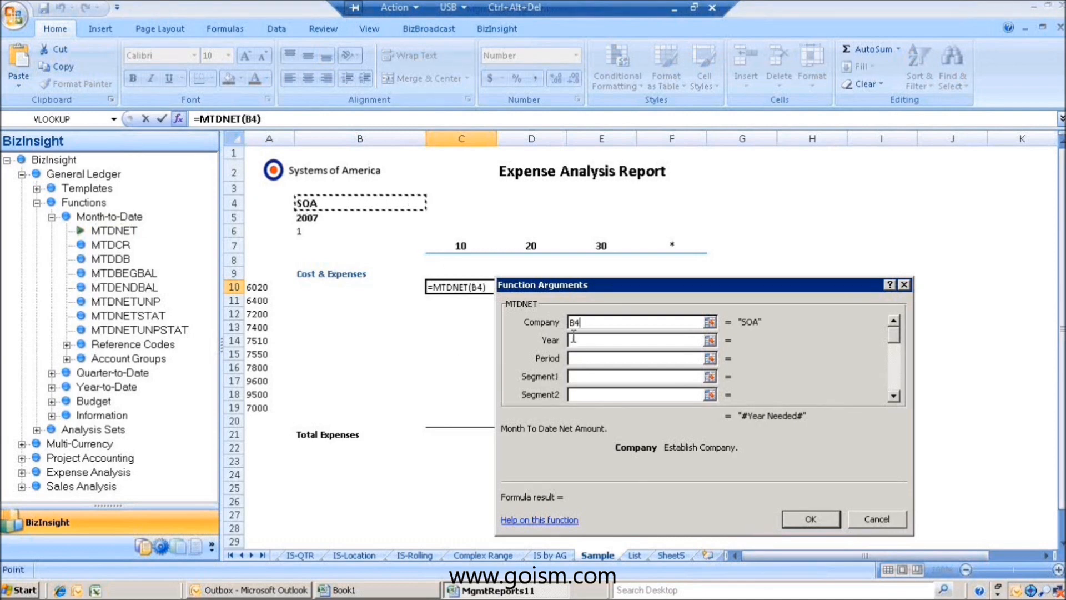
key(F4)
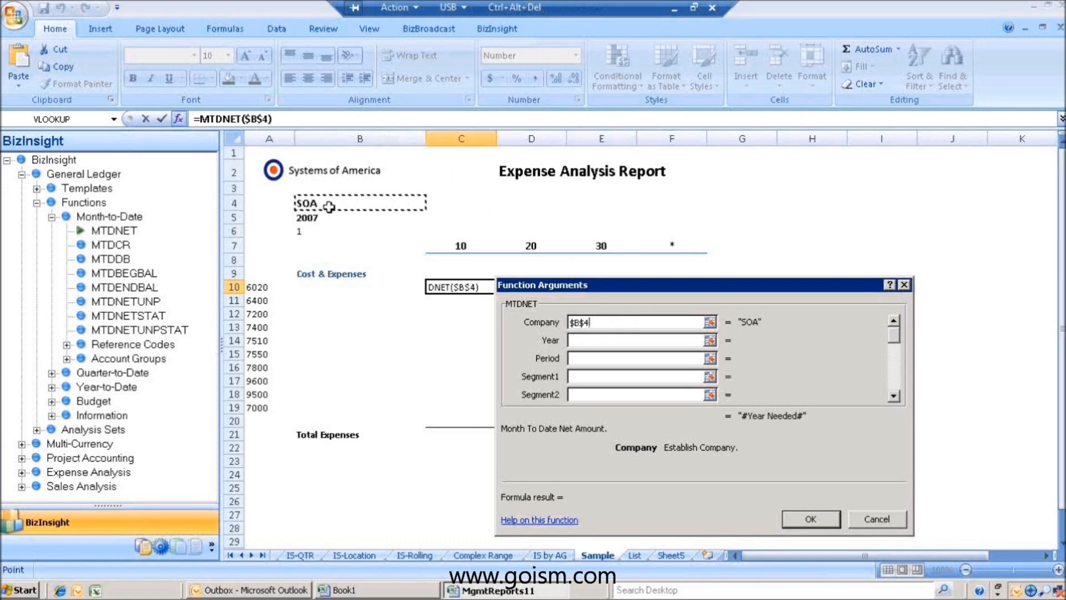
click(598, 340)
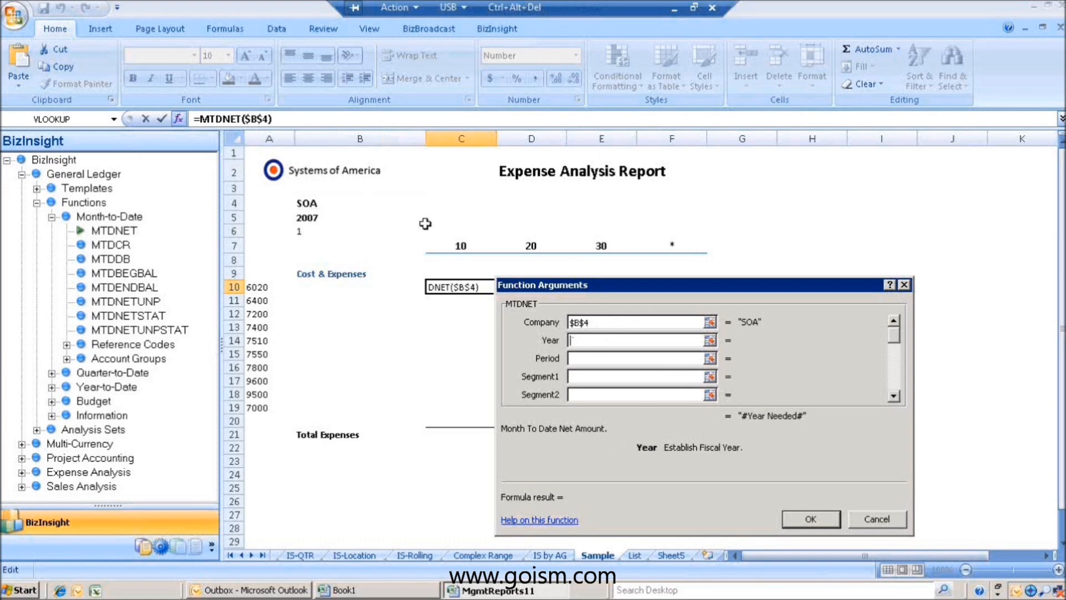
click(316, 220)
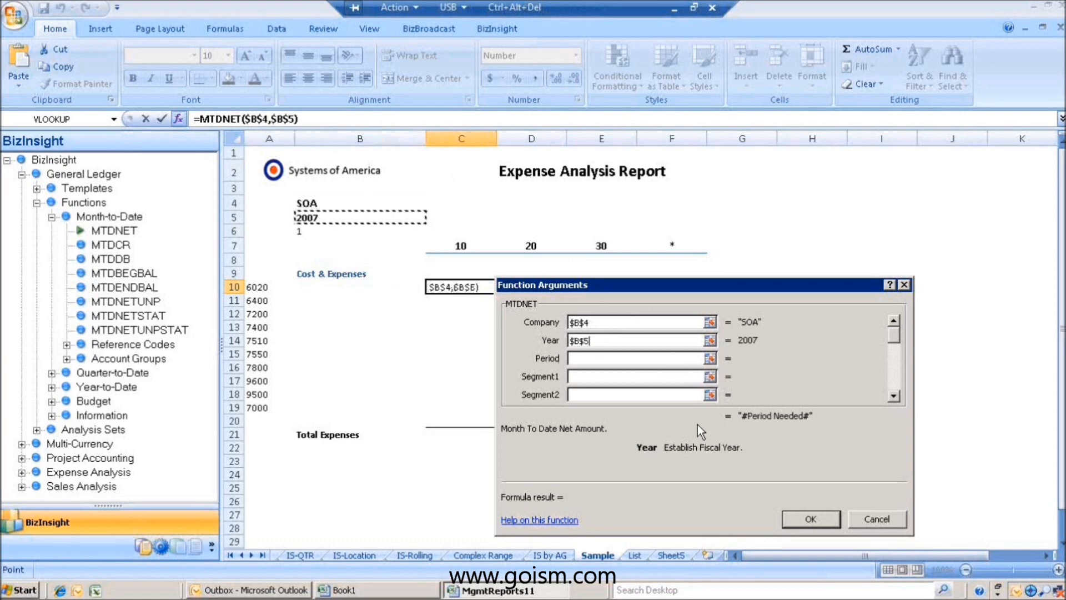
click(583, 358)
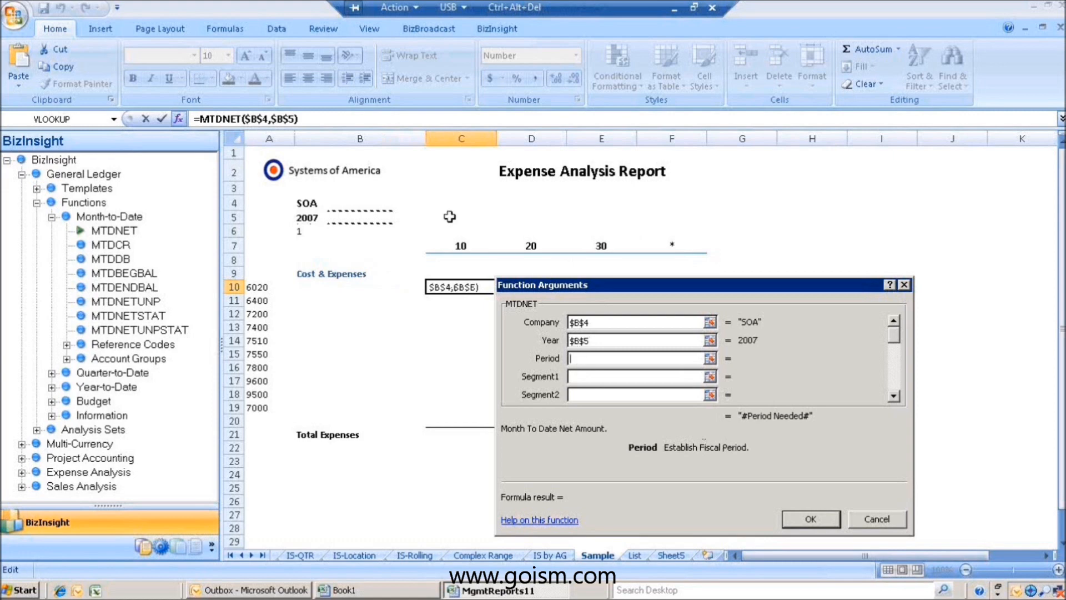
click(313, 232)
Set the Segment1 argument to the first account code as $A10, locking only the column.
click(623, 376)
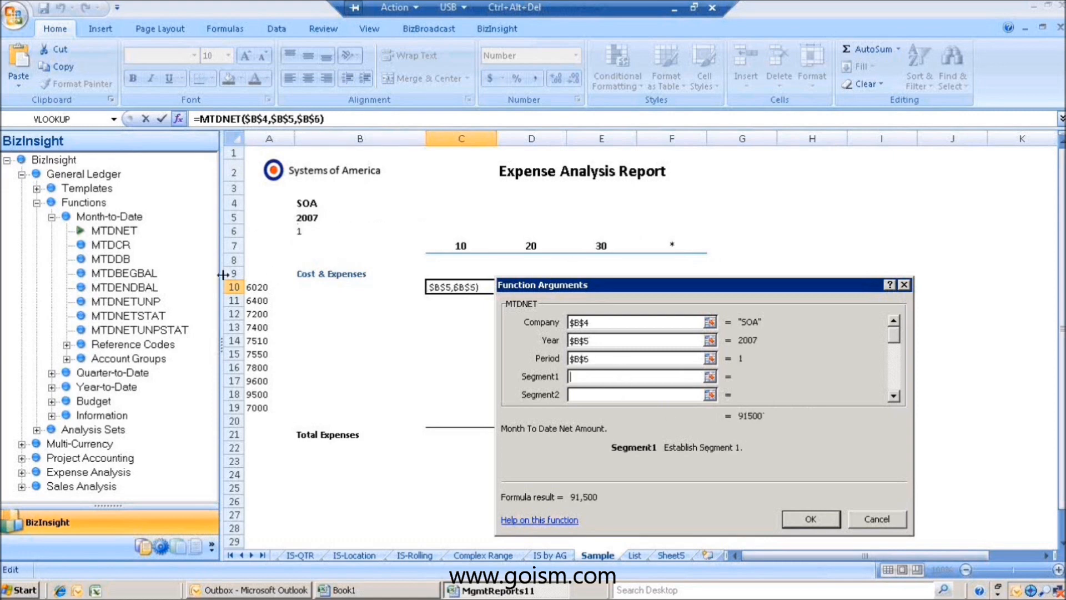
click(260, 287)
click(598, 377)
key(F4)
key(F4)
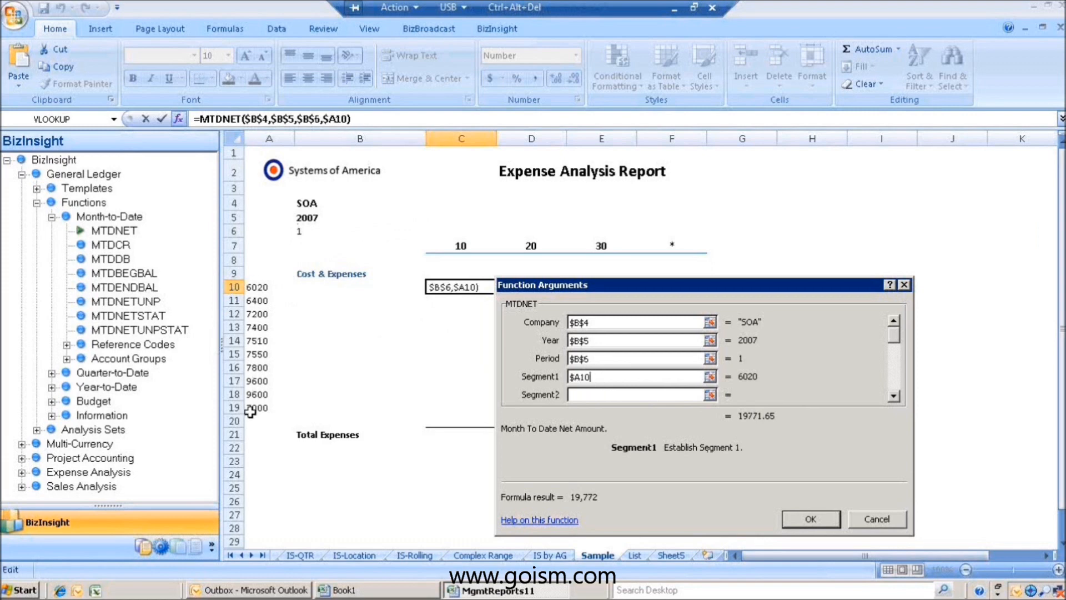
Set the Segment3 argument of the MTDNET formula in C10 to the department code as C$7, locking only the row, and accept the function.
click(895, 397)
click(894, 397)
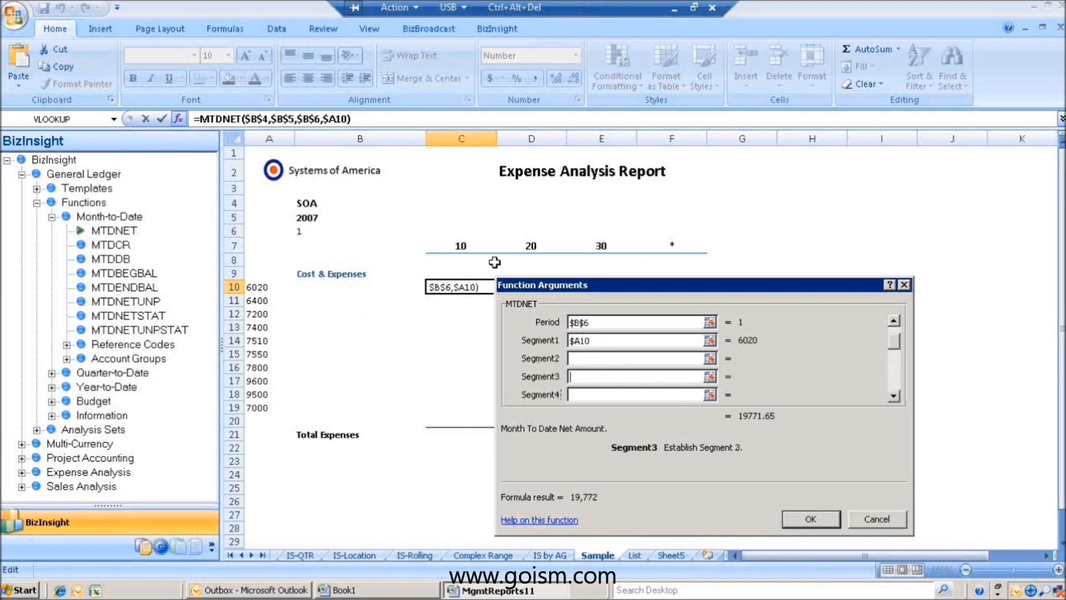
click(466, 246)
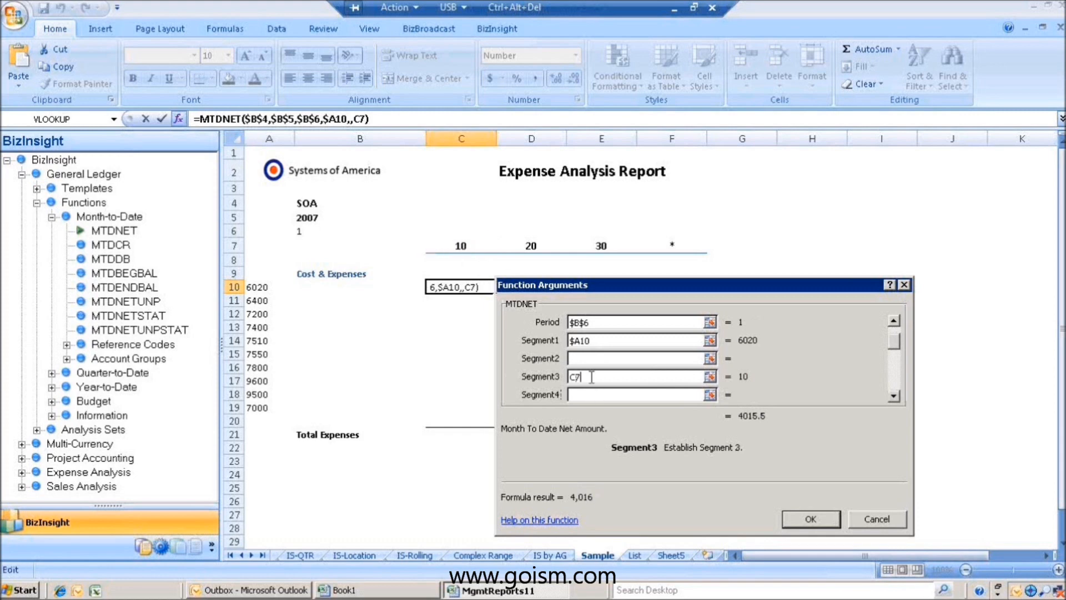
key(F4)
key(F4)
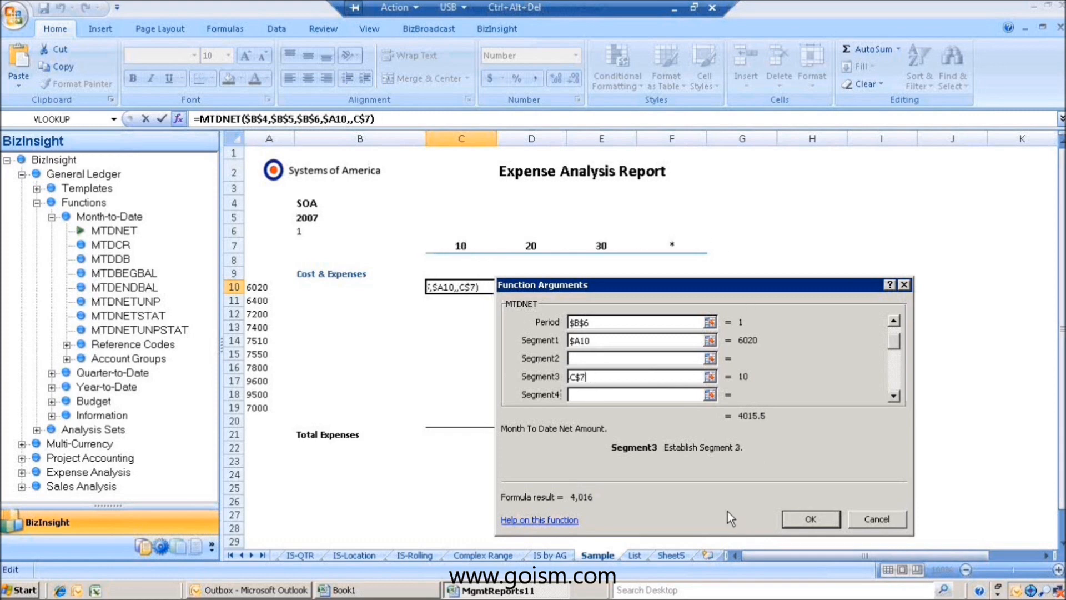
click(791, 522)
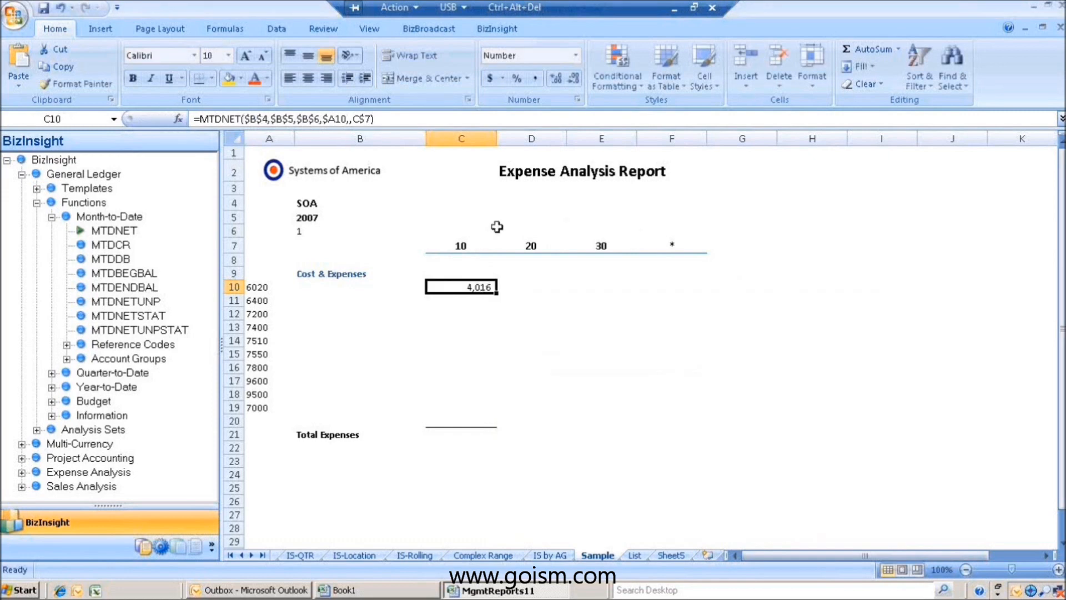
Fill the MTDNET formula from C10 down to C19 and add a SUM of the column in Total Expenses cell C21.
drag(497, 294, 483, 414)
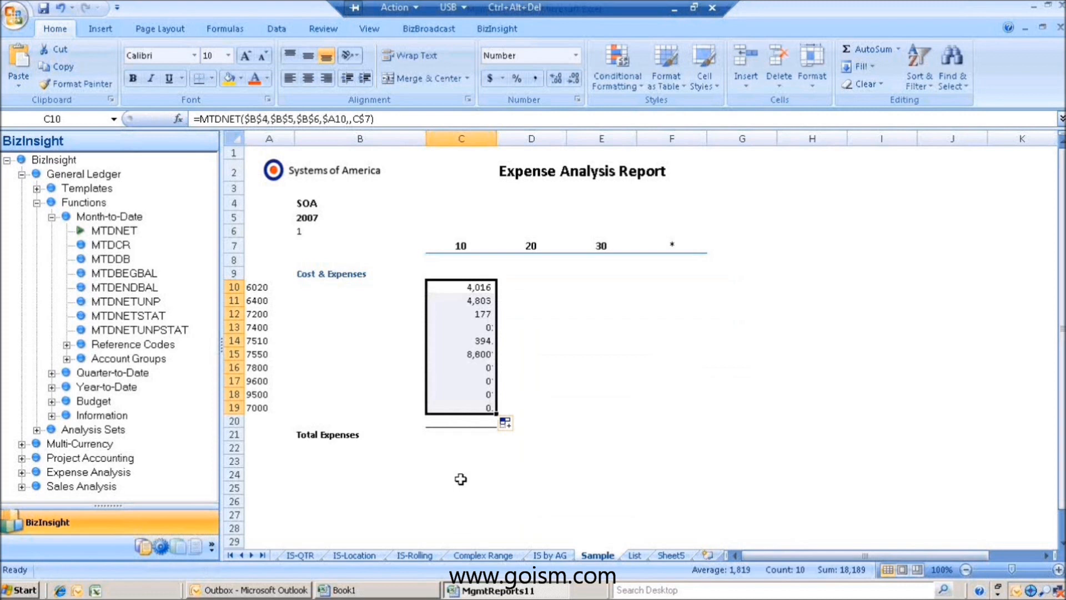
click(468, 434)
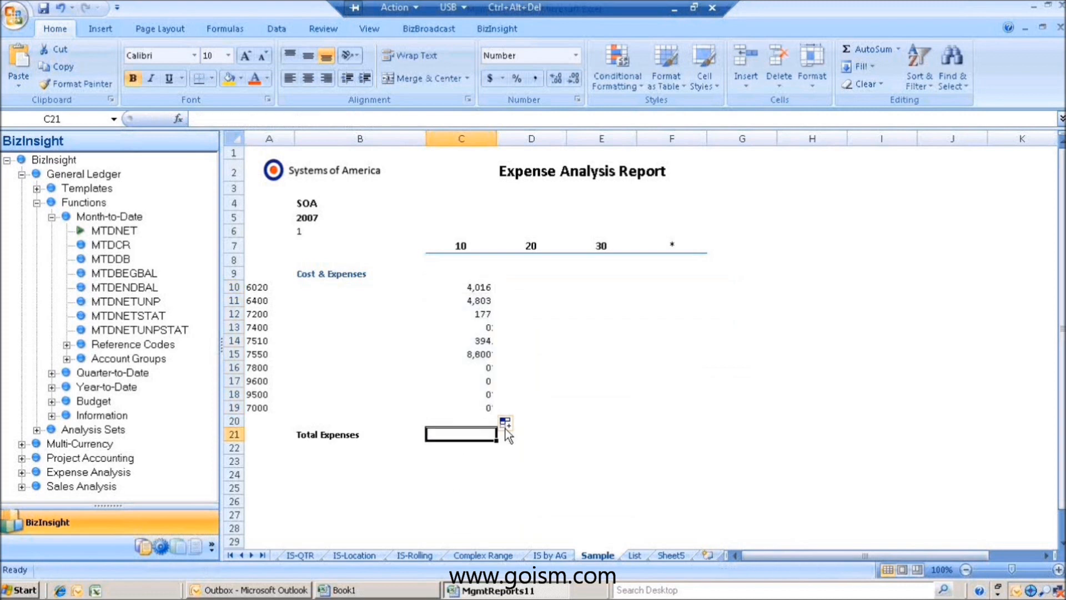
click(865, 48)
key(Return)
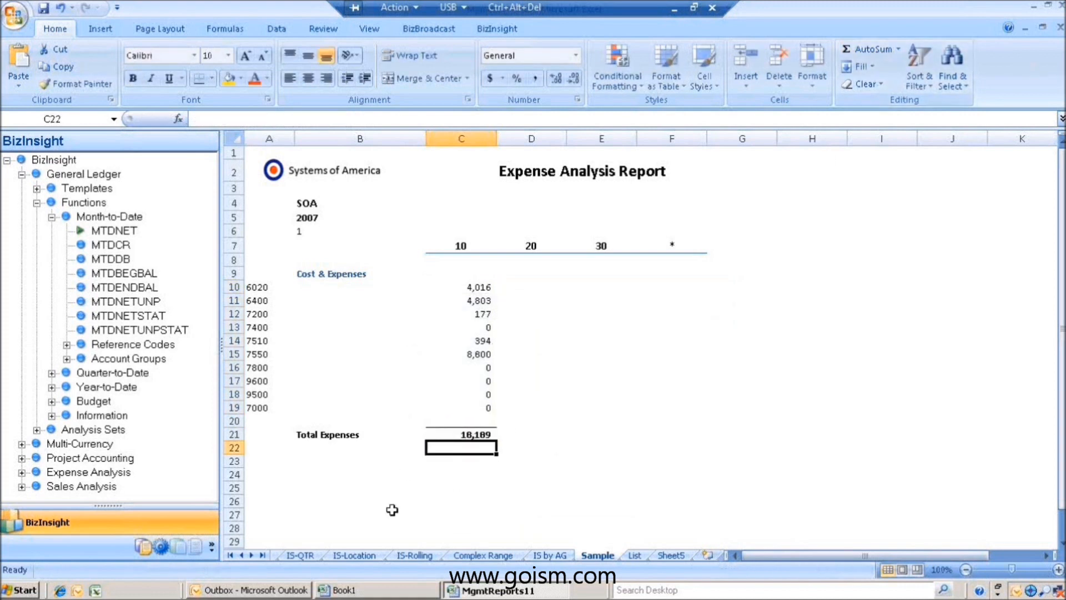
Expand the Segment Descriptions under the Information functions and place the SEGMENT1DESC function in cell B10.
click(52, 217)
click(52, 273)
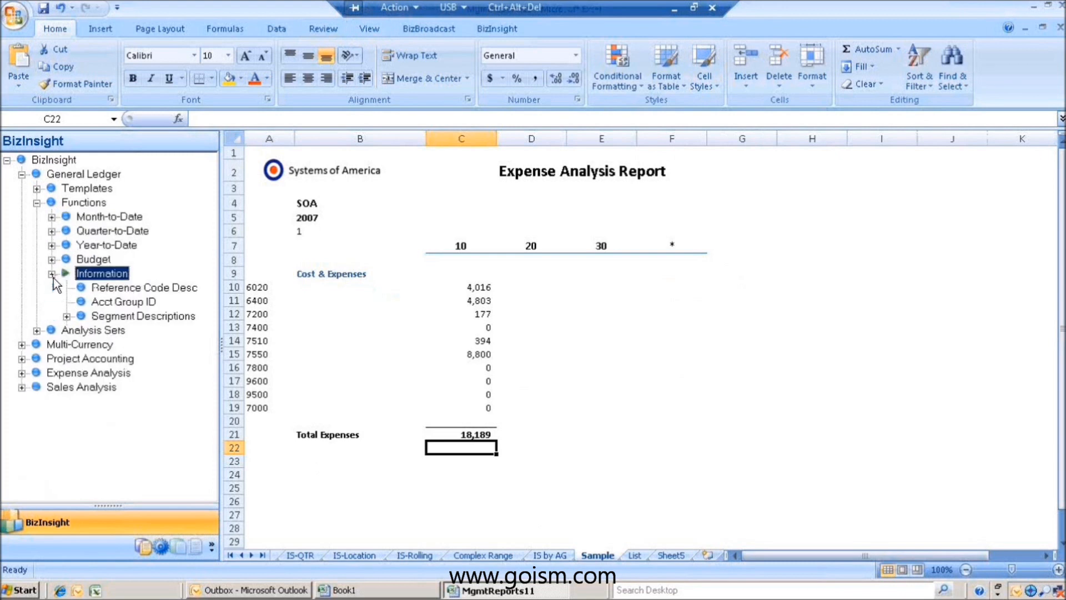
click(68, 316)
drag(139, 329, 313, 290)
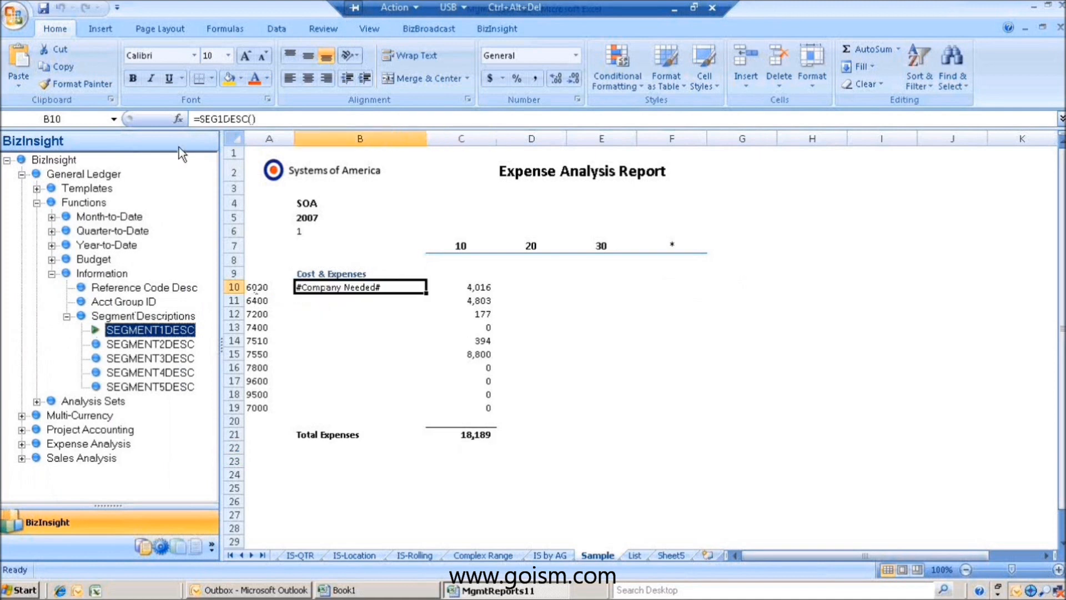
Set the B10 description arguments to Company $B$4 and Segment1 $A10, and fill the formula down to B19.
click(179, 118)
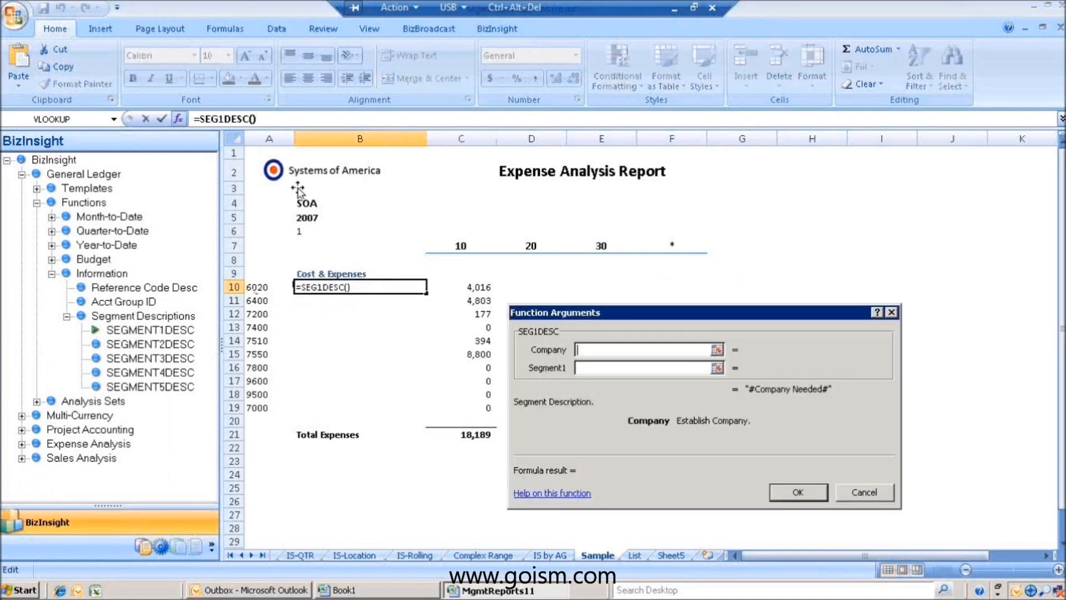
click(306, 203)
key(F4)
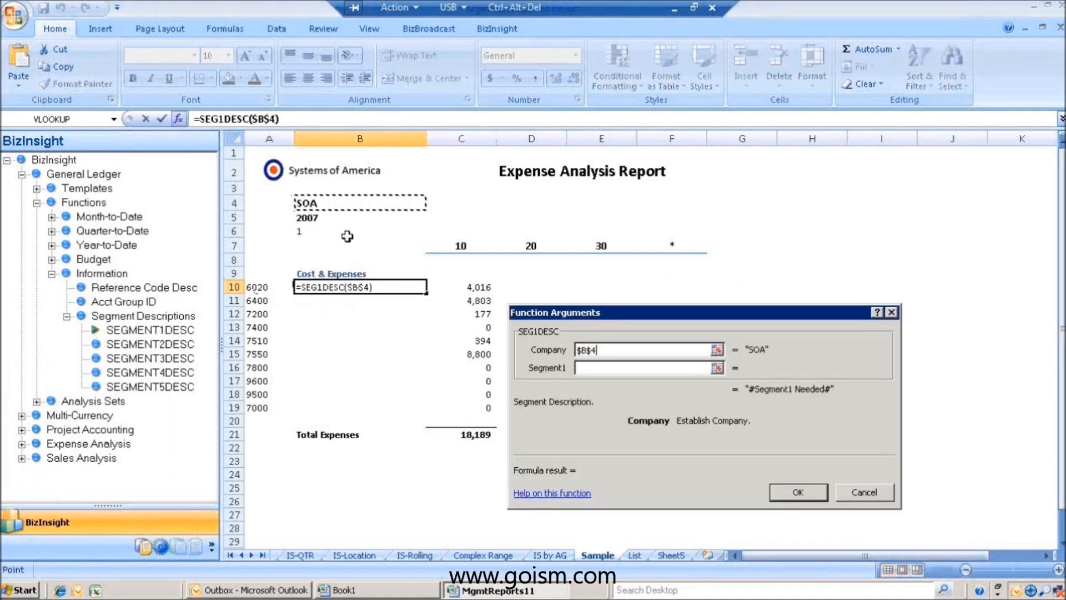
click(578, 367)
click(257, 287)
key(F4)
key(F4)
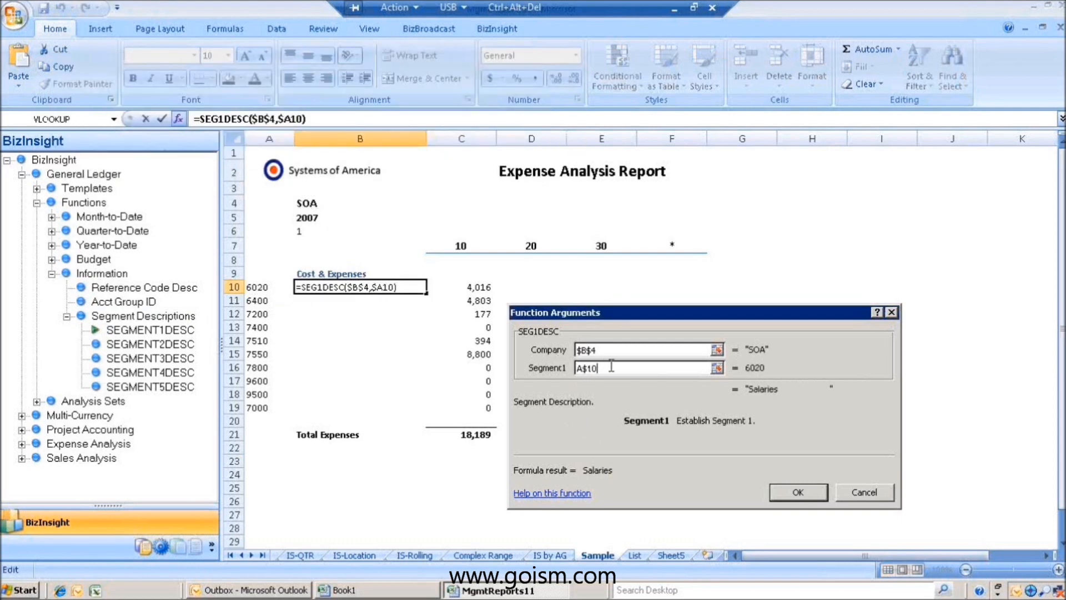
click(782, 491)
drag(426, 292, 411, 411)
Place the SEGMENT3DESC function in C8 with Company $B$4 and Segment3 C$7.
drag(167, 358, 461, 263)
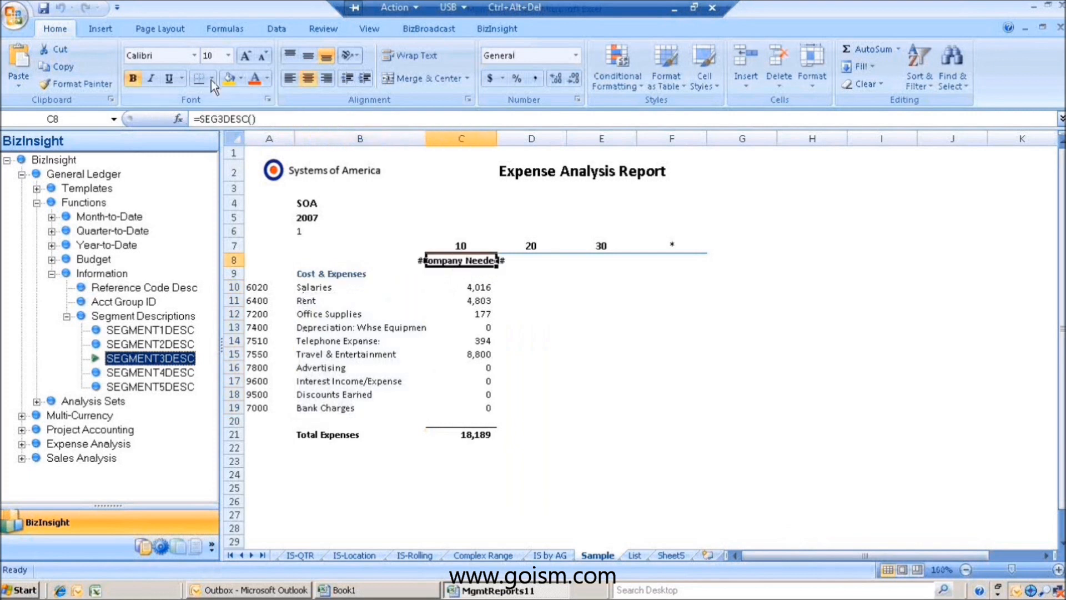
click(183, 116)
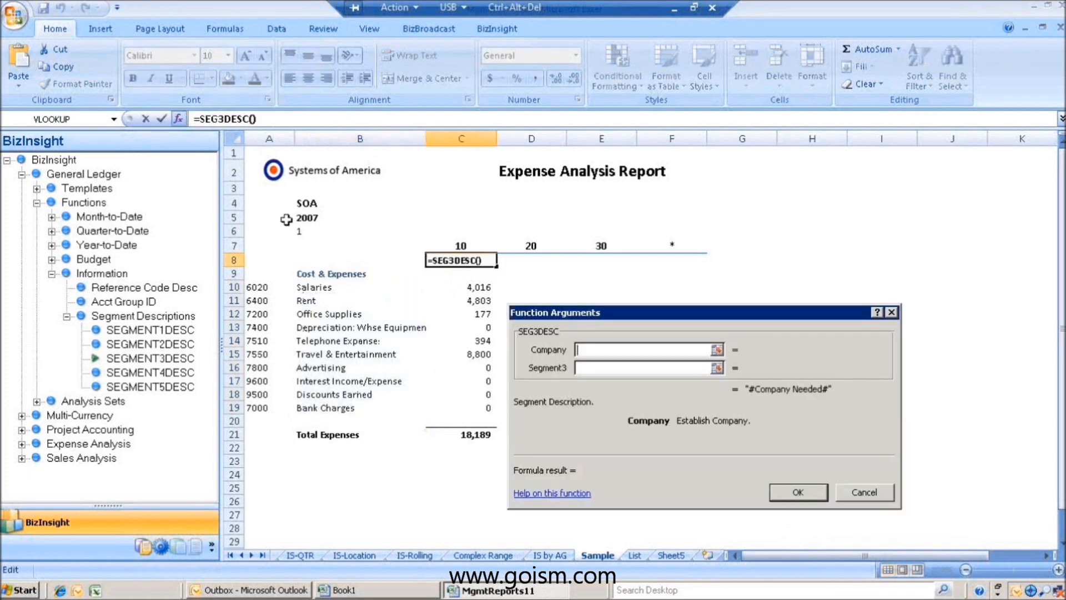
click(303, 210)
key(Tab)
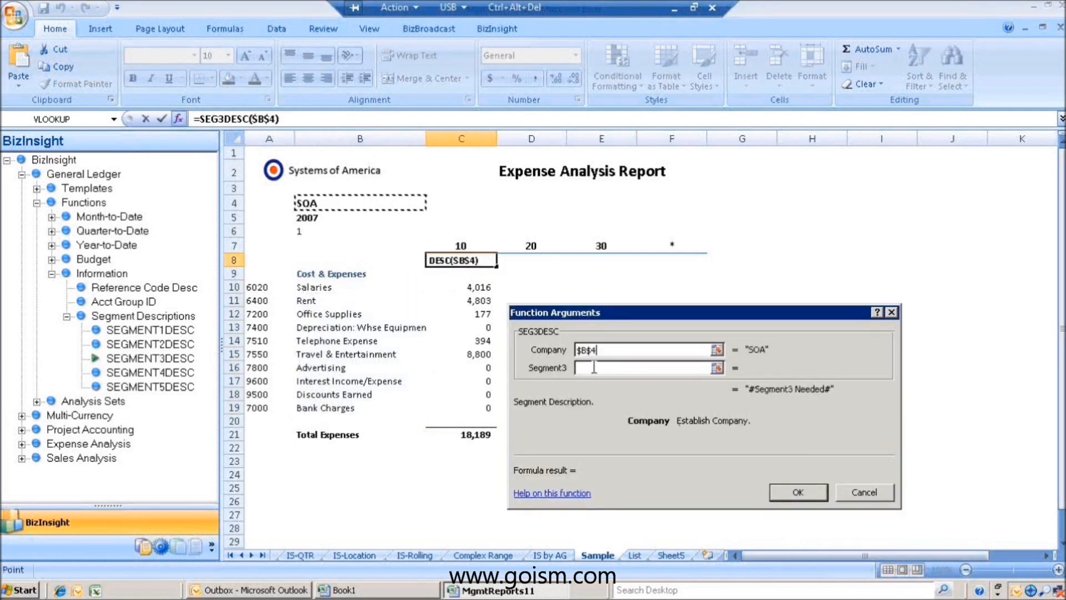
click(461, 245)
key(F4)
key(F4)
click(797, 492)
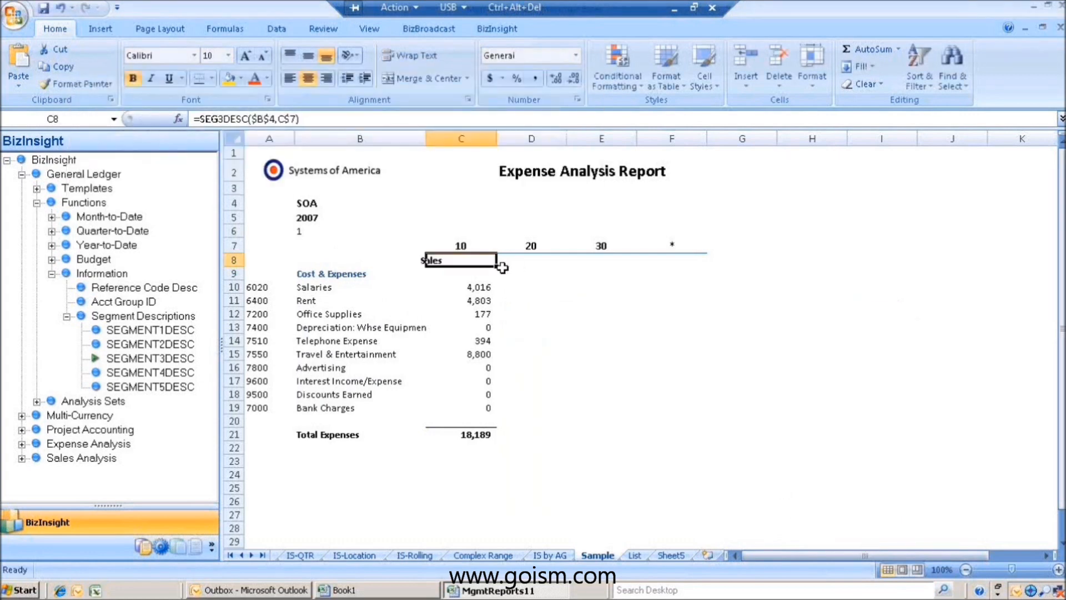
Fill the department description from C8 across row 8 and enter "All" as the heading in F8.
drag(499, 268, 701, 261)
text(All)
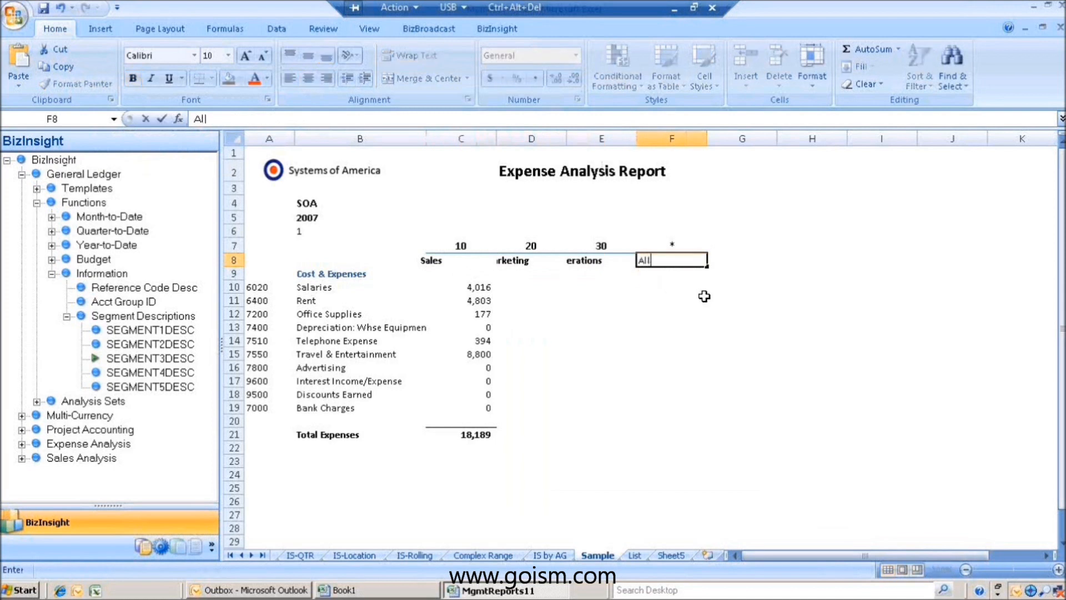
click(677, 277)
click(659, 251)
click(659, 257)
Make the All heading in F8 bold and centred, and widen columns D and E to fit their department names.
click(132, 78)
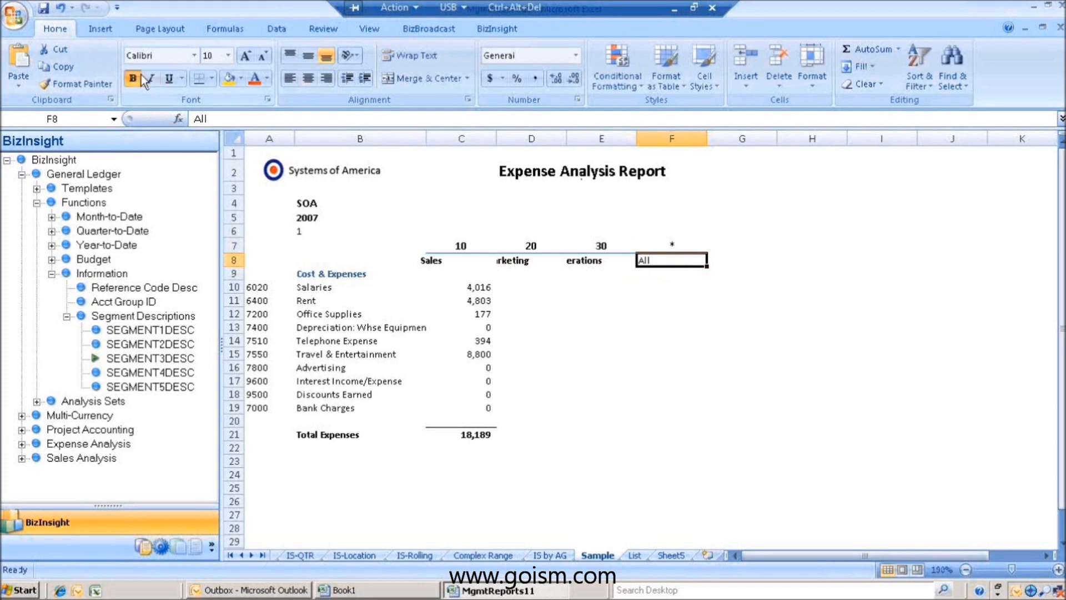
click(310, 79)
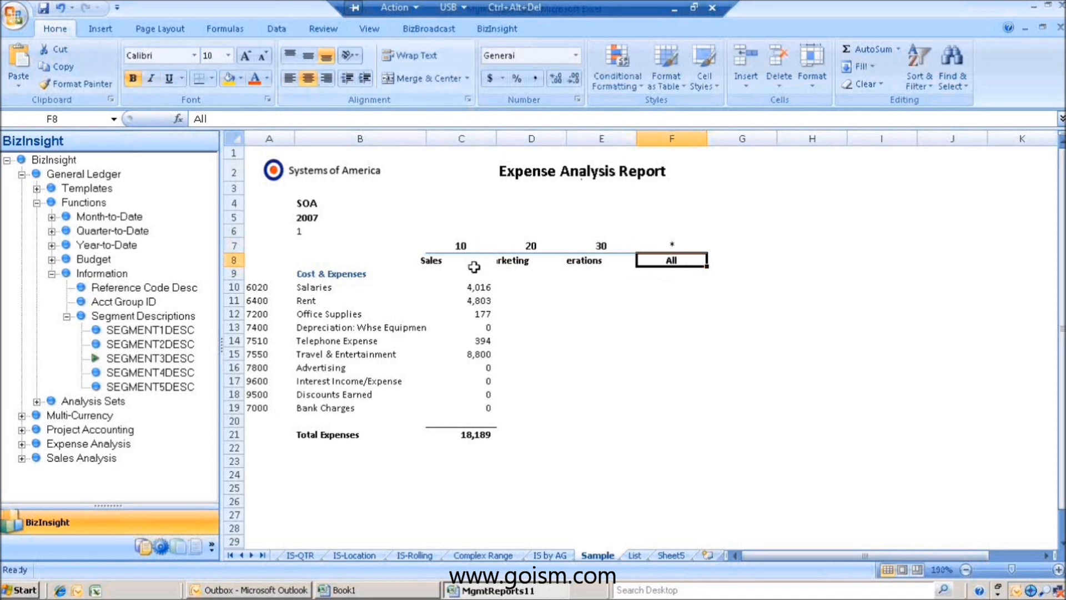
drag(564, 138, 595, 138)
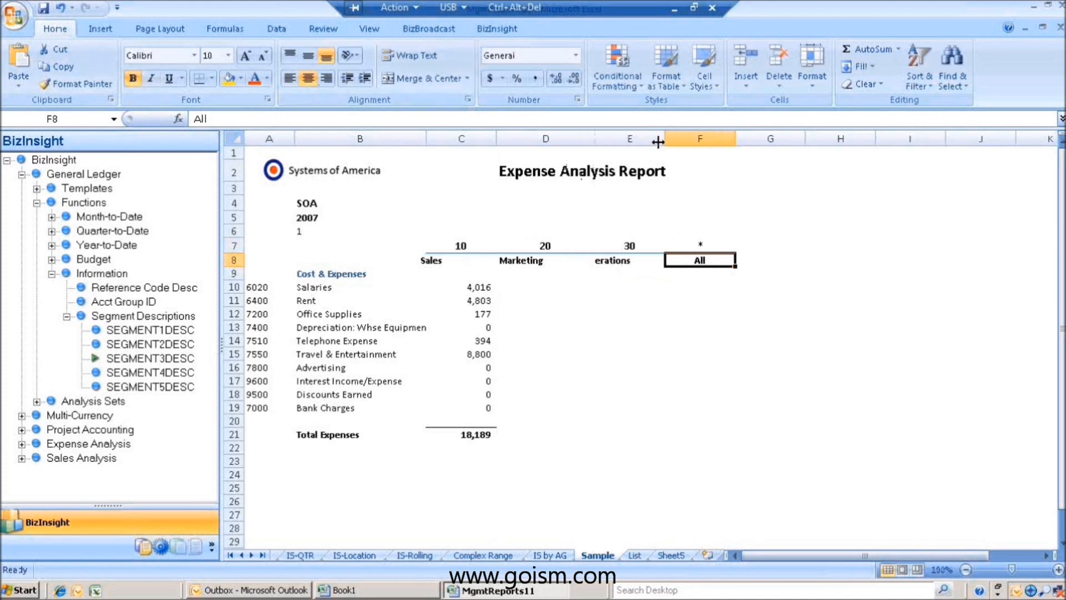
drag(668, 138, 699, 138)
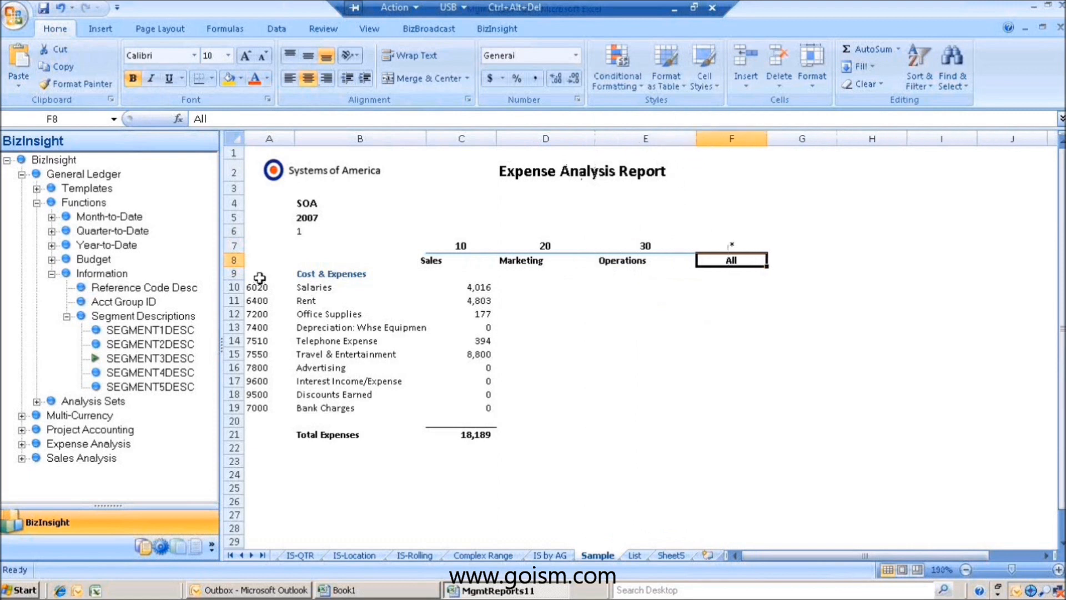
Fill the column C expense amounts and total across to column F, and collapse the Information functions.
drag(479, 288, 744, 455)
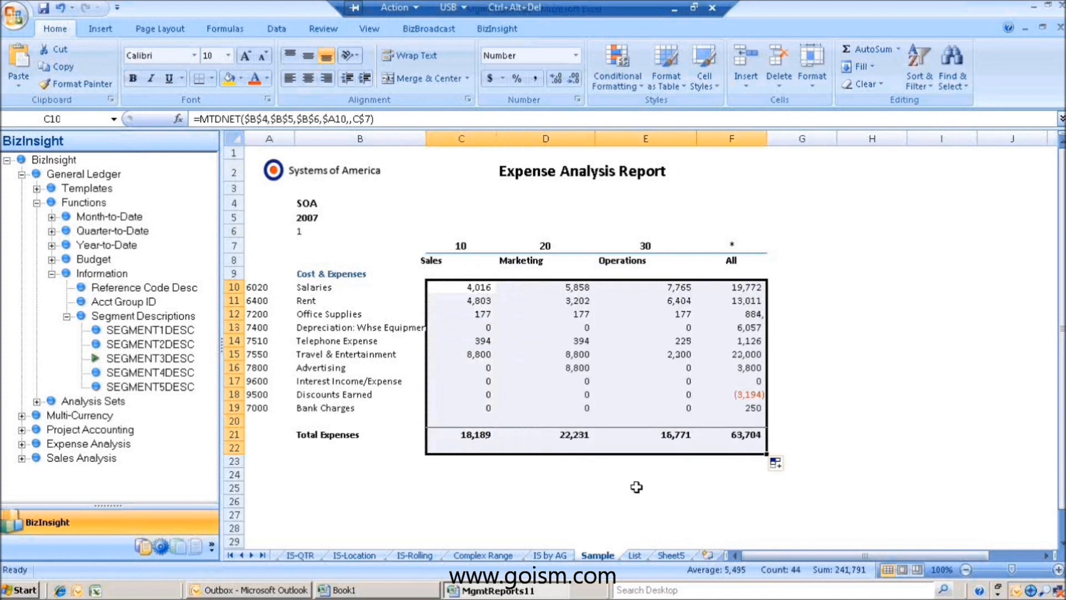
click(636, 487)
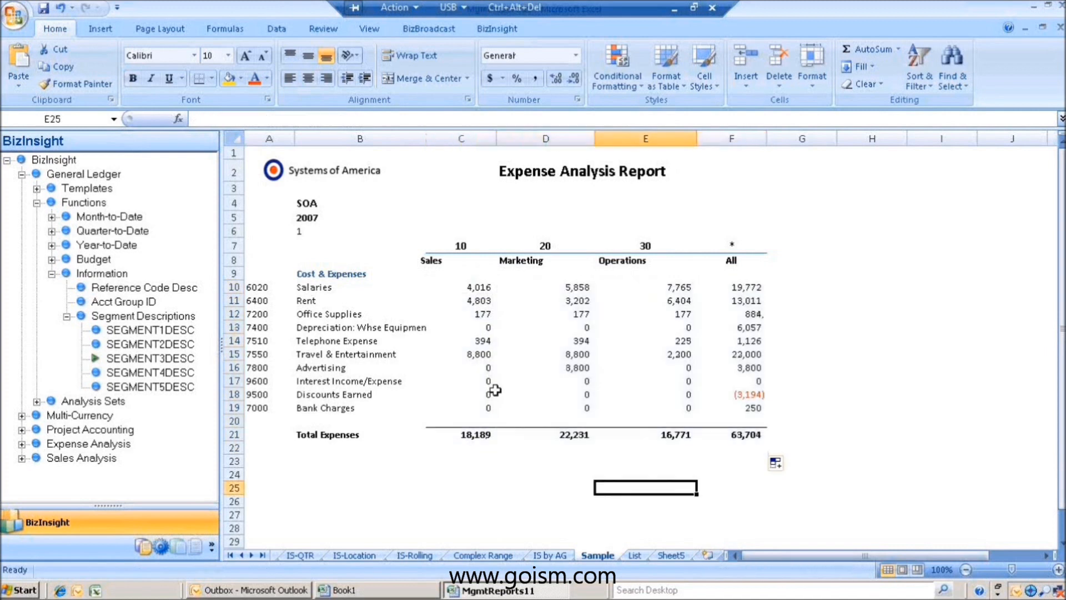
click(52, 274)
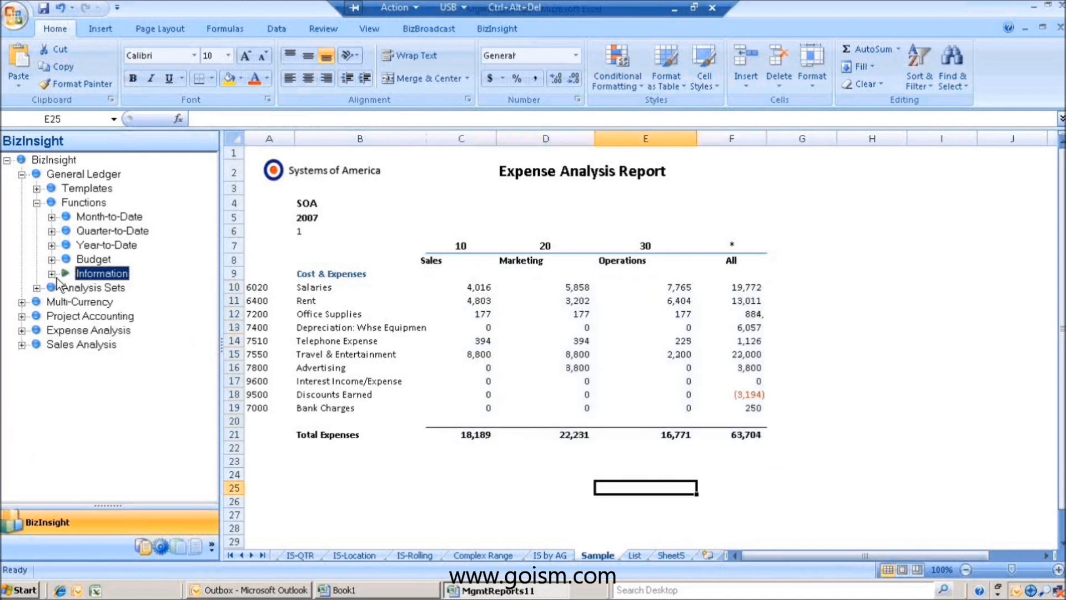
Examine the BizNet DrillDown option available for the Sales salaries amount in C10, and dismiss it.
click(479, 287)
right_click(479, 287)
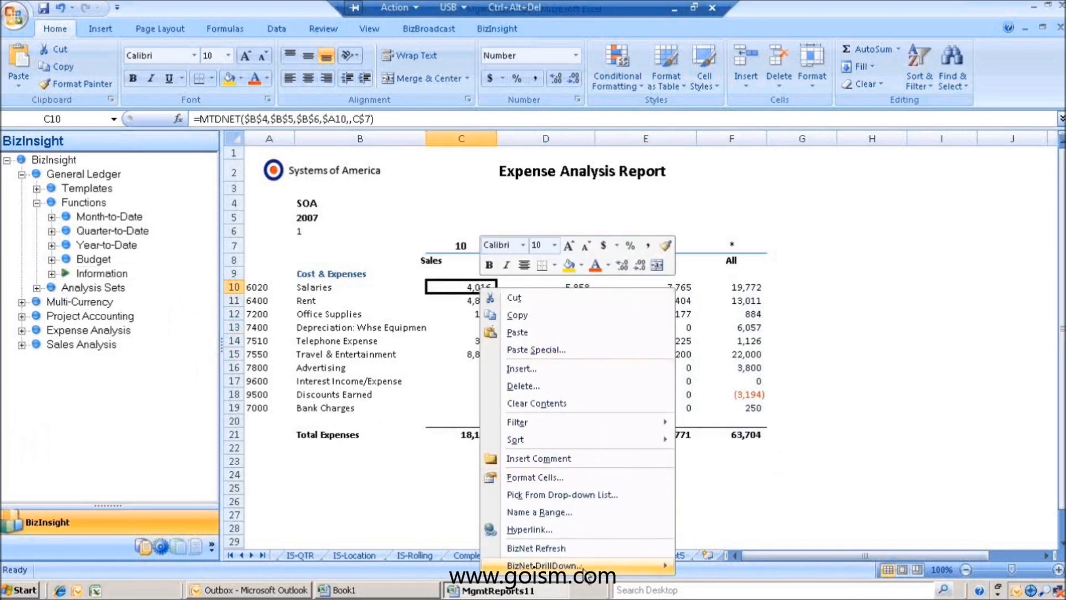
mouse_move(584, 566)
click(384, 446)
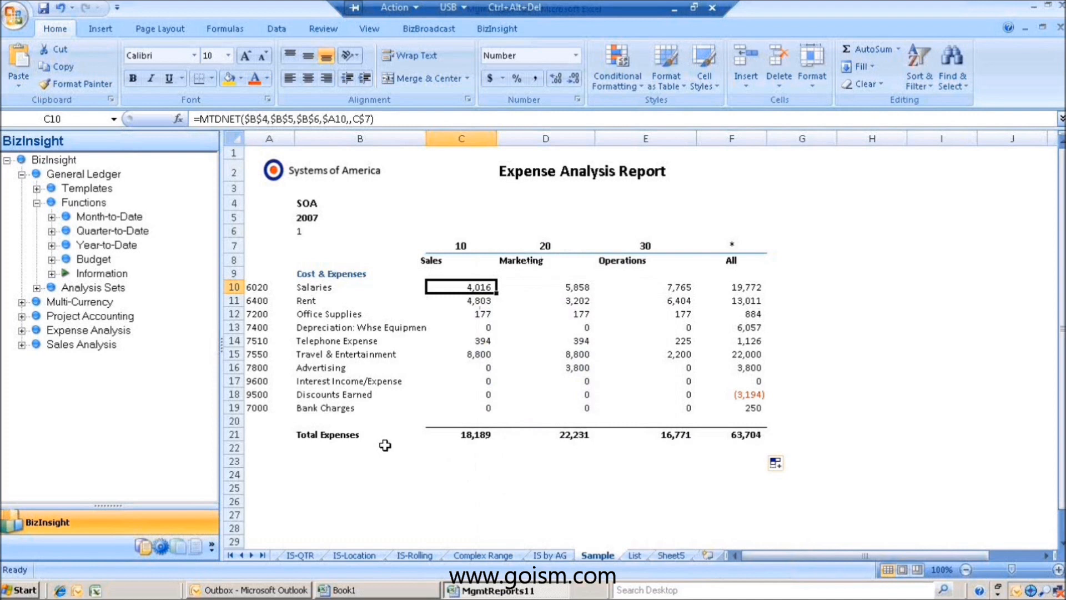
Set the period in cell B6 to 2.
click(303, 231)
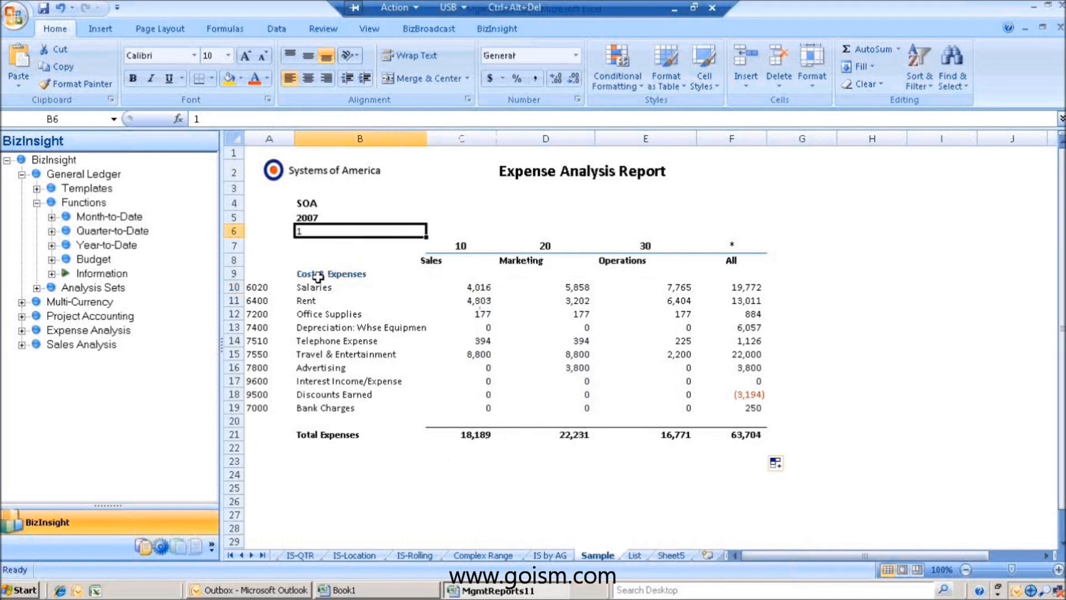
text(2)
key(Return)
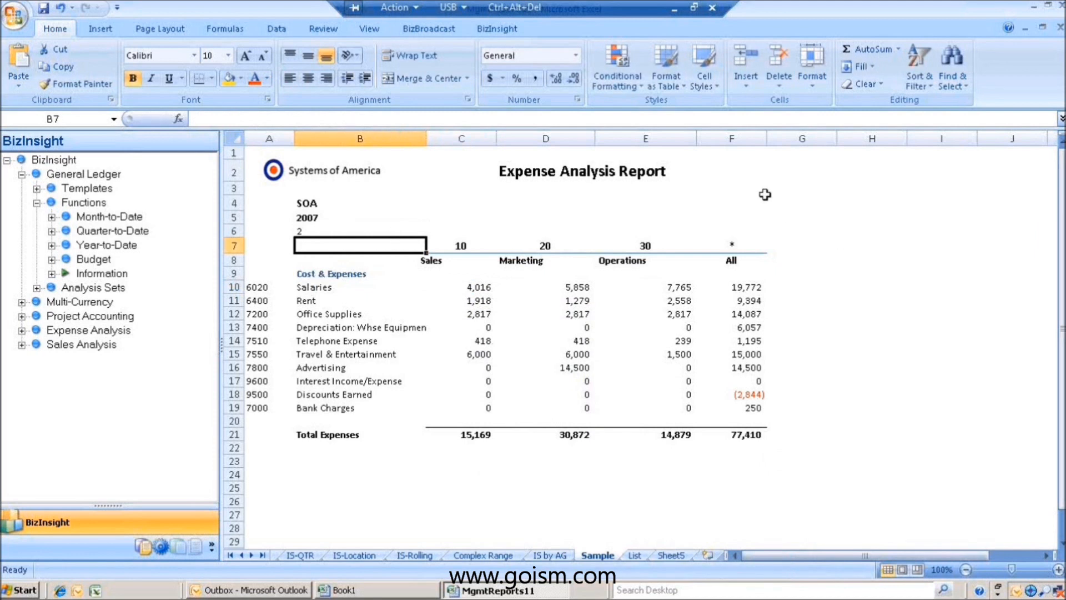
Insert a new column before the All column and enter department code 40 in F7.
click(742, 138)
right_click(743, 140)
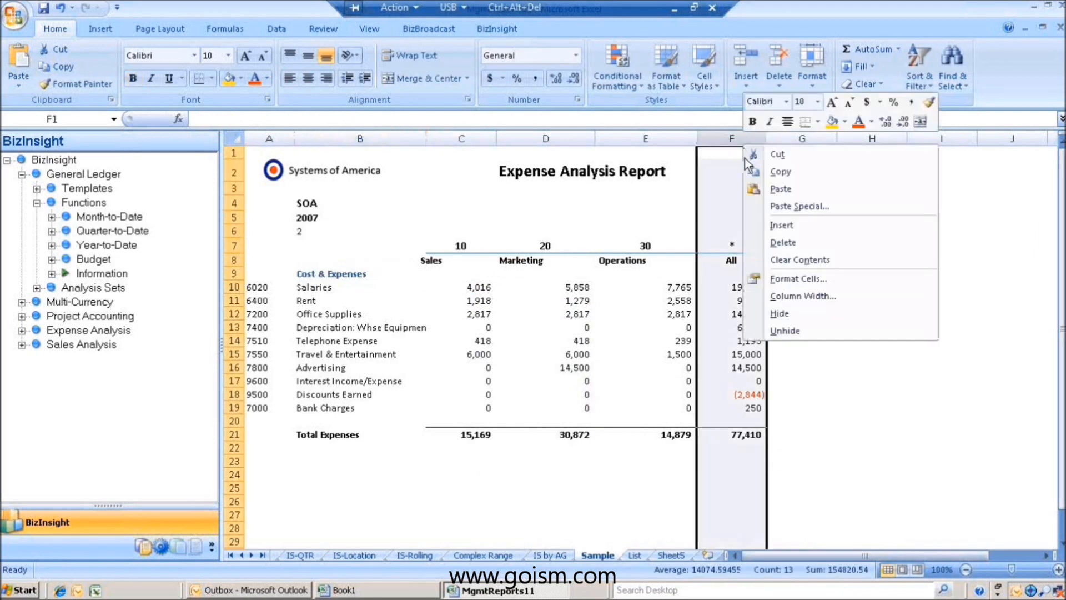
click(780, 225)
click(754, 247)
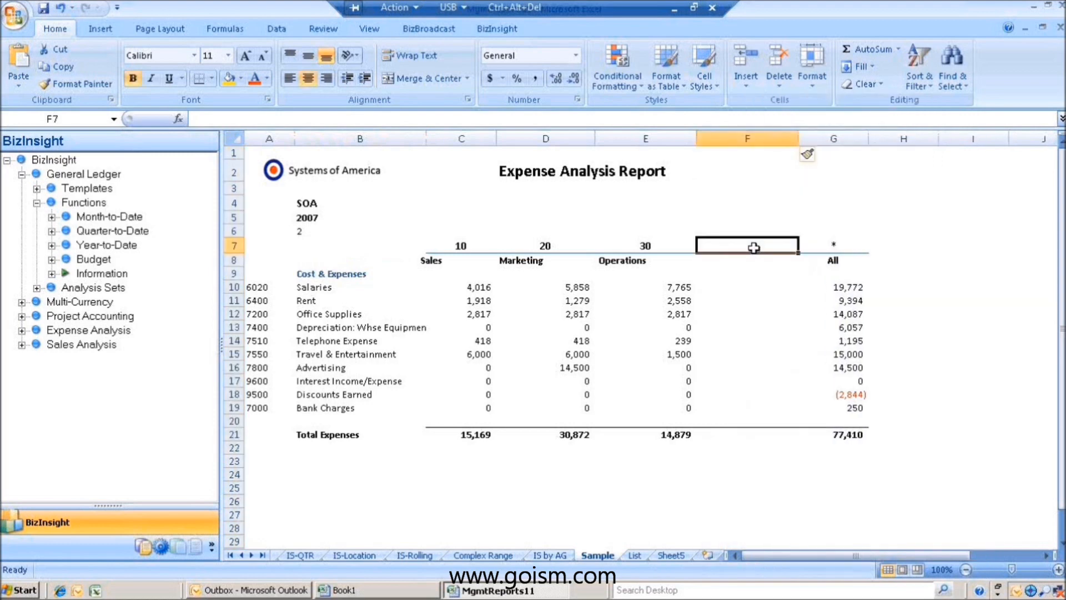
text(40)
Fill the Operations heading, expense formulas and total from E8:E21 into the new column F.
click(727, 299)
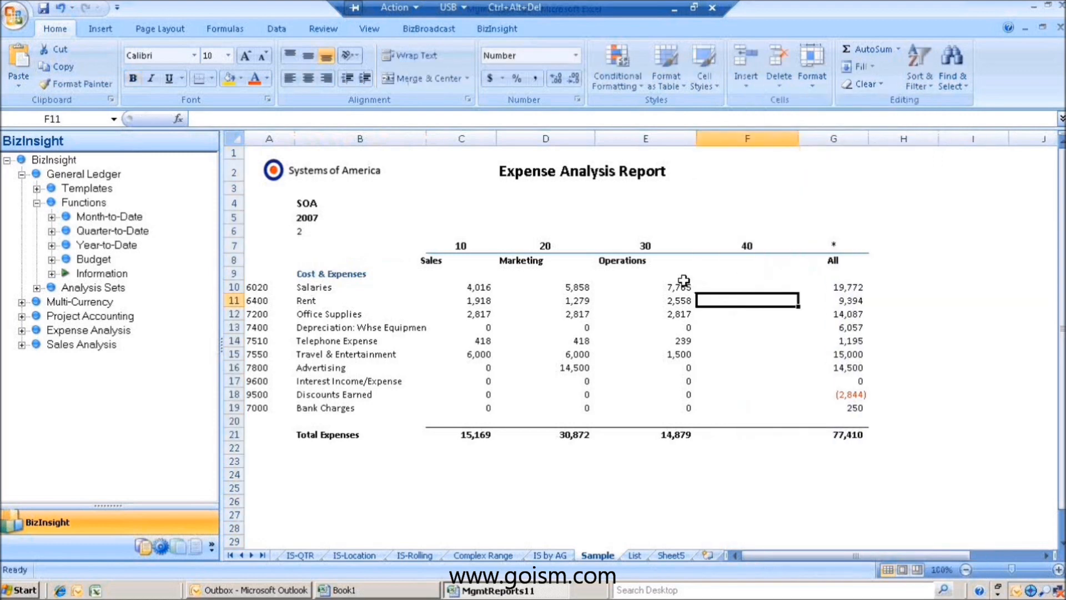
drag(681, 261, 797, 441)
click(650, 465)
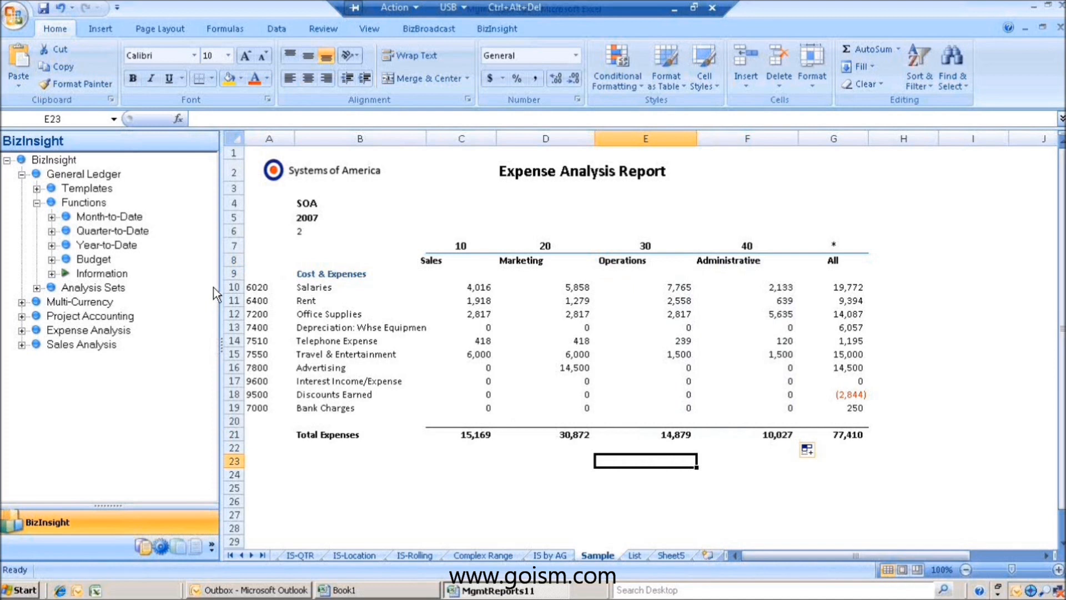
Narrow the BizInsight pane slightly, and check the BizNet DrillDown option for the Sales total in C21 and the salaries amount in C10.
drag(221, 275, 201, 274)
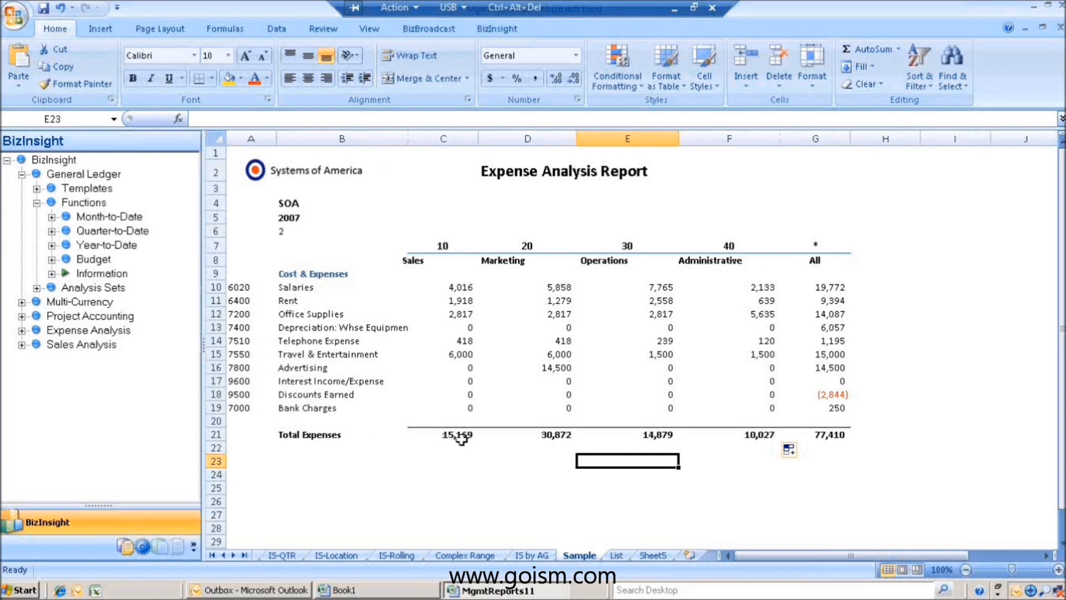
click(461, 435)
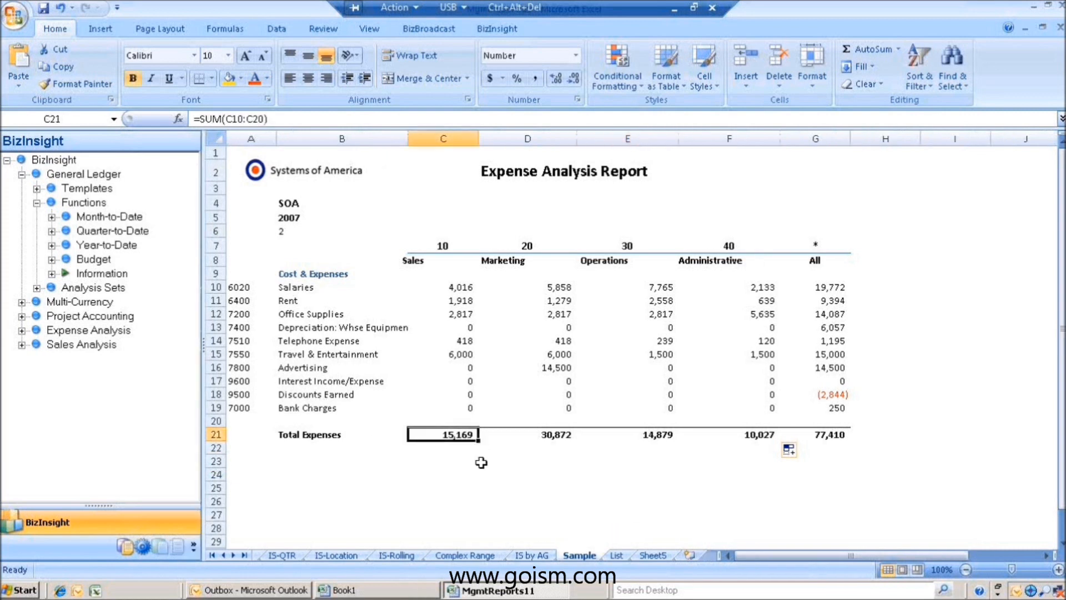
right_click(458, 441)
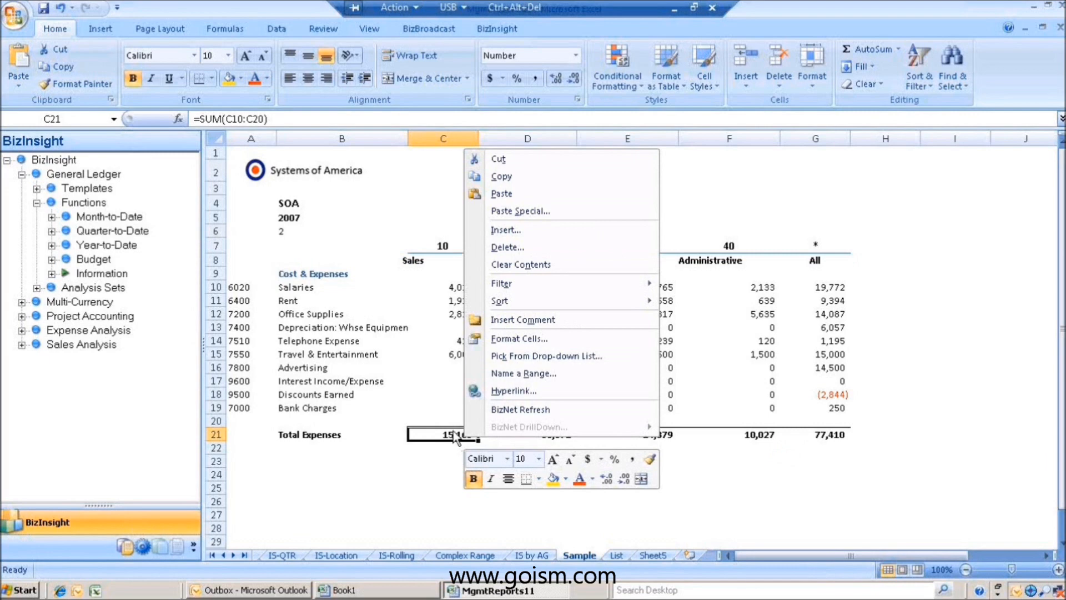
click(455, 444)
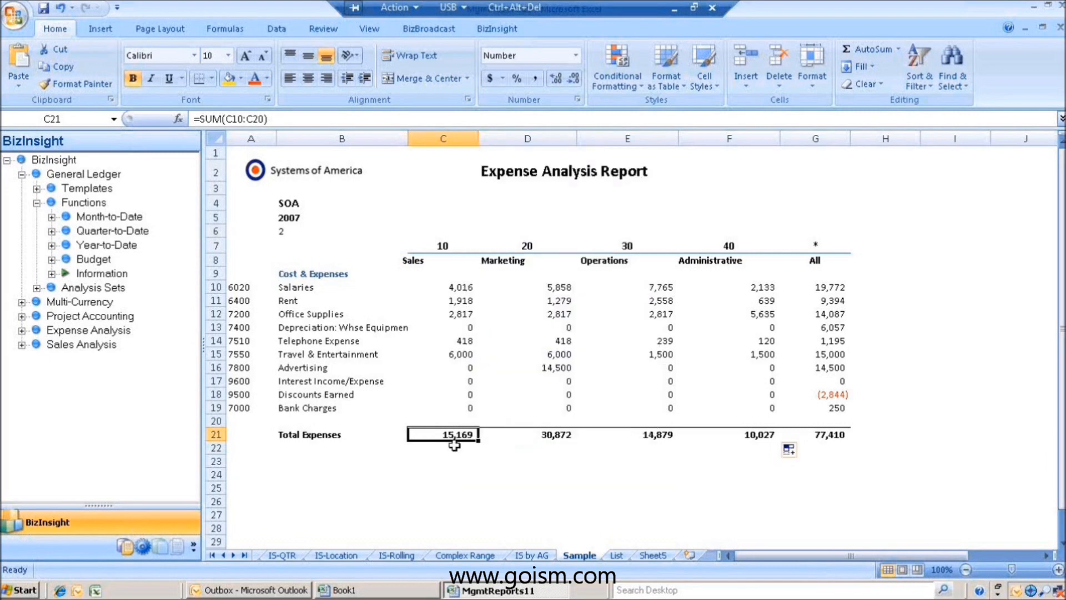
click(460, 288)
right_click(454, 286)
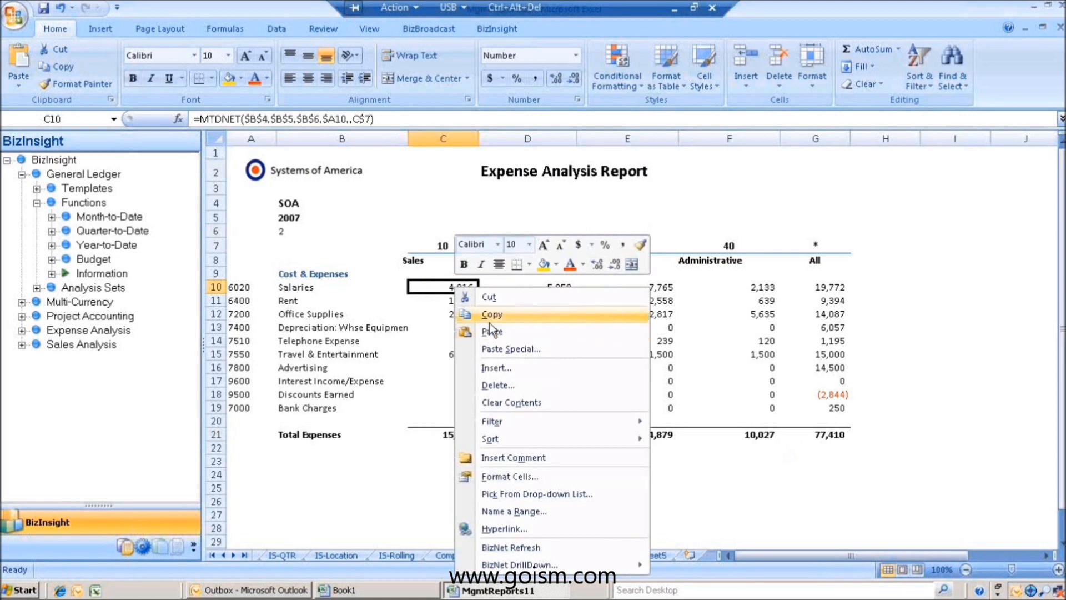
click(421, 332)
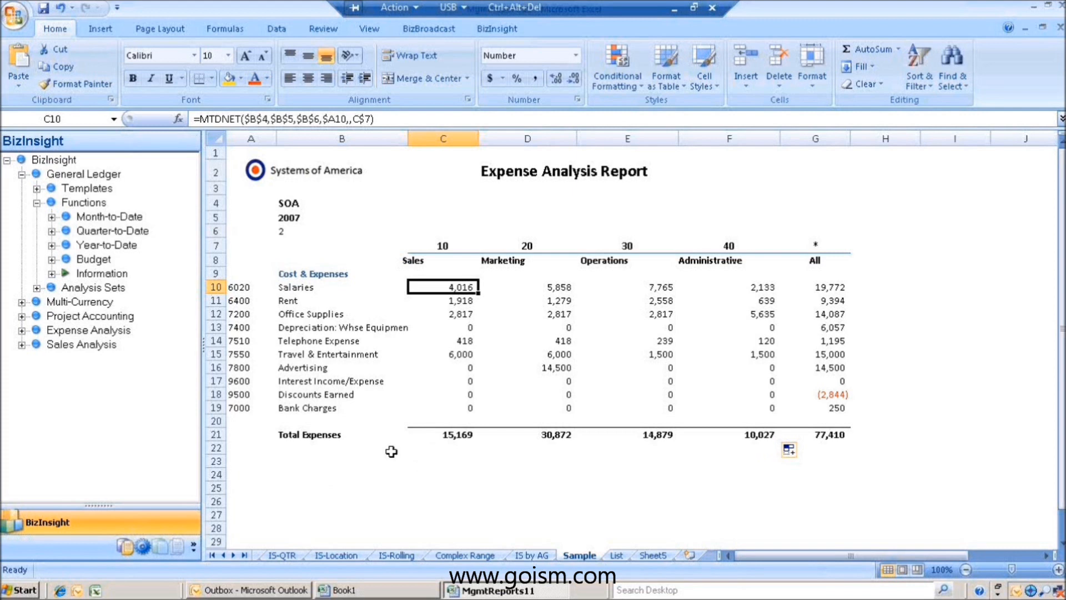
Copy the Sales salaries MTDNET formula from C10 into C22, below the Sales total.
click(426, 450)
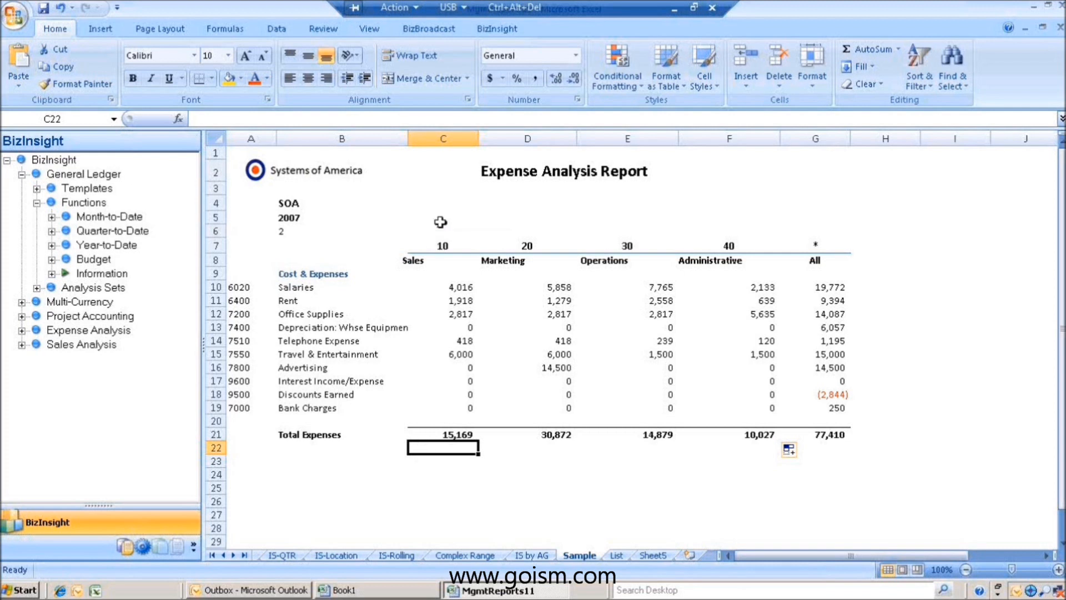
click(451, 289)
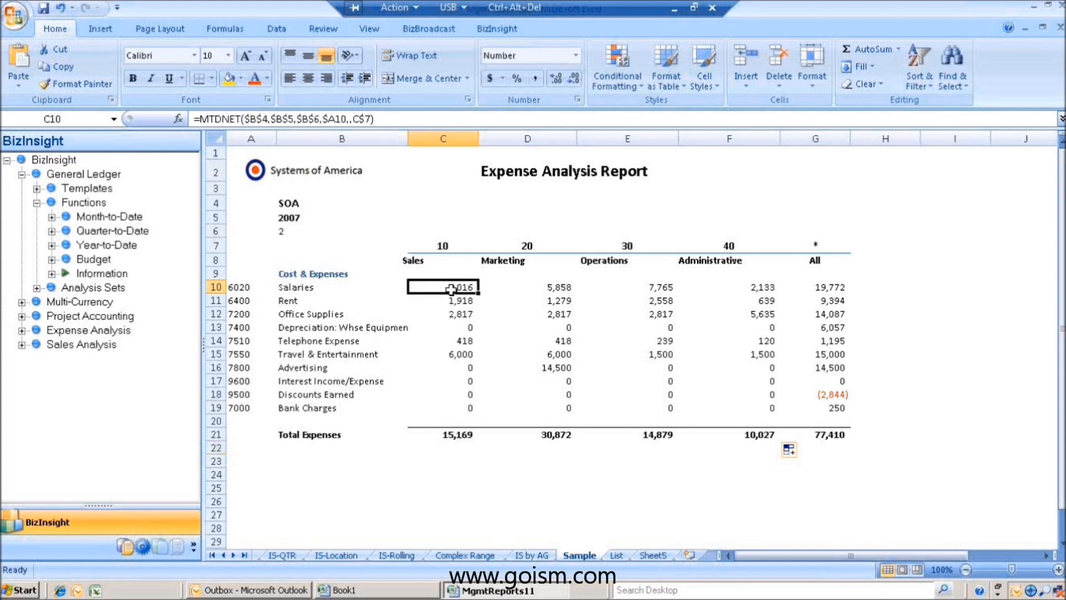
right_click(451, 288)
click(494, 324)
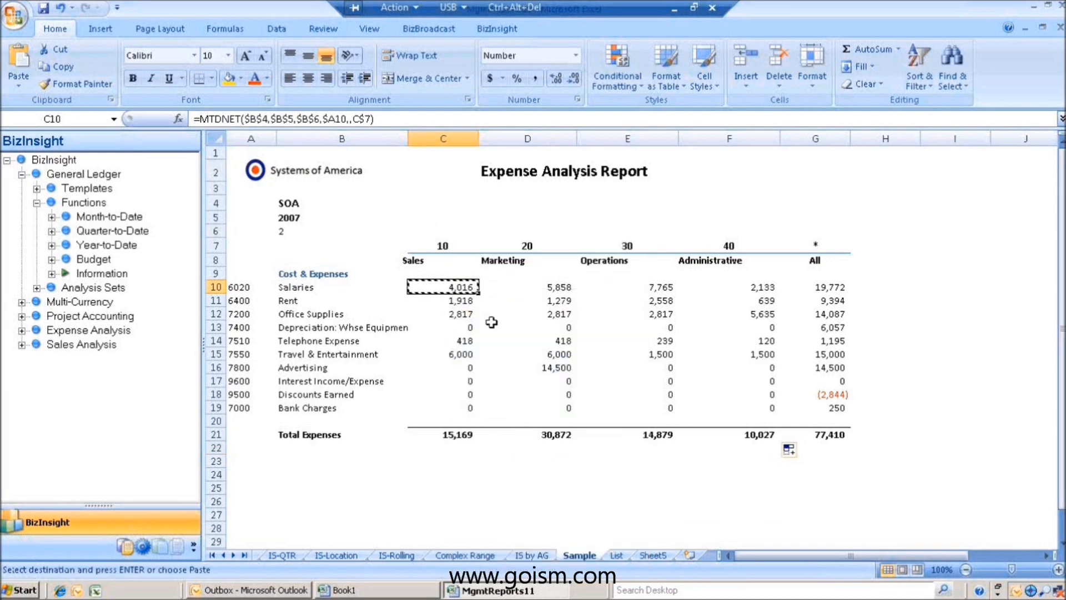
click(458, 447)
right_click(459, 447)
click(504, 198)
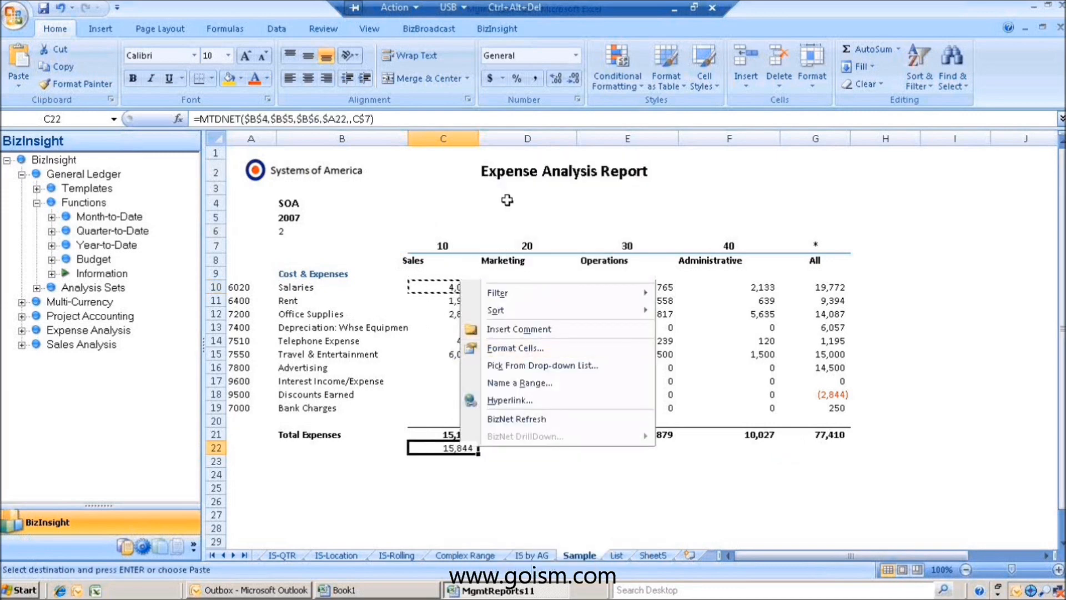
Set the Segment1 argument of the MTDNET formula in C22 to the absolute range $A$10:$A$19, and fill it across to G22.
click(180, 118)
double_click(608, 379)
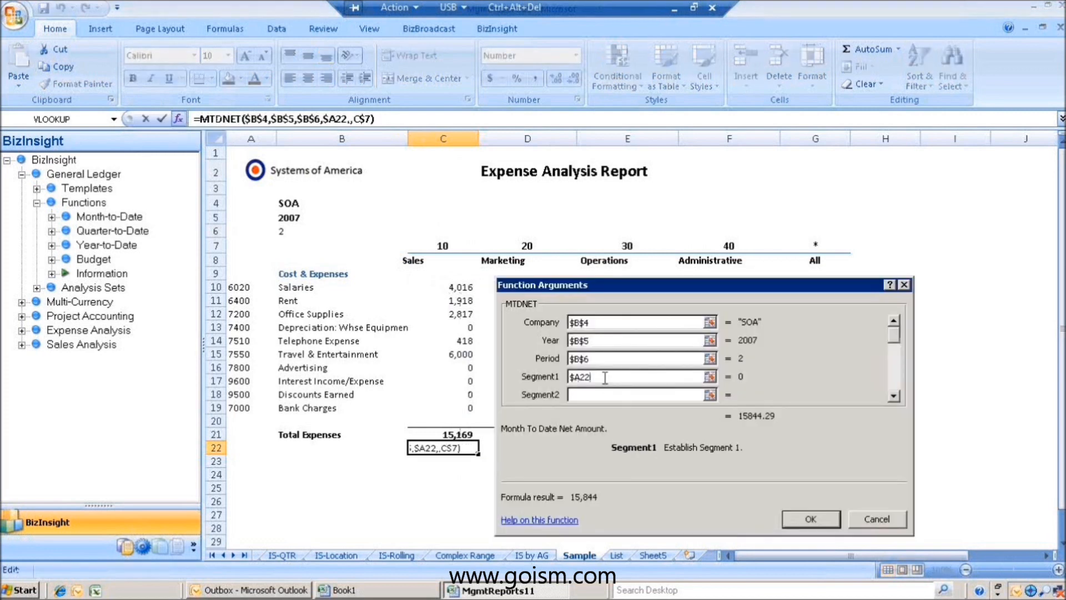
key(Delete)
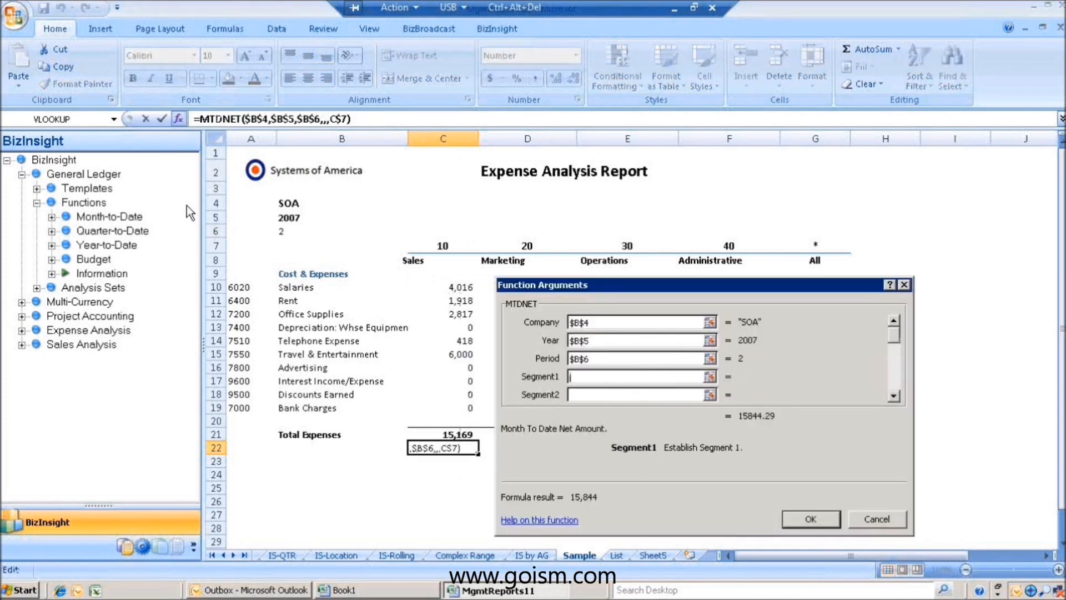
drag(239, 287, 239, 408)
drag(610, 377, 560, 376)
key(F4)
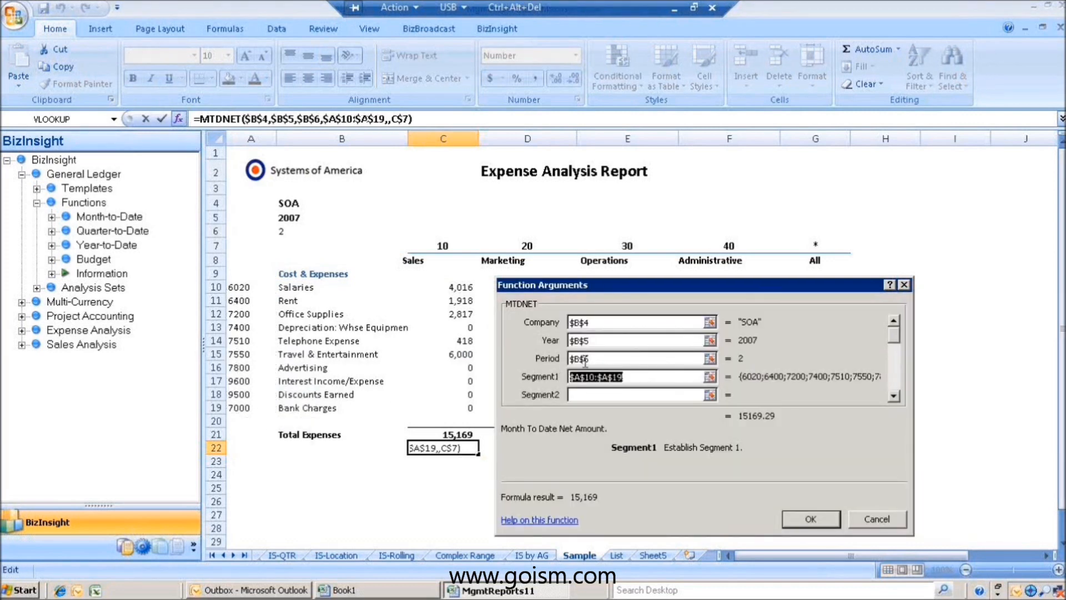
click(828, 519)
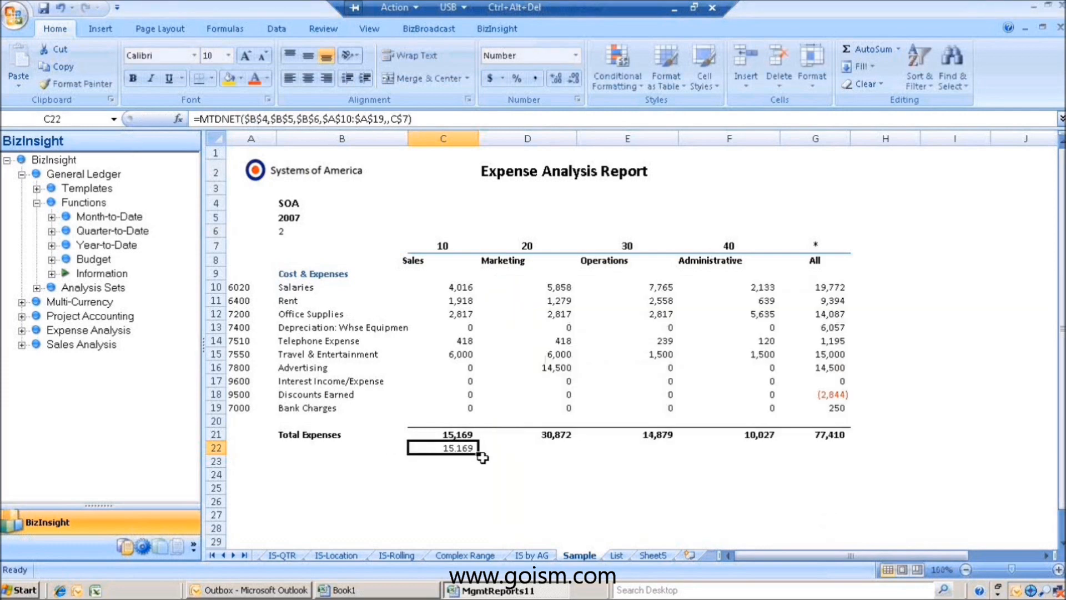
drag(478, 454, 833, 461)
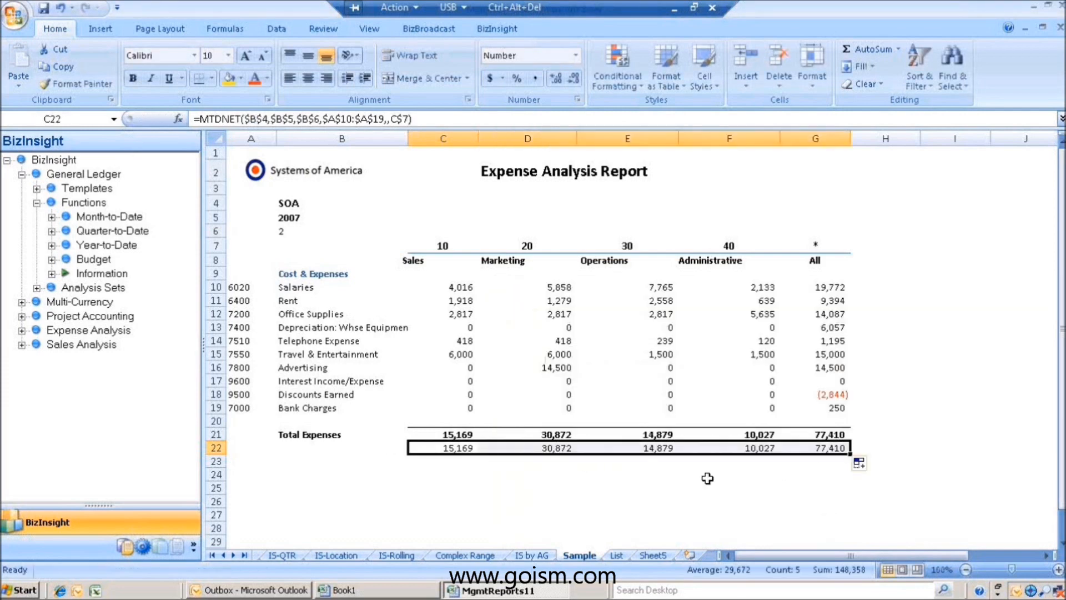
Drill down on the Sales amount in C22 with GL Trans Details Pivot, select the pivot's account row labels, and return to the Sample sheet.
click(465, 449)
right_click(464, 449)
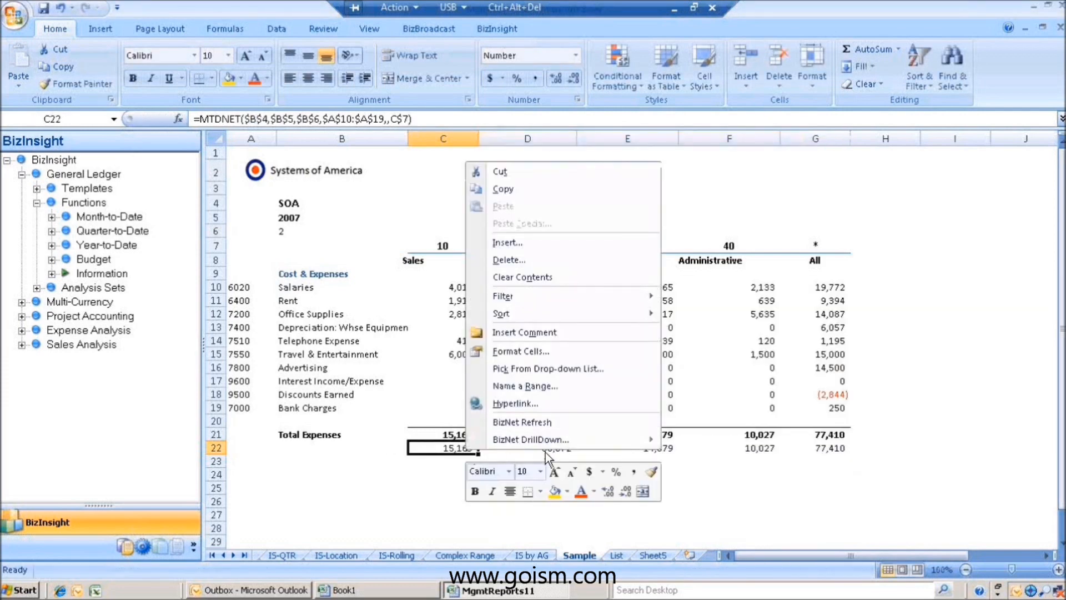
mouse_move(548, 444)
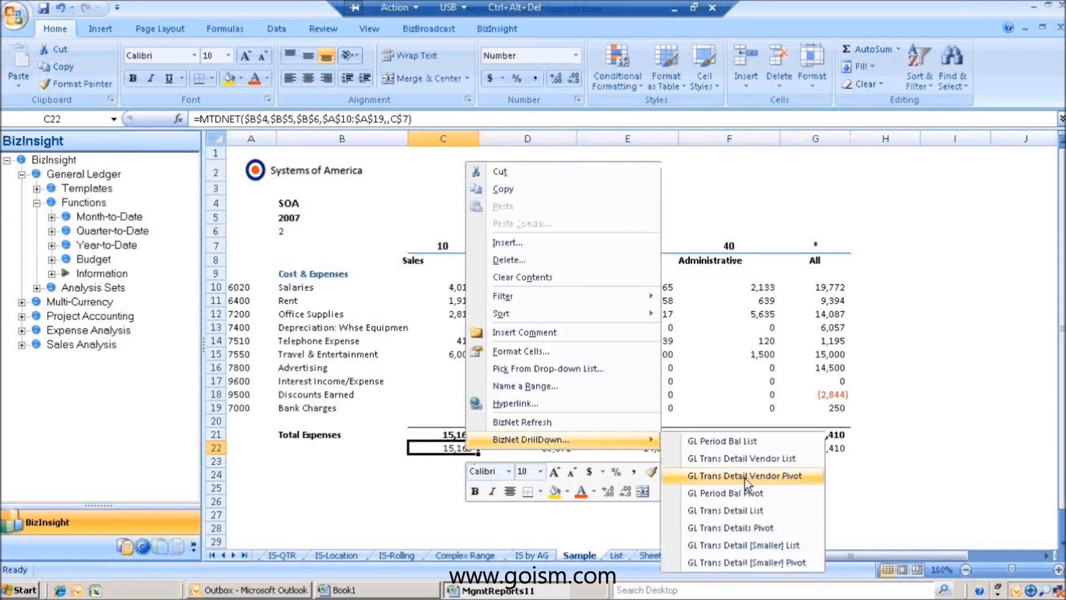
click(744, 528)
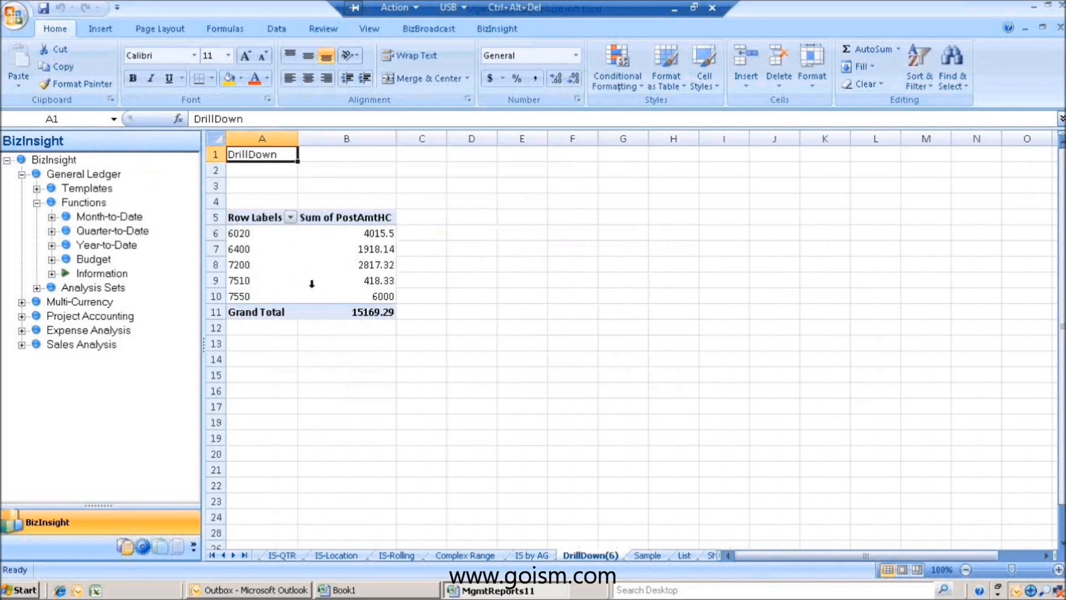
click(311, 283)
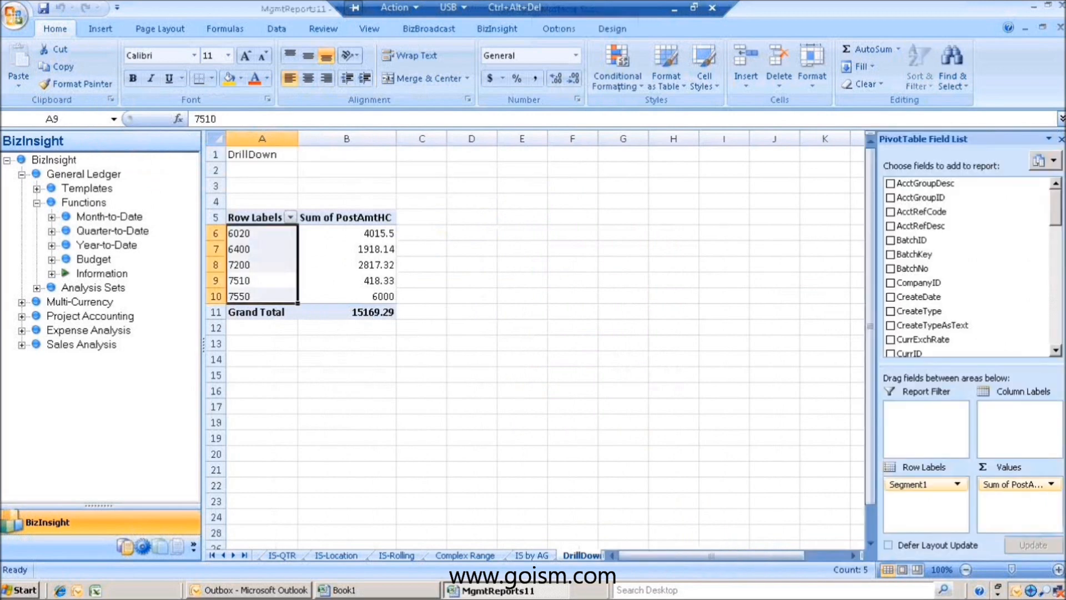
click(245, 555)
click(408, 556)
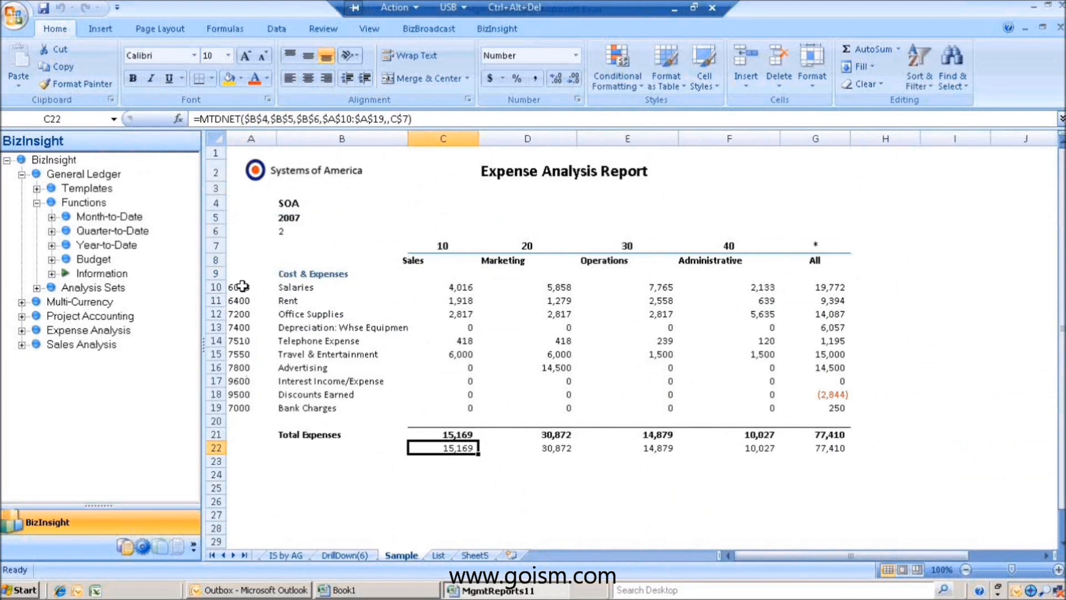
Insert a new column between the account codes and their descriptions, and enter account 7200 in B10.
mouse_move(240, 285)
mouse_down()
mouse_move(238, 321)
mouse_move(240, 289)
mouse_move(240, 298)
mouse_up()
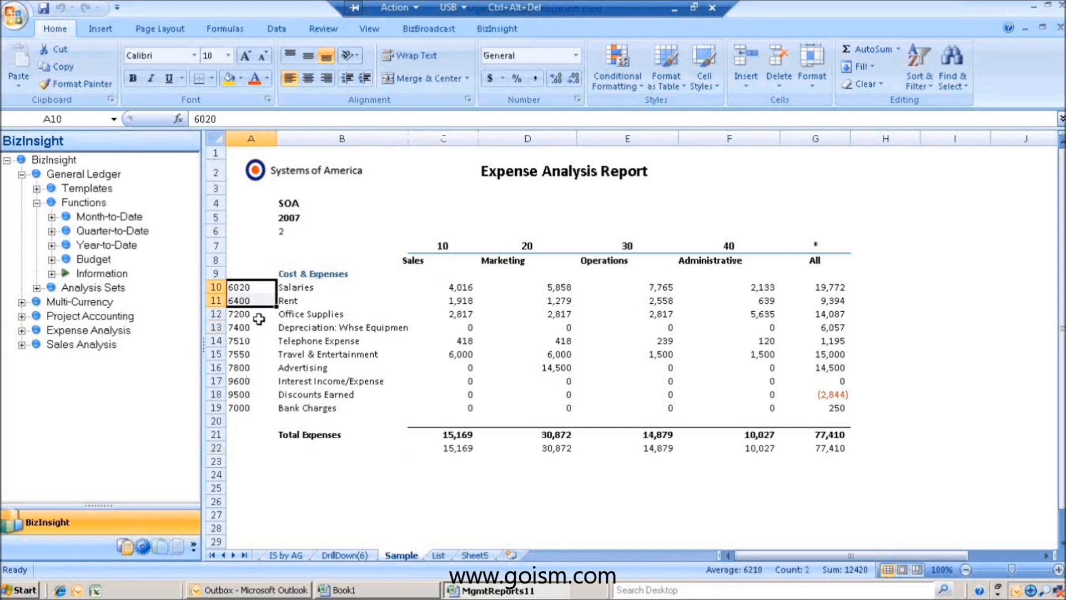
click(350, 138)
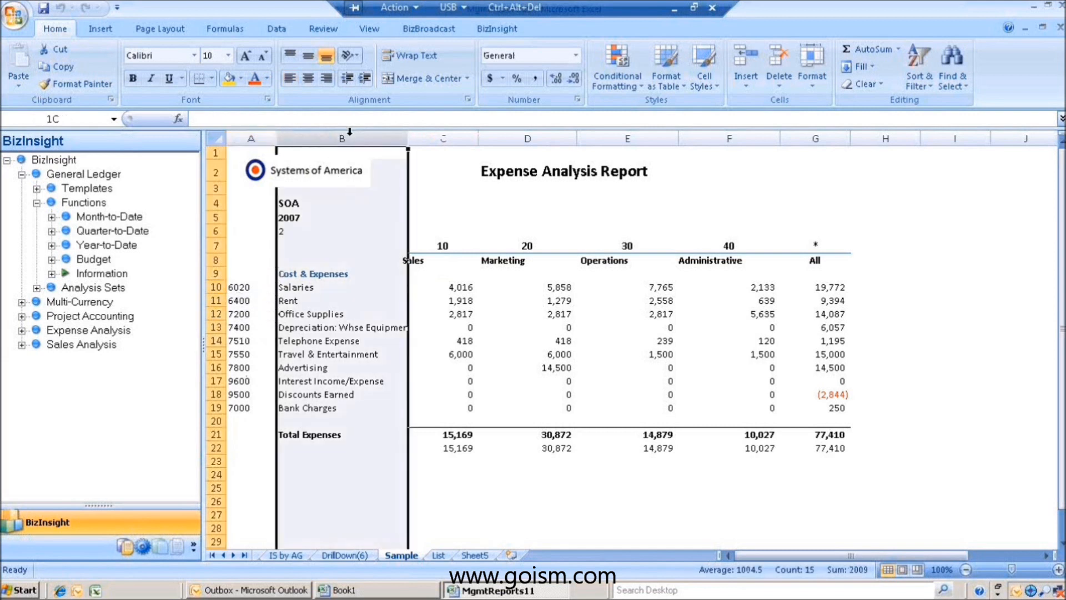
right_click(351, 137)
click(395, 218)
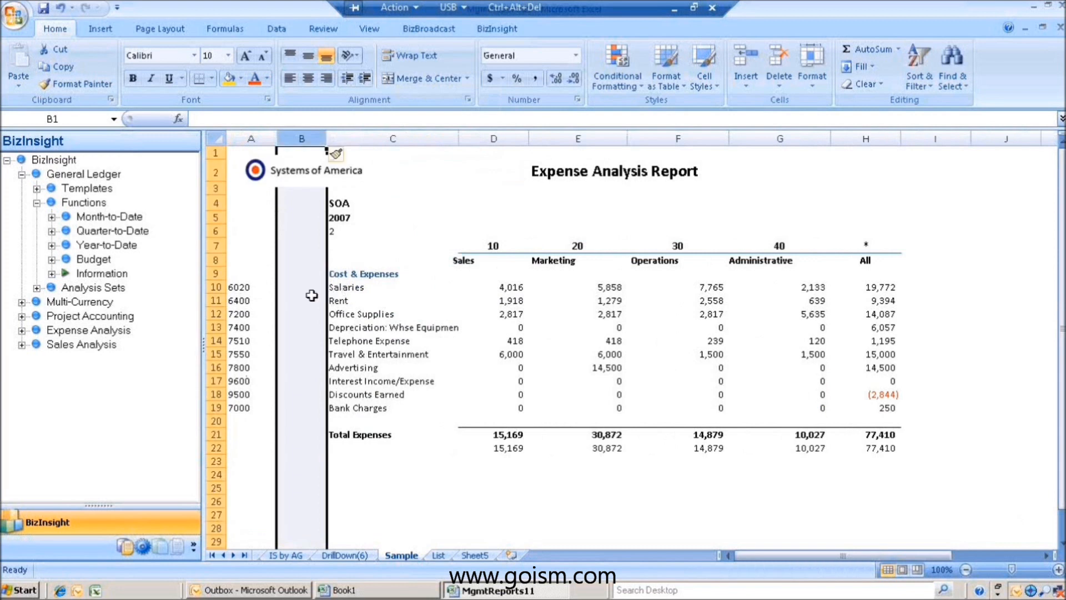
click(304, 286)
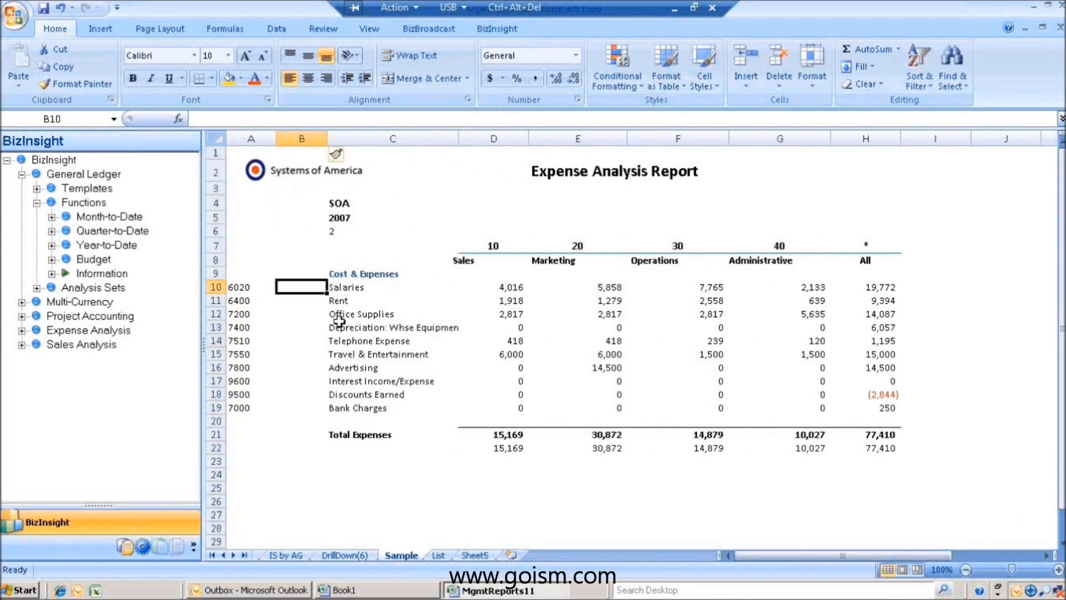
text(7200)
click(316, 338)
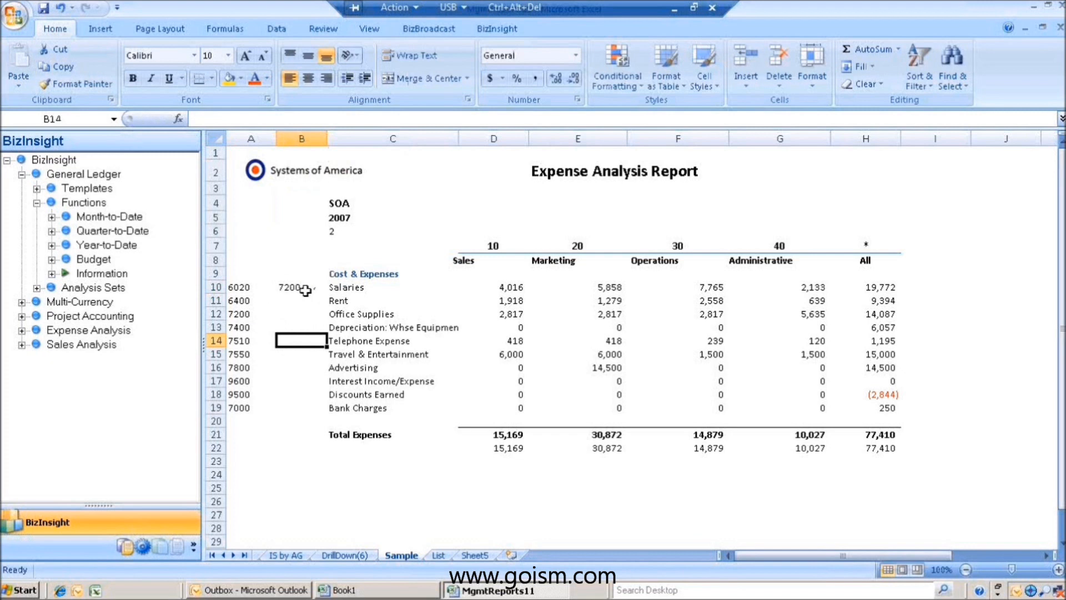
Extend the Segment1 reference in the D10 formula to the range $A10:$B10, and fill the formula across to H10.
drag(240, 286, 277, 285)
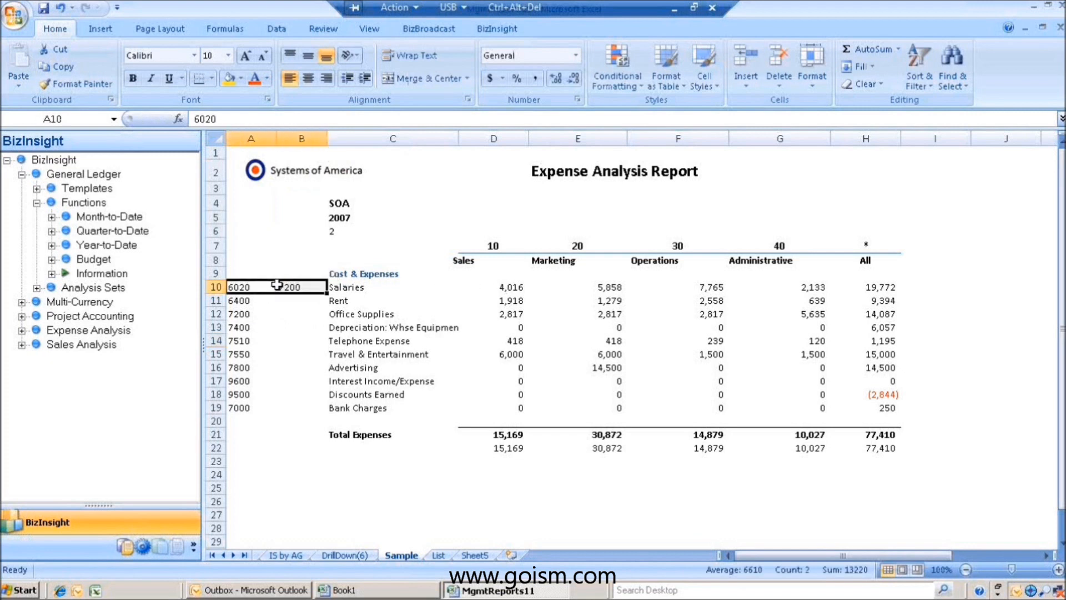
double_click(509, 289)
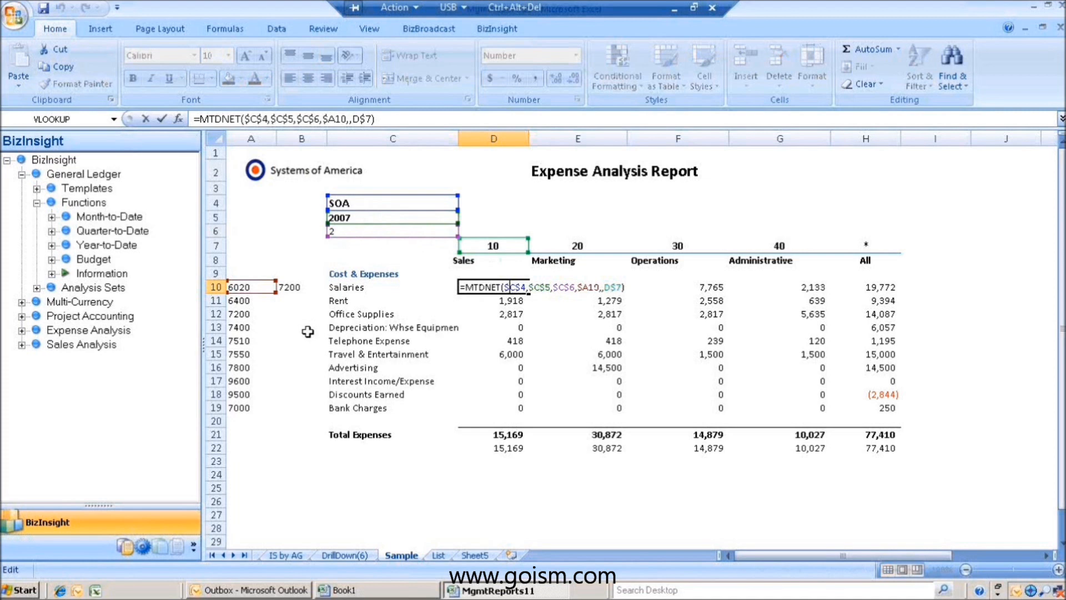
drag(275, 293, 307, 296)
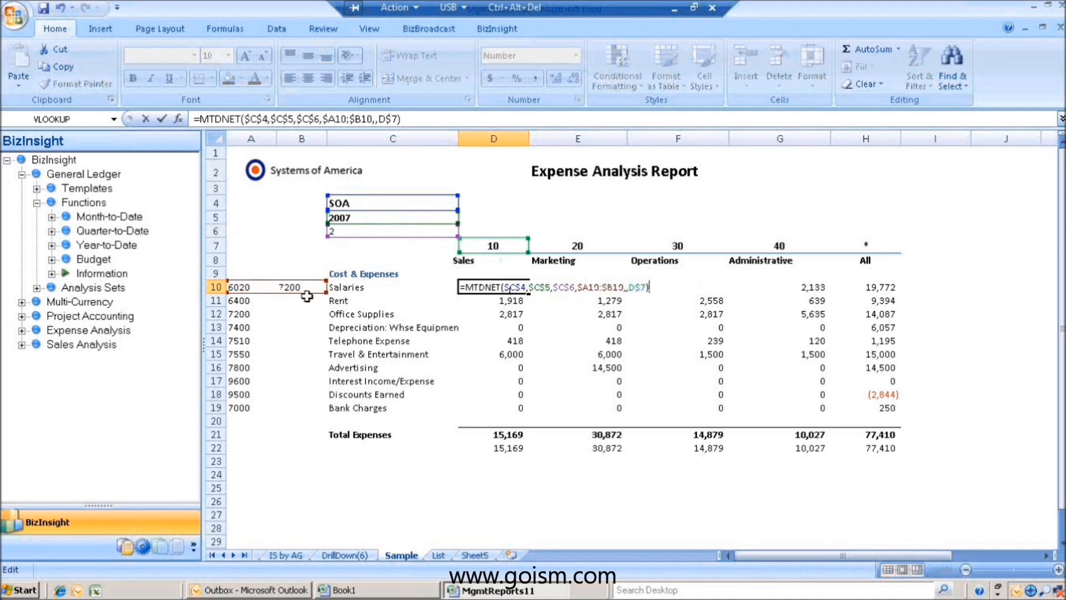
key(Return)
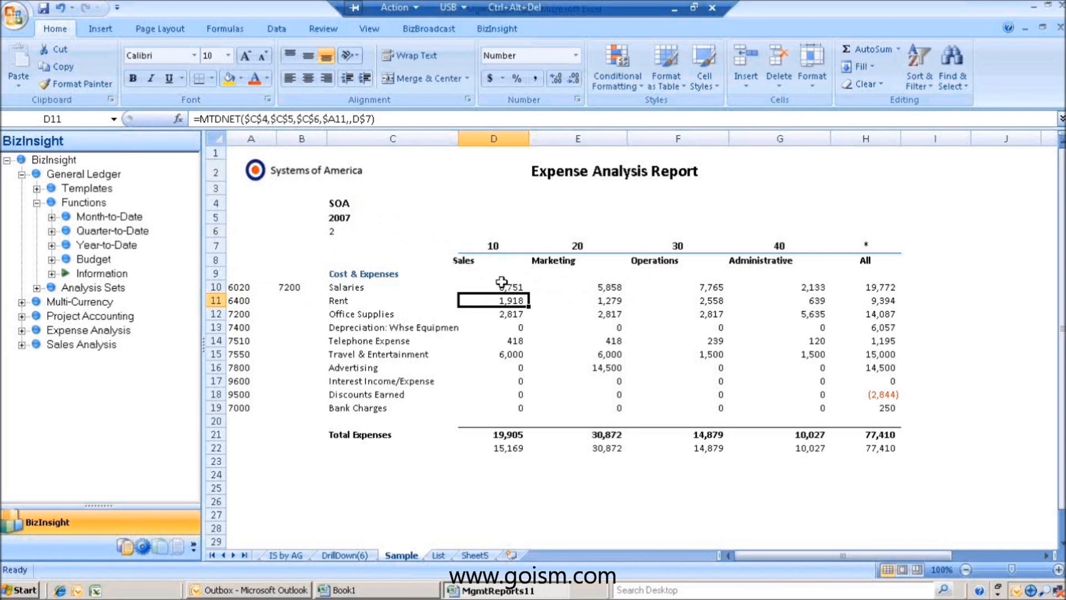
click(503, 284)
drag(530, 295, 922, 299)
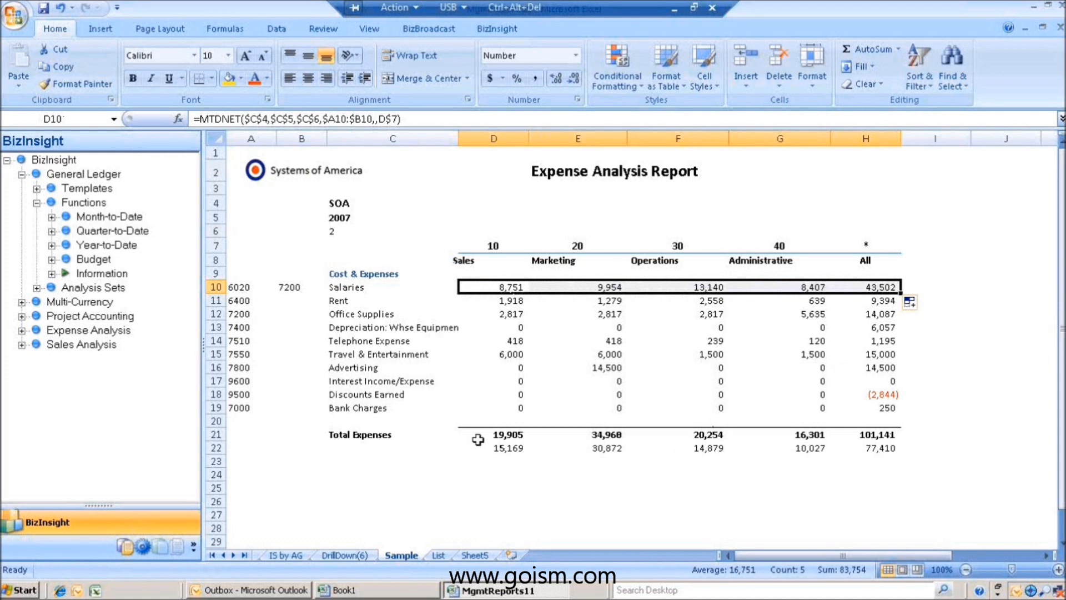
Replace the Telephone Expense account code in A14 with the wildcard 75*, and select its description in C14.
click(501, 448)
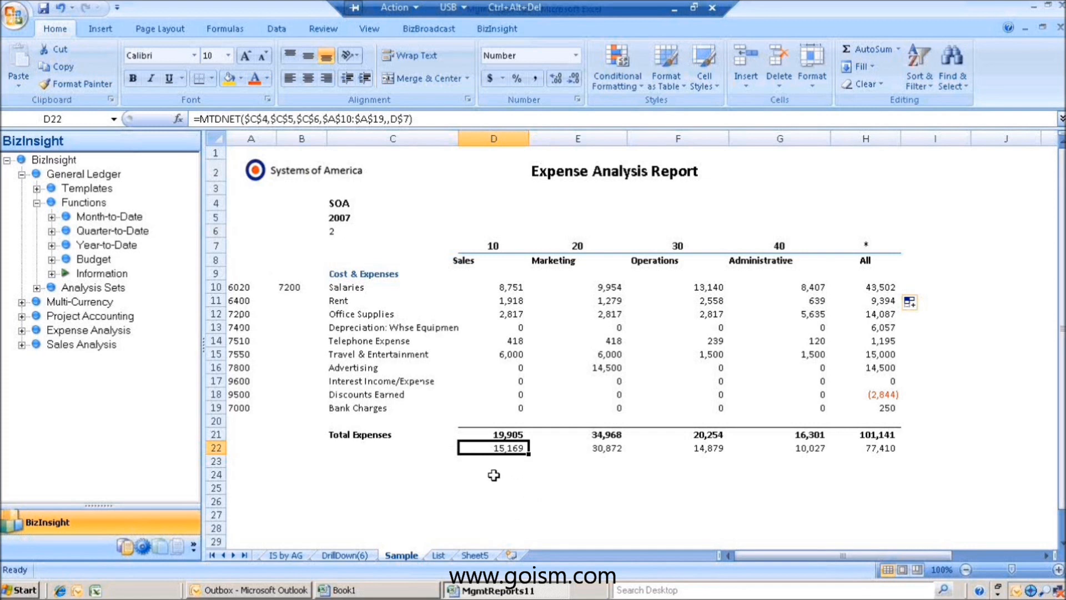
click(245, 339)
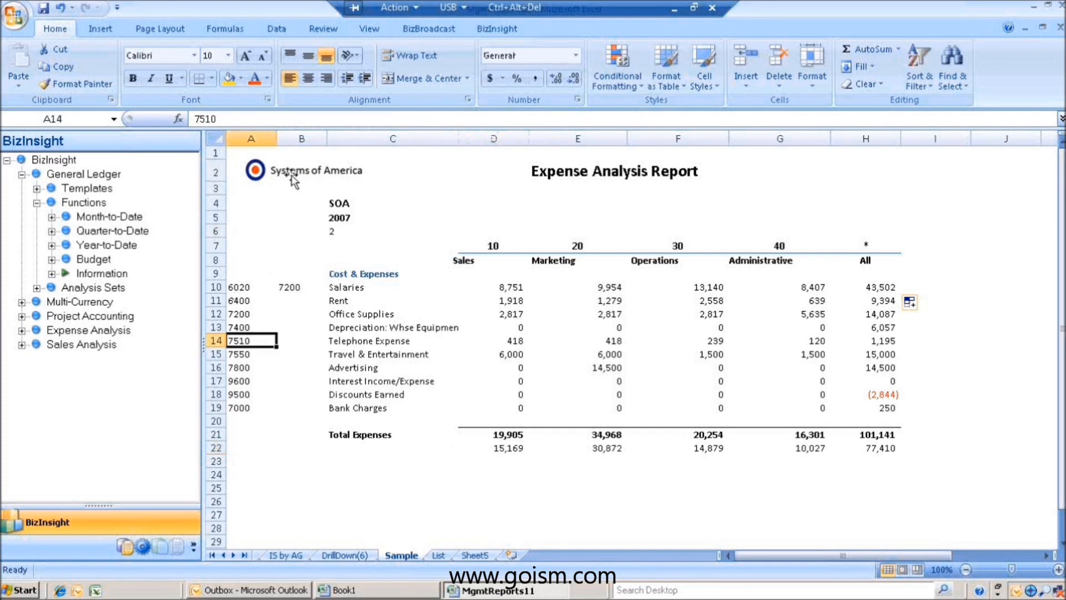
click(240, 119)
key(BackSpace)
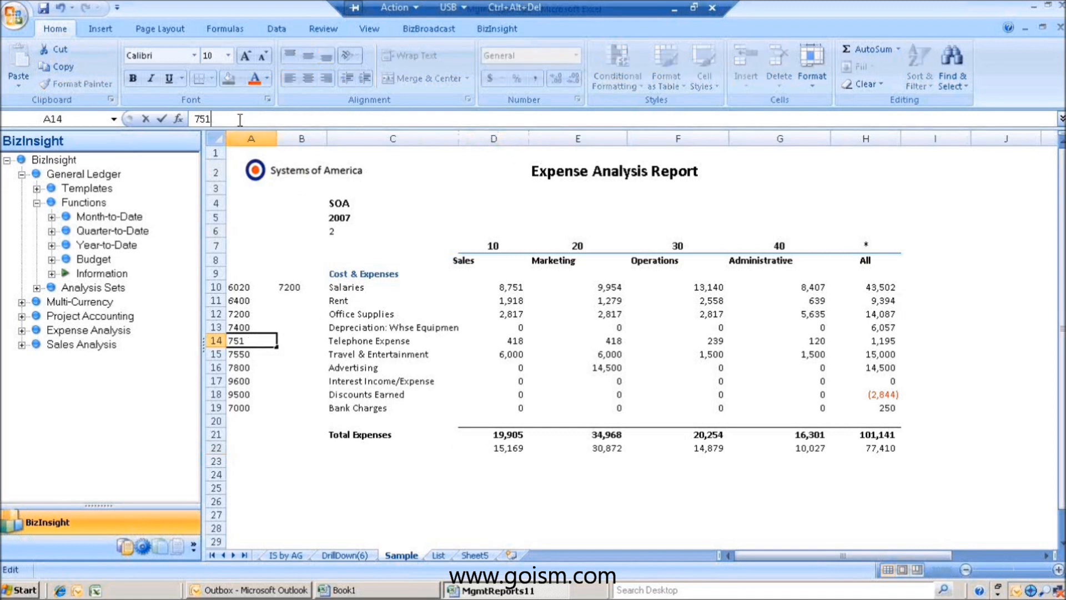
text(*)
key(Return)
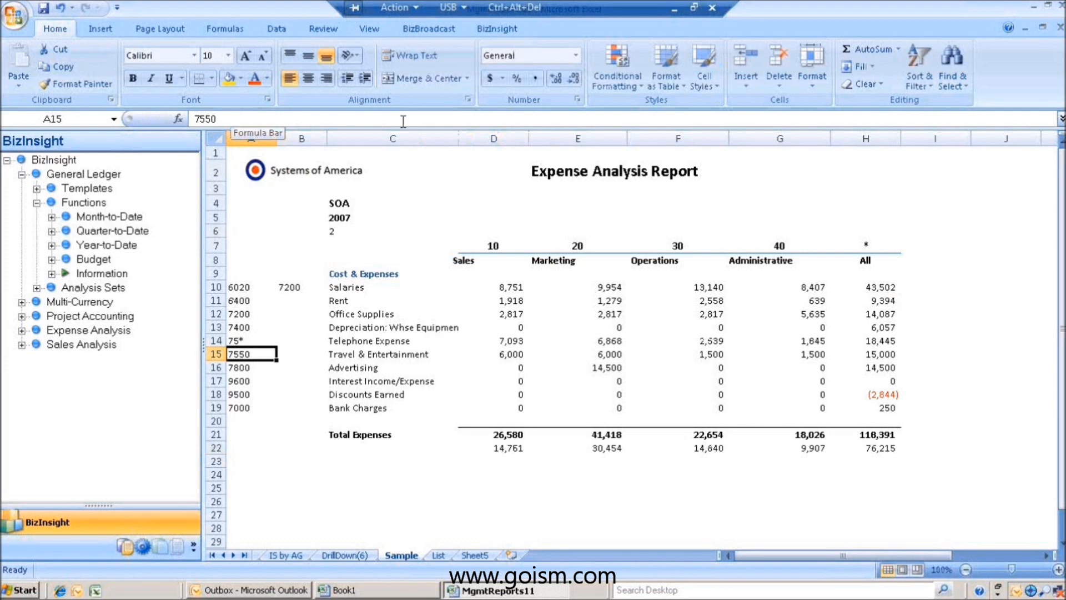
click(384, 337)
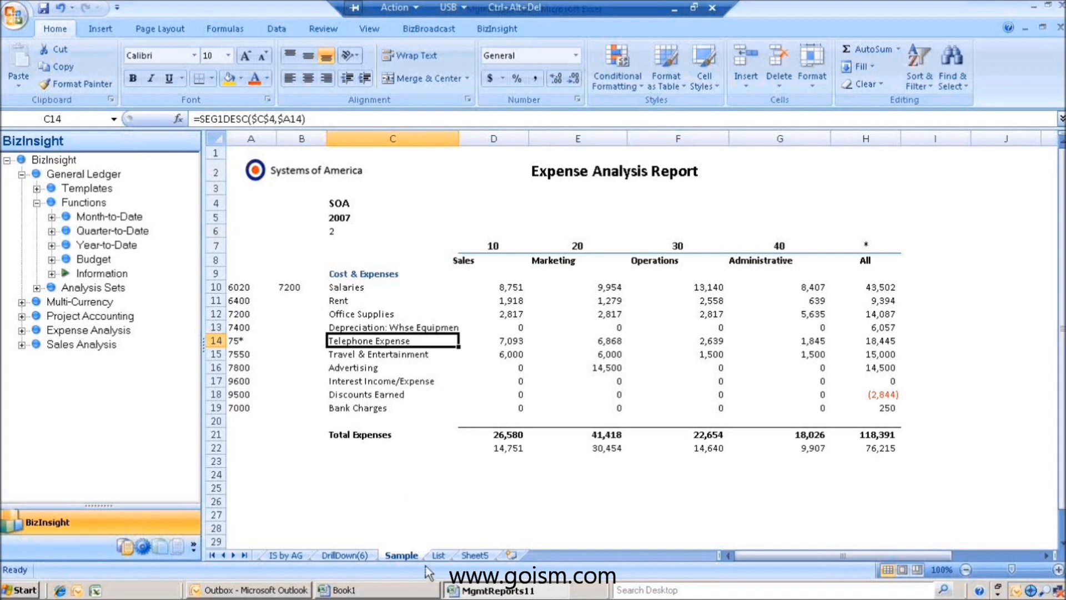
Open the List sheet and select the Sales account codes in K3:K5 to check the name of their range.
click(233, 286)
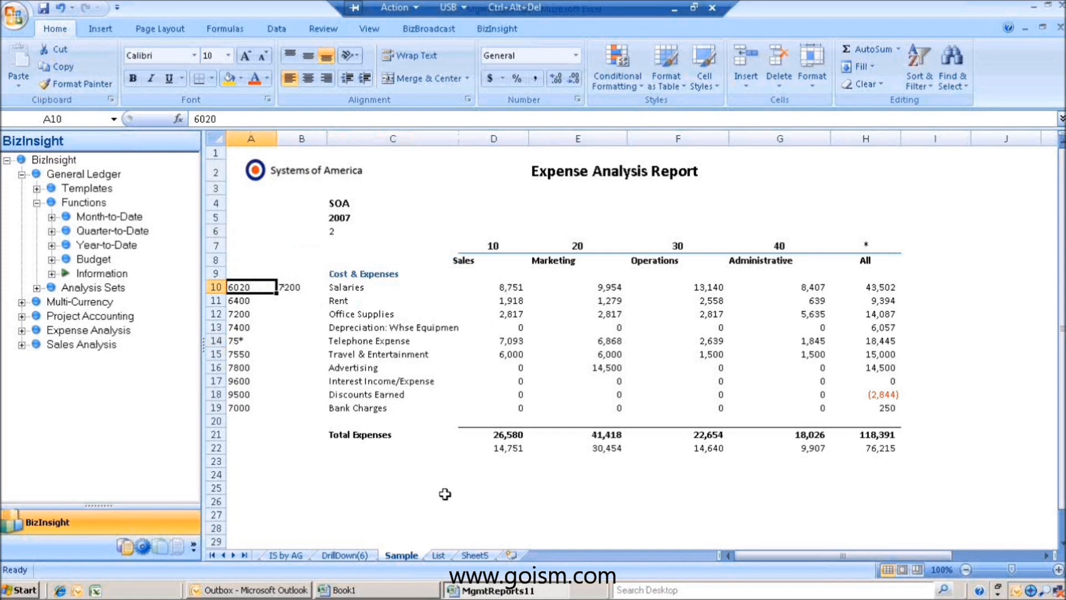
click(439, 555)
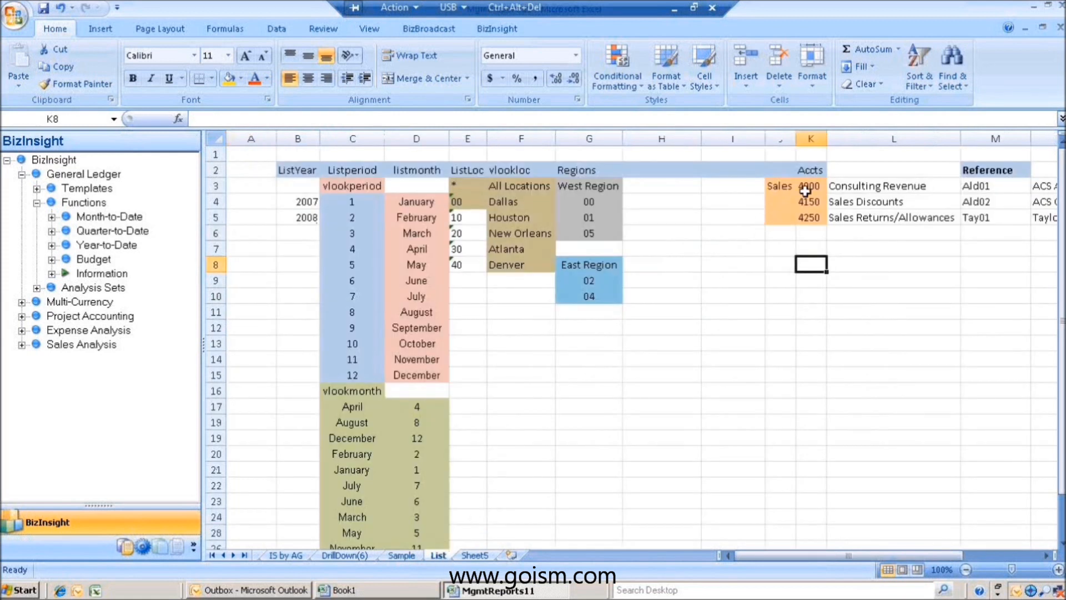
drag(809, 186, 809, 214)
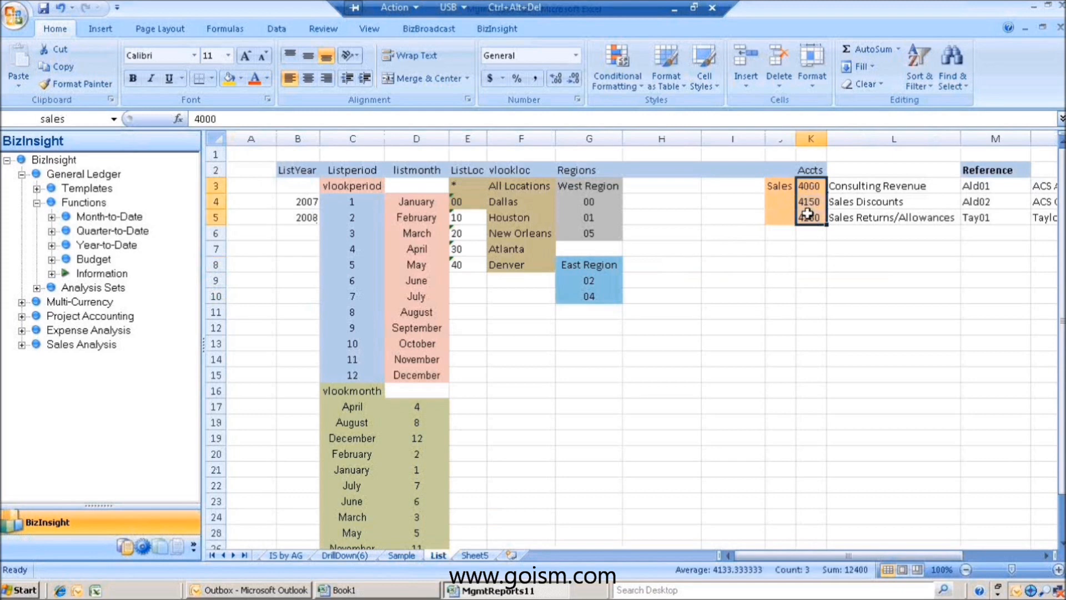
drag(806, 184, 809, 217)
click(71, 119)
click(71, 119)
Select the West Region codes in G4:G6 and the East Region codes in G9:G10 to check their range names.
click(604, 218)
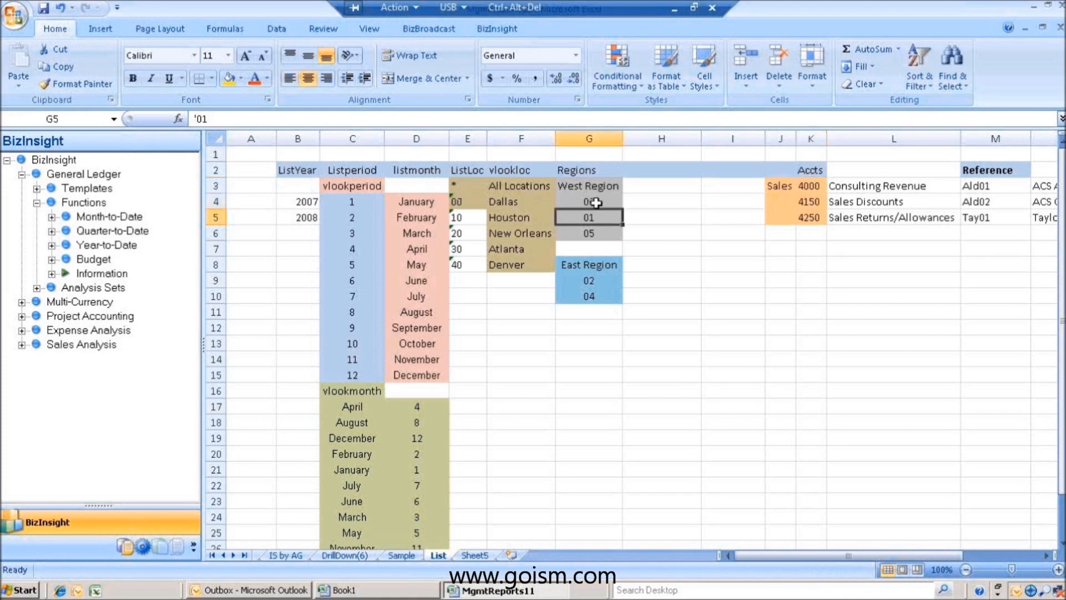
drag(596, 198, 593, 228)
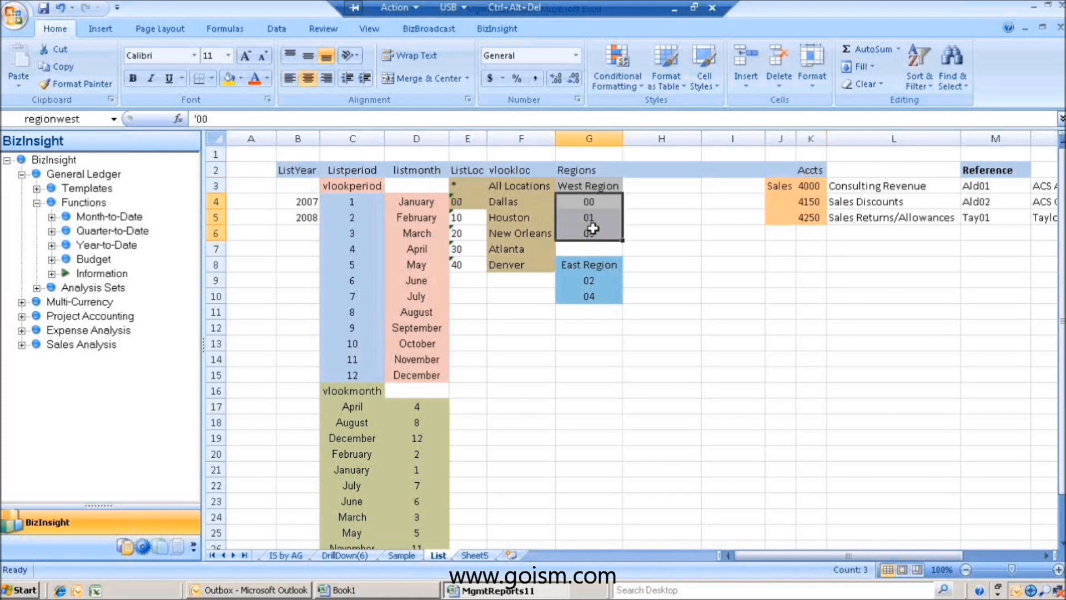
drag(594, 199, 597, 227)
click(590, 278)
drag(591, 276, 590, 296)
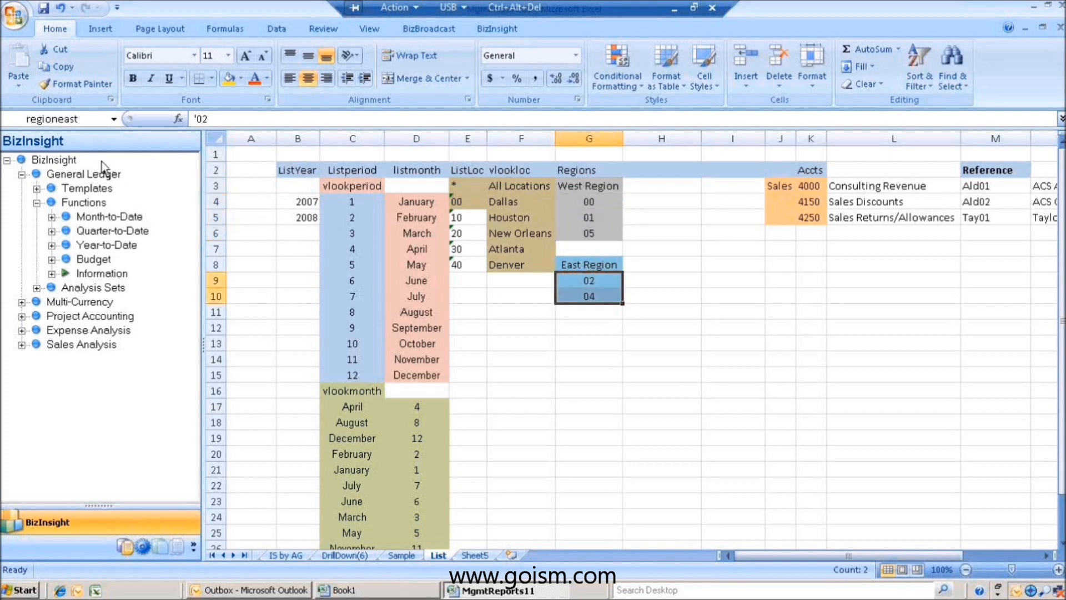
On the Sample sheet, try the named ranges sales for Segment1 and regionwest for Segment2 in the D10 MTDNET arguments, and cancel the change.
click(414, 561)
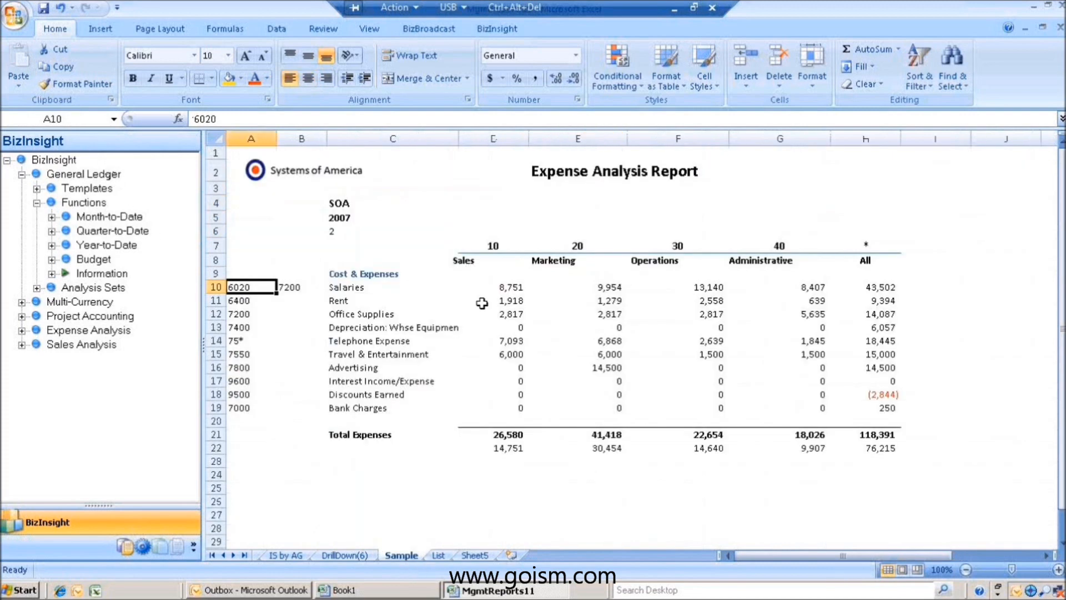
click(495, 287)
double_click(496, 287)
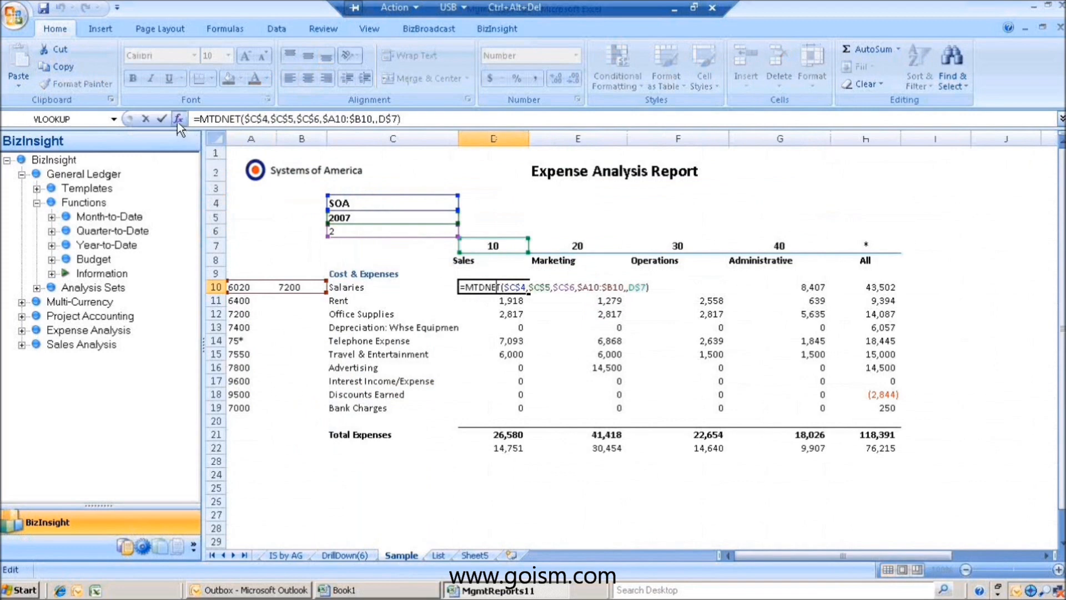
click(178, 119)
drag(615, 377, 570, 377)
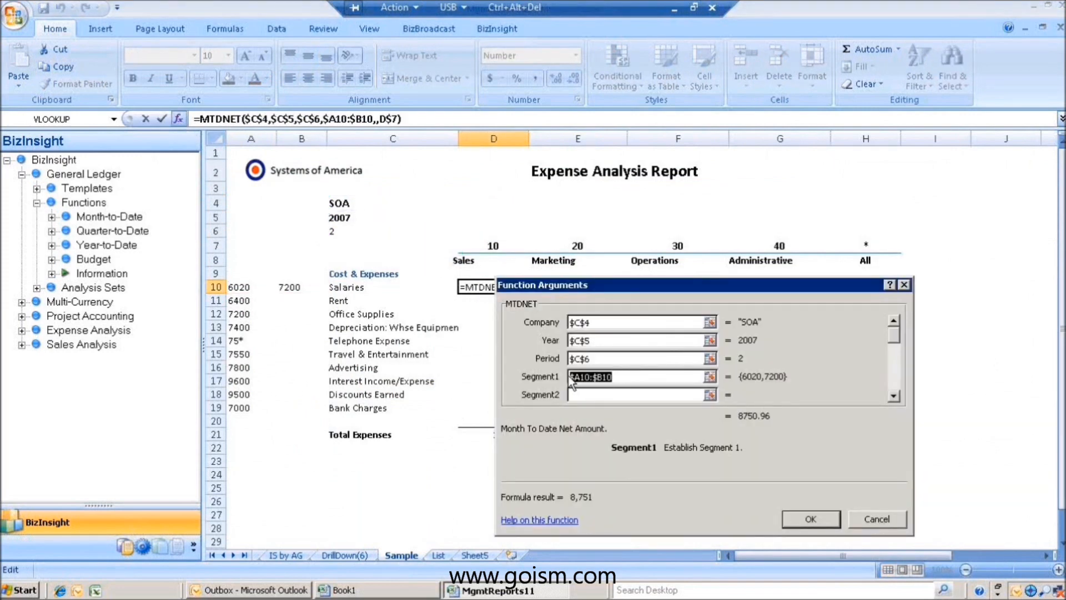
text(sales)
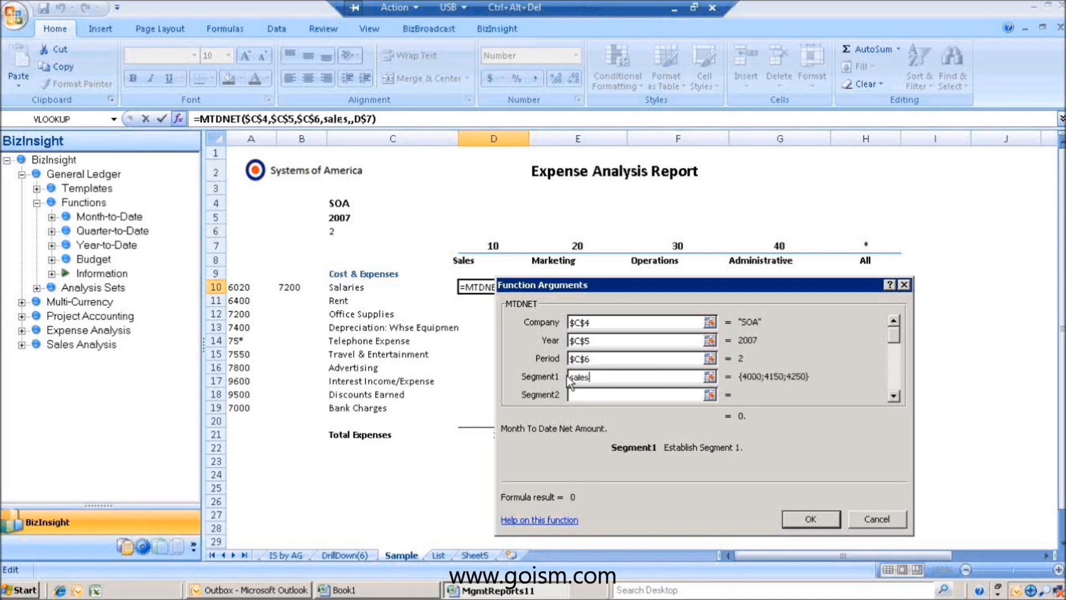
click(596, 395)
text(regionwe)
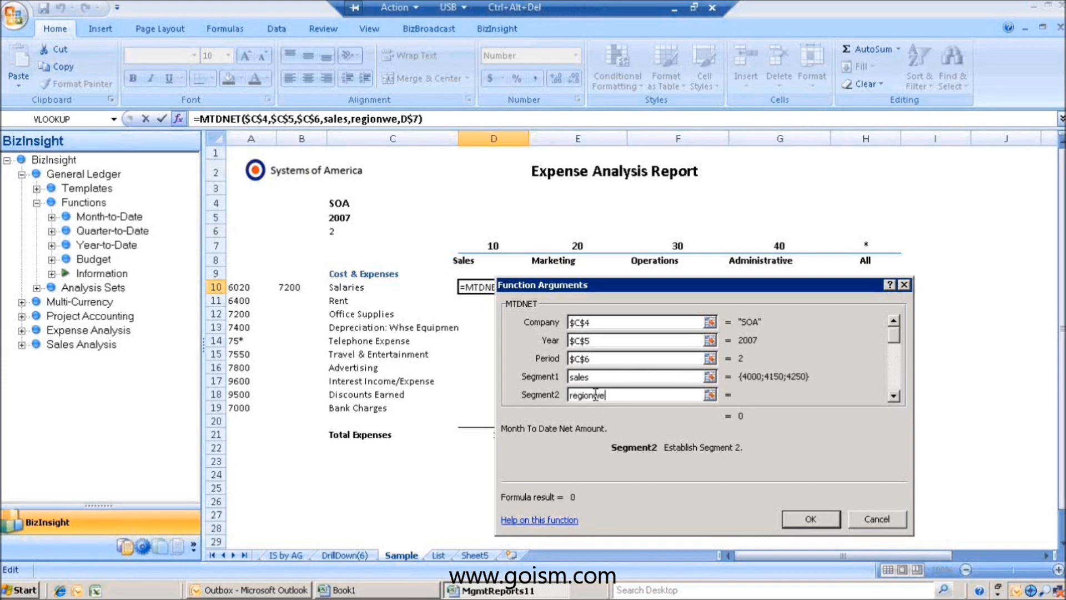
text(st)
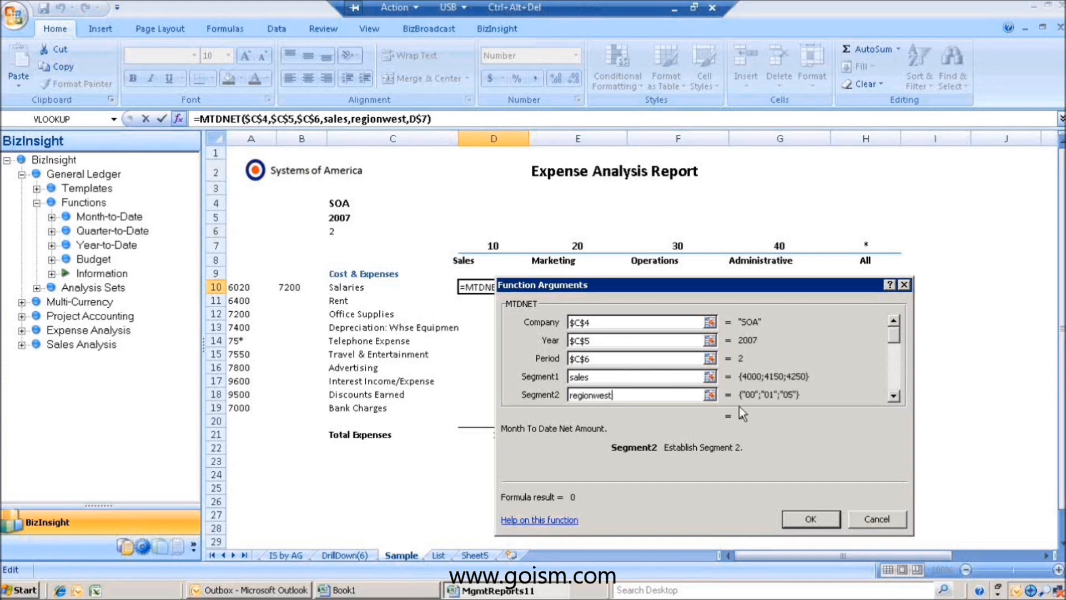
click(878, 520)
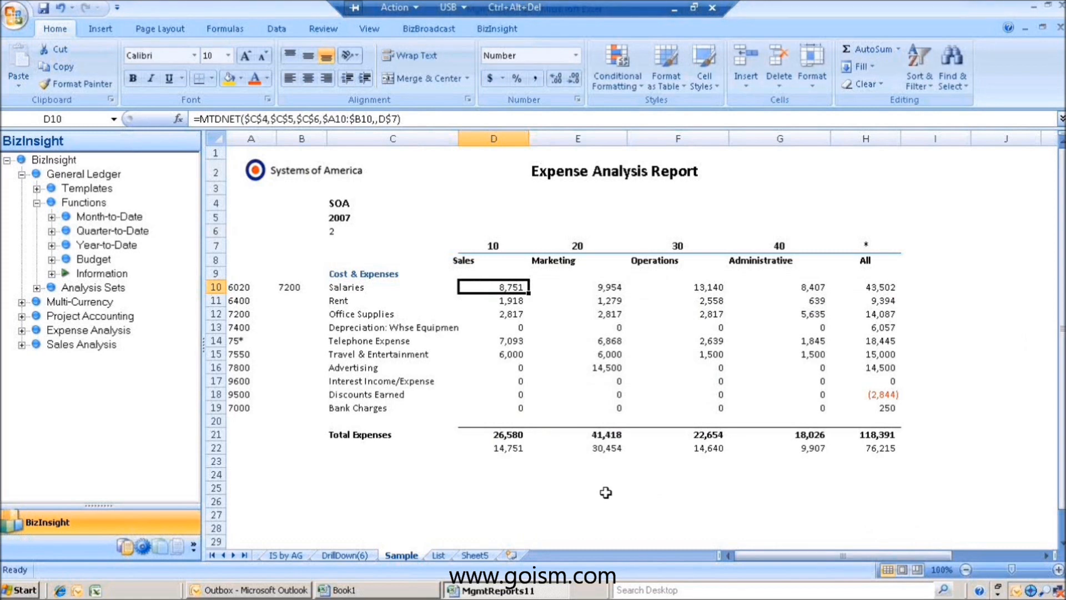
Open the Complex Range sheet and examine the account expression in A15 and the MTDNET arguments of the Expense Summary formula in E15.
click(214, 555)
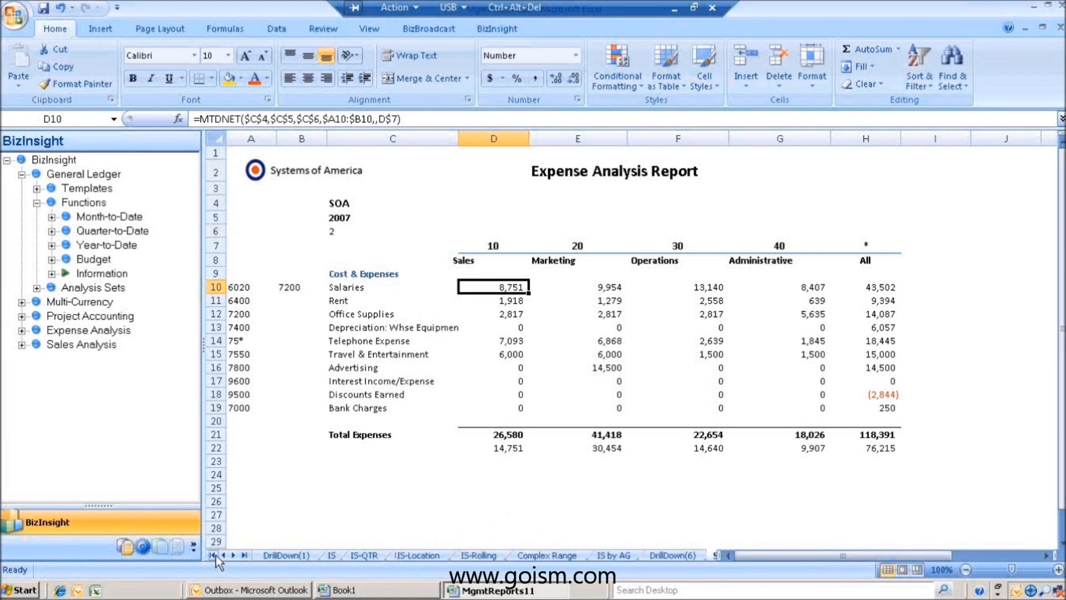
click(537, 556)
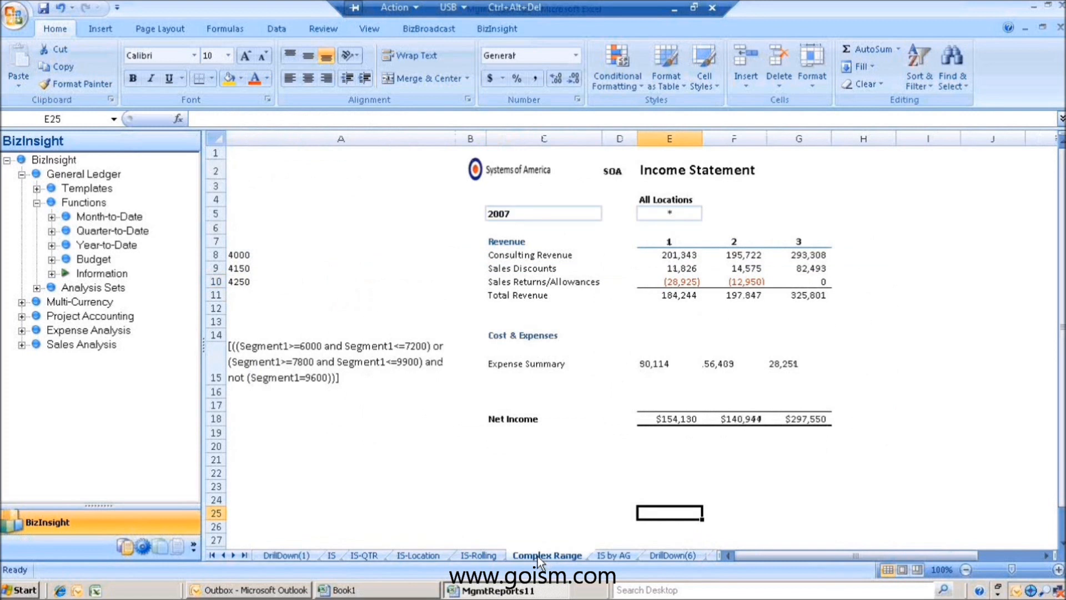
click(298, 362)
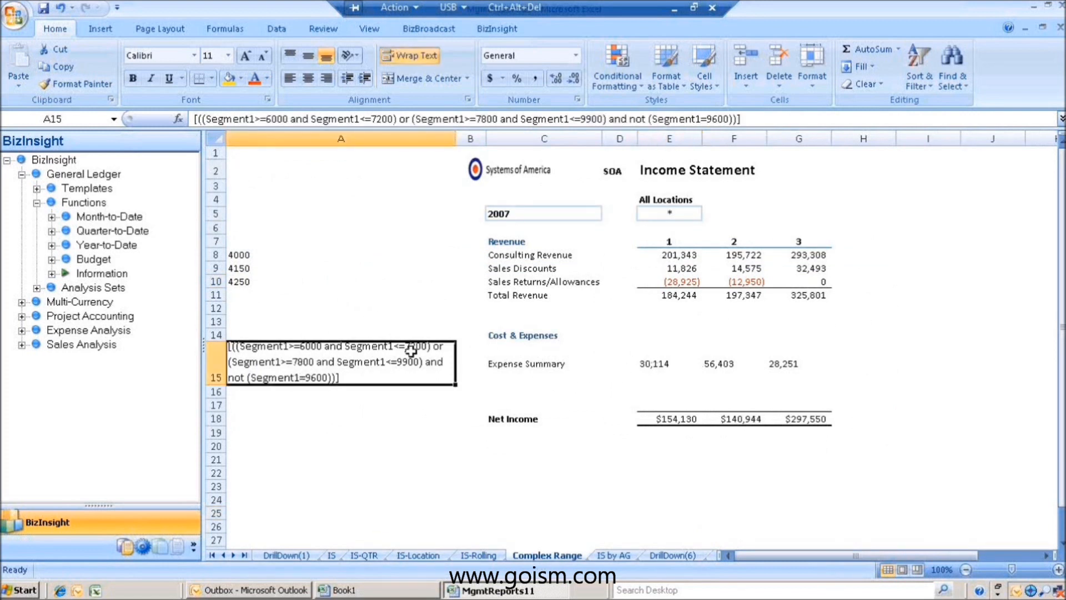
double_click(658, 364)
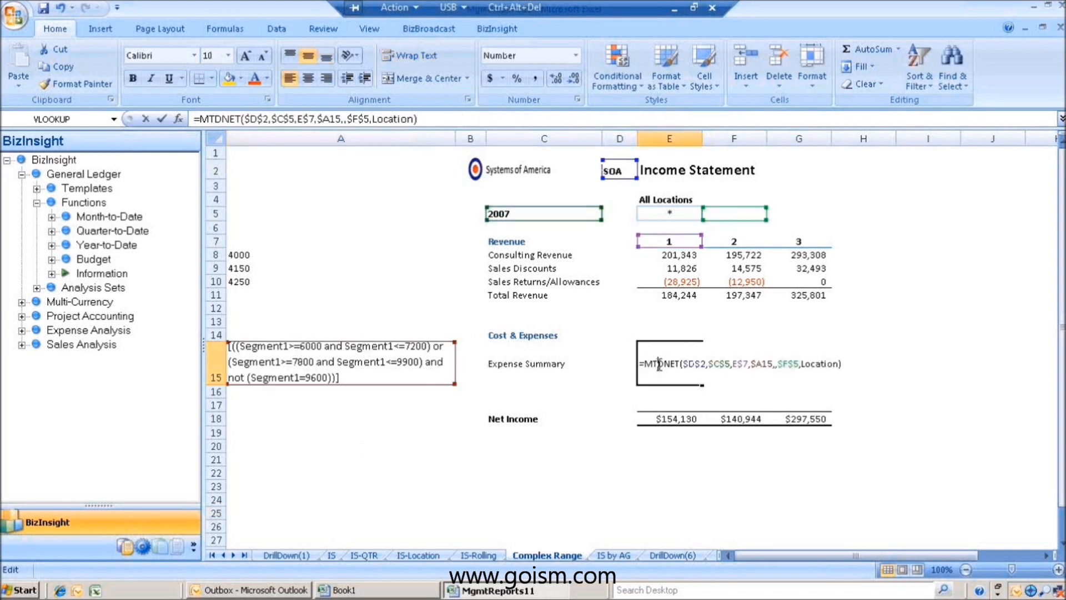
click(178, 118)
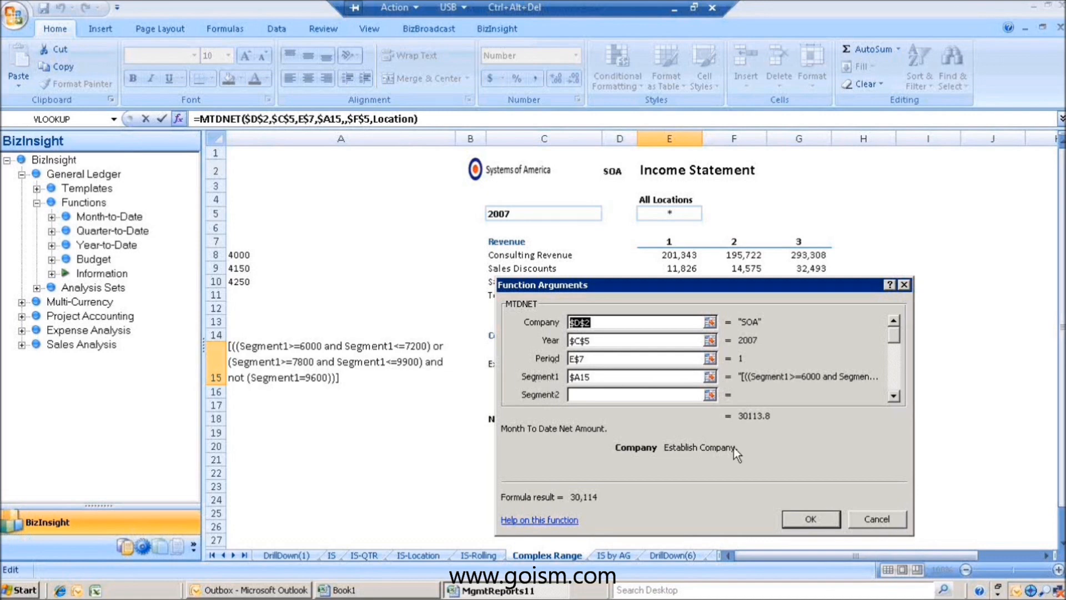
click(862, 512)
Change the lower limit of the first Segment1 range in the A15 expression to 5000.
click(291, 369)
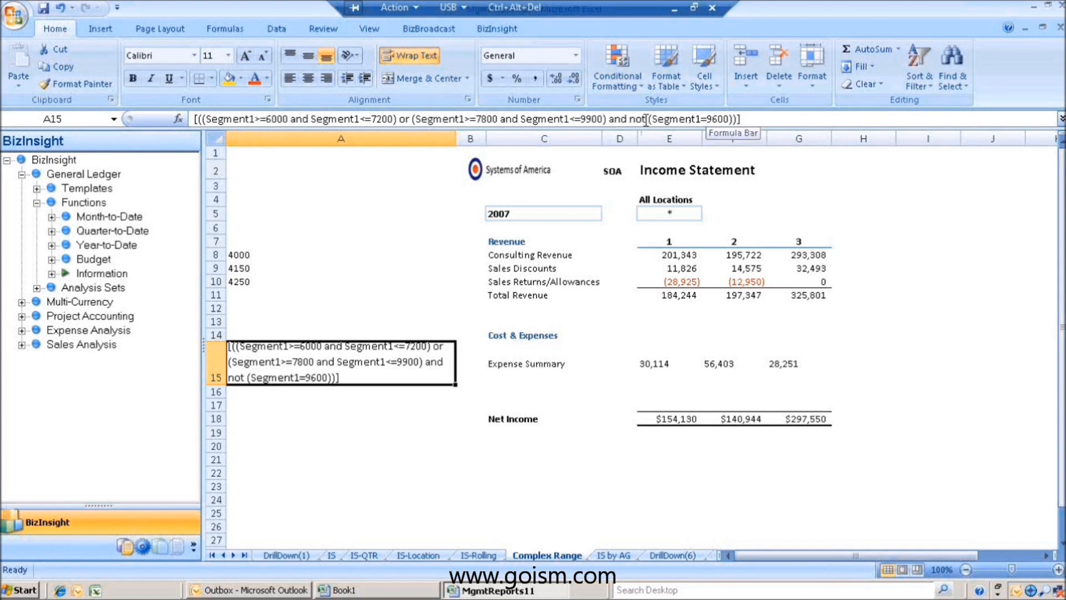
click(272, 119)
key(BackSpace)
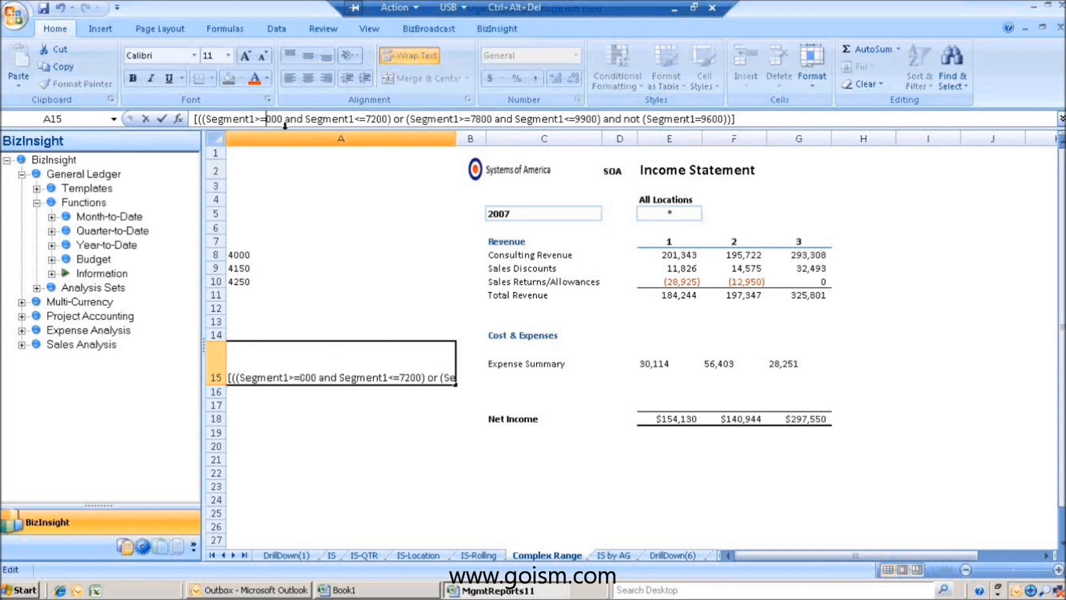
text(6)
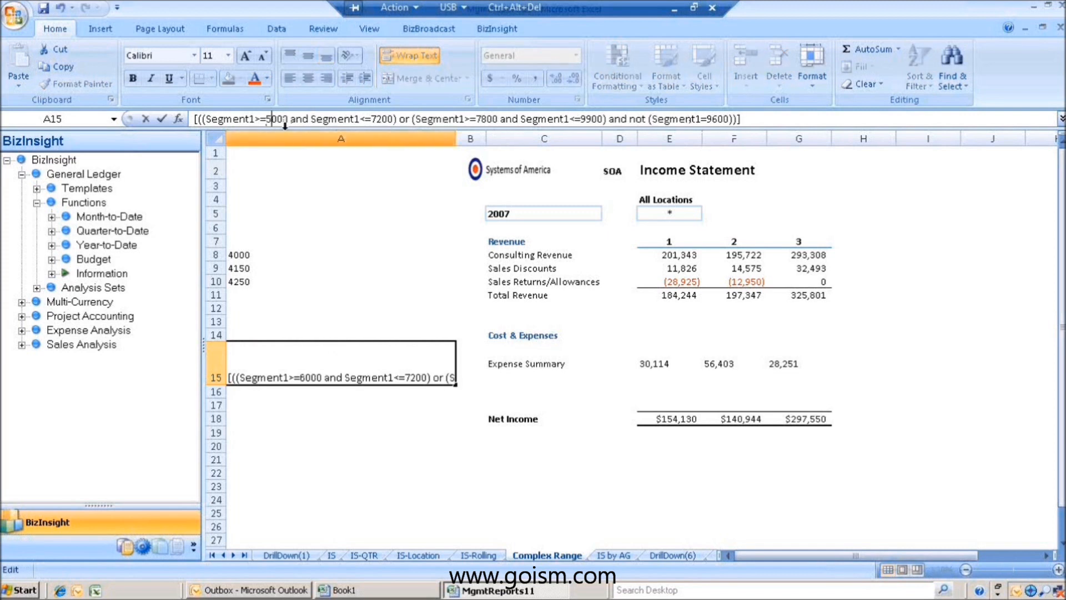
key(Return)
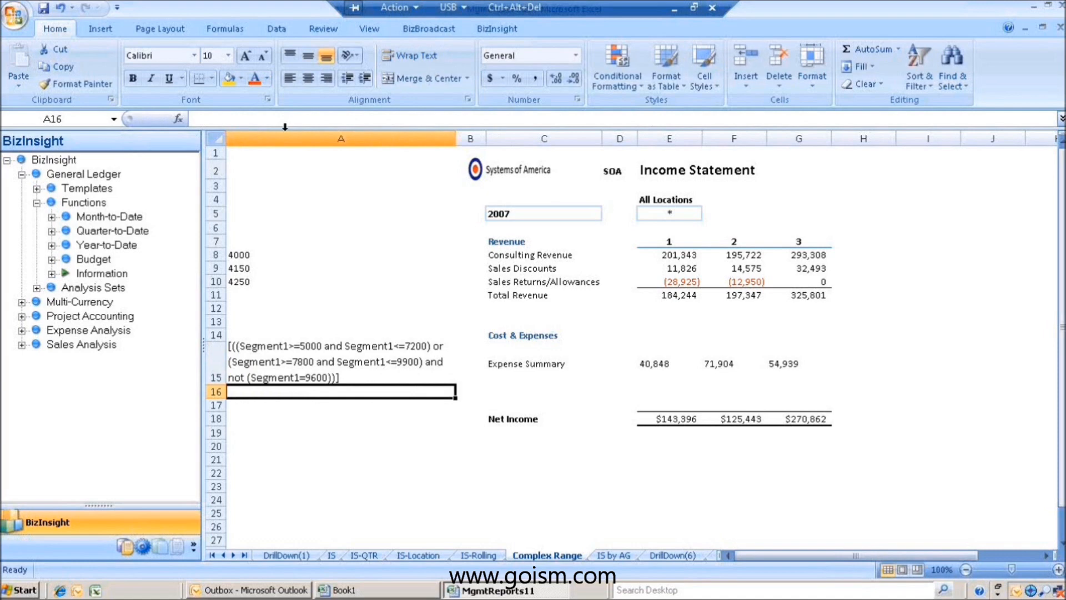
Drill down on the Expense Summary amount in E15 to a pivot by account, and return to A15 on the Complex Range sheet.
right_click(678, 368)
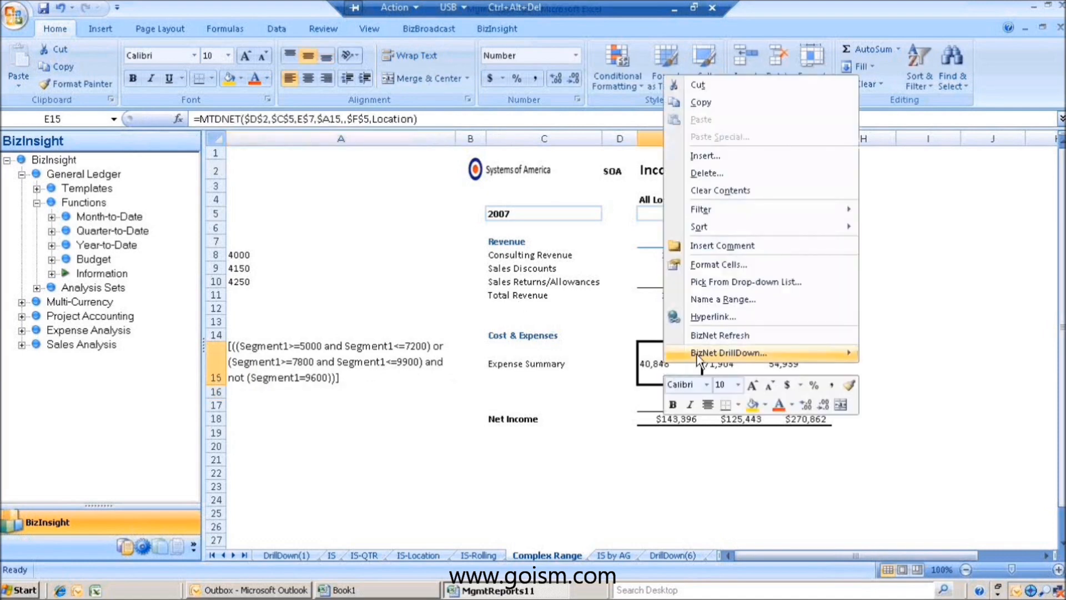
mouse_move(727, 353)
click(979, 443)
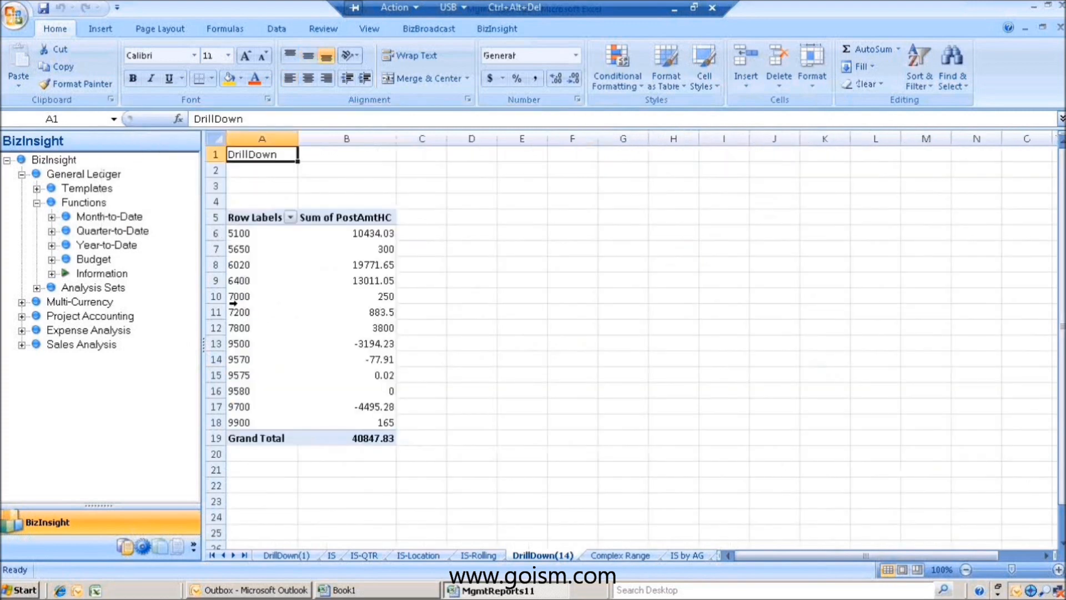
click(608, 555)
click(319, 374)
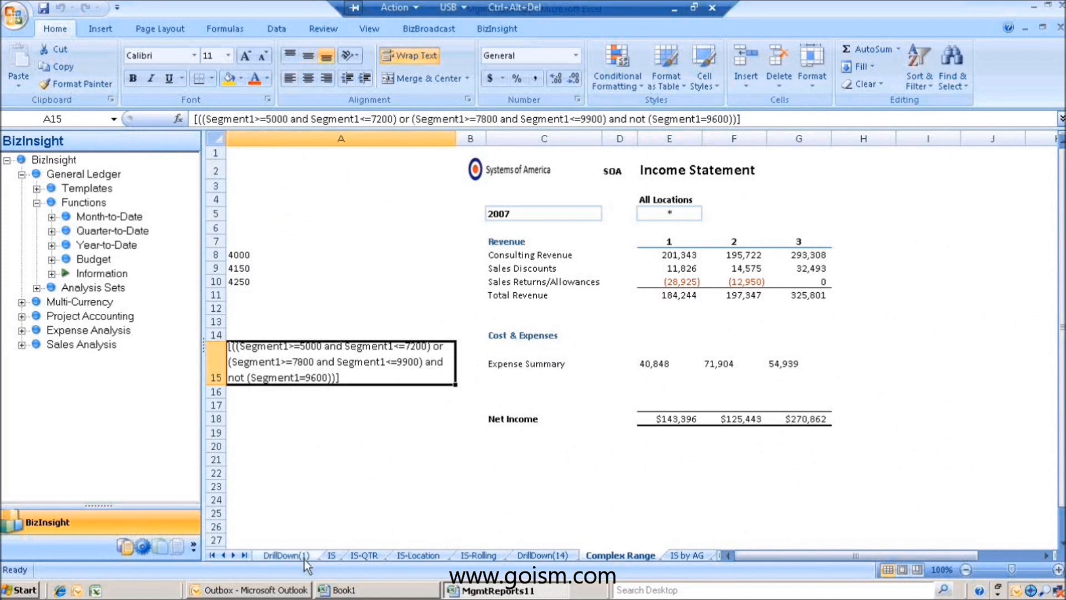
Return to the Sample sheet, collapse the Functions branch, and select the department codes in D7, E7 and F7 one after another.
click(245, 555)
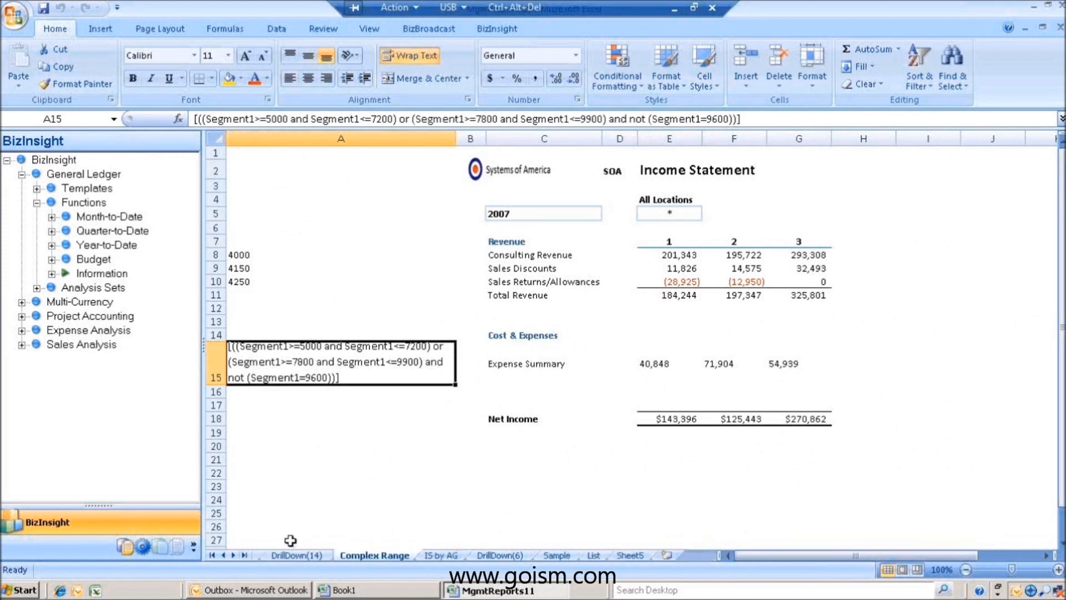
click(539, 557)
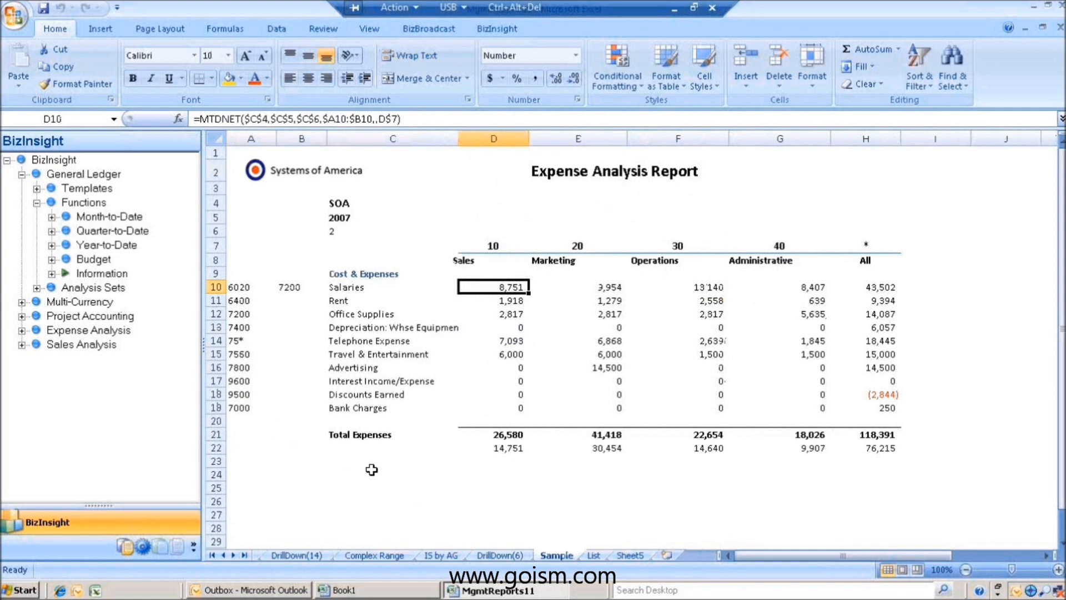
click(37, 203)
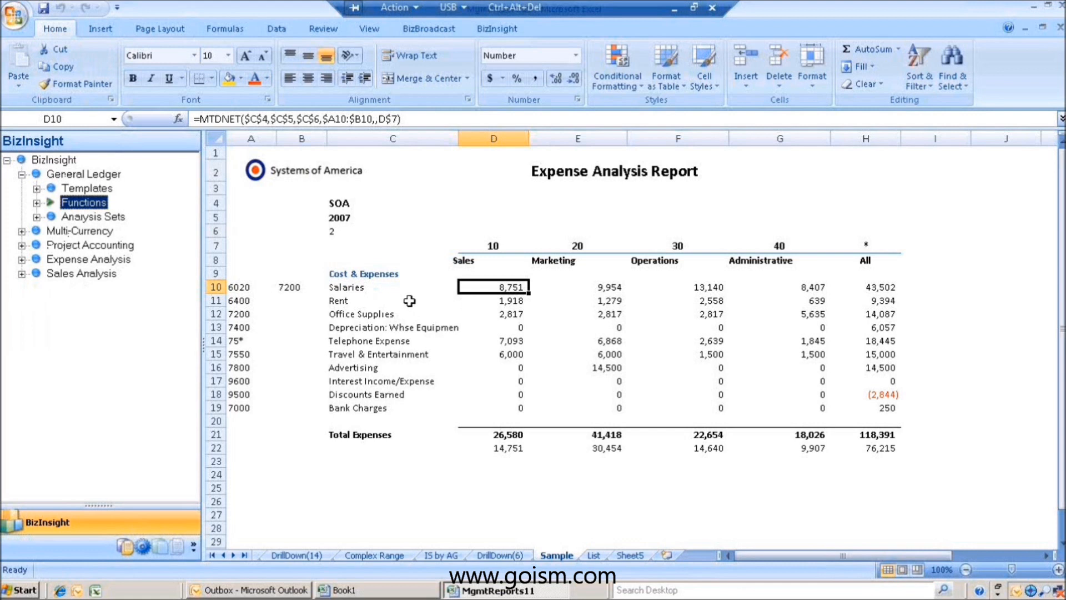
click(492, 242)
click(571, 243)
click(686, 245)
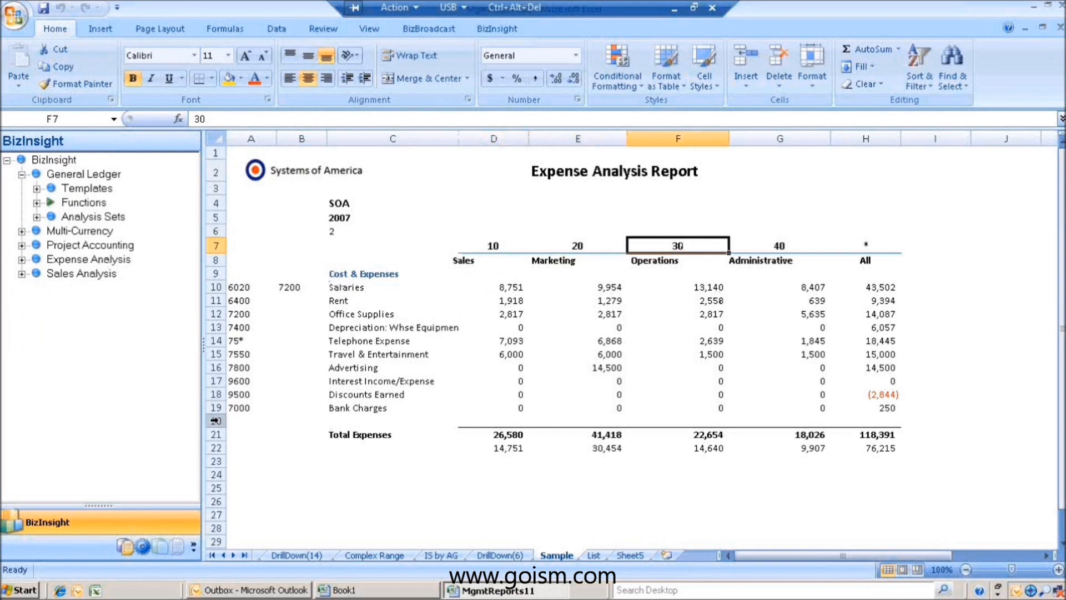
Expand the General Ledger templates and open the Consolidated P&L template.
click(37, 188)
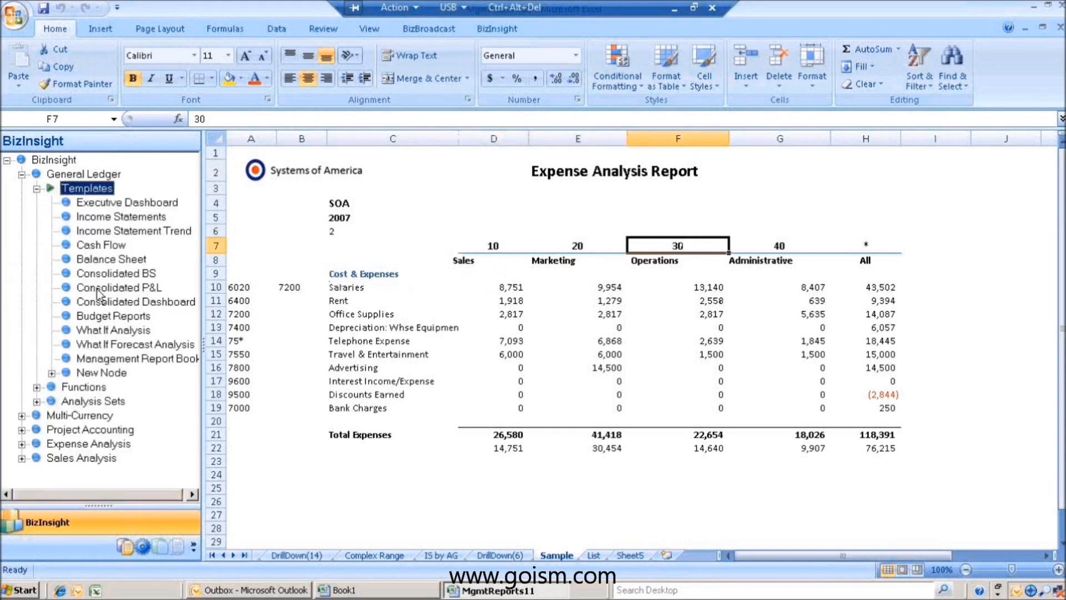
click(109, 290)
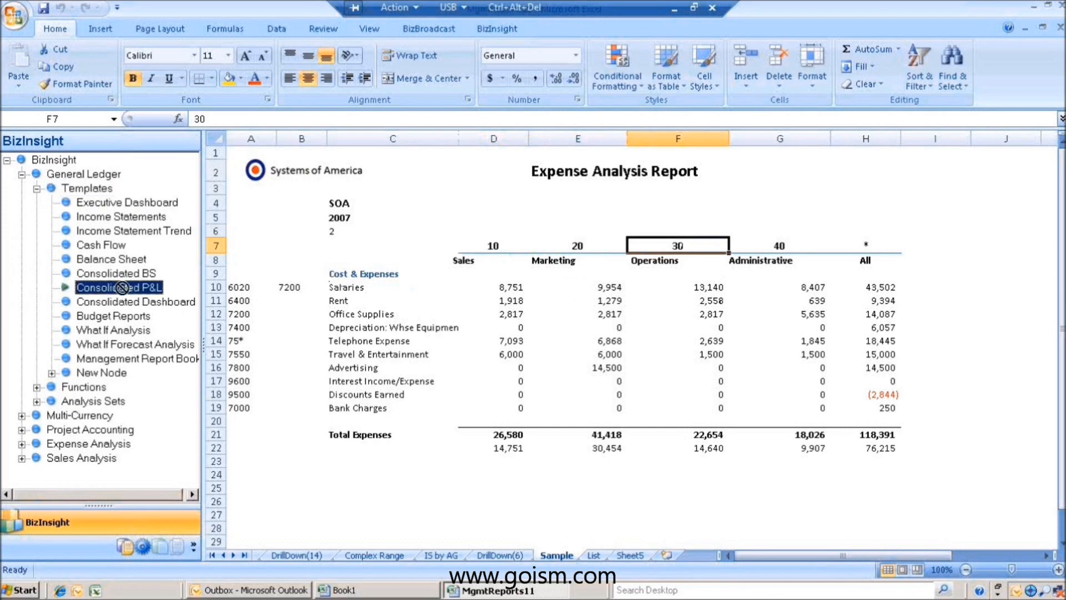
click(552, 215)
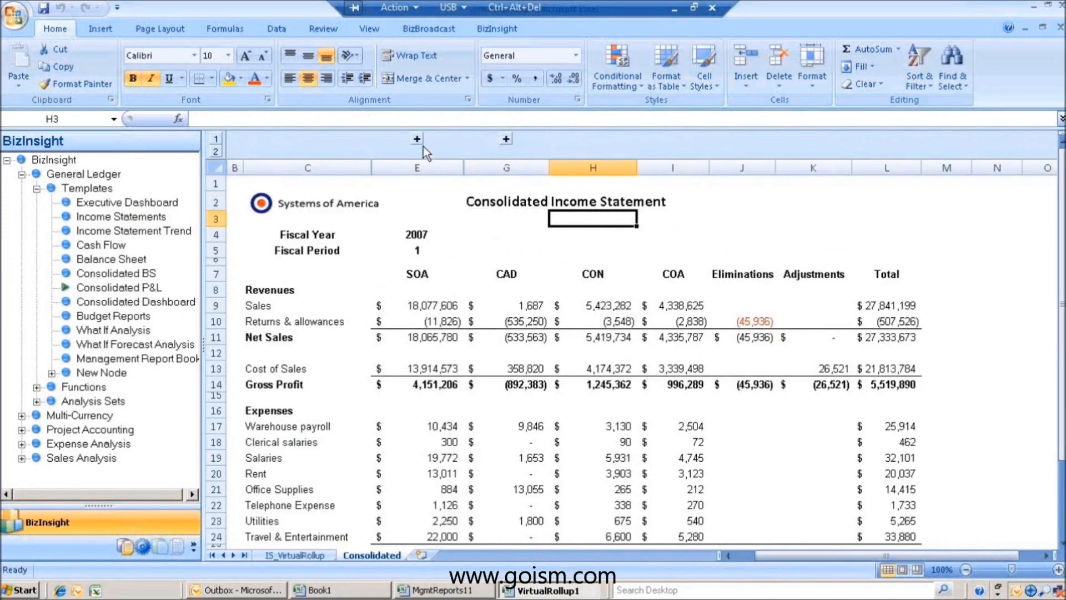
Expand the two hidden account code columns D and F, and open the SOA Sales formula in E9 for inspection.
click(506, 139)
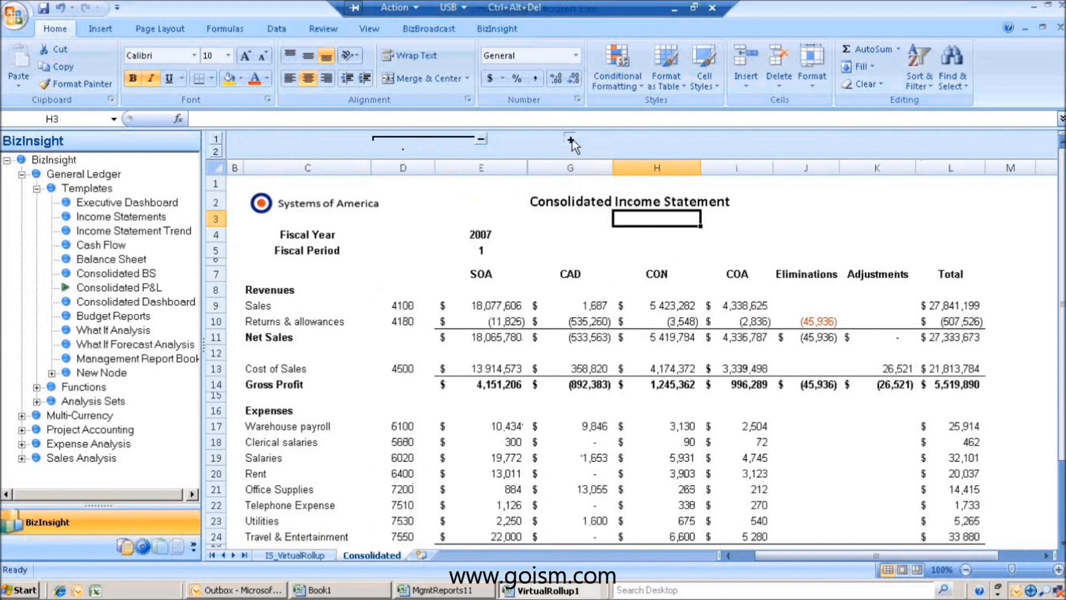
click(571, 140)
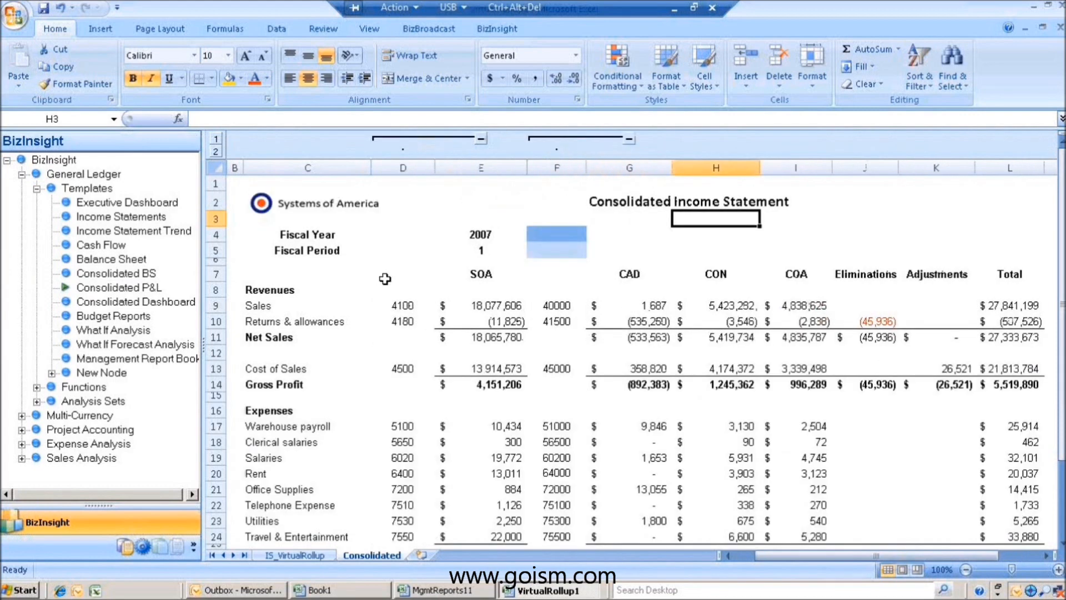
double_click(492, 300)
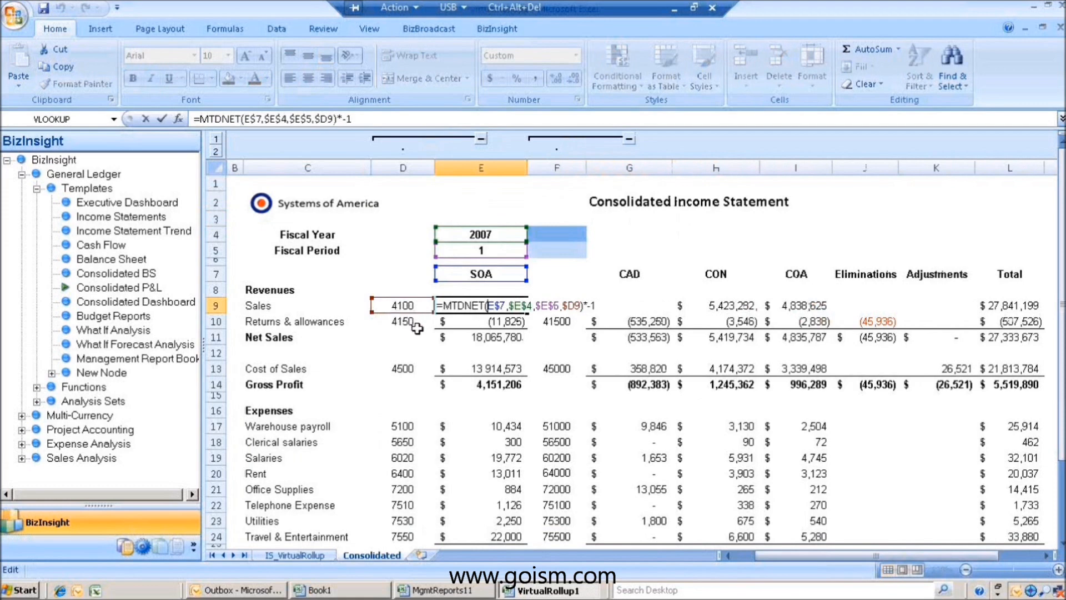
Inspect the CAD Sales formula in G9 of the Consolidated Income Statement, and collapse the account code columns D and F.
key(Return)
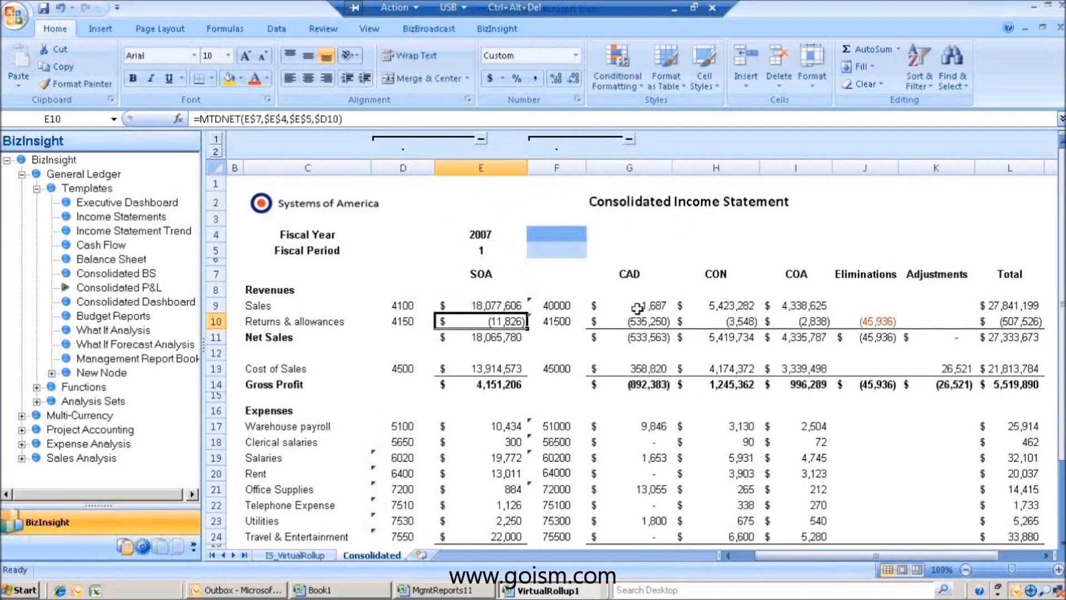
double_click(637, 308)
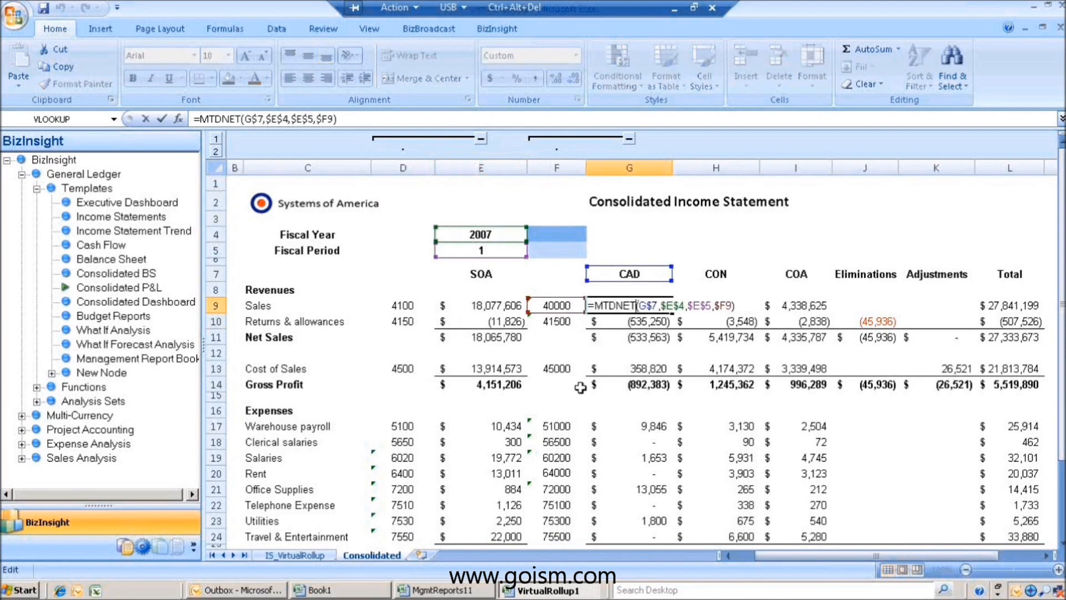
key(Return)
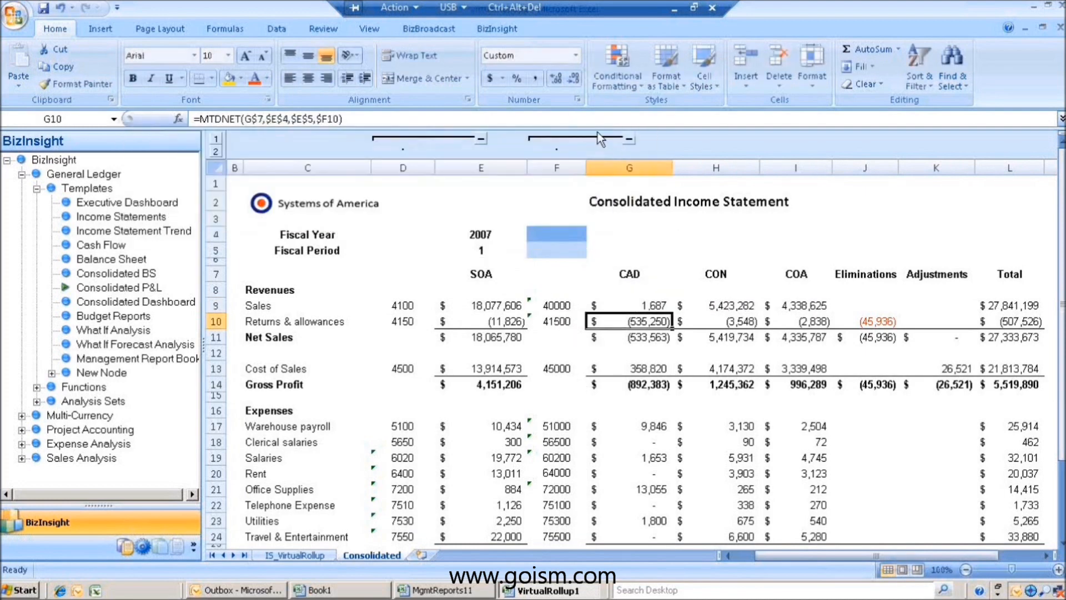
click(629, 140)
click(480, 139)
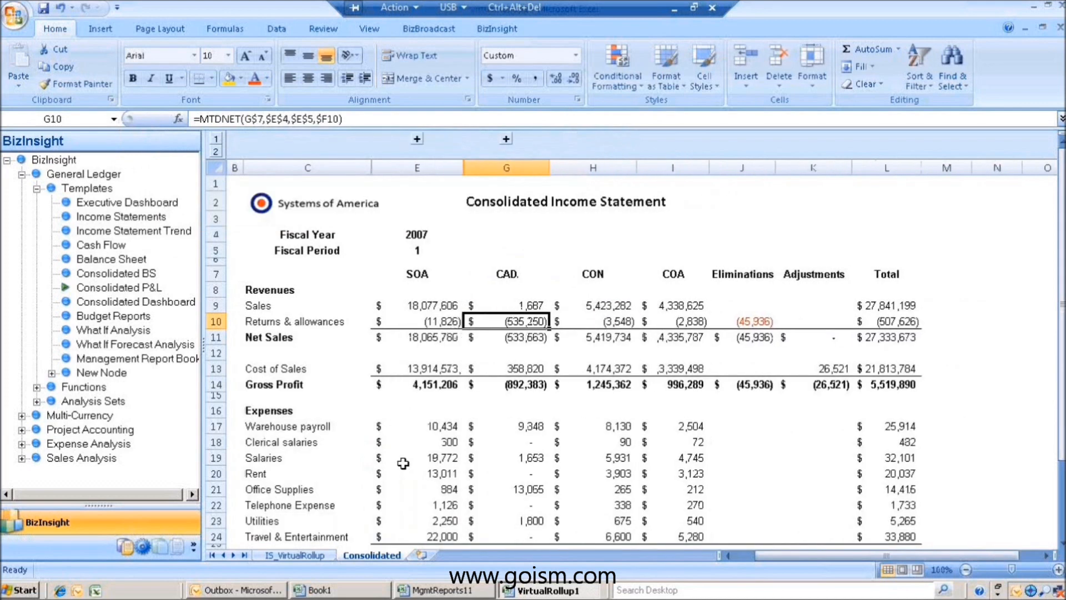
Close the VirtualRollup1 workbook without saving its changes.
right_click(511, 589)
click(527, 538)
click(535, 332)
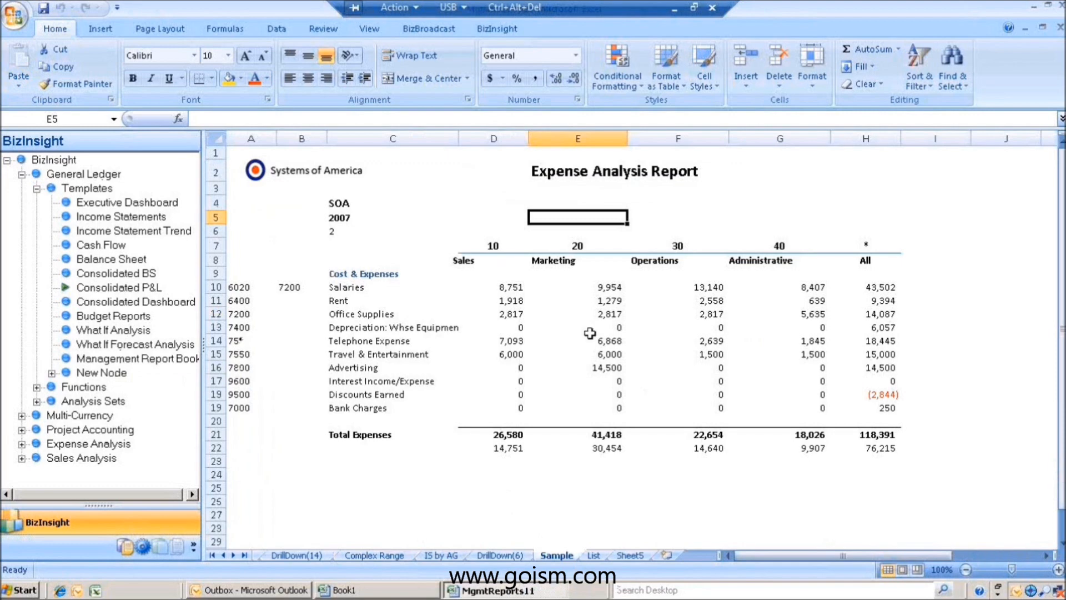
Insert a blank column before the Operations column F on the Sample sheet.
click(502, 290)
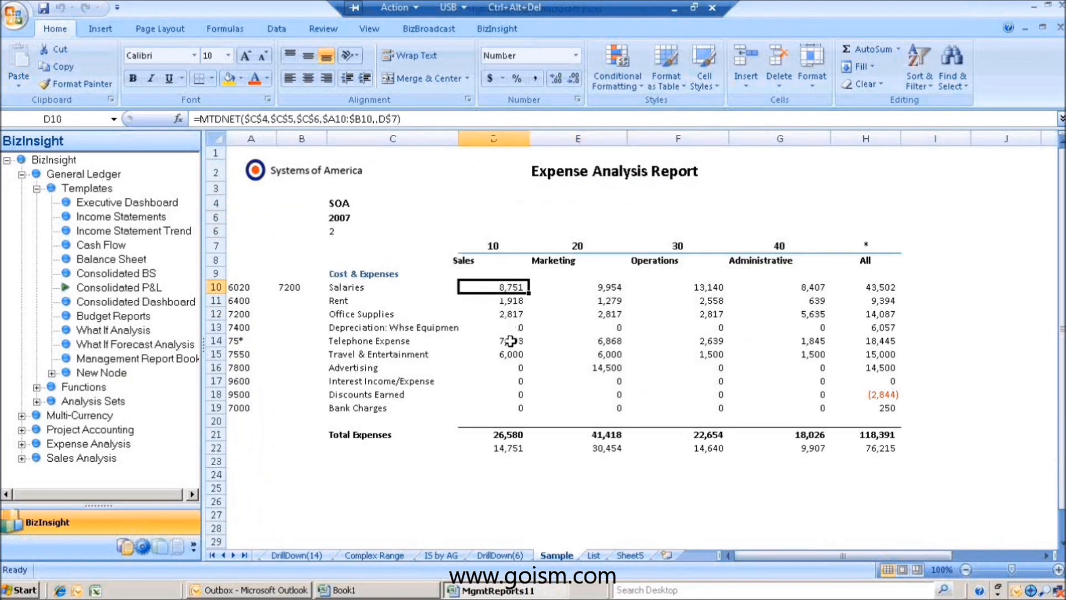
click(510, 341)
click(671, 139)
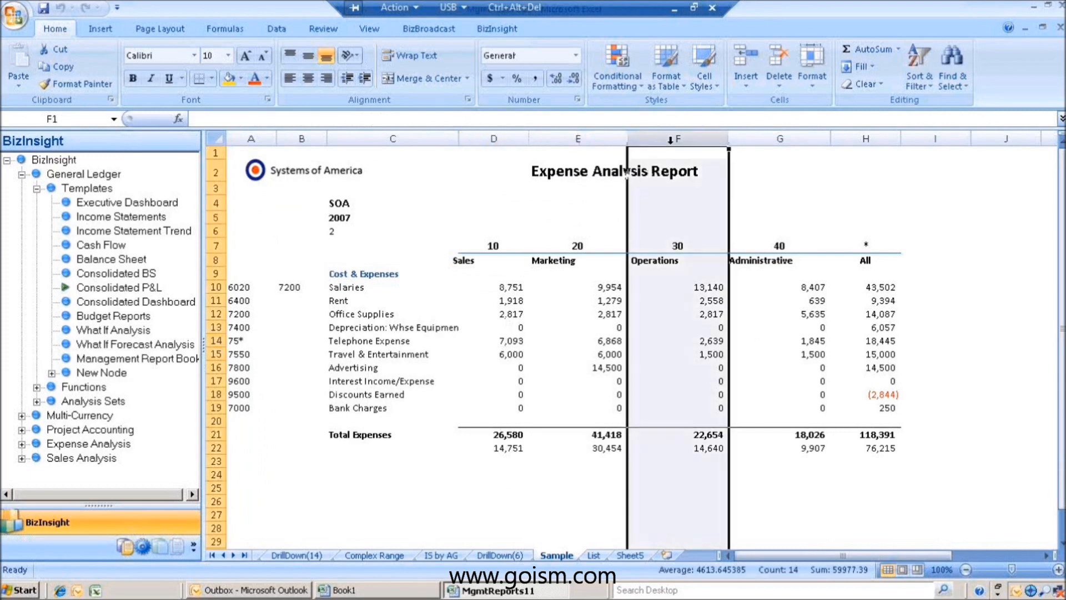
right_click(670, 140)
click(706, 239)
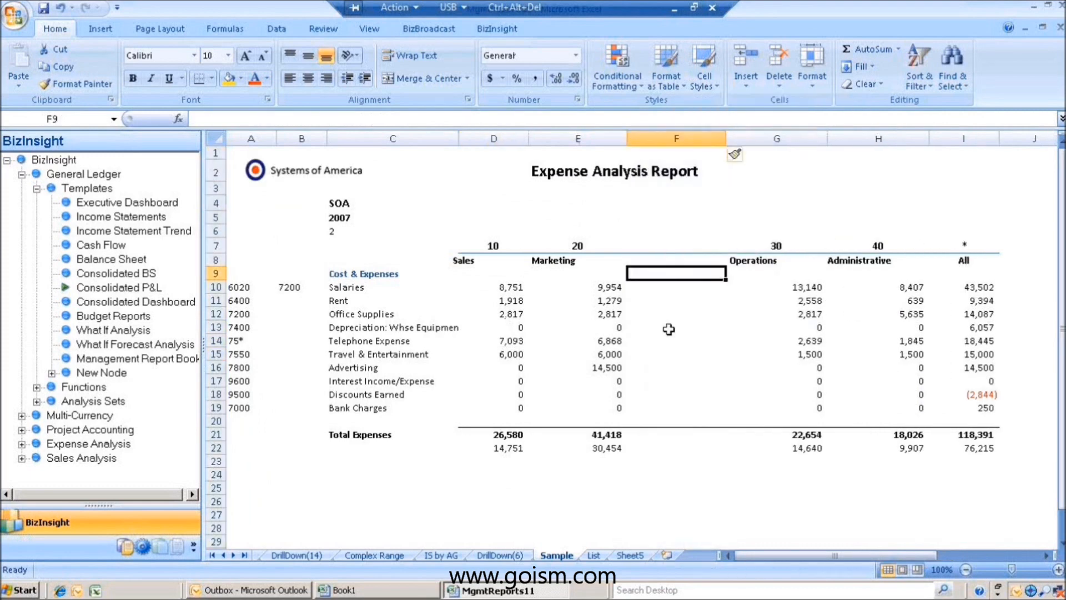
click(622, 313)
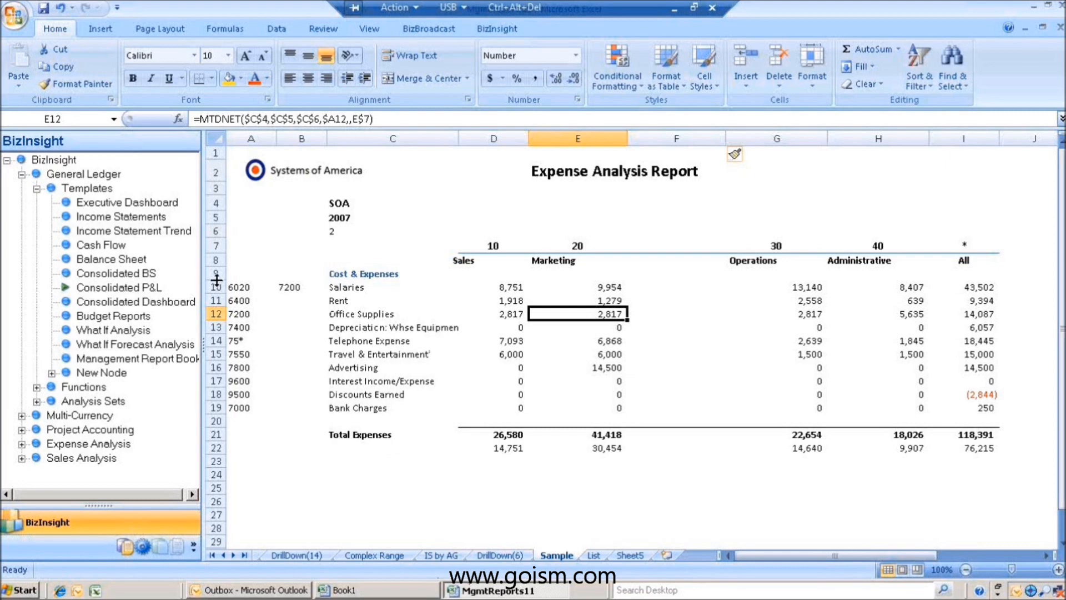
Open the Consolidated Dashboard template from the widened BizInsight pane, and hide the pane to give the charts full width.
drag(203, 252, 226, 252)
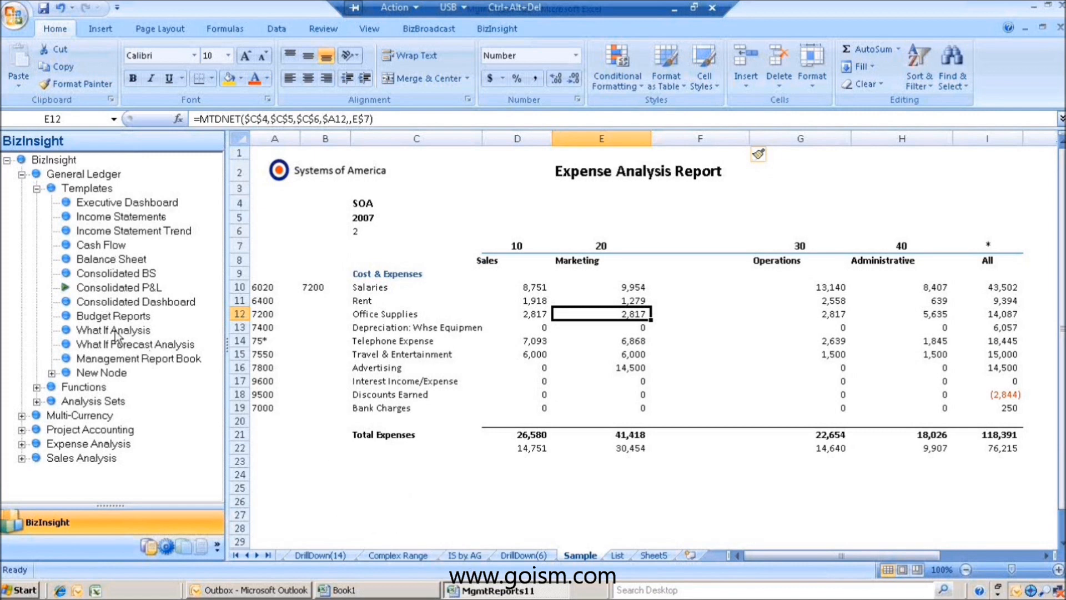
drag(100, 304, 518, 218)
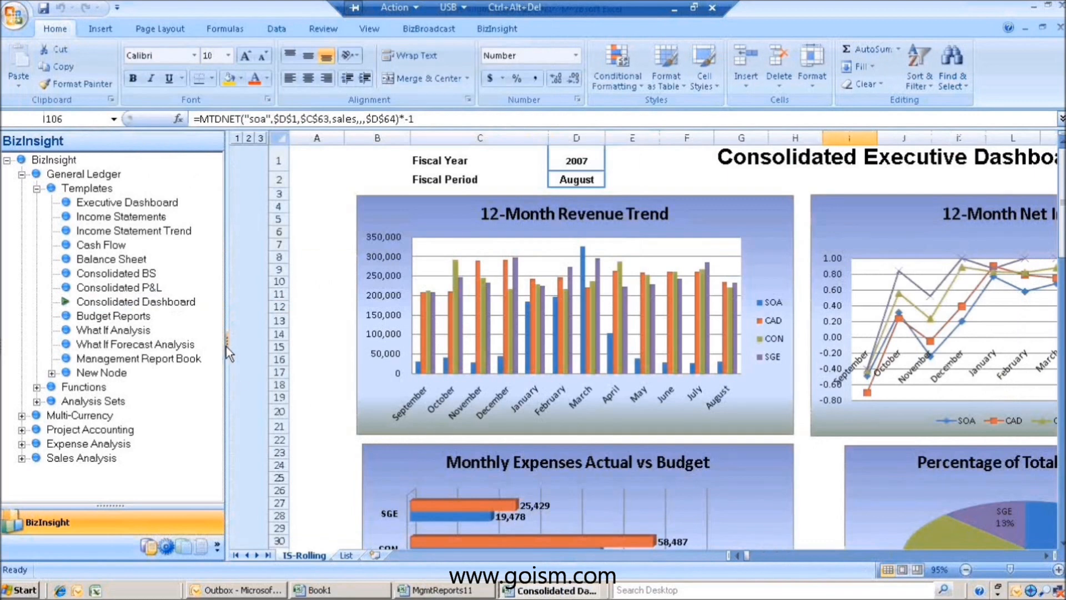
click(226, 347)
Switch the Consolidated Executive Dashboard's Fiscal Period in D2 to September, followed by October, and look over the updated charts.
click(357, 179)
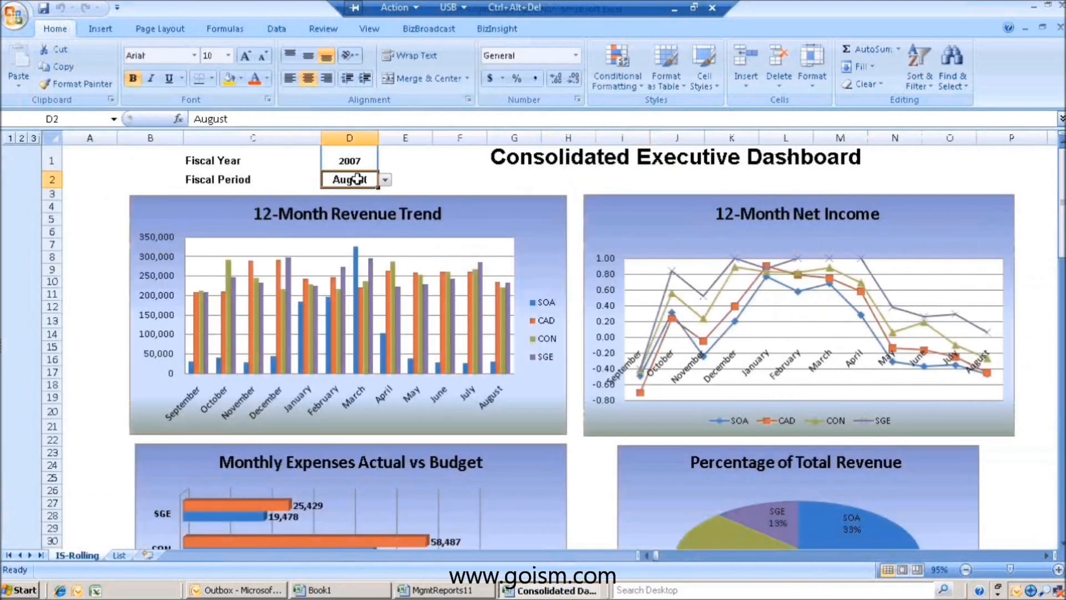
click(385, 179)
click(360, 233)
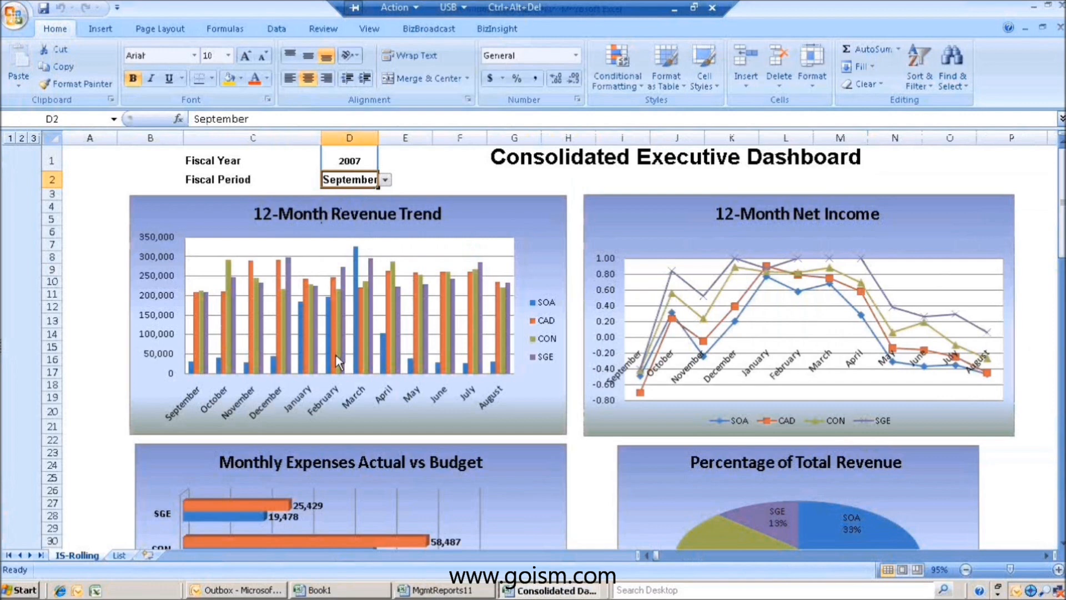
click(385, 180)
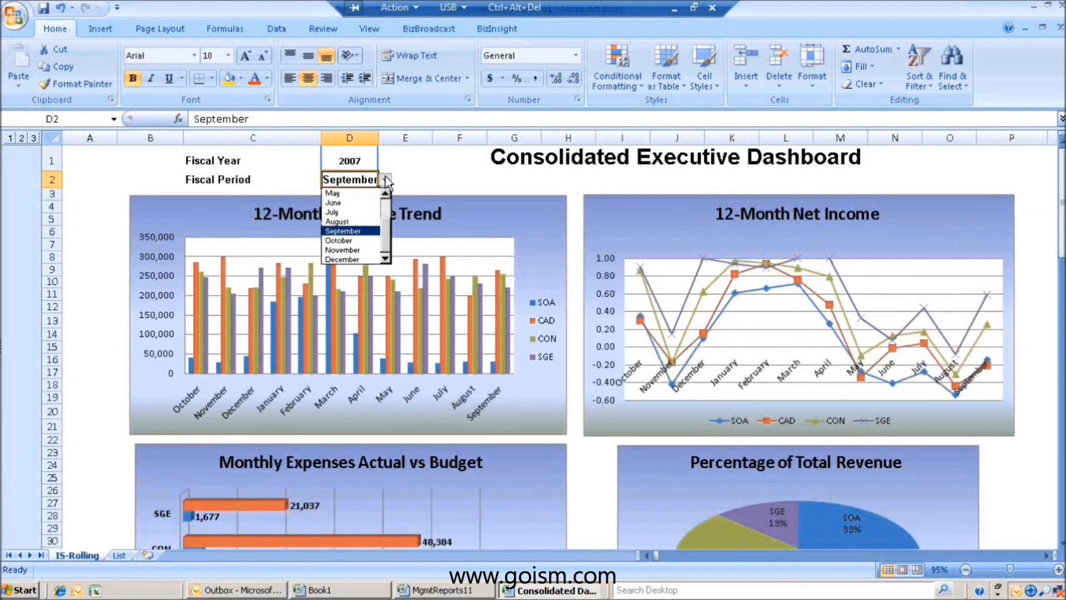
click(365, 240)
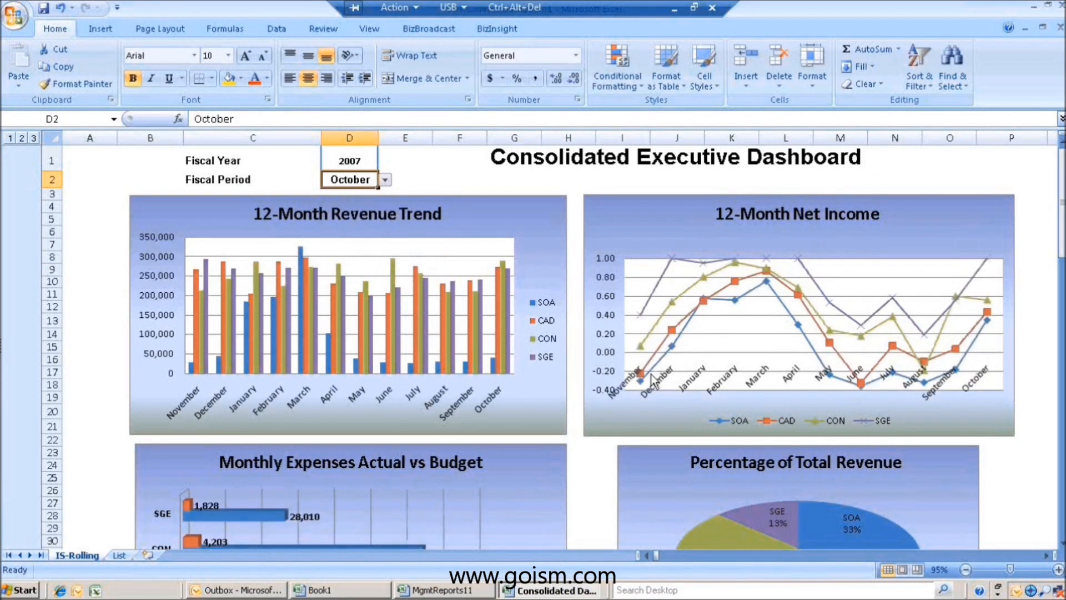
scroll(244, 375, down, 2)
Show the BizInsight pane again and close the Consolidated Dashboard workbook without saving.
click(4, 347)
scroll(292, 362, up, 2)
right_click(530, 593)
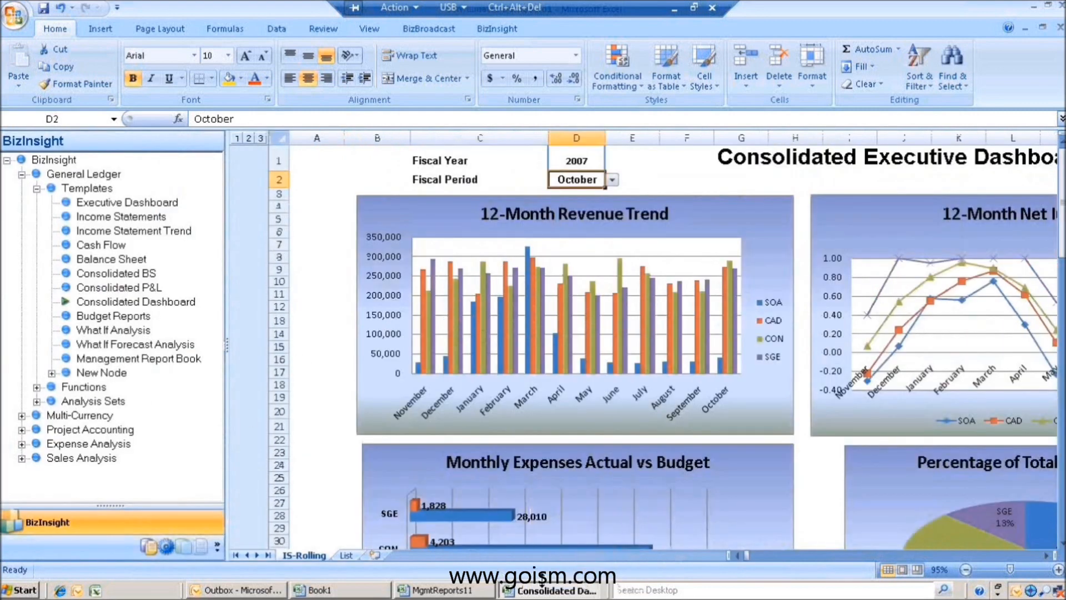
click(556, 572)
click(516, 332)
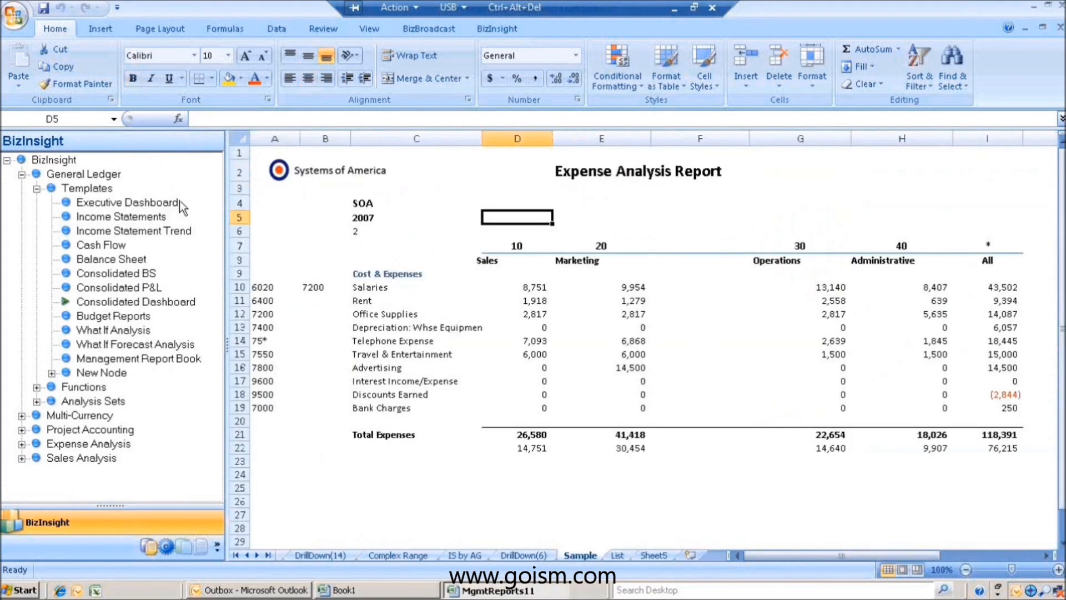
Open the Executive Dashboard template, hide the BizInsight pane, and look over the dashboard's charts.
double_click(134, 203)
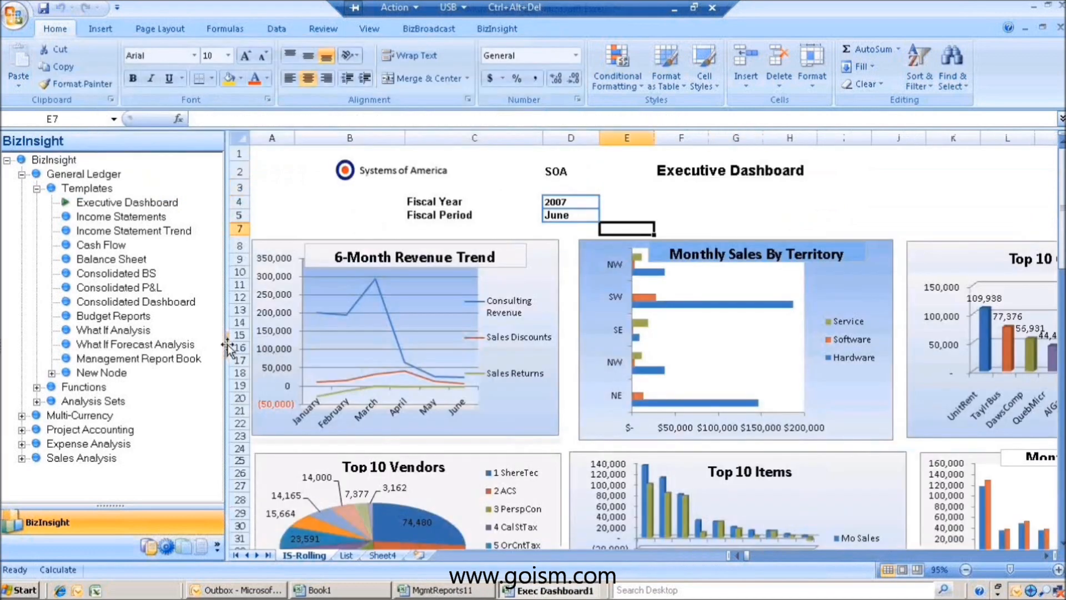
click(228, 345)
scroll(345, 424, down, 1)
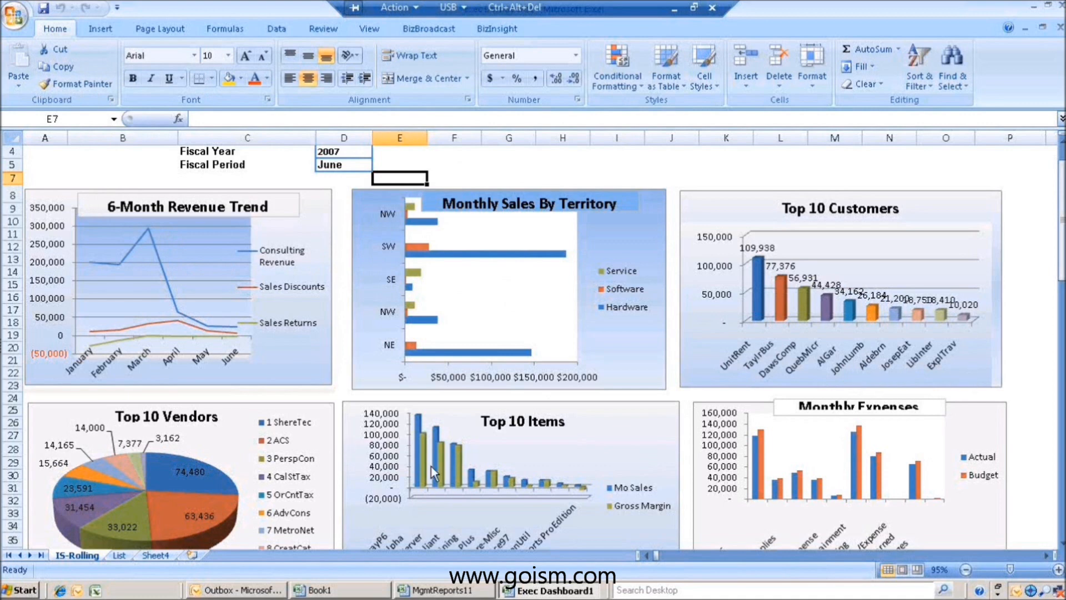
scroll(334, 506, down, 1)
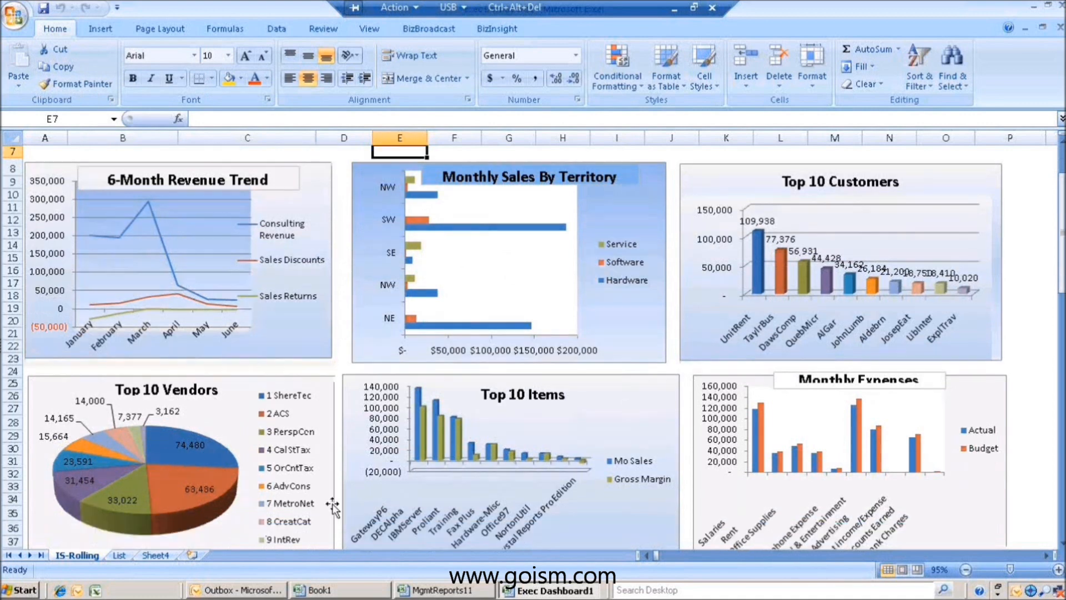
scroll(562, 519, up, 1)
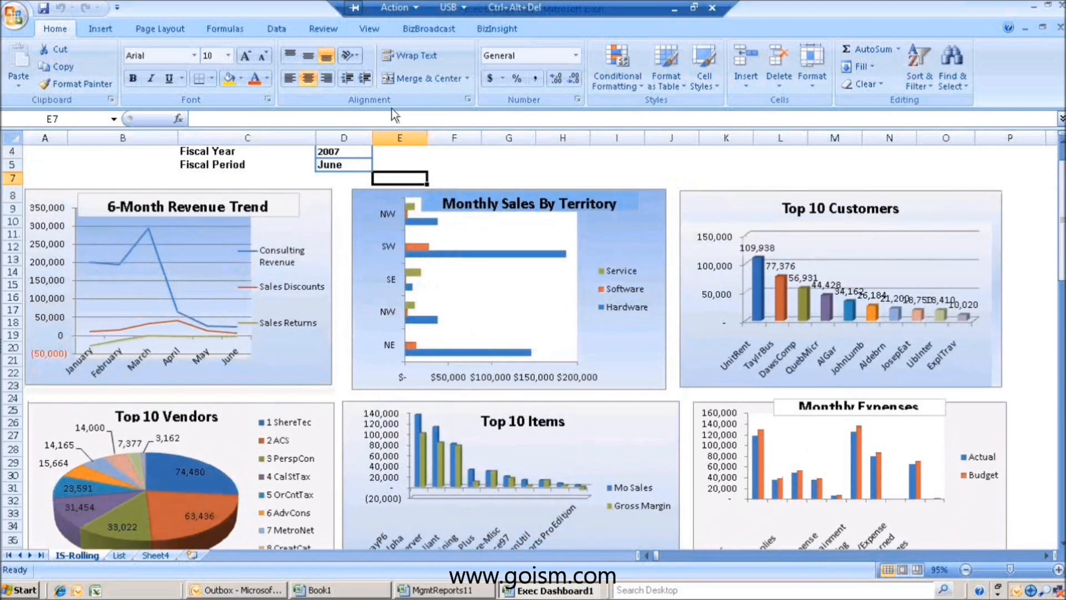
Set the Executive Dashboard's Fiscal Period in D5 to August and review the refreshed charts.
click(341, 170)
click(379, 166)
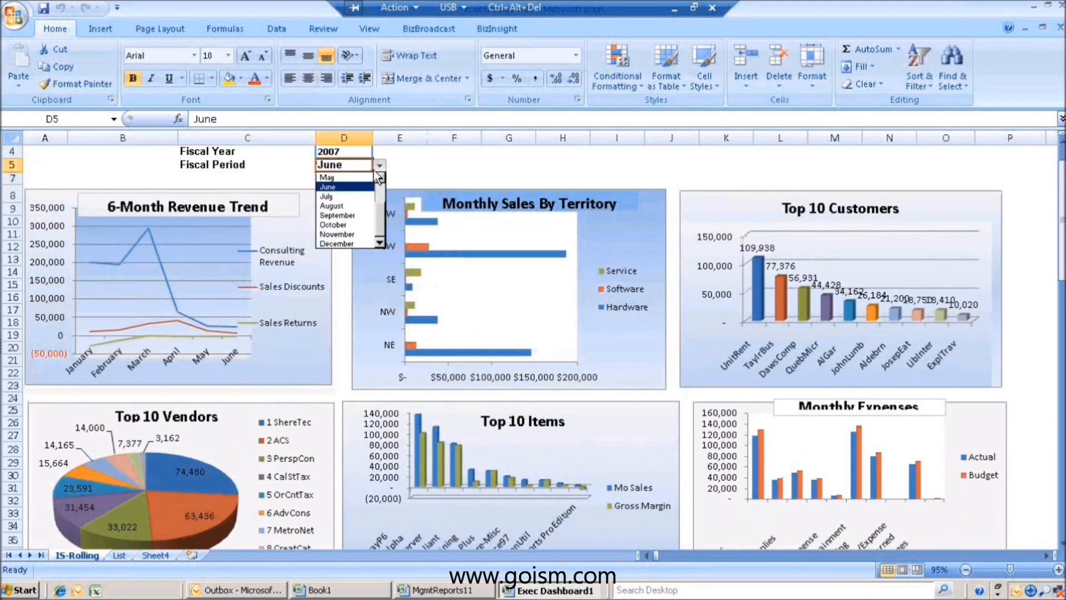
click(344, 208)
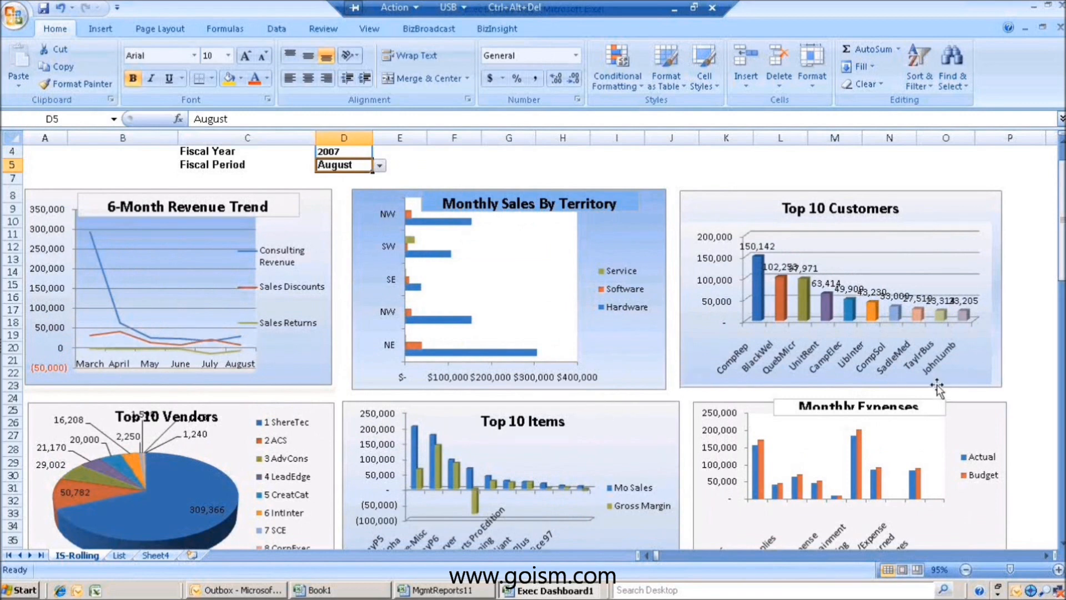
scroll(937, 389, down, 1)
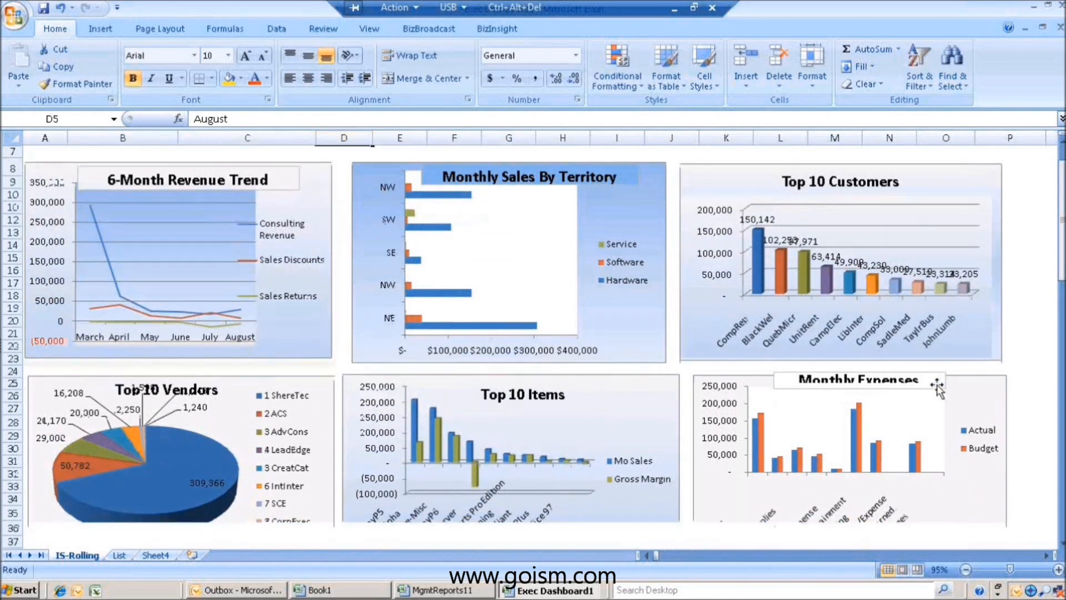
Bring back the BizInsight pane and close the Exec Dashboard1 workbook without saving.
click(1, 344)
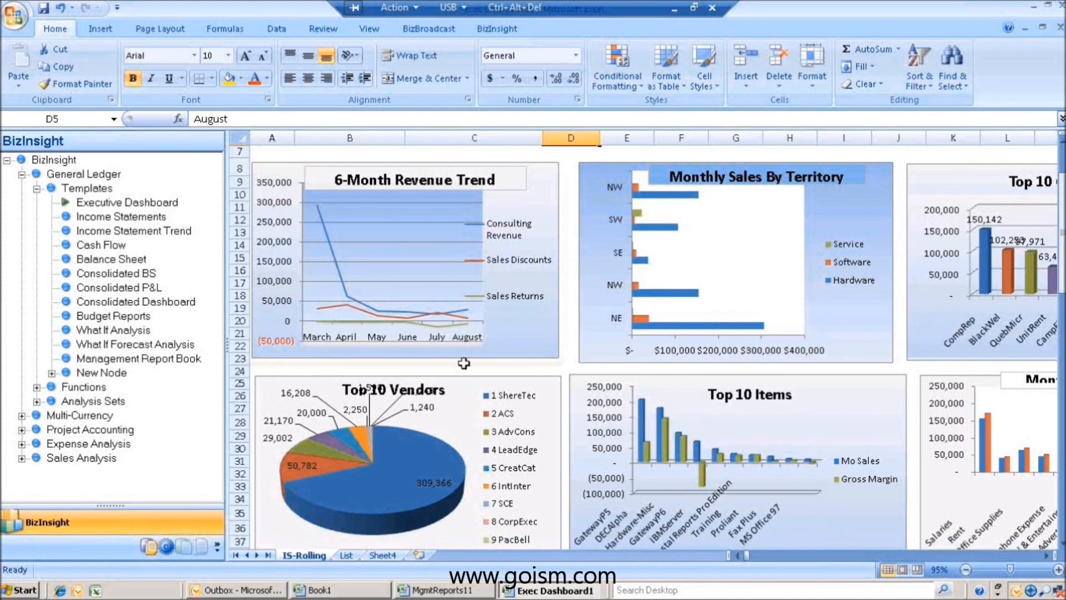
right_click(546, 592)
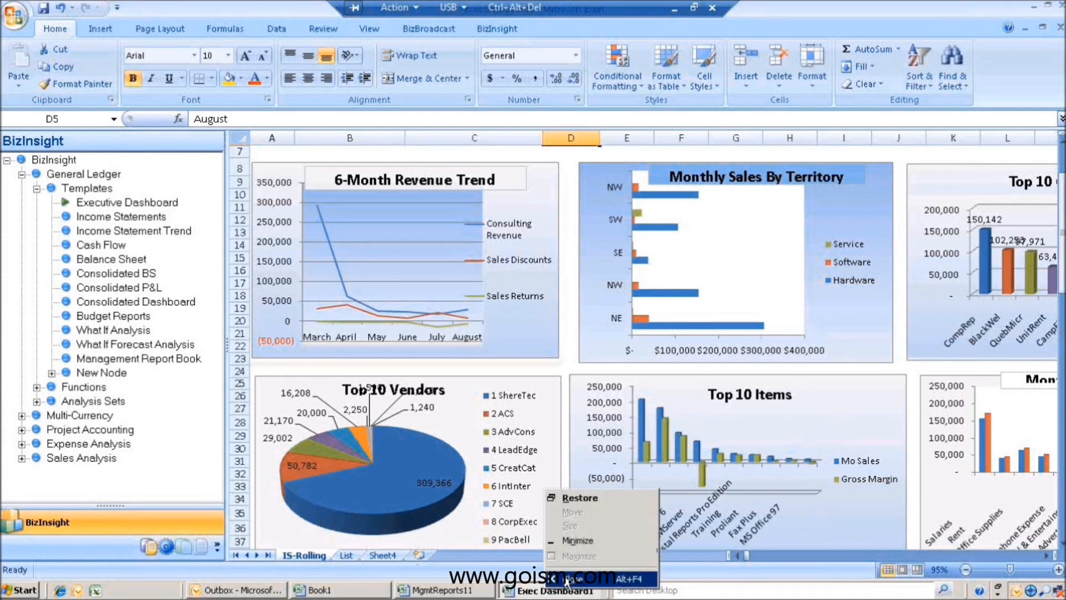
click(569, 578)
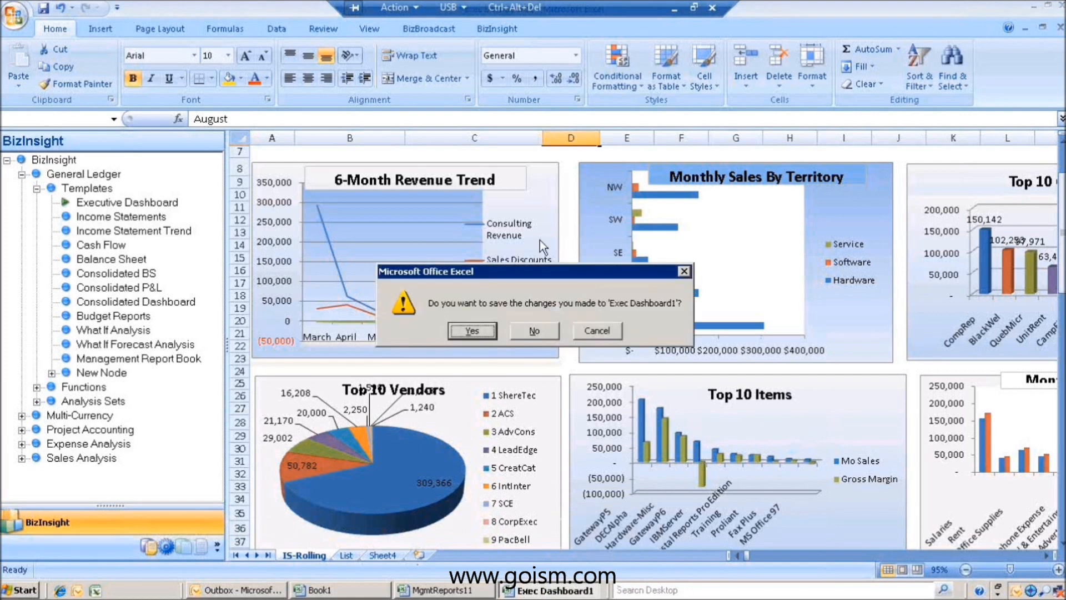
click(534, 330)
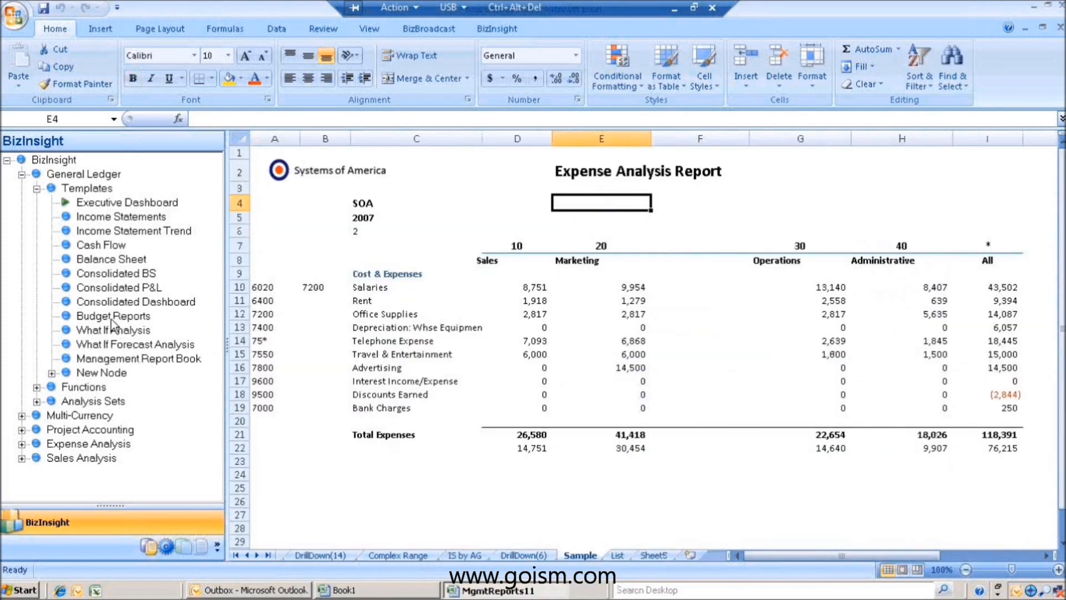
Open the Budget Reports template and collapse the Templates branch in the BizInsight tree.
click(109, 321)
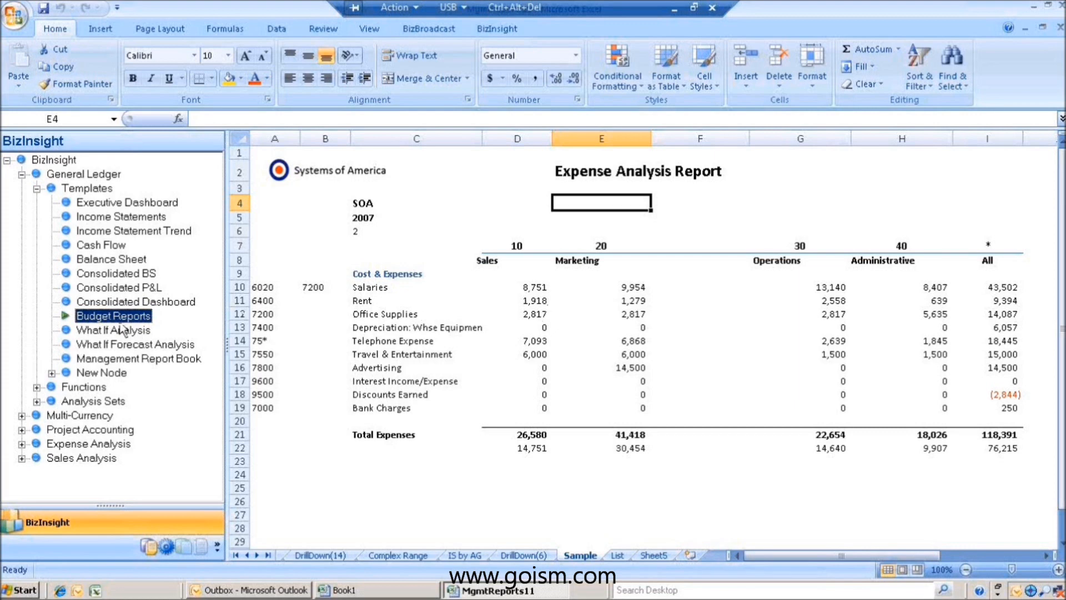
drag(114, 318, 646, 231)
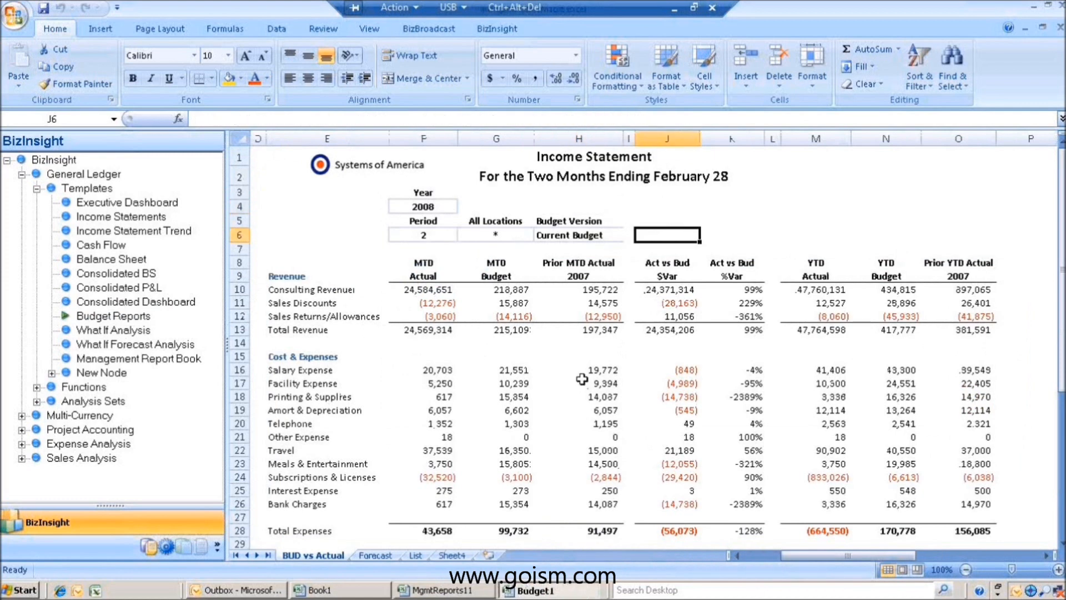
click(36, 189)
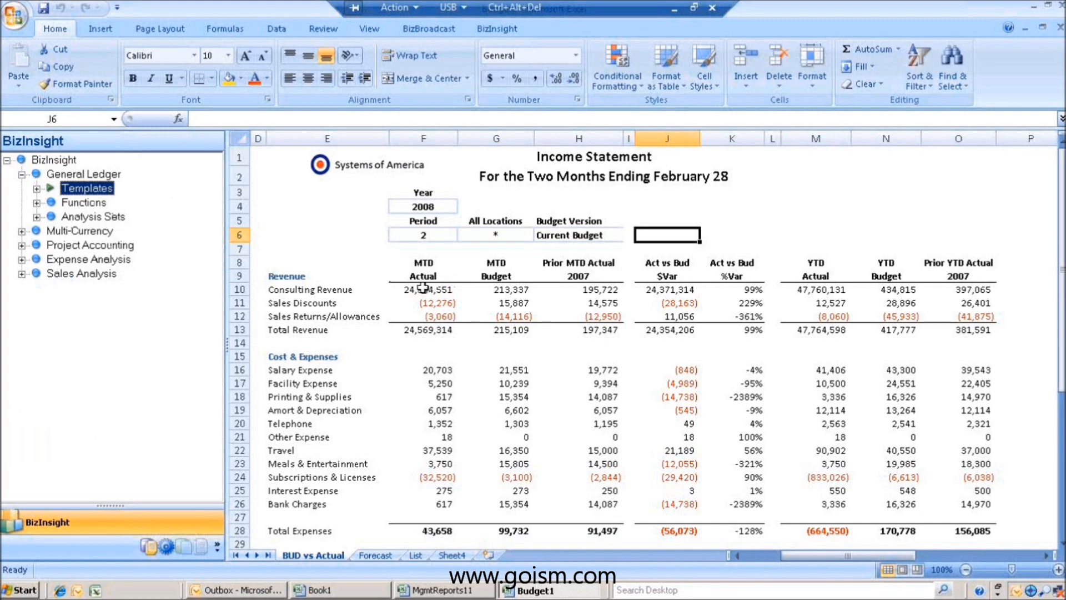
Inspect the Consulting Revenue formulas for MTD Actual in F10 and MTD Budget in G10, expanding the matching Month-to-Date and Budget function groups.
click(424, 290)
click(36, 203)
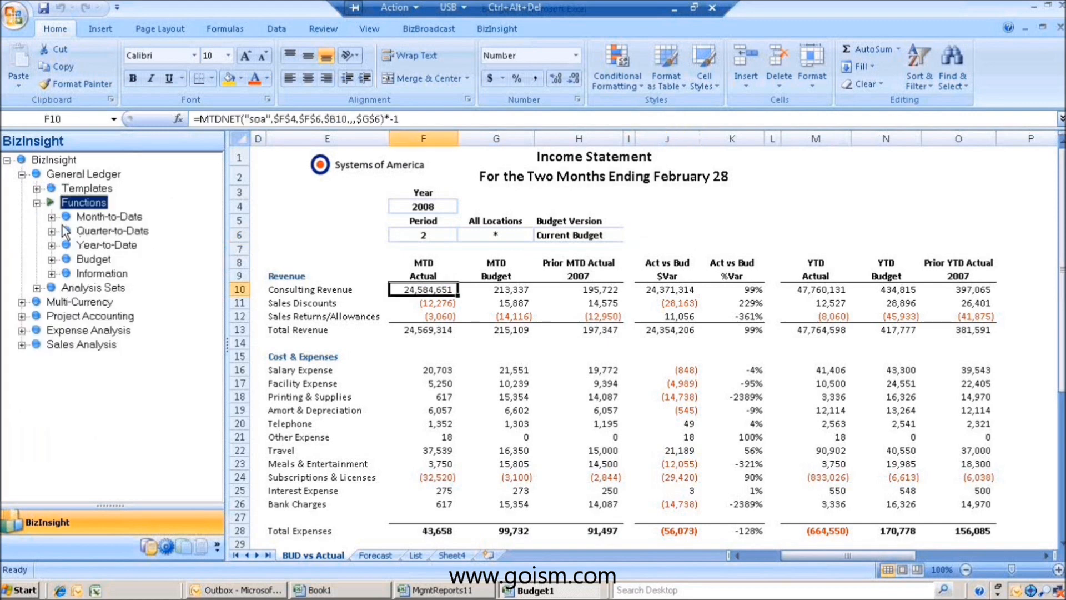
double_click(63, 217)
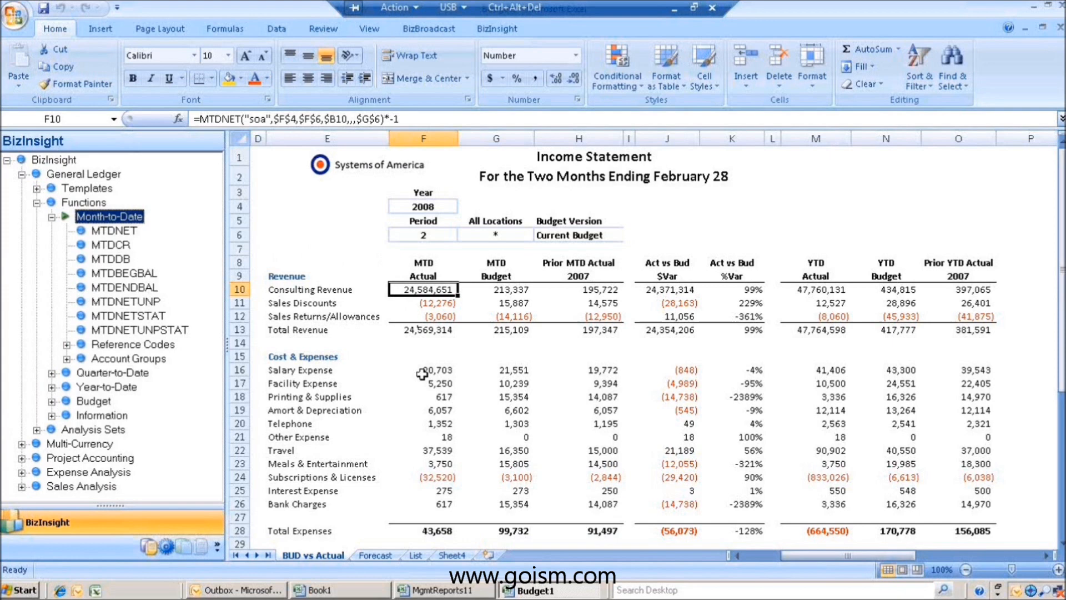
click(491, 292)
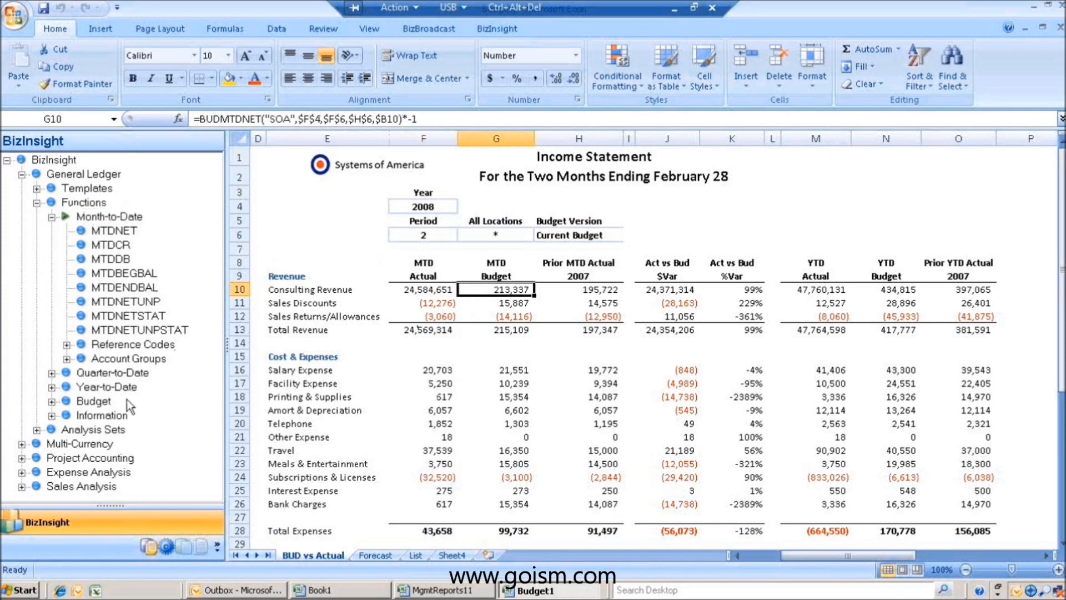
click(52, 401)
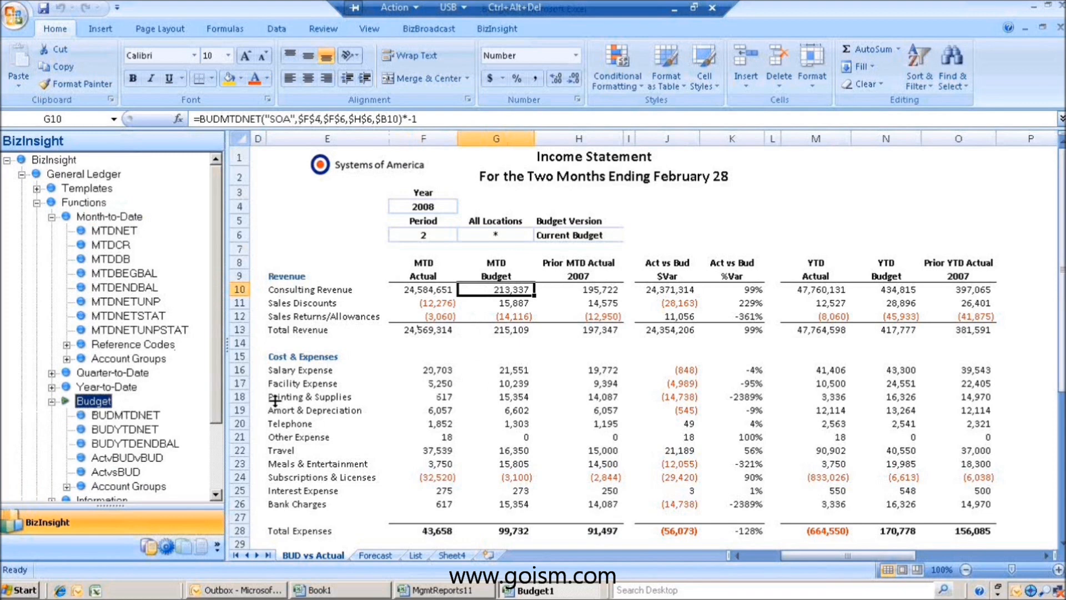
Check which Budget Version options are available in H6 on the Income Statement, without changing the selection.
click(544, 234)
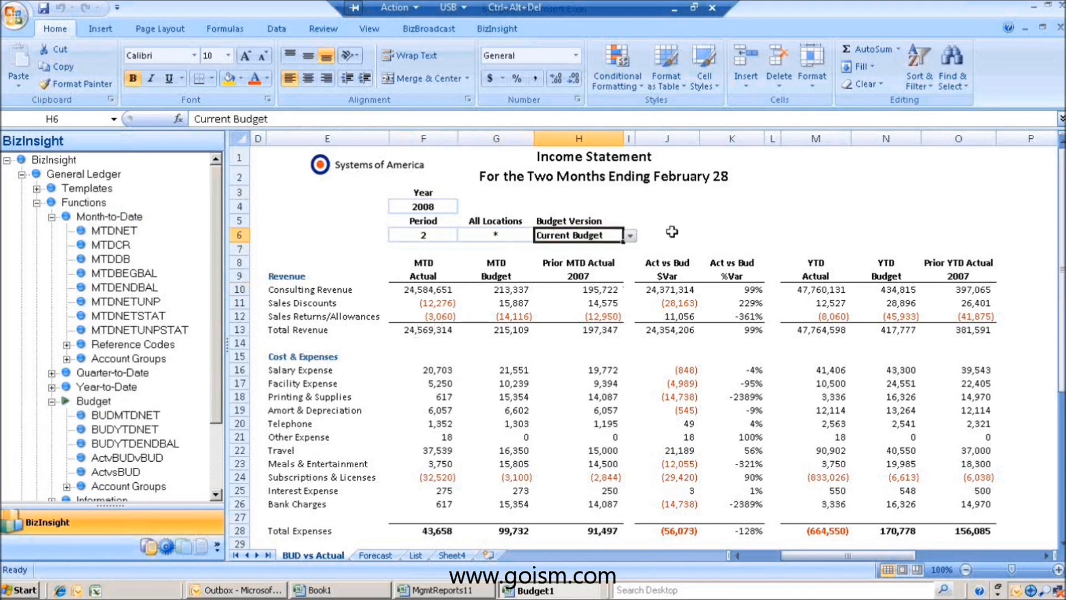
click(631, 236)
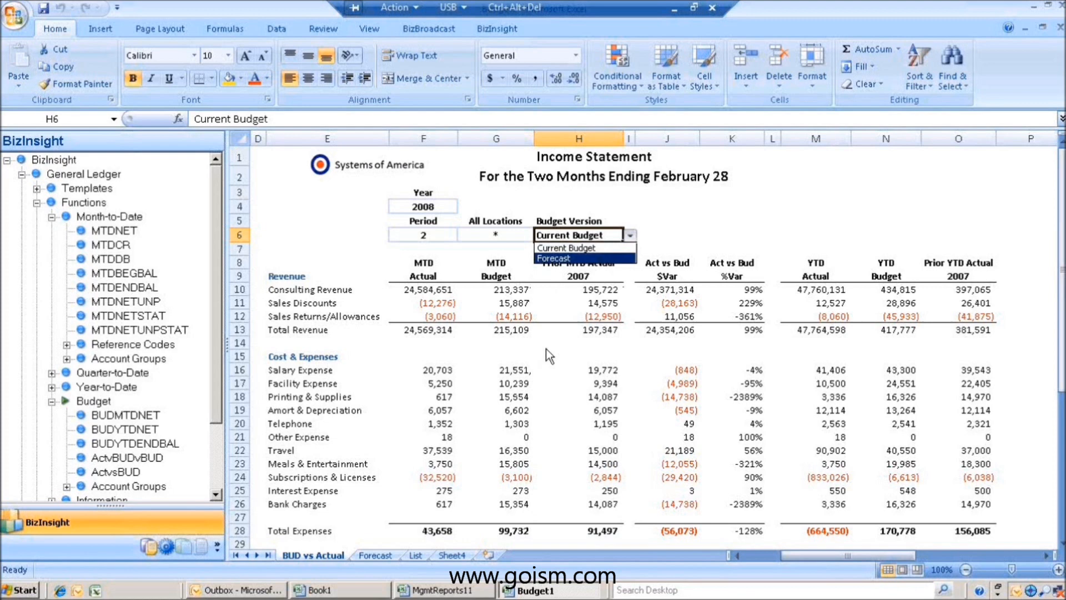
key(Escape)
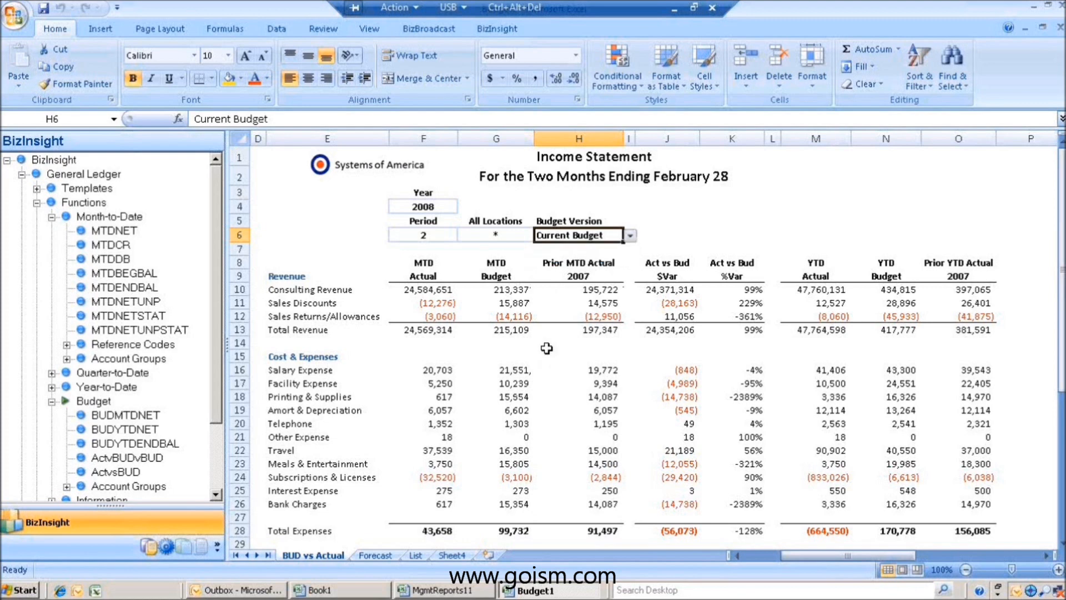
Try fiscal period 3 in F6 of the Income Statement and return the Period to 2.
click(422, 235)
click(464, 235)
click(452, 255)
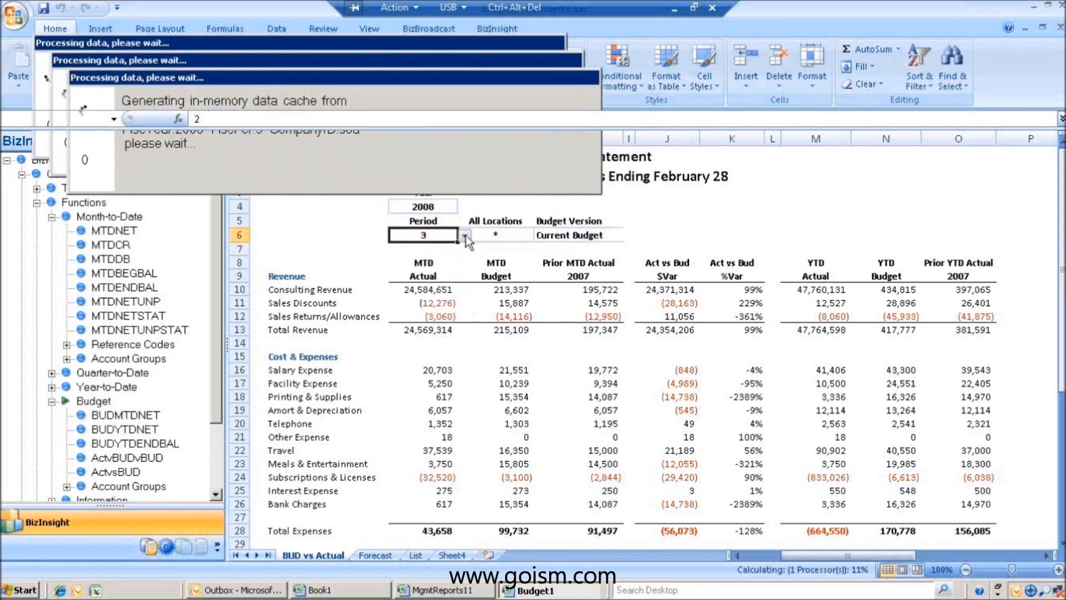
click(465, 236)
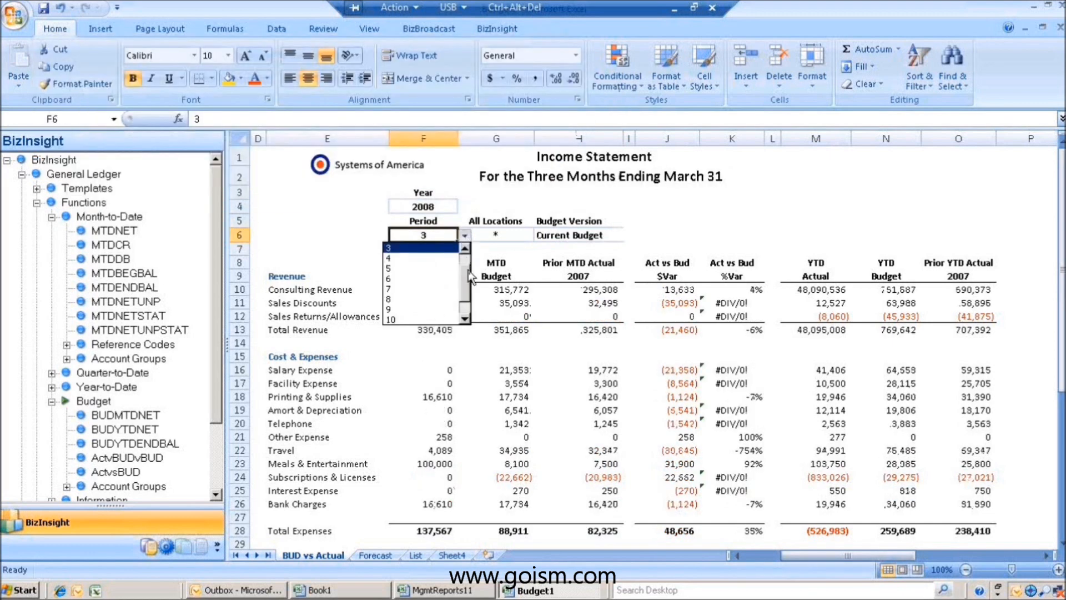
drag(465, 273, 465, 268)
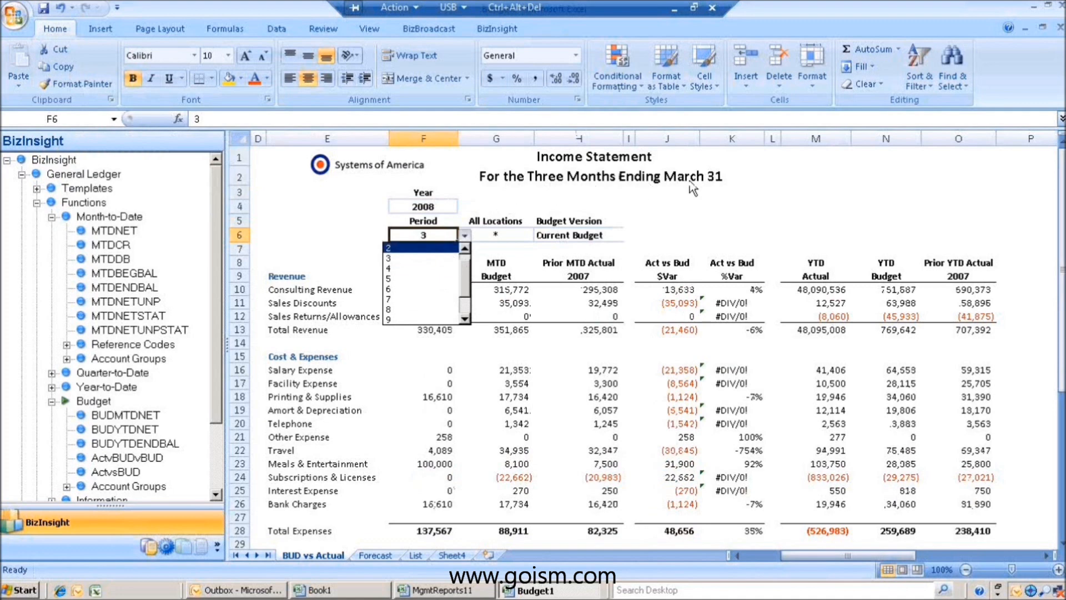
click(401, 247)
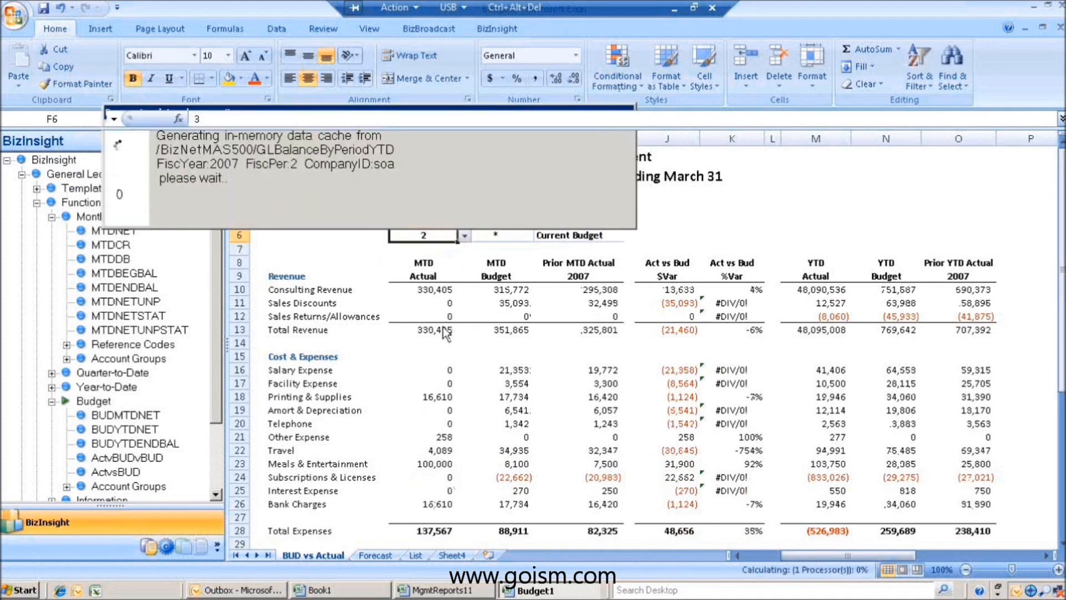
Inspect Consulting Revenue's MTD Budget, prior MTD actual and Act vs Bud variance formulas in row 10, plus the prior-year heading formula in H9.
click(499, 291)
right_click(500, 293)
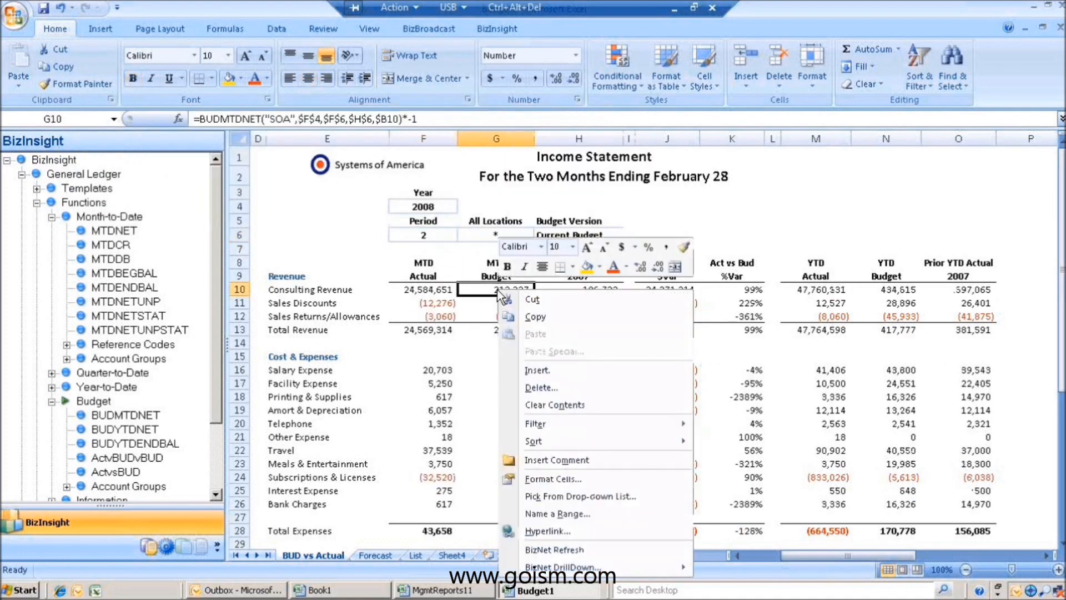
click(456, 303)
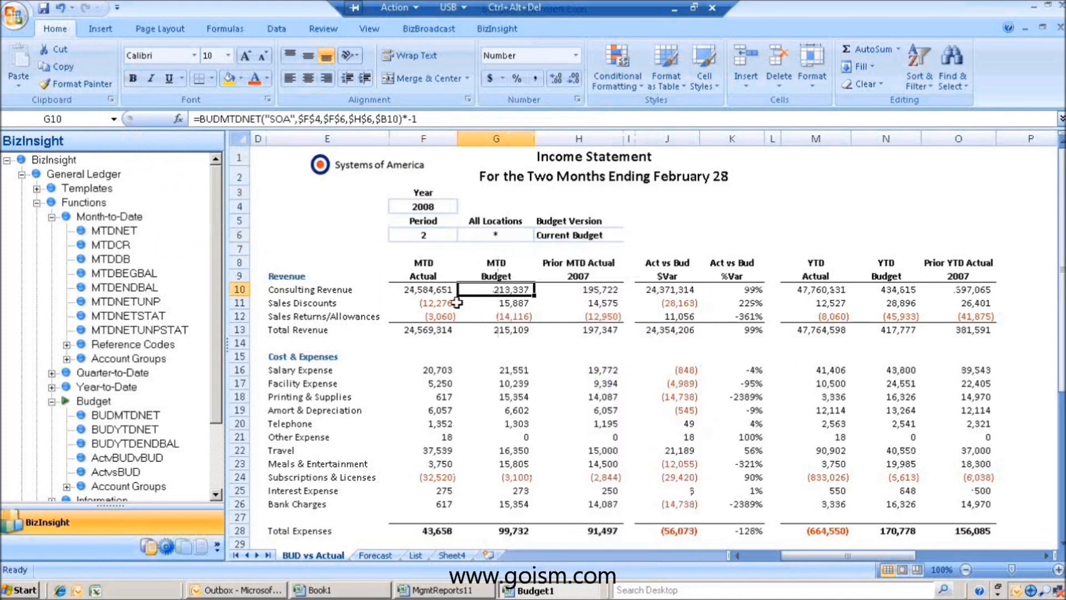
click(584, 289)
click(589, 276)
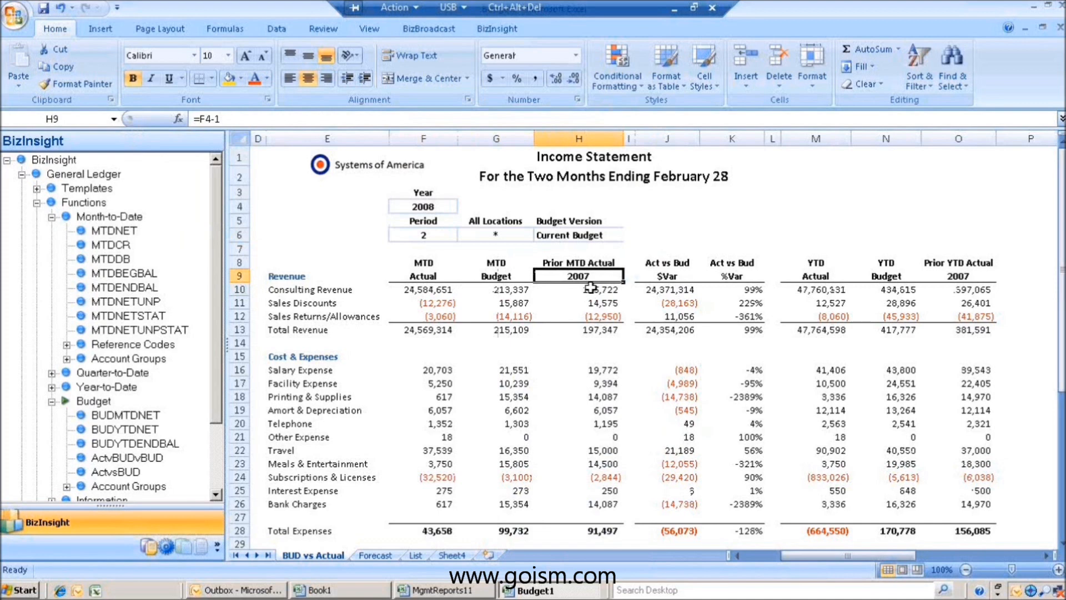
click(679, 290)
click(751, 290)
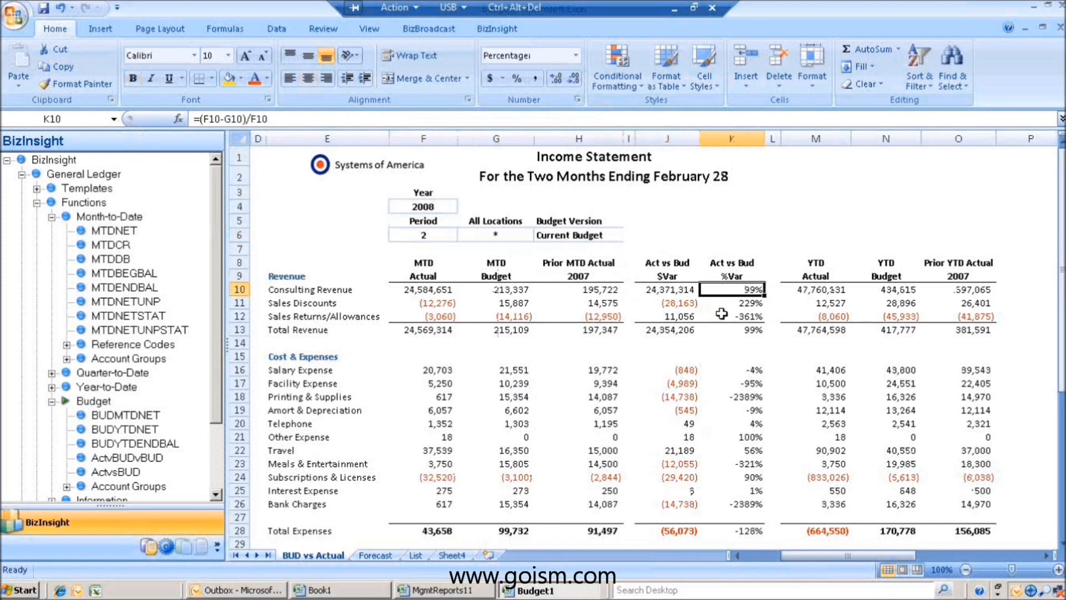
click(677, 289)
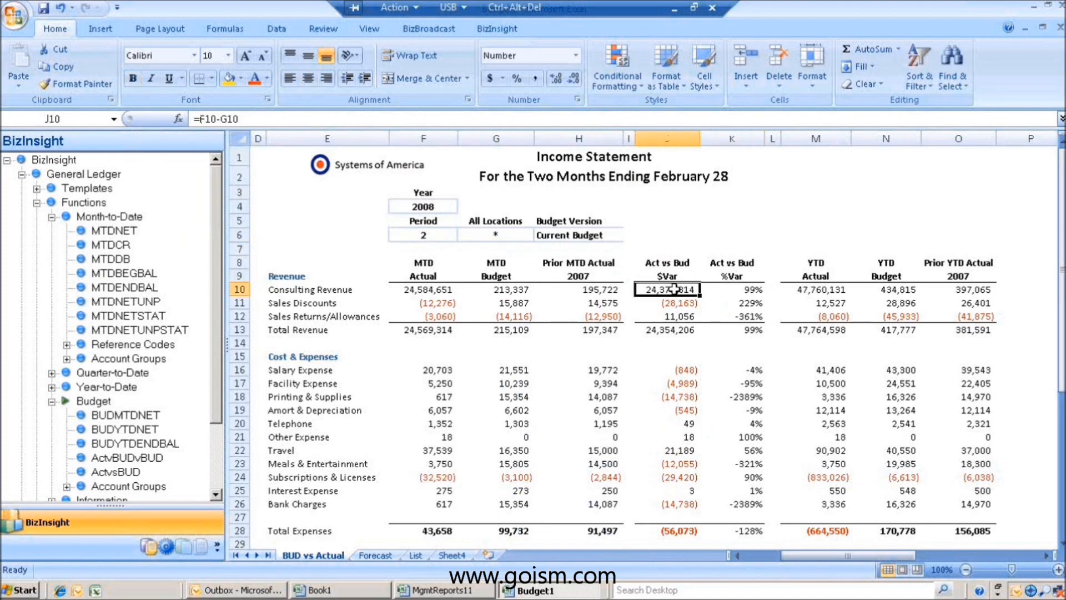
Inspect the Consulting Revenue formulas for YTD Actual, YTD Budget and Prior YTD Actual in M10, N10 and O10.
click(818, 288)
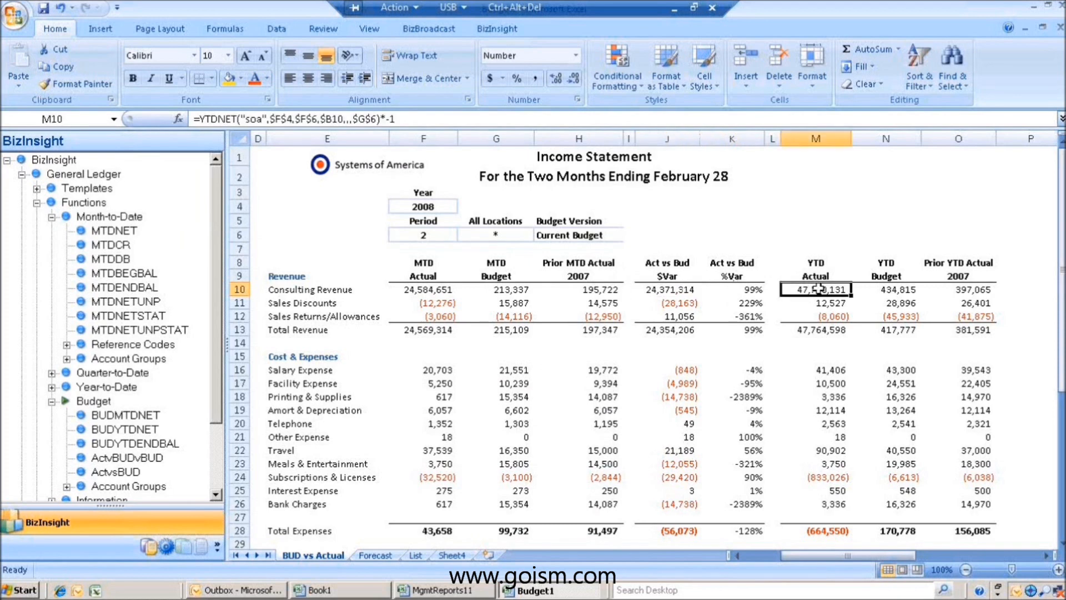
click(895, 286)
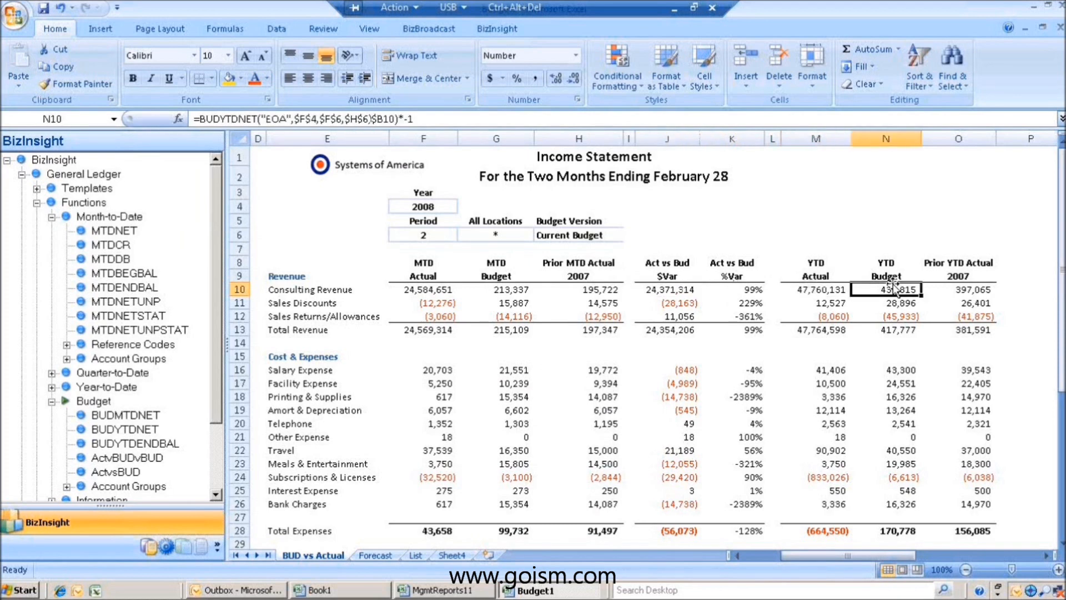
click(968, 290)
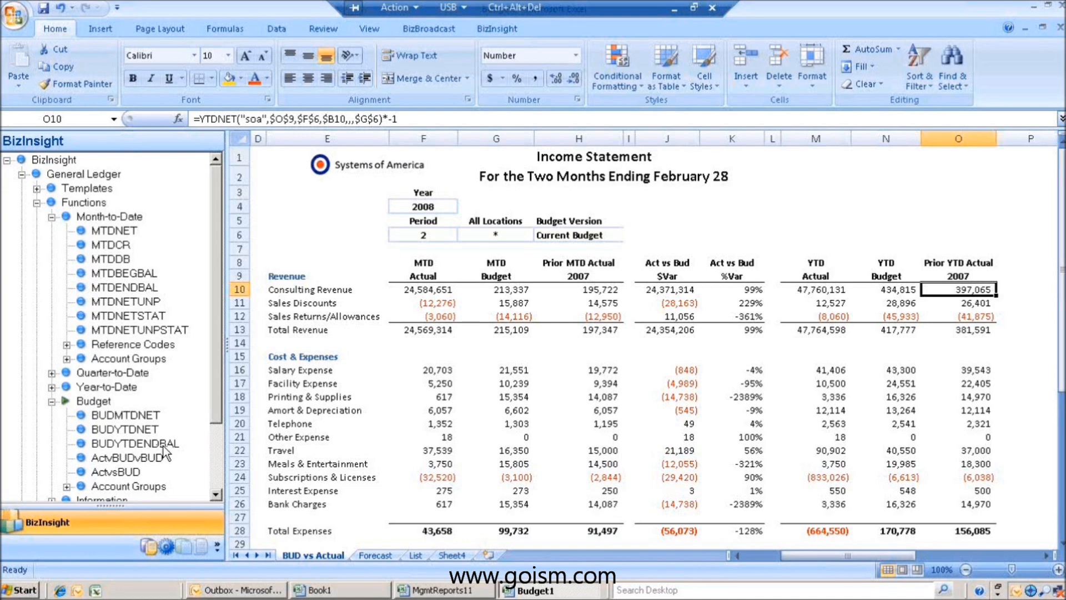
Switch to the Forecast sheet and fill the period 1 Actual column E7:E29 across into period 2.
click(365, 556)
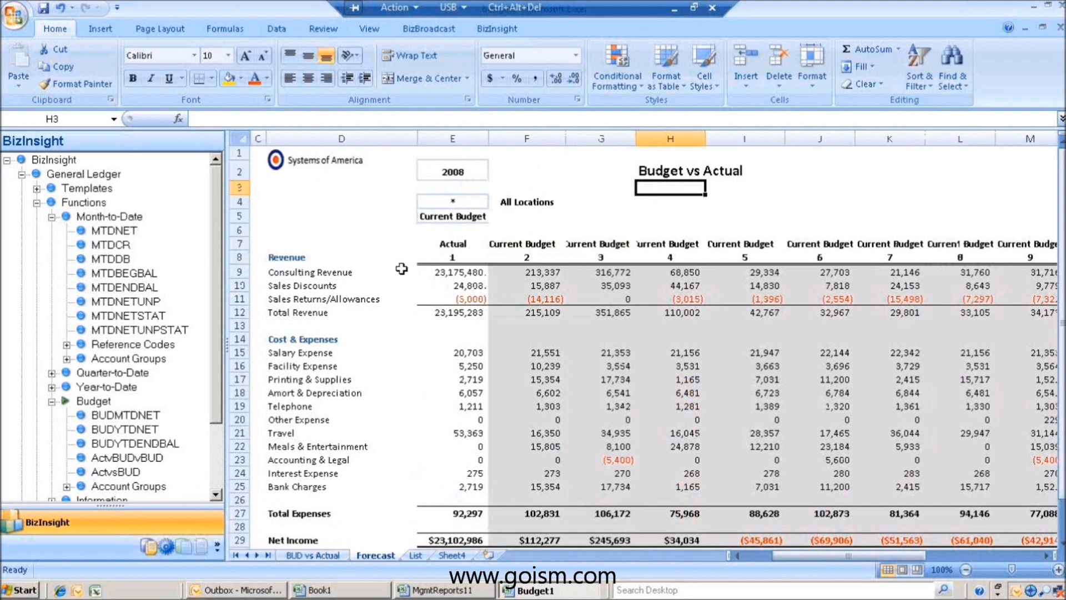
scroll(401, 269, down, 1)
drag(466, 194, 558, 499)
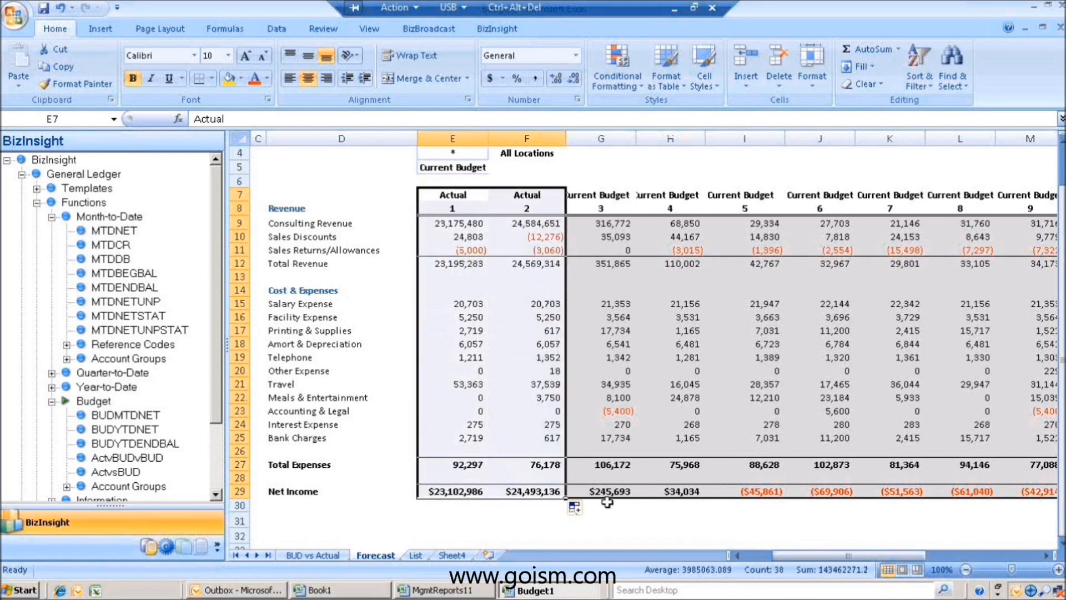
Restore the Current Budget figures in the period 2 column of the Forecast sheet and select the budget version cell E5.
click(603, 505)
drag(526, 196, 603, 495)
drag(668, 195, 497, 528)
scroll(371, 481, up, 1)
click(453, 216)
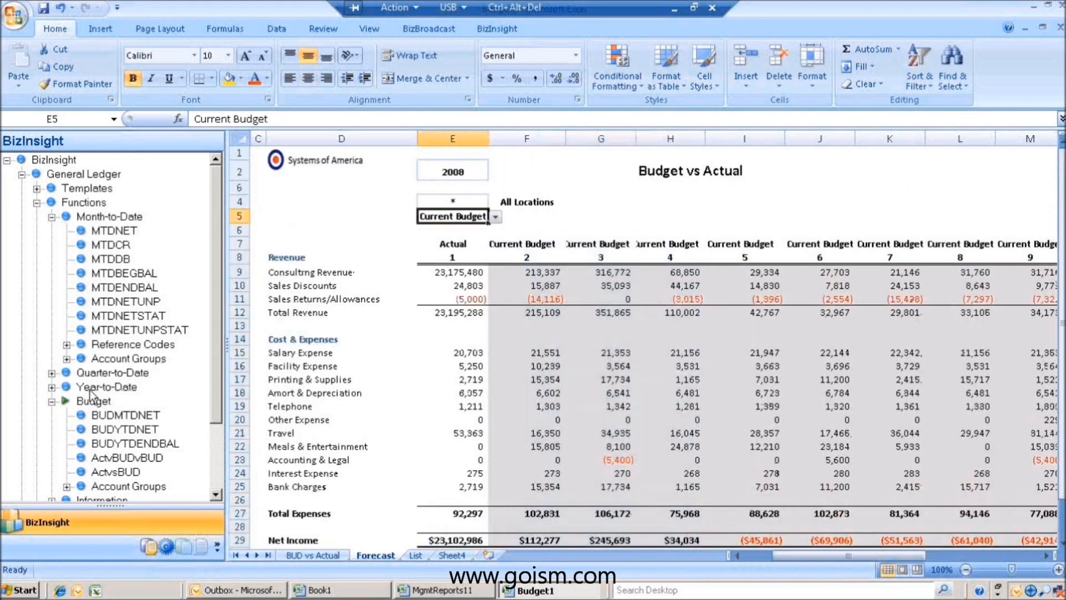
Collapse the Budget and Month-to-Date function groups and open the What If Forecast Analysis template from the Templates branch.
click(52, 401)
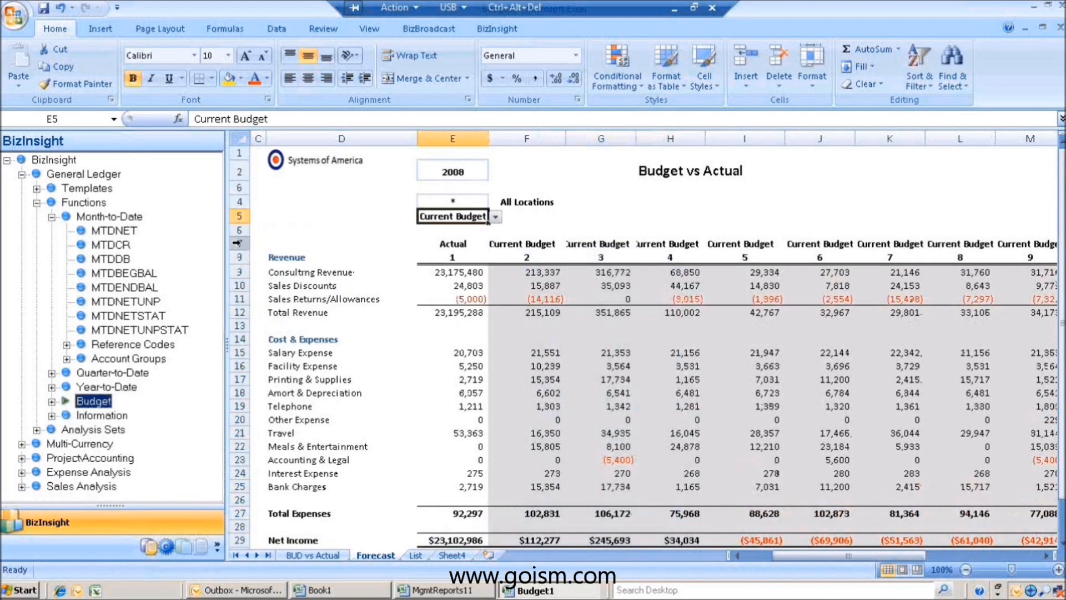
click(51, 217)
click(37, 189)
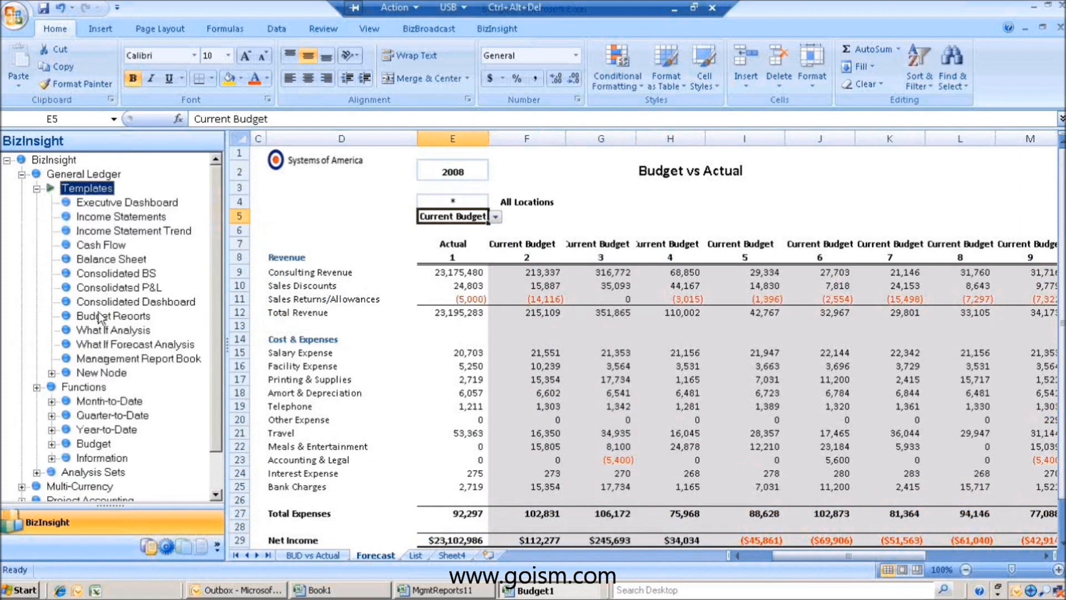
drag(112, 347, 681, 202)
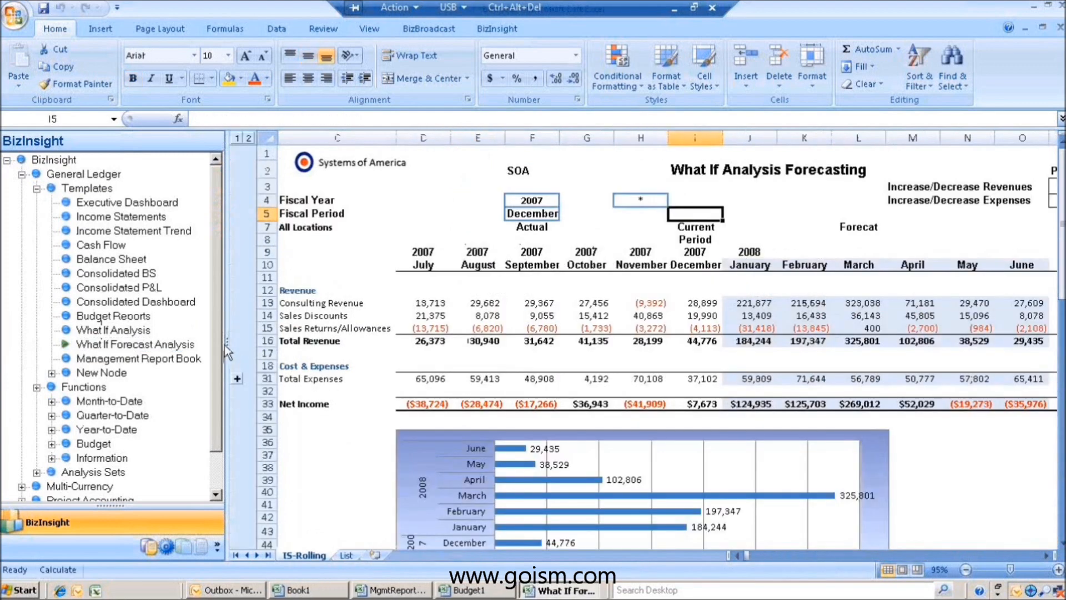
Hide the BizInsight pane and compare the Consulting Revenue formulas of the actual months D13:I13 with those of the forecast months J13:O13.
click(226, 342)
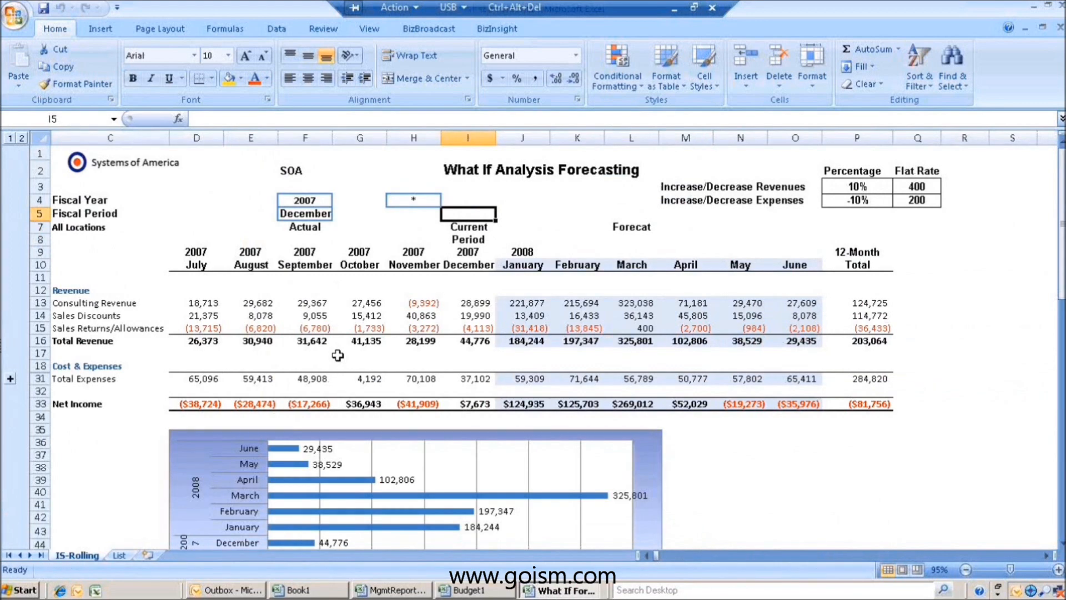
drag(209, 303, 455, 299)
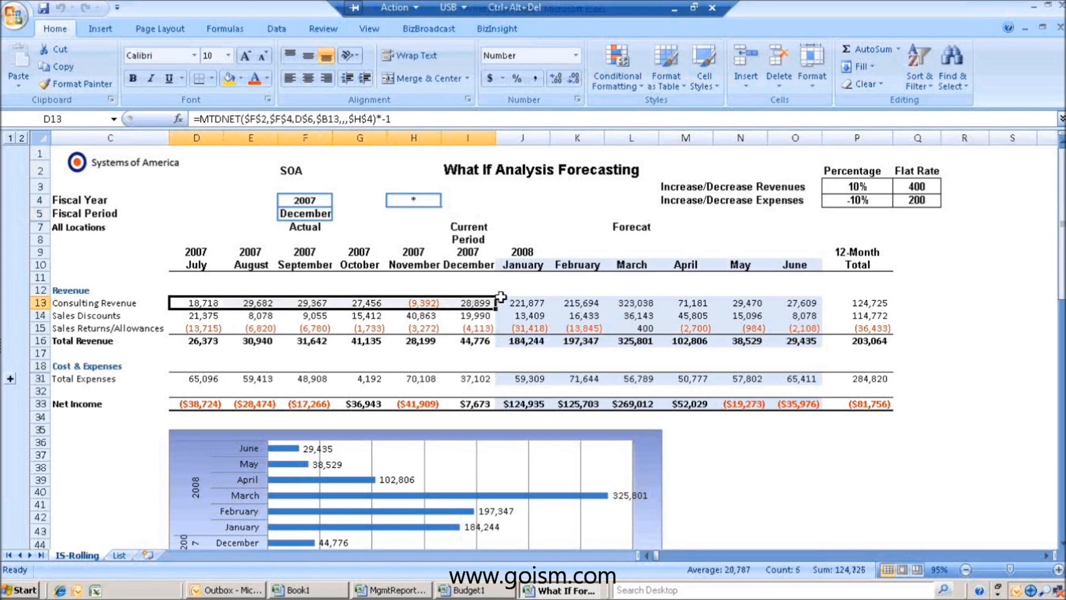
drag(511, 303, 772, 305)
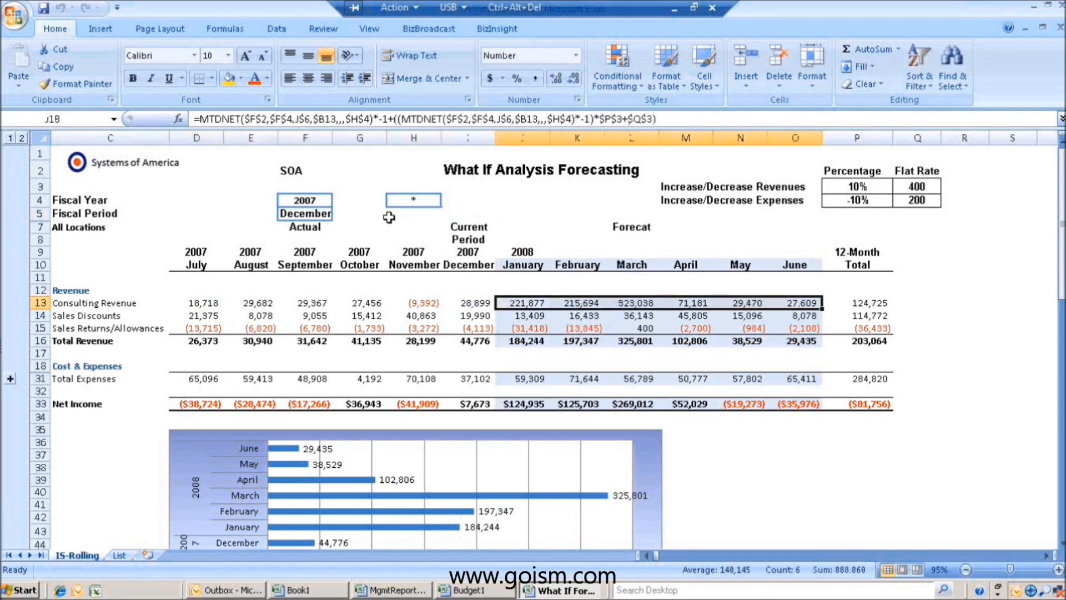
Set the Fiscal Period in F5 to September and expand the grouped expense rows above Total Expenses.
click(322, 214)
click(339, 214)
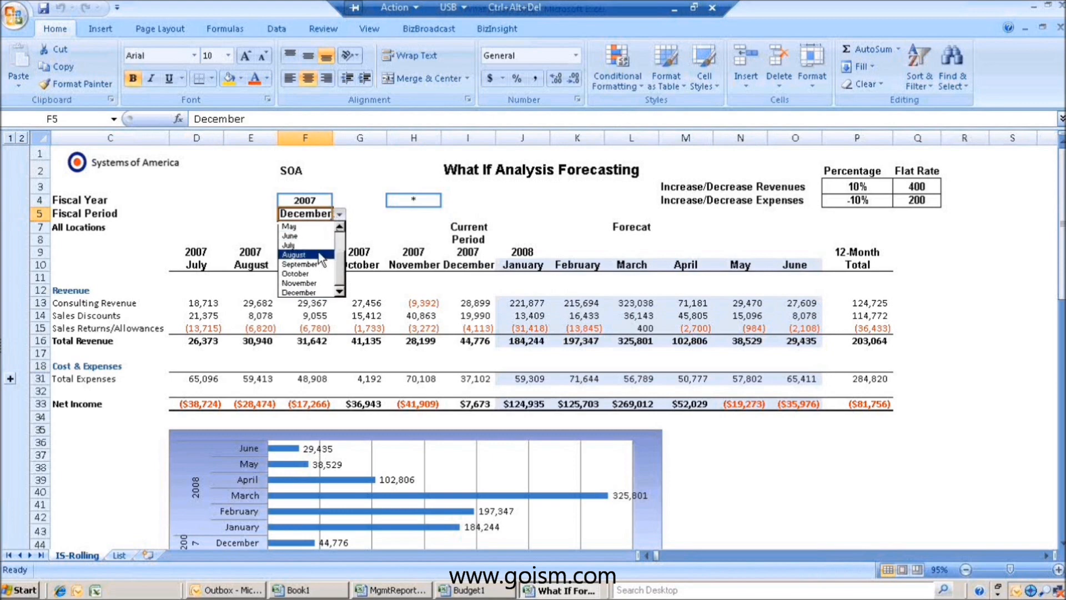
click(299, 265)
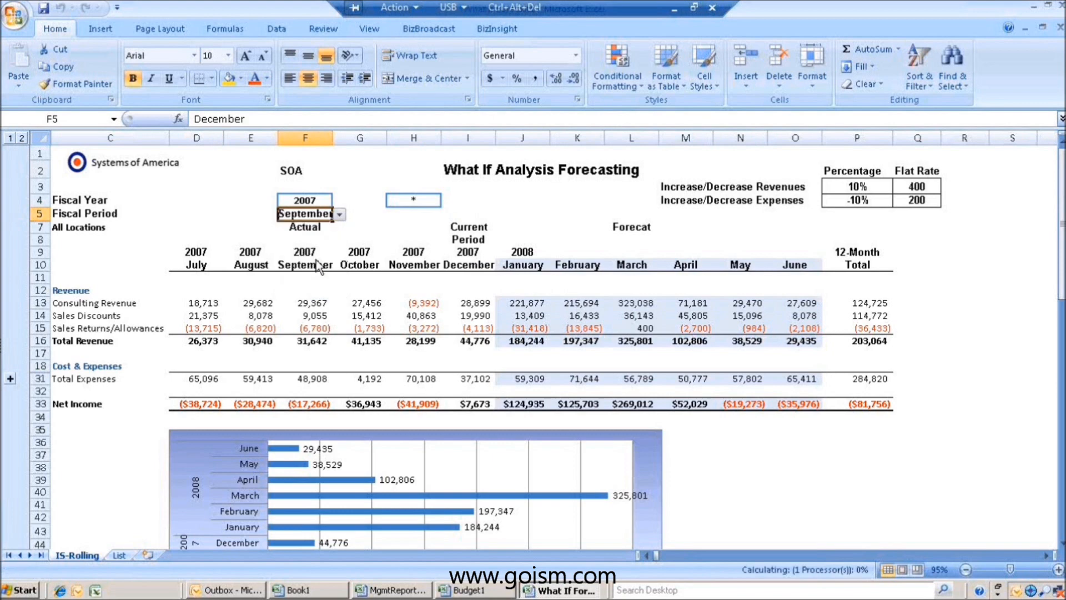
click(11, 379)
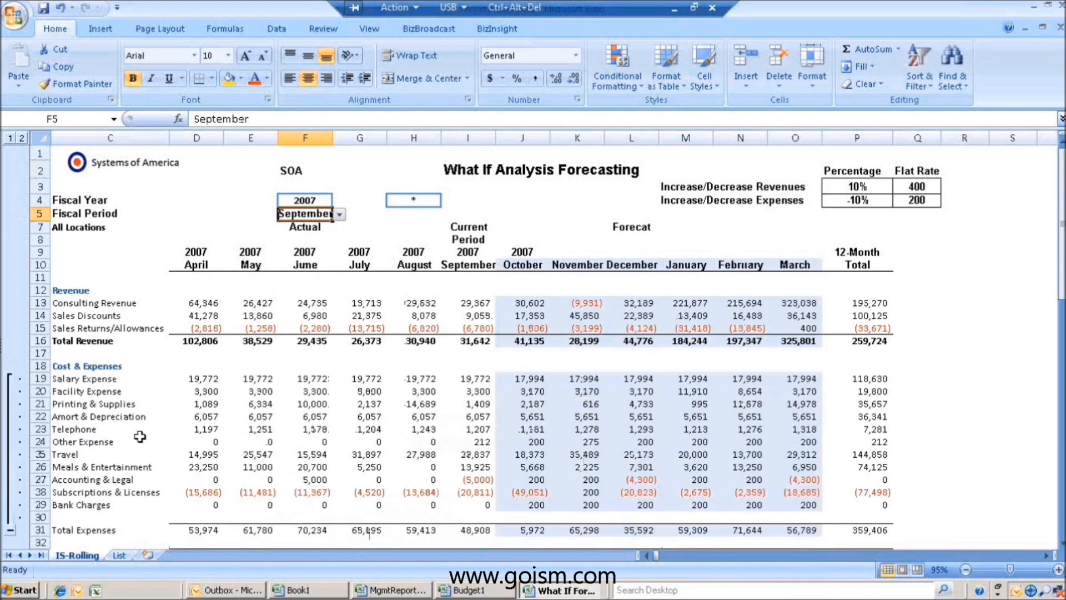
Clear the Flat Rate values in Q3:Q4 and set the percentages to 5% for revenues and -15% for expenses.
drag(910, 186, 907, 197)
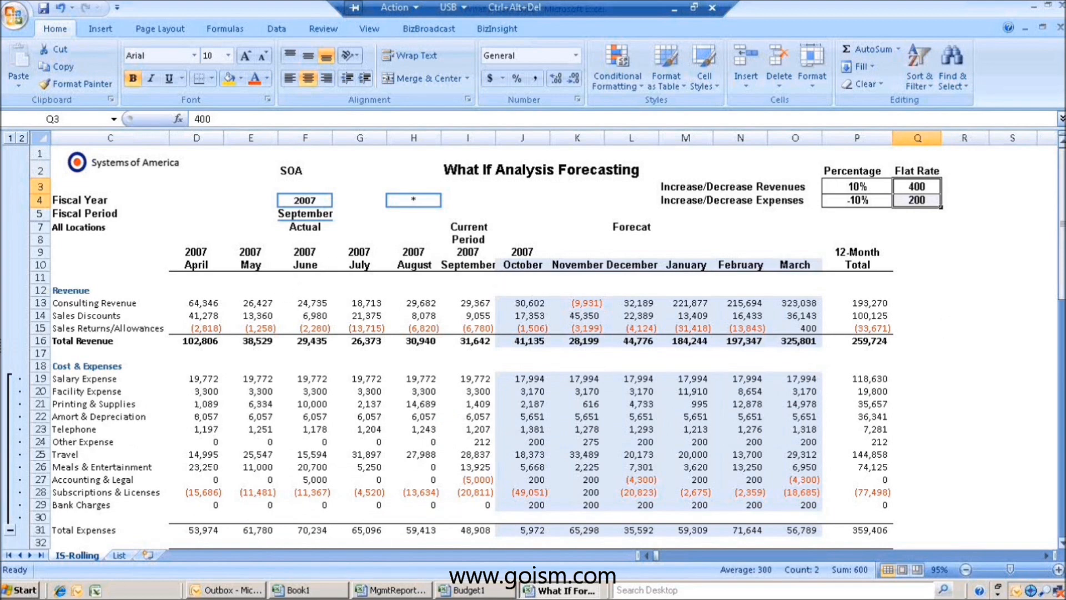
key(Delete)
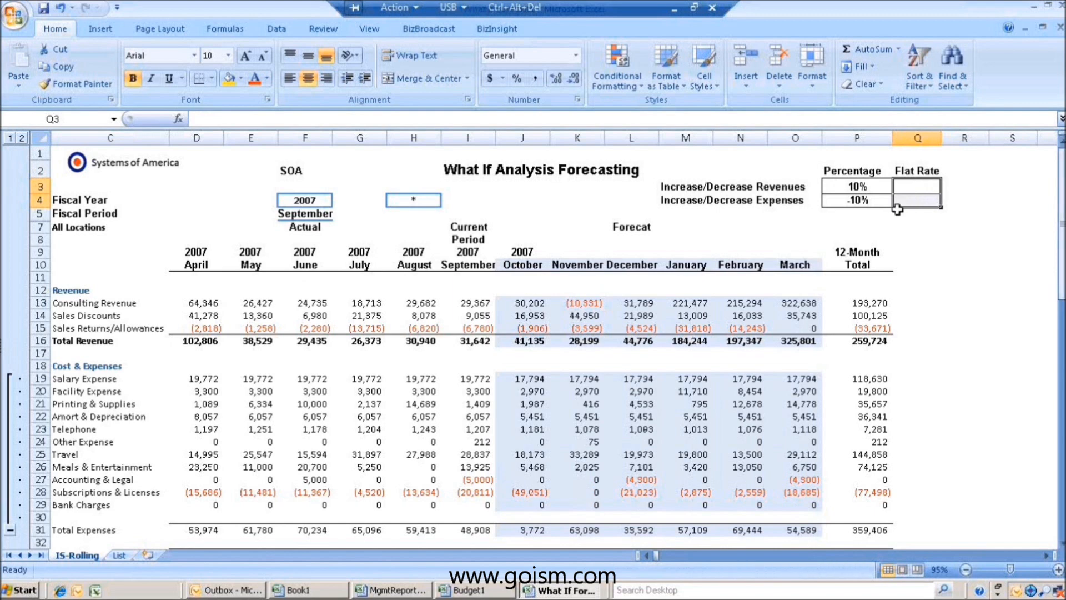
click(880, 189)
text(5)
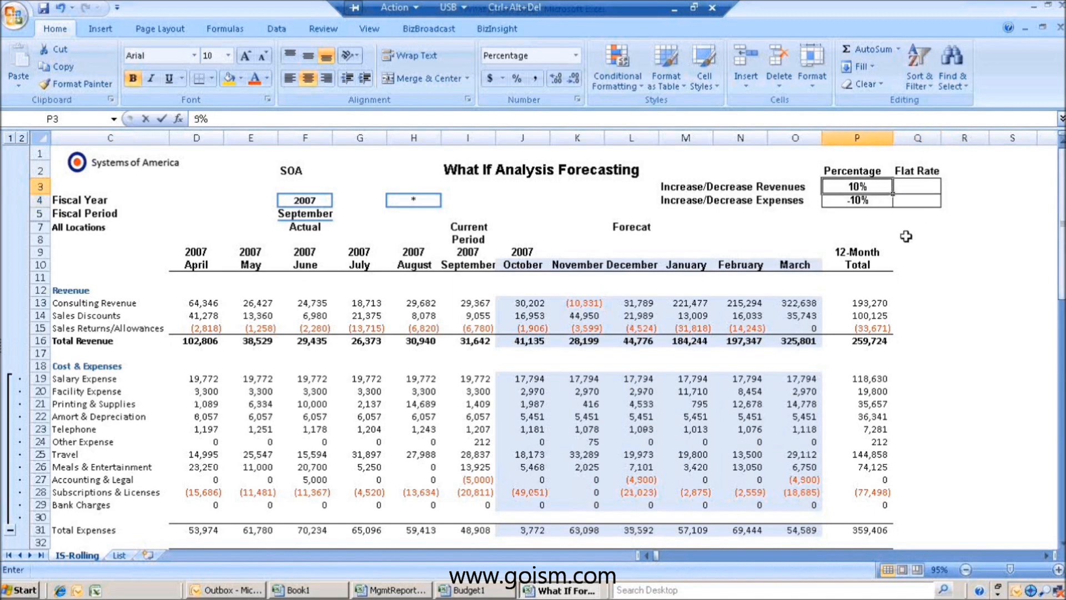
key(Return)
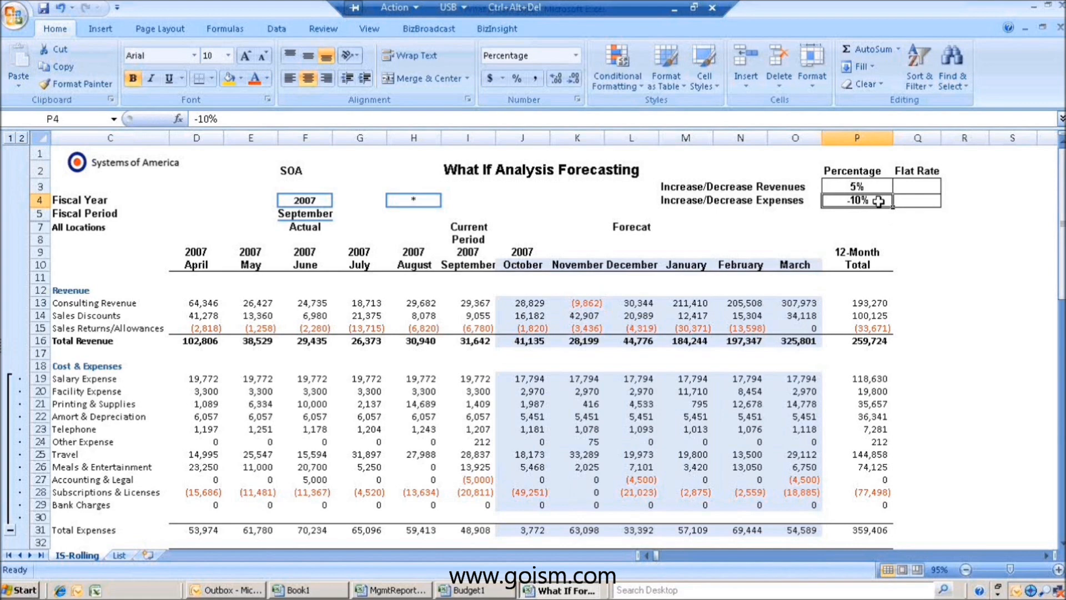
text(-15)
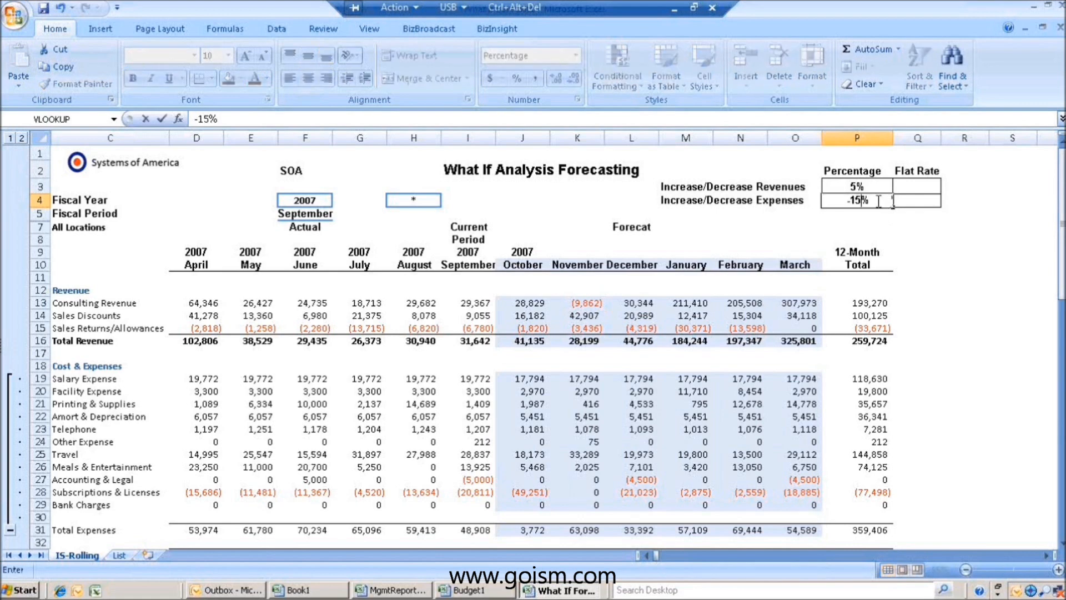
key(Return)
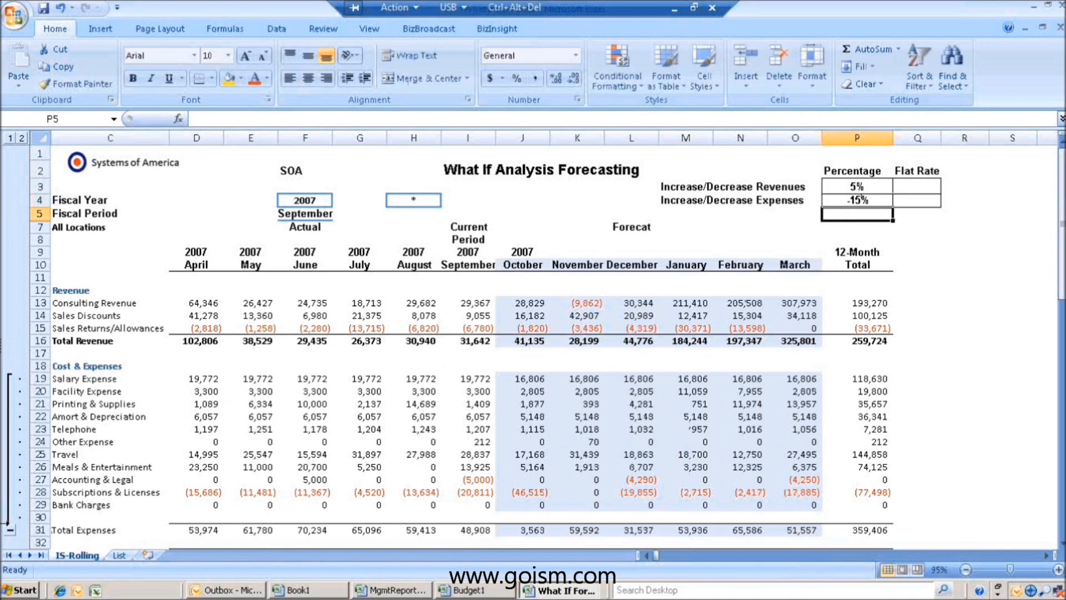
Collapse the detailed expense rows and bring back the BizInsight pane.
click(10, 530)
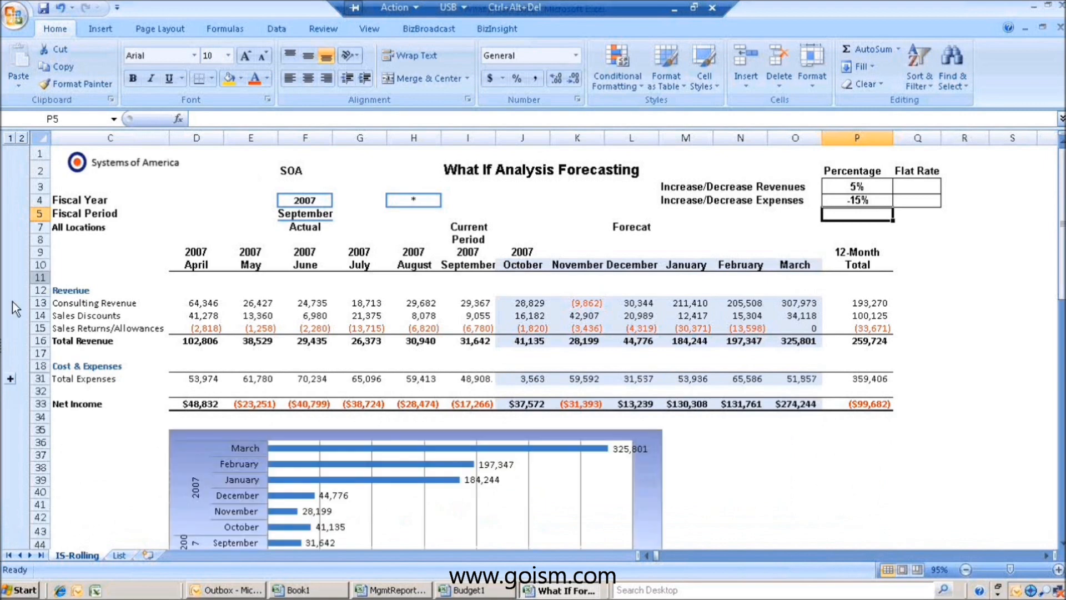
click(2, 348)
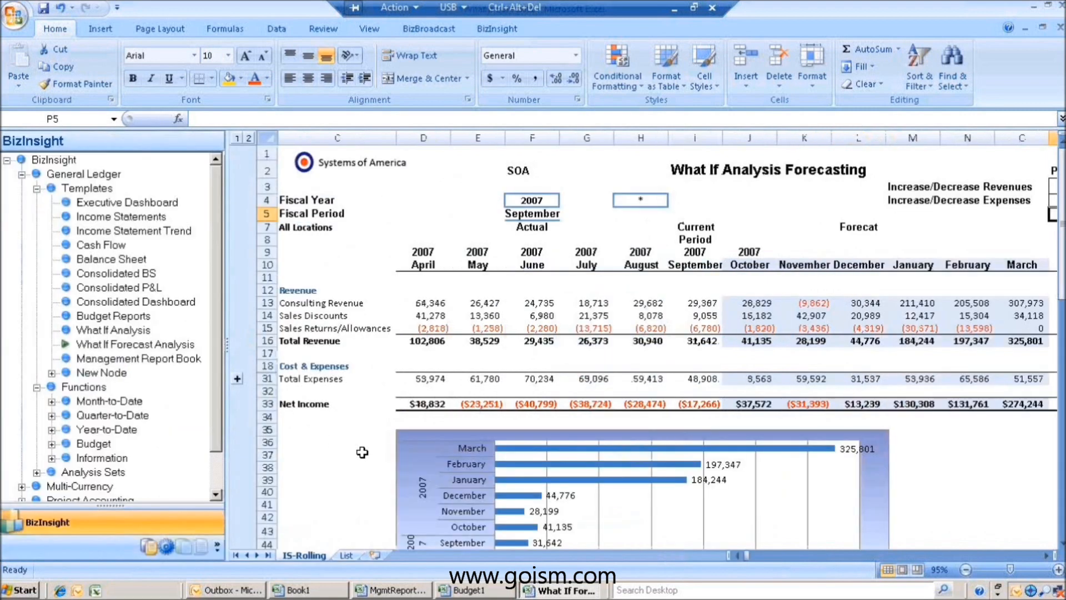
Close the What If Forecast1 workbook without saving the changes.
right_click(566, 590)
click(592, 583)
click(535, 330)
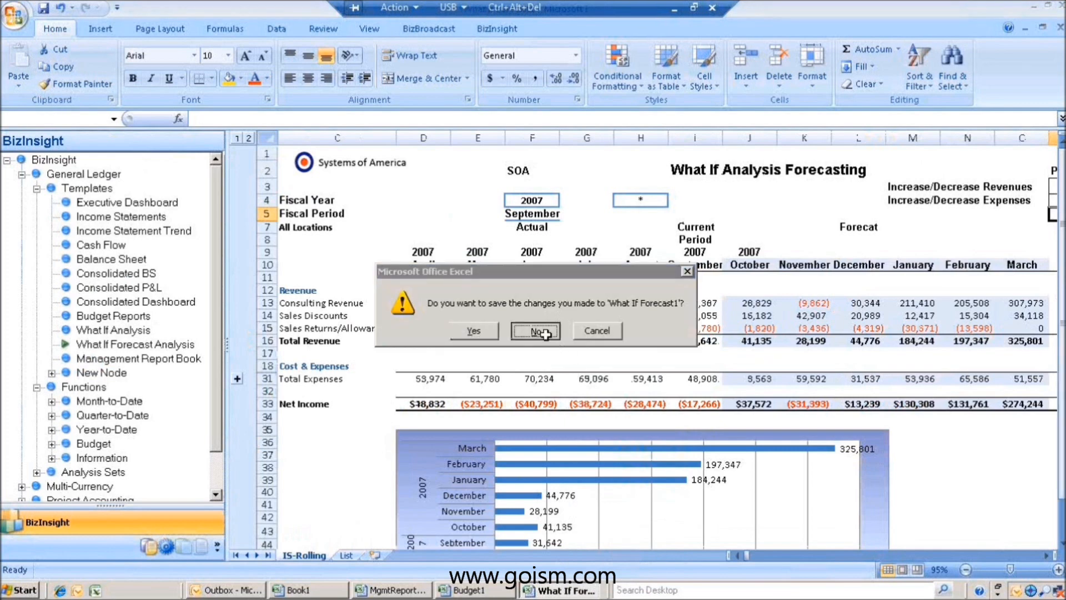
Close the Budget1 workbook.
right_click(549, 593)
click(564, 582)
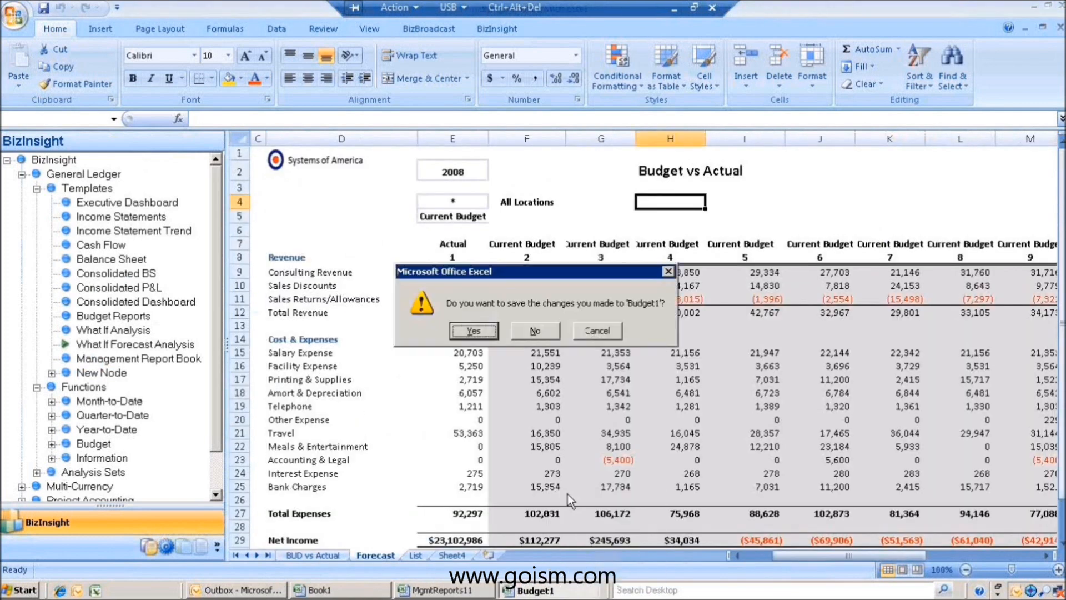
Close the Budget1 and MgmtReports11 workbooks without saving their changes, and collapse the Functions node in the BizInsight tree.
click(532, 331)
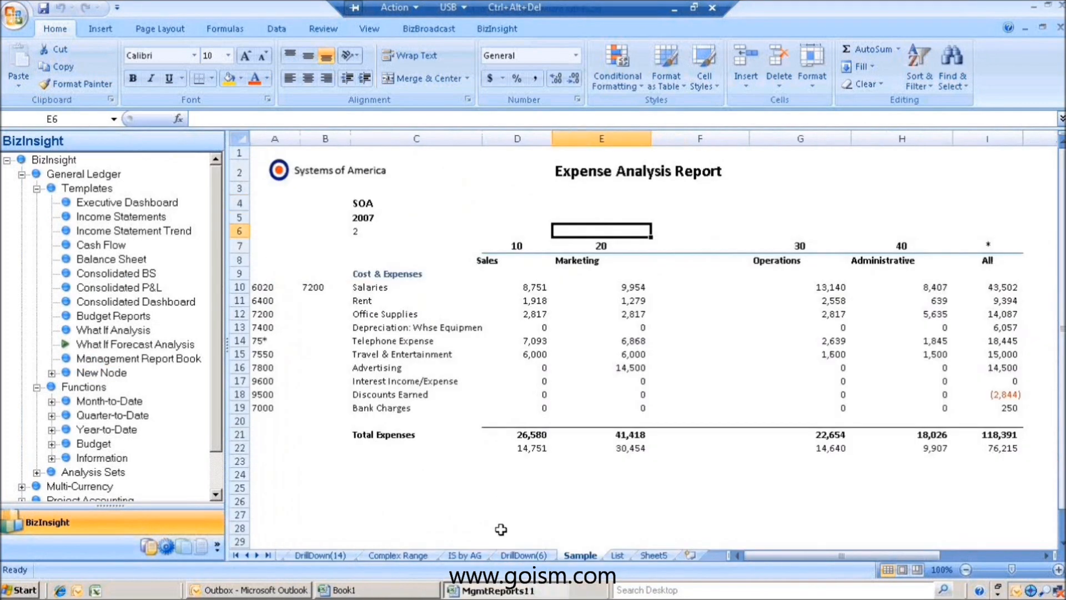
click(37, 387)
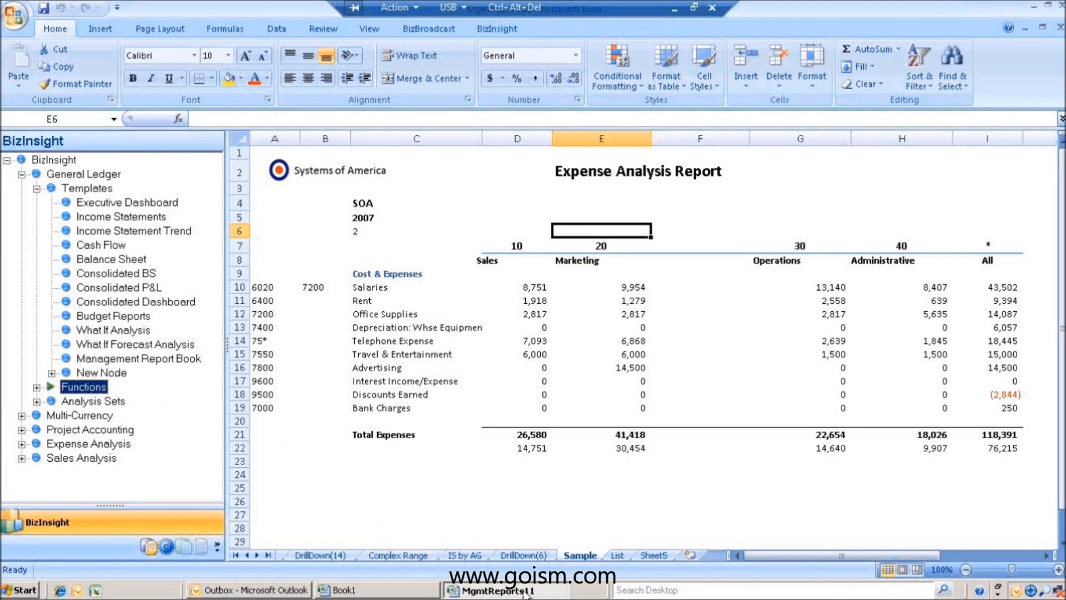
click(547, 327)
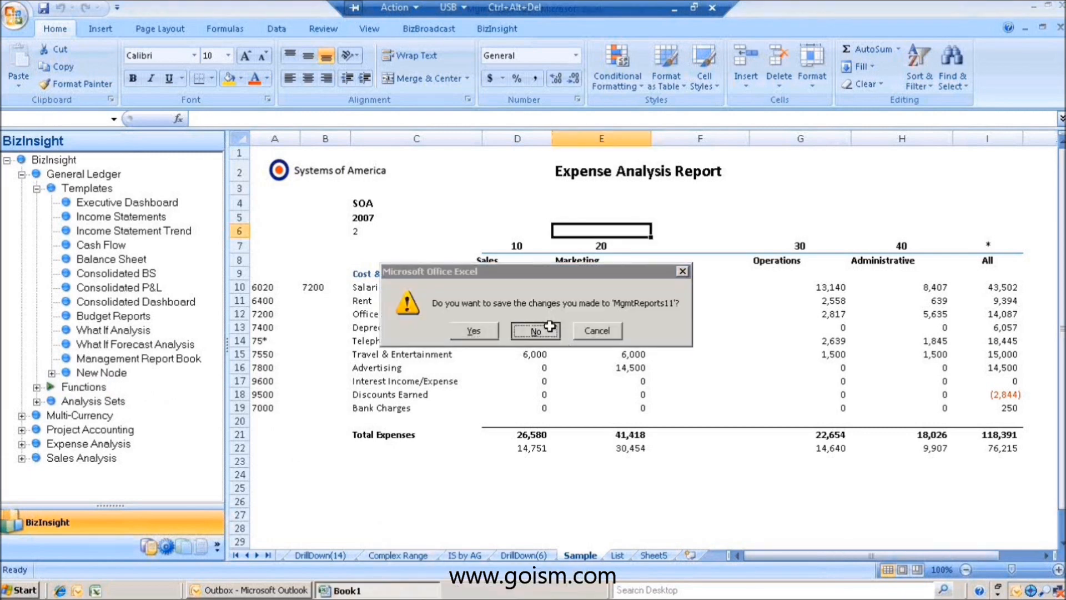
Open the Management Report Book template and show its Cover sheet.
drag(94, 366, 388, 300)
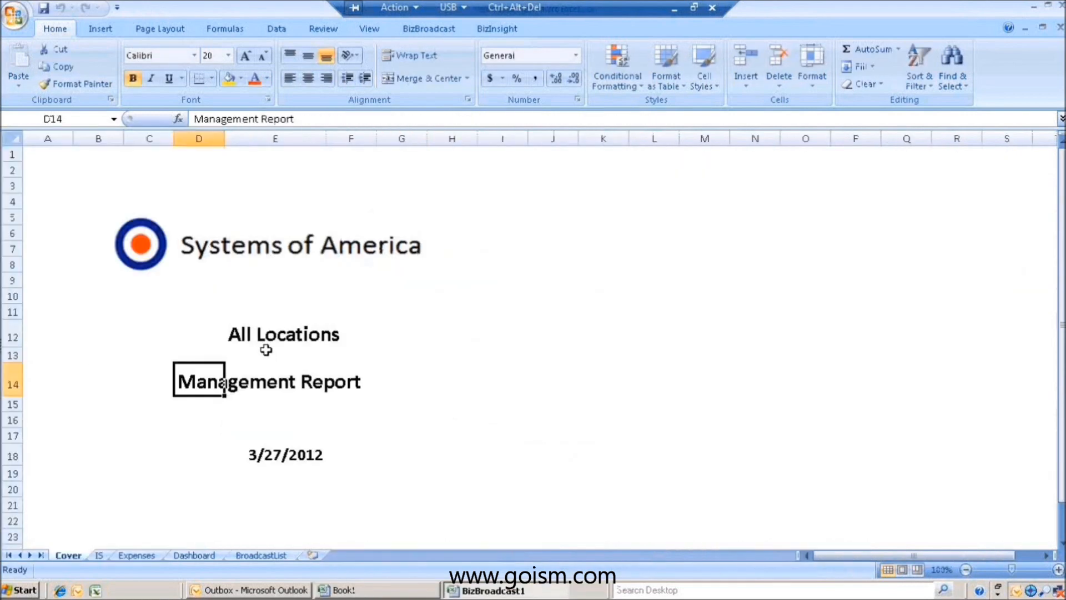
click(268, 355)
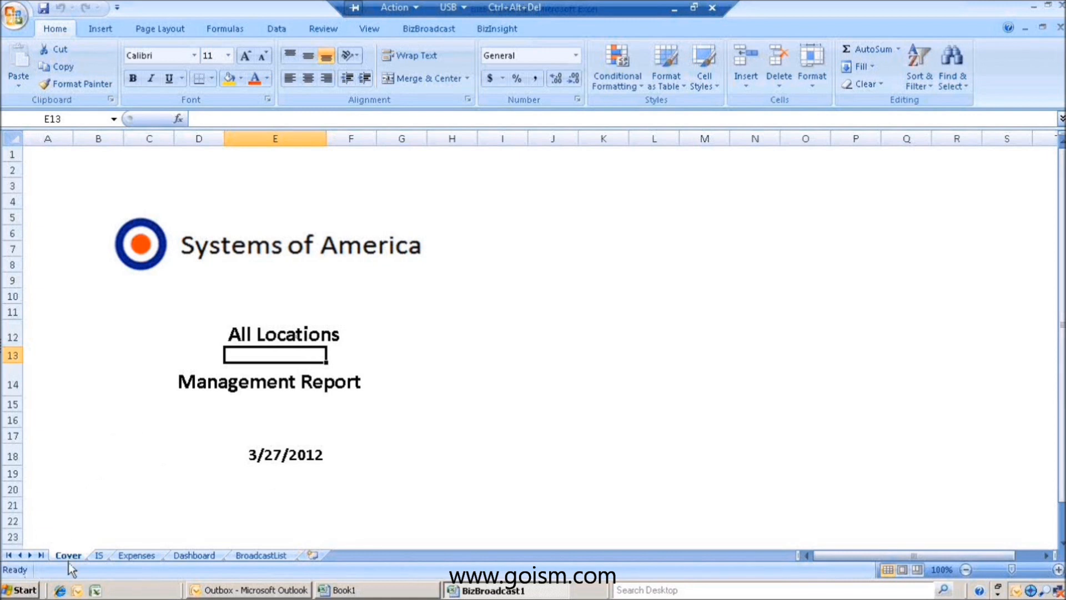
click(255, 517)
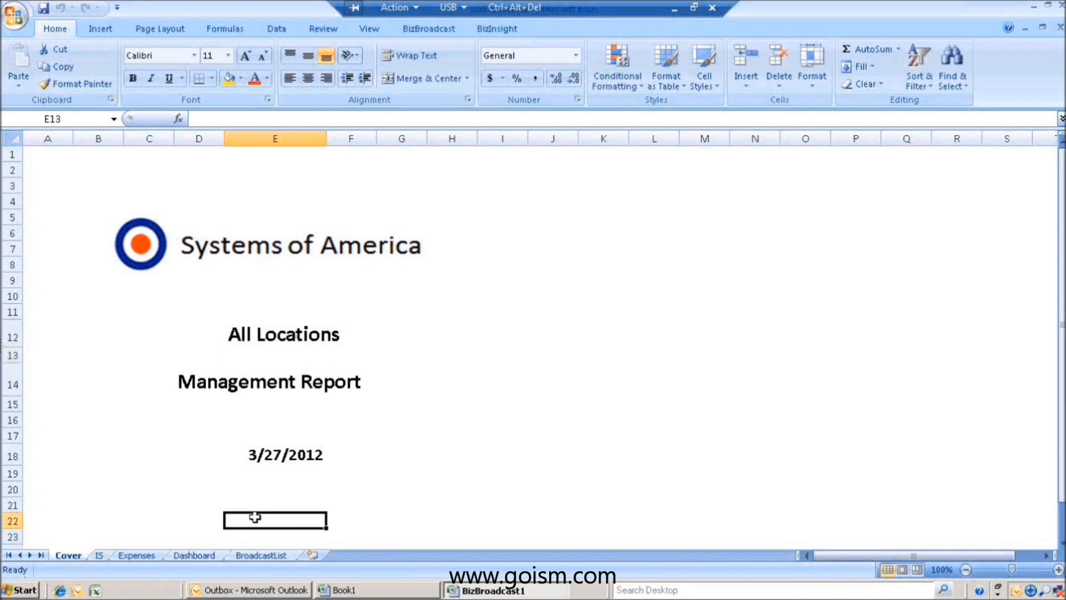
Launch the FRx 6.7 Report Designer and dismiss the accounting systems registration notice.
click(33, 592)
click(338, 511)
click(6, 596)
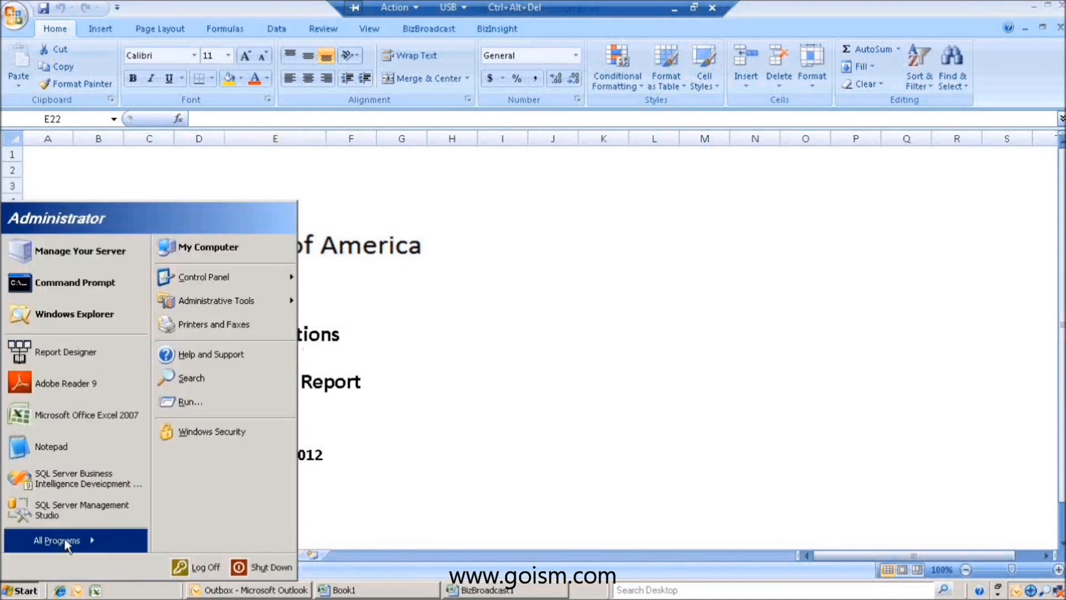
mouse_move(65, 537)
mouse_move(218, 314)
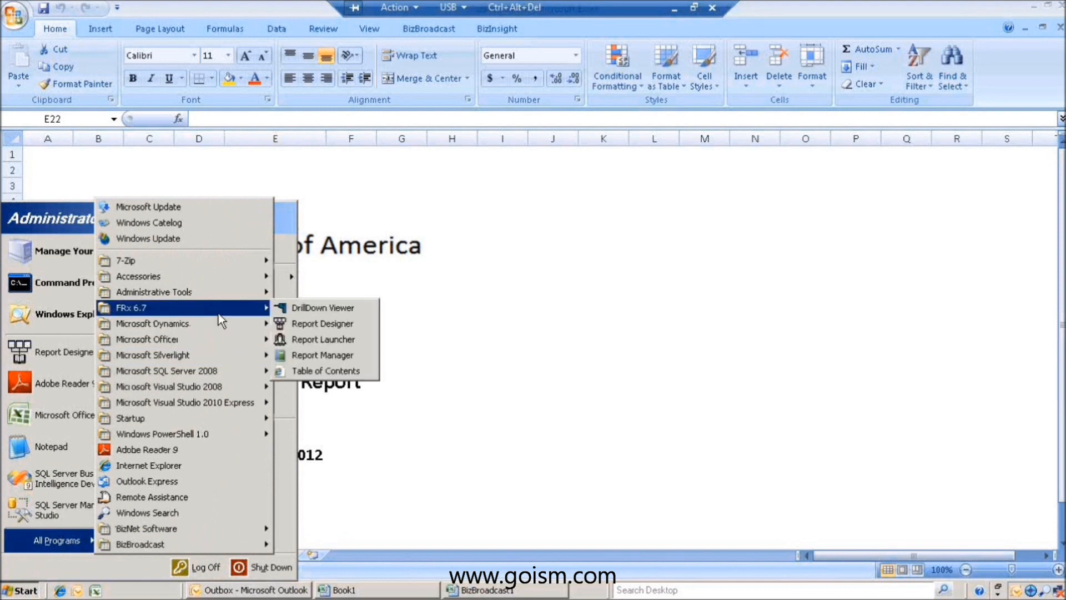
click(316, 331)
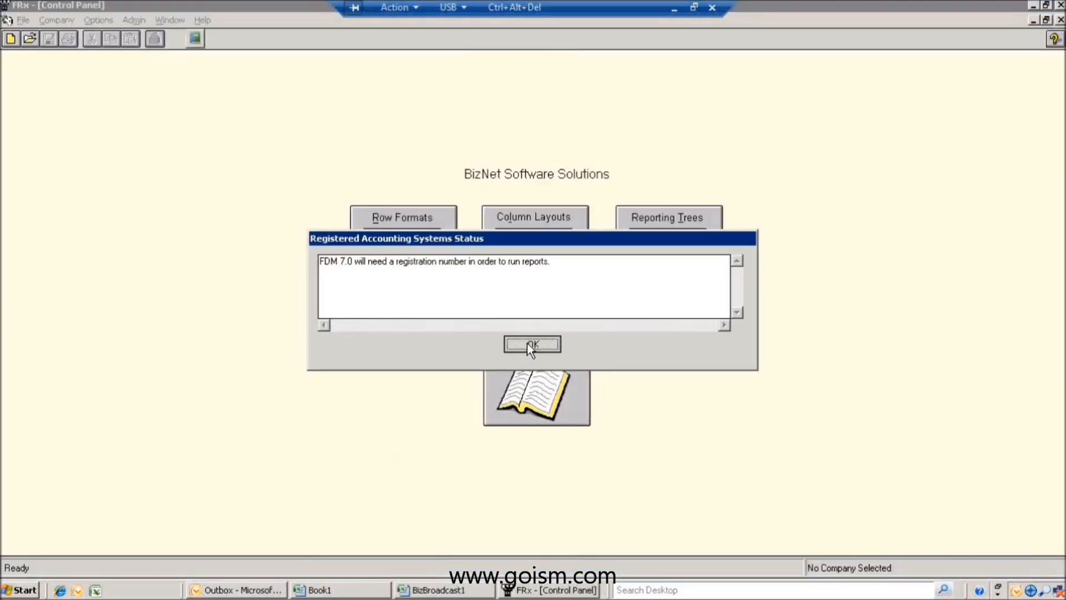
click(528, 341)
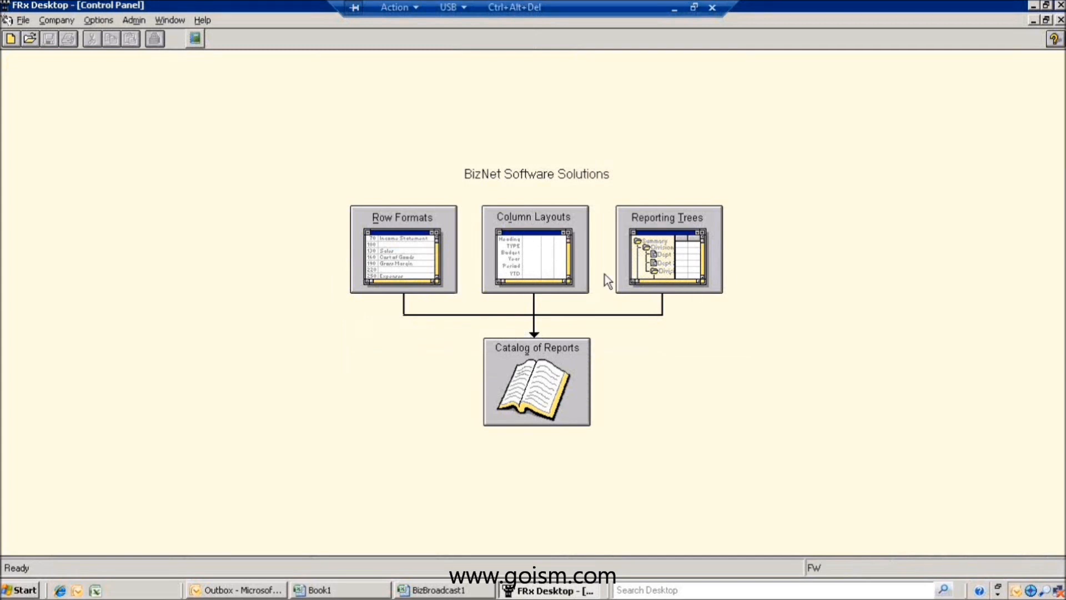
Open the row format IncStmt_Demo GP in the FRx Report Designer.
click(390, 258)
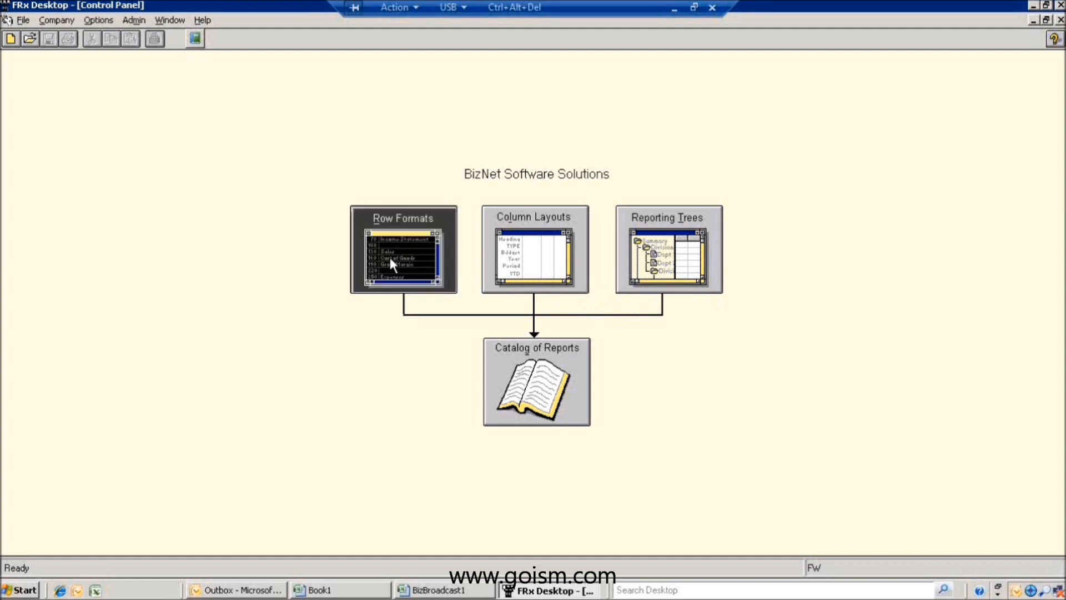
drag(693, 257, 692, 300)
click(401, 264)
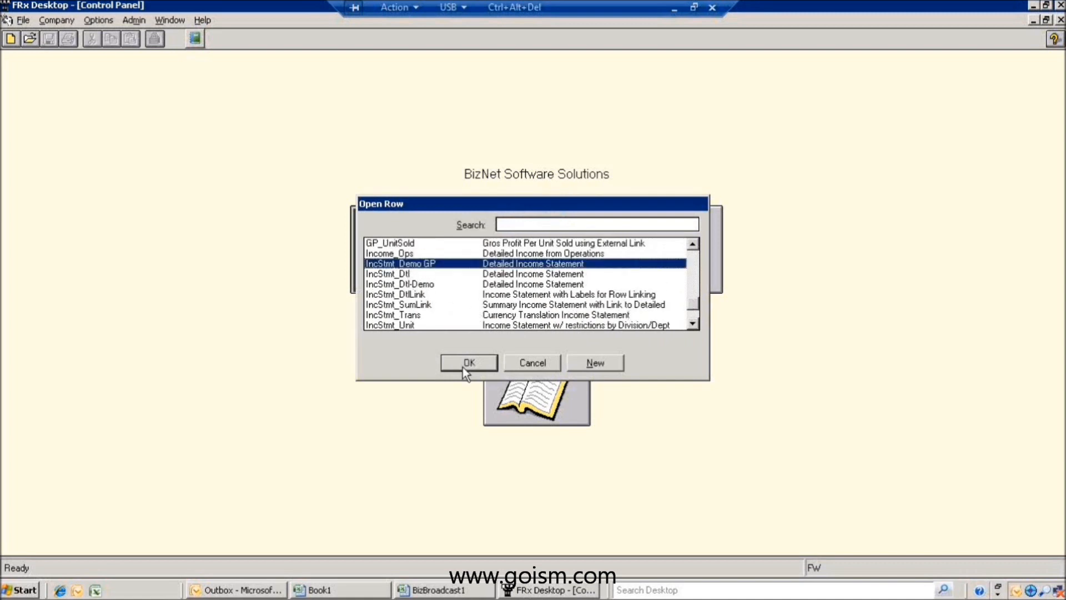
click(462, 365)
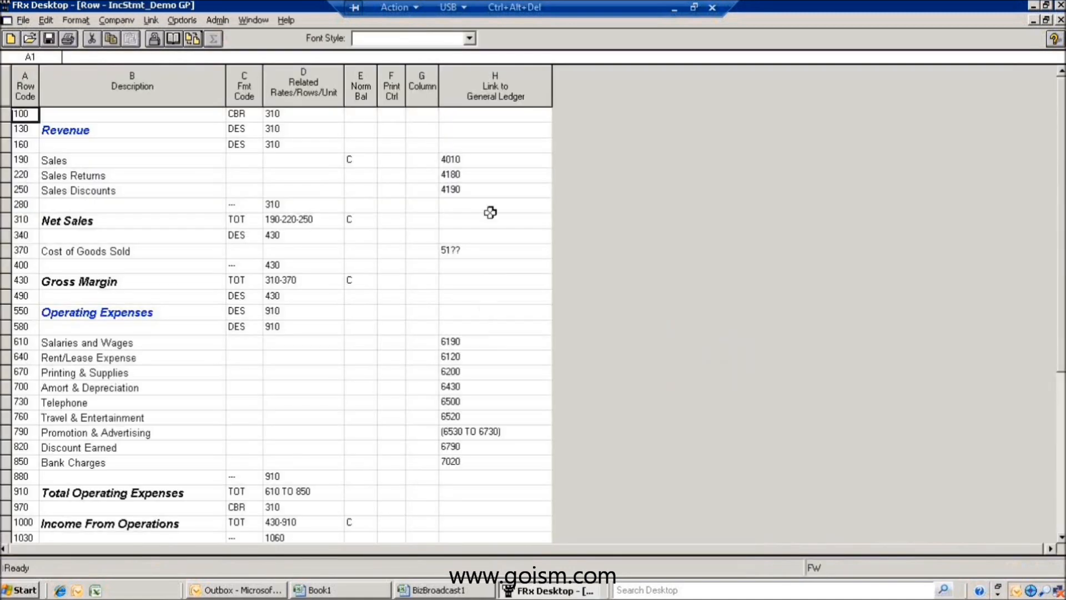
Copy the row format from the Revenue description through row 1270, including the General Ledger link column.
click(467, 160)
drag(465, 187, 462, 457)
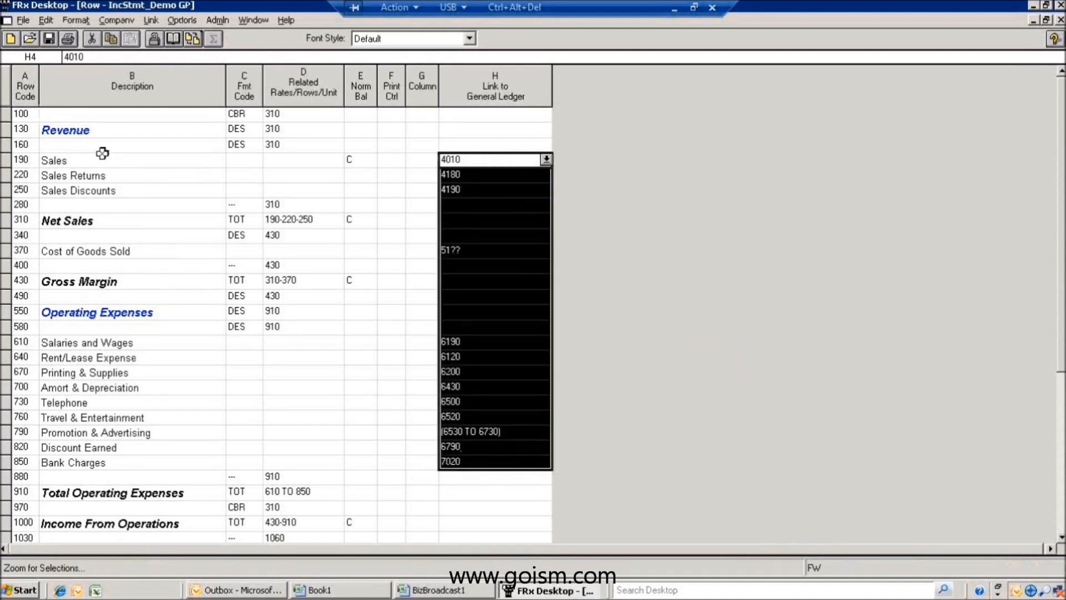
drag(72, 130, 471, 440)
right_click(271, 281)
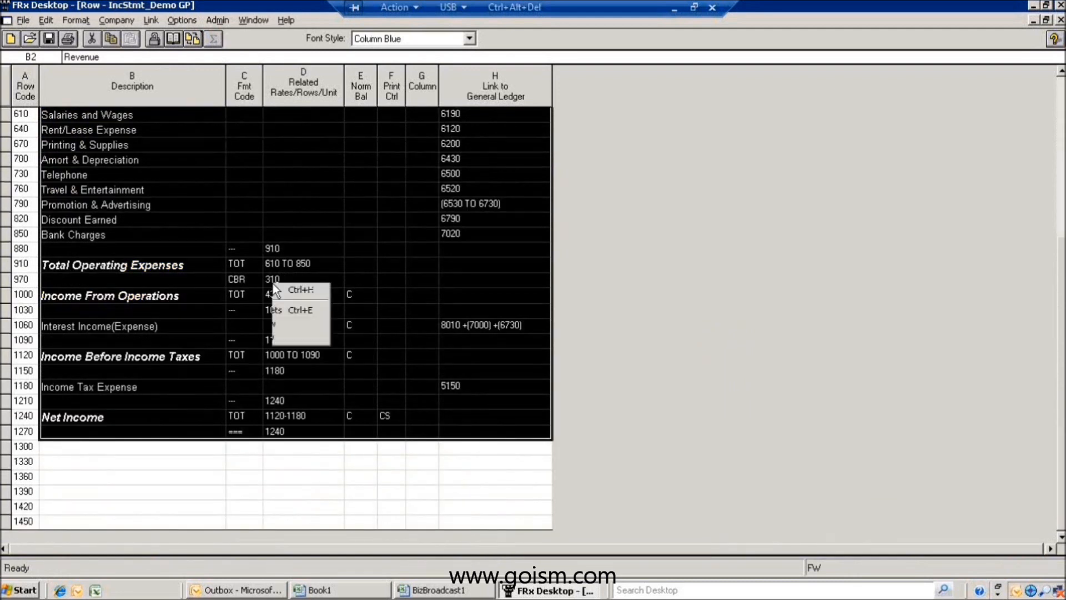
click(298, 305)
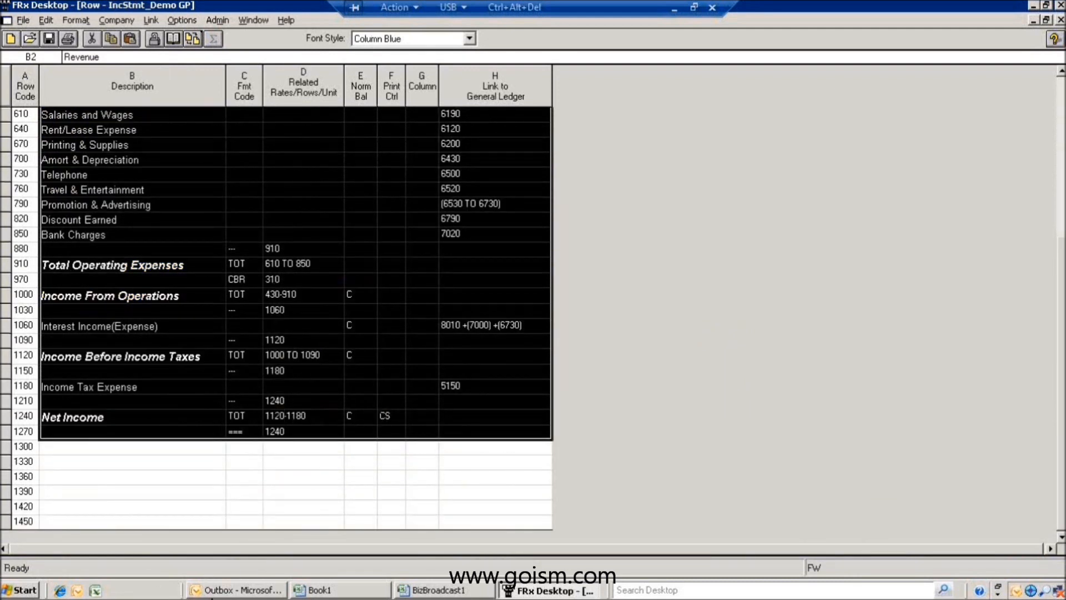
Switch to the Book1 workbook in Excel and paste the copied rows at cell D7 of Sheet1.
click(333, 590)
click(203, 249)
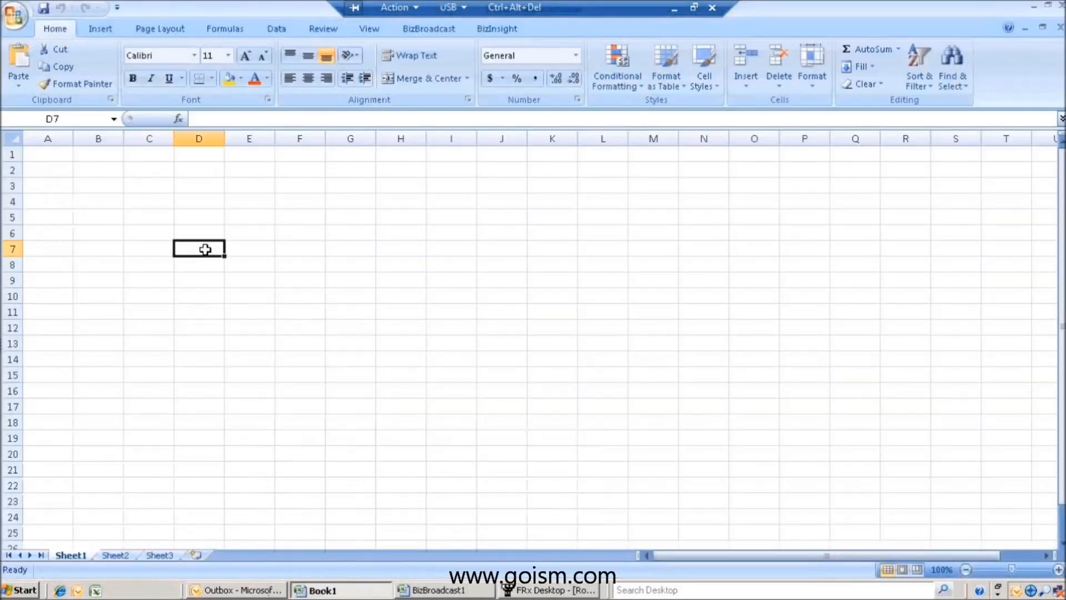
right_click(205, 249)
click(211, 295)
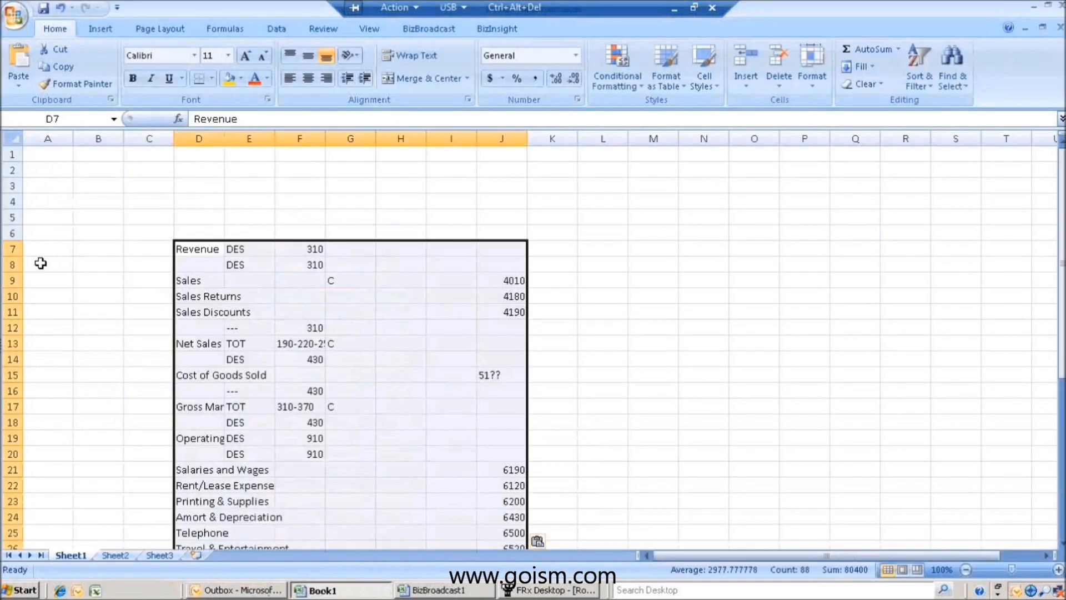
Expand the BizInsight pane and delete columns E to H from the pasted row format.
click(4, 354)
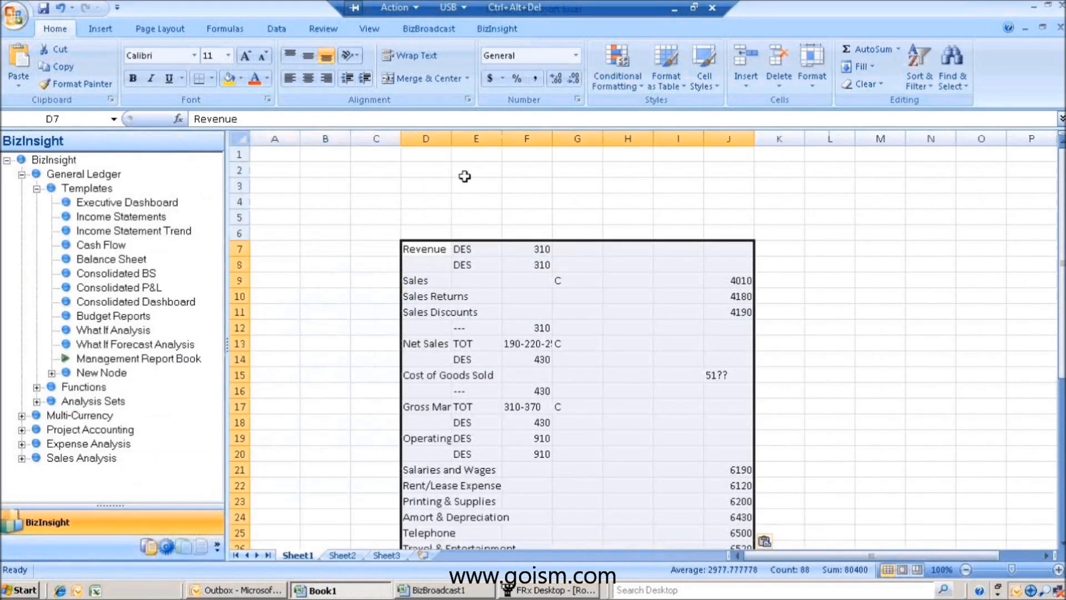
drag(450, 140, 700, 138)
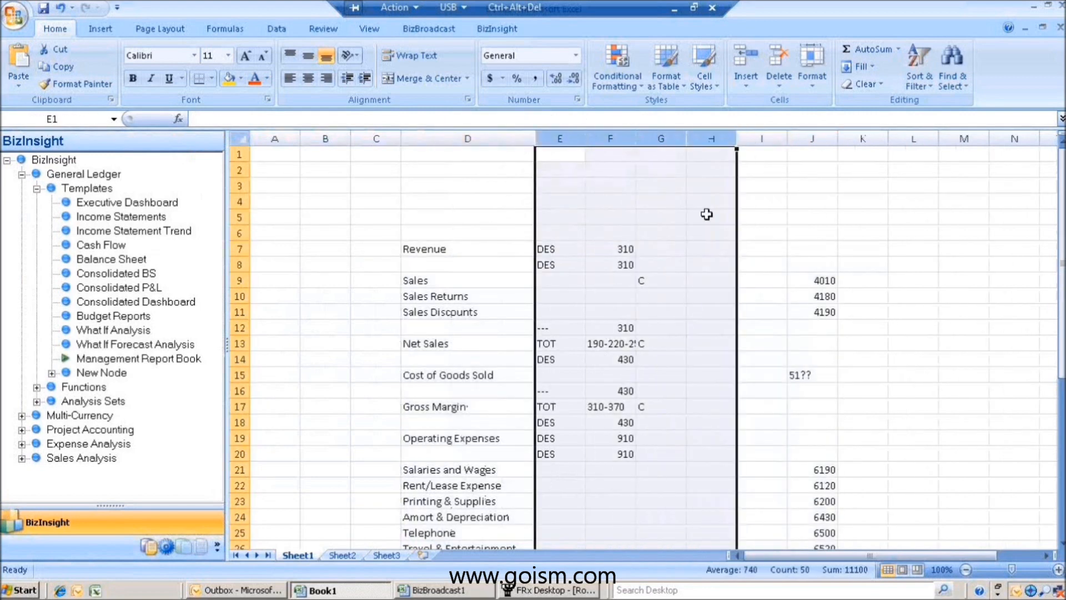
right_click(590, 226)
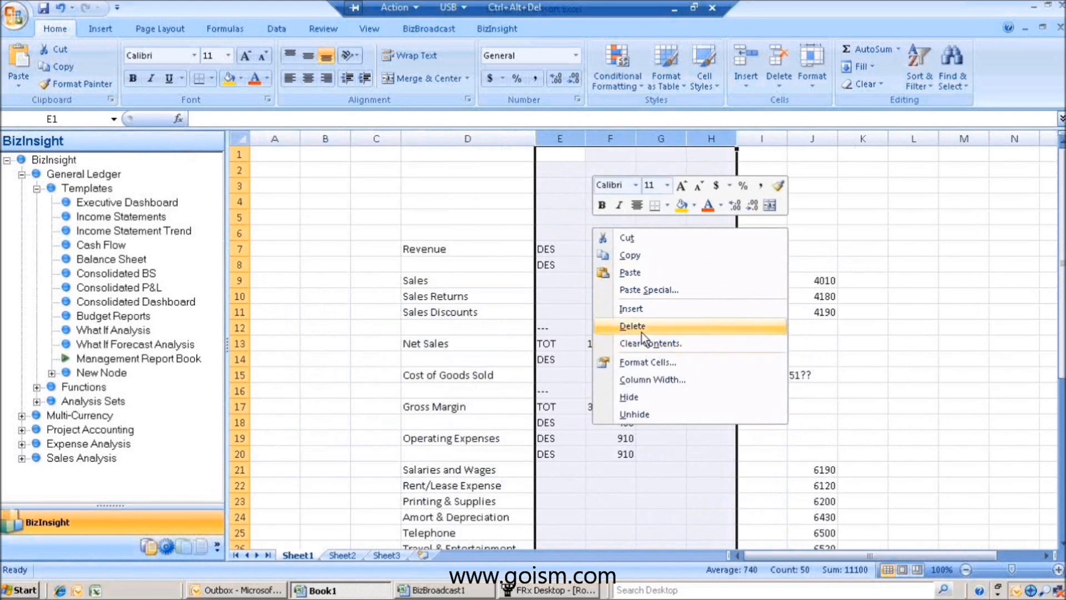
click(640, 330)
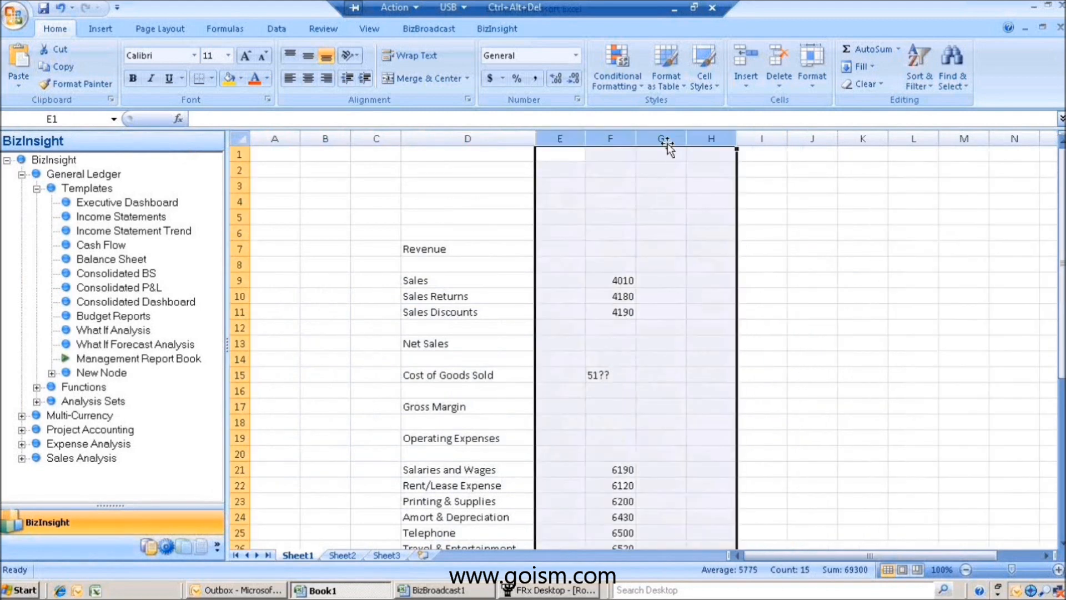
Center the account numbers in column F and select the Cost of Goods Sold account cell.
click(610, 139)
click(309, 78)
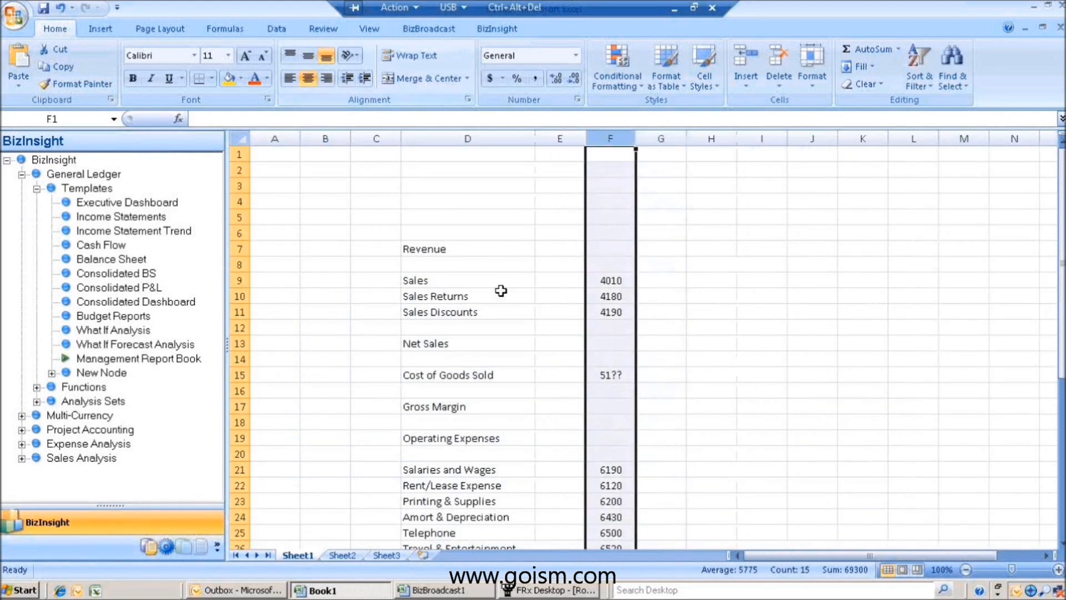
click(613, 373)
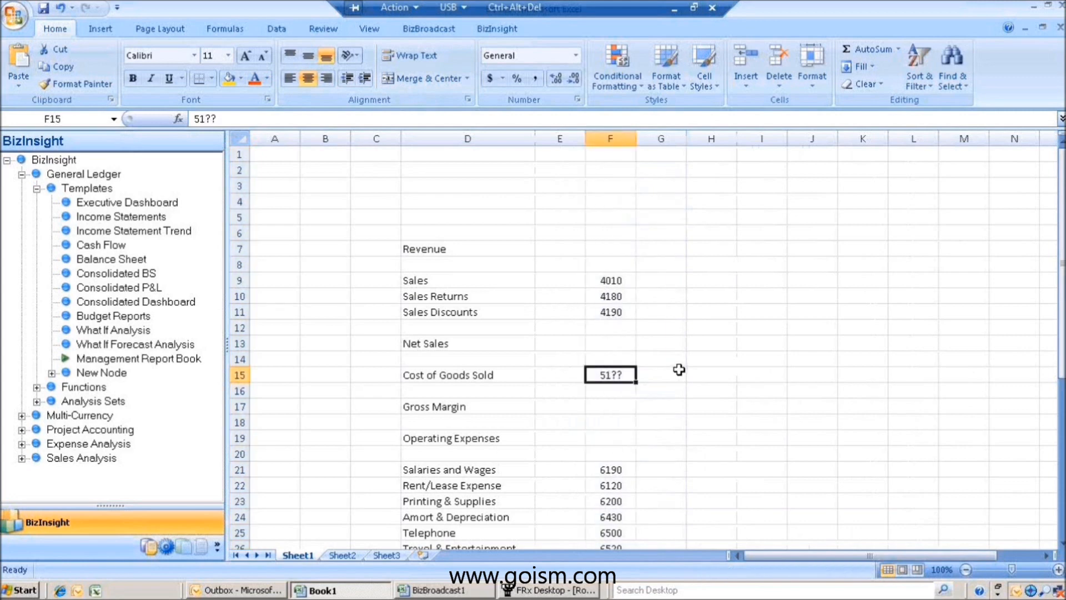
Switch back to FRx, close the current row format and open IncStmt_Dtl-Demo.
click(568, 591)
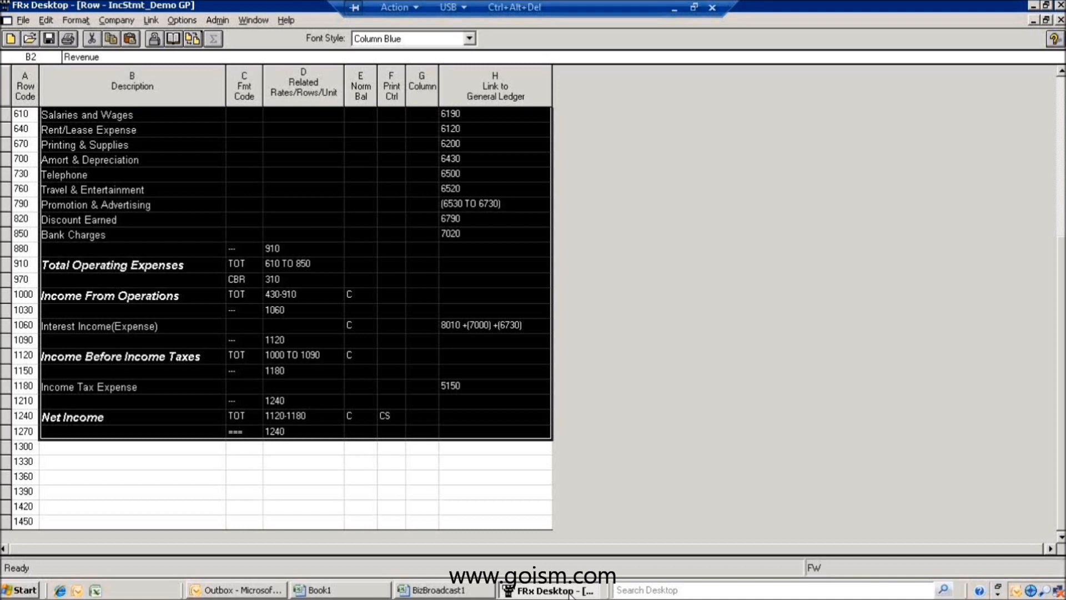
click(330, 404)
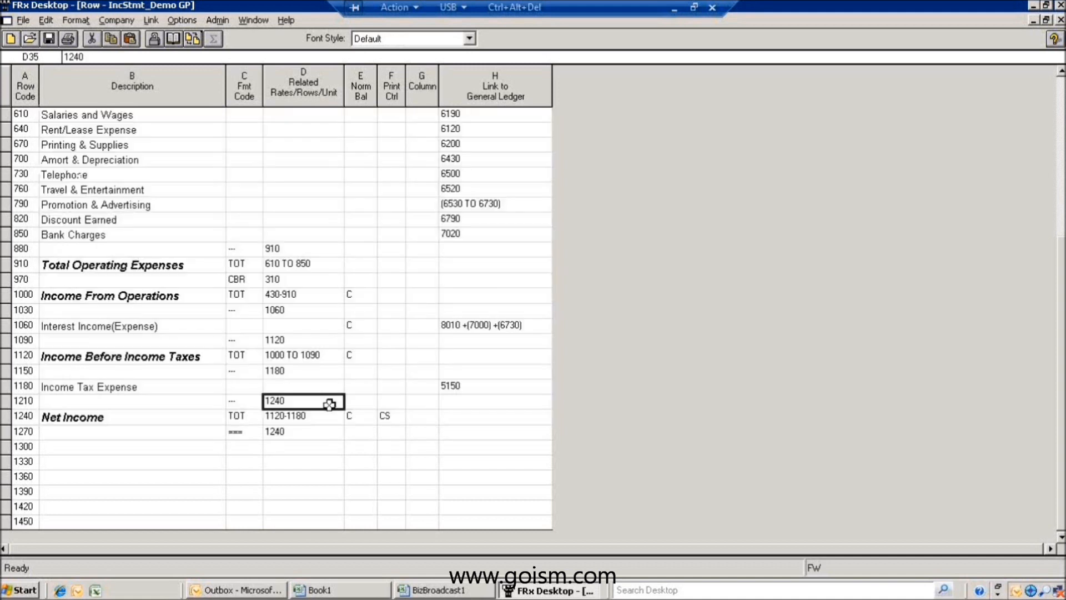
click(1060, 20)
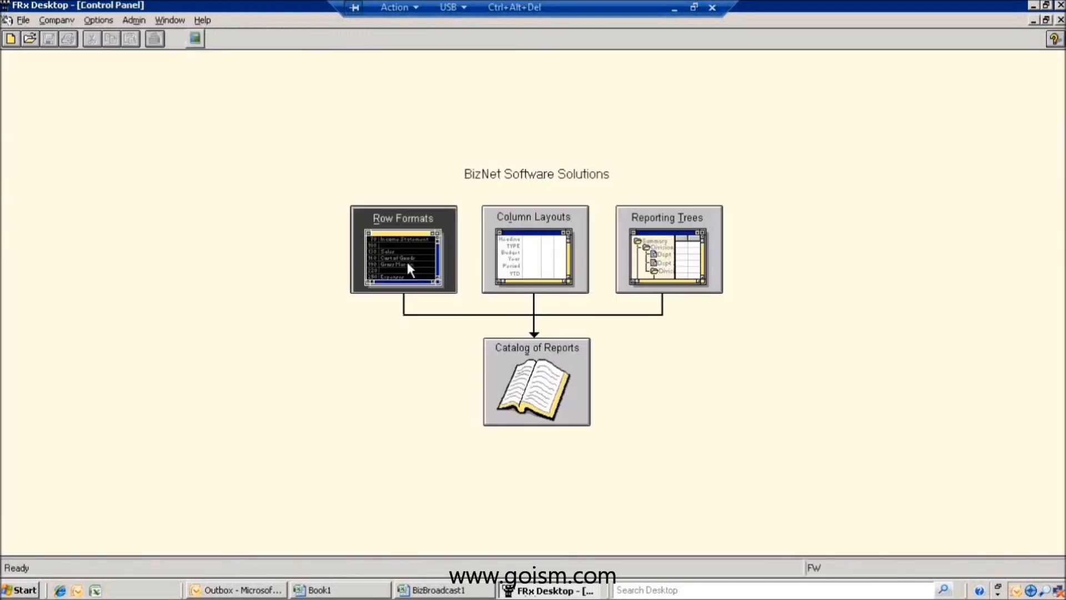
click(407, 263)
drag(696, 261, 694, 299)
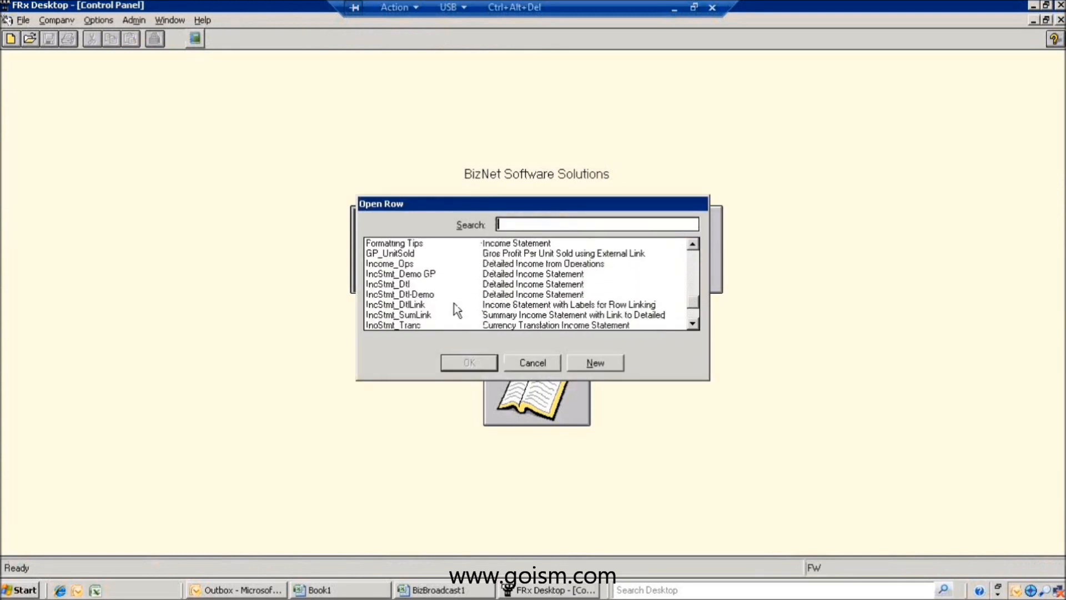
click(434, 294)
click(472, 364)
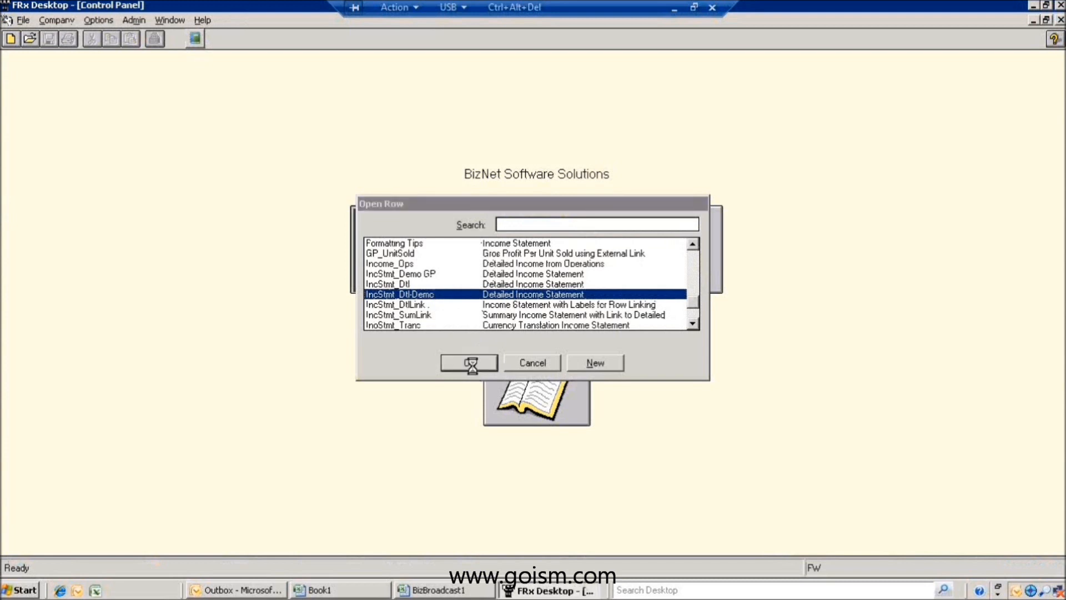
Copy the IncStmt_Dtl-Demo rows from Revenue through row 1270 and paste them over cell D7 in Excel's Book1.
drag(106, 136, 507, 436)
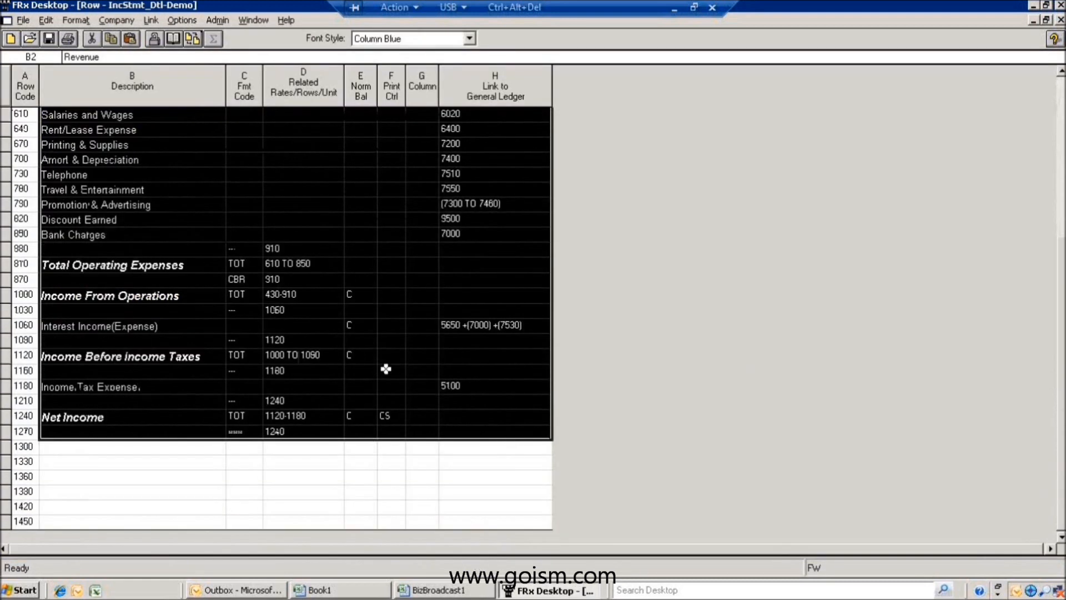
right_click(289, 323)
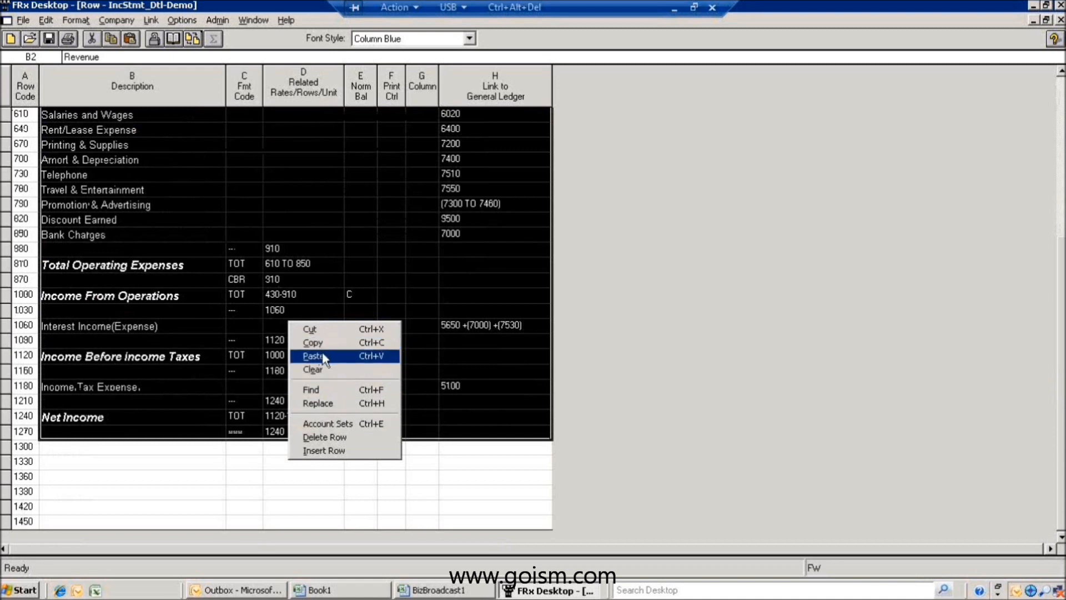
click(322, 341)
click(337, 593)
click(432, 245)
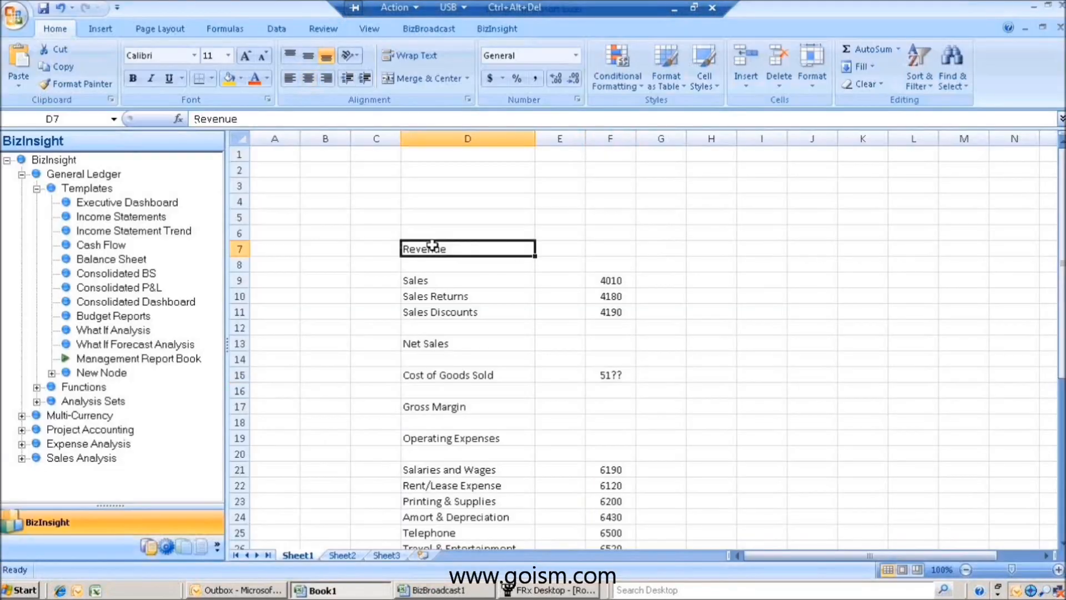
right_click(432, 245)
click(478, 284)
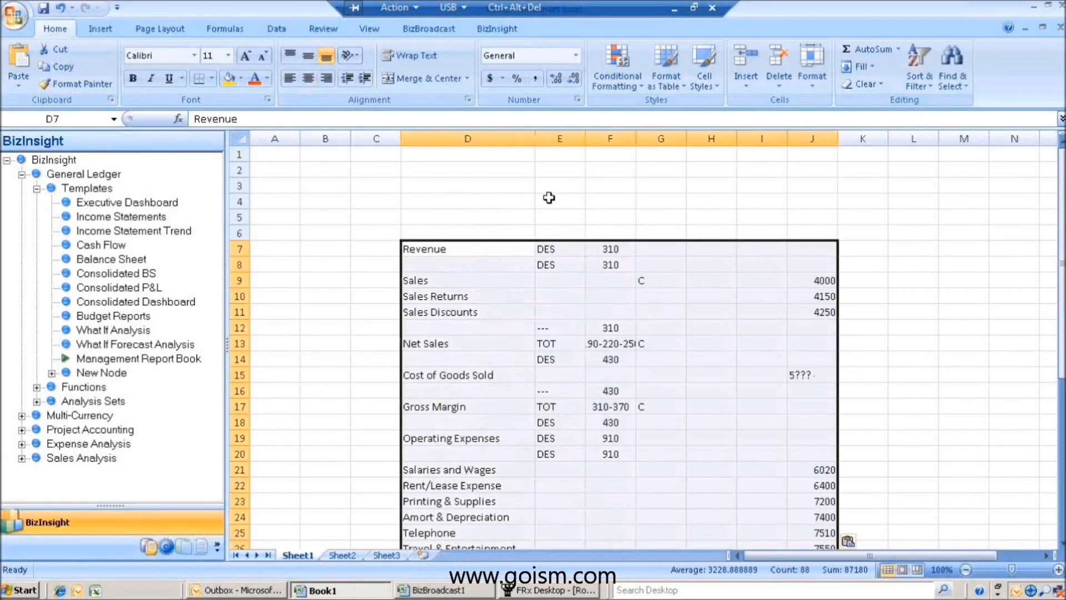
Delete columns E to H so the account numbers sit beside the newly pasted descriptions.
drag(555, 134, 711, 138)
right_click(634, 204)
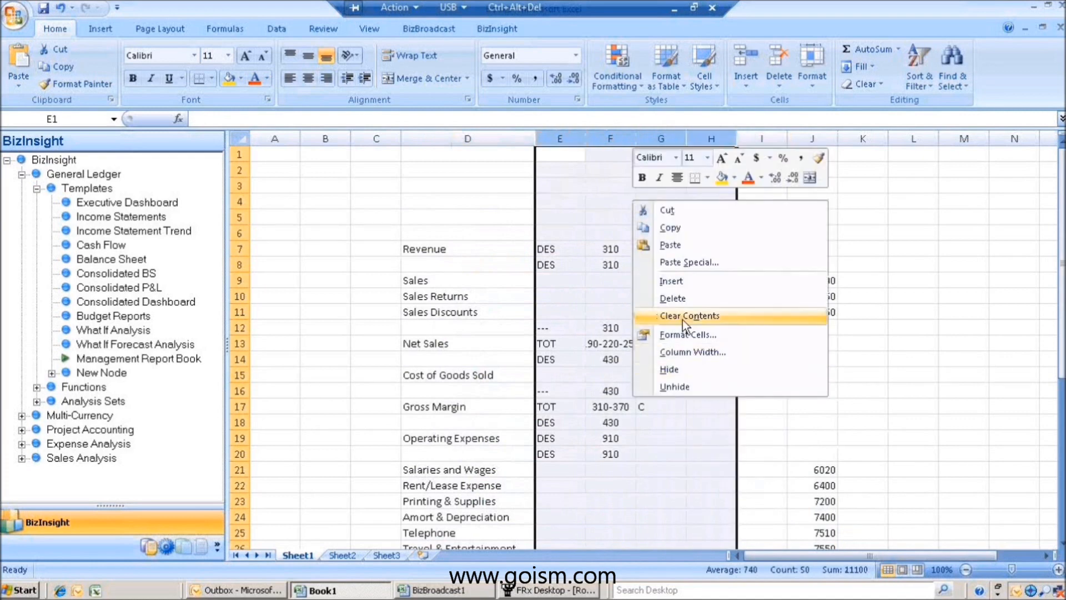
click(681, 296)
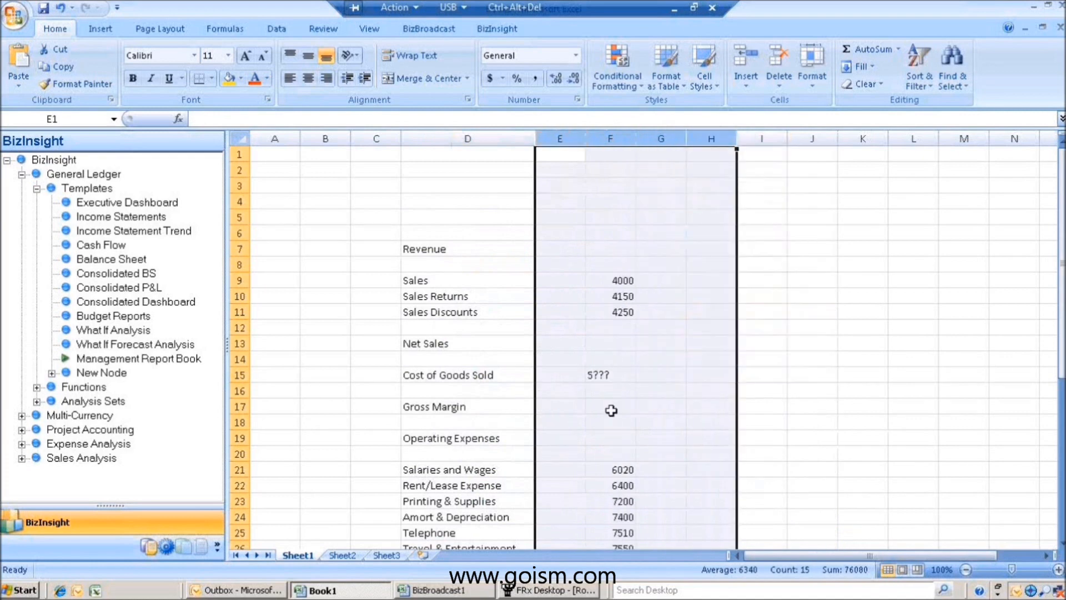
Center the account numbers in column F and change the Cost of Goods Sold account in F15 to 5*.
click(606, 136)
click(308, 78)
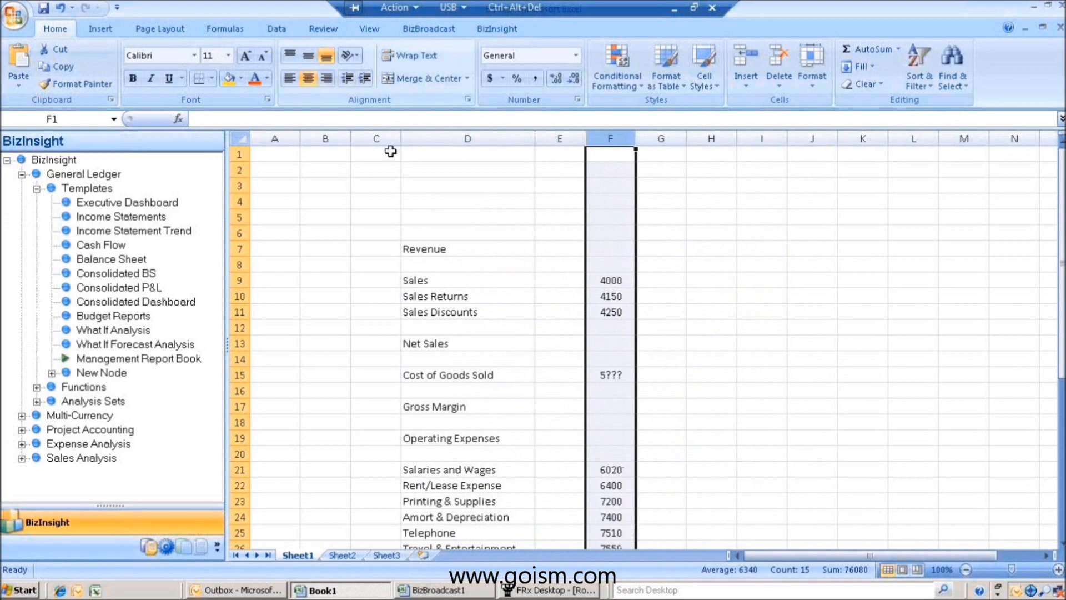
click(618, 376)
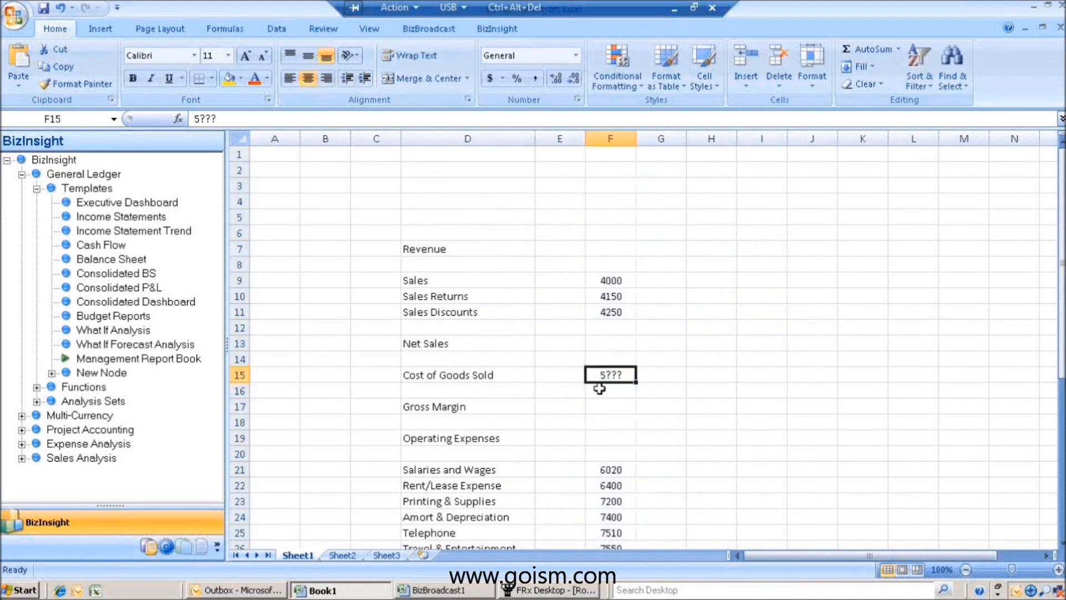
click(229, 118)
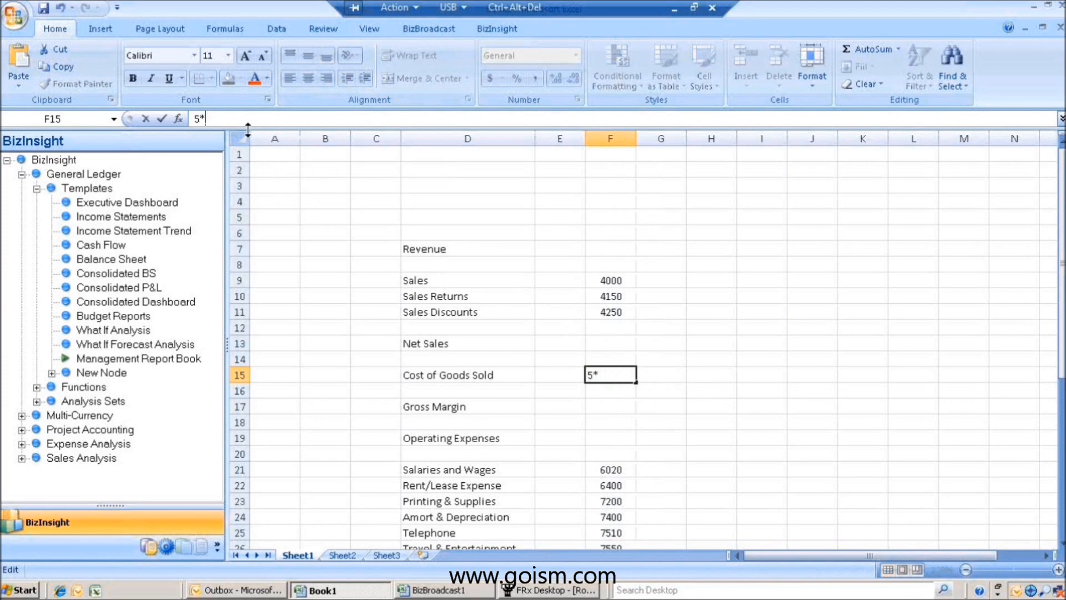
click(561, 390)
Split the Promotion & Advertising account range into 7300 in F27 and 7450 in G27.
scroll(603, 418, down, 3)
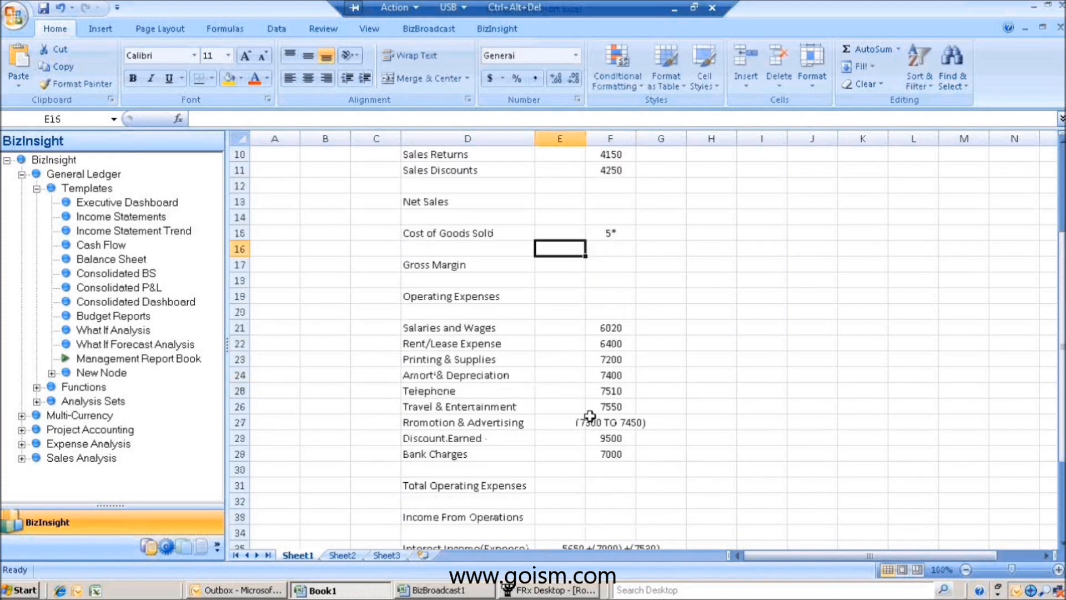
click(603, 420)
click(678, 425)
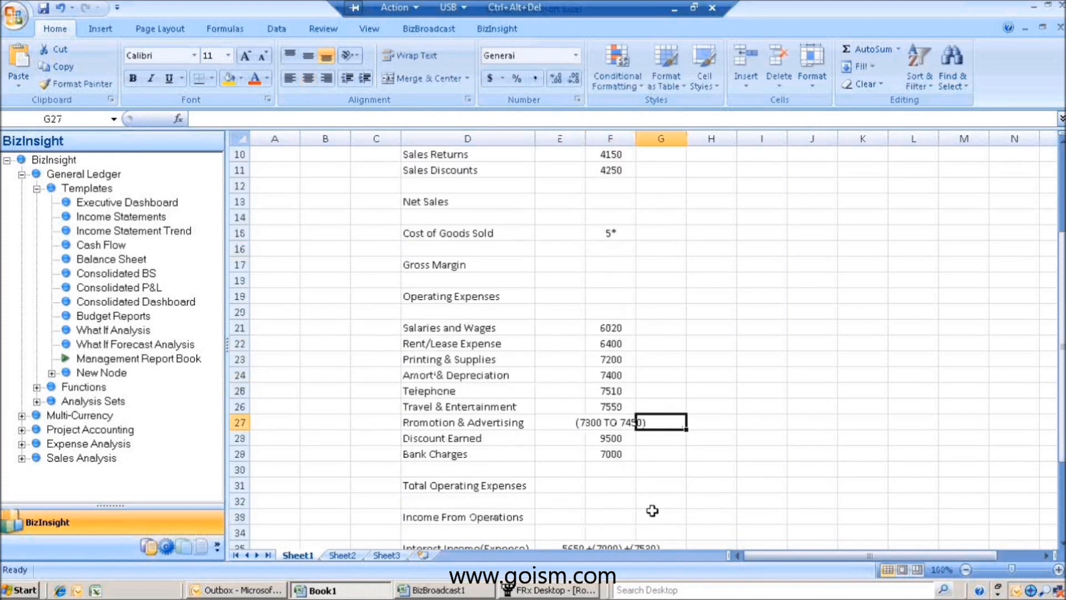
text(7450)
click(614, 421)
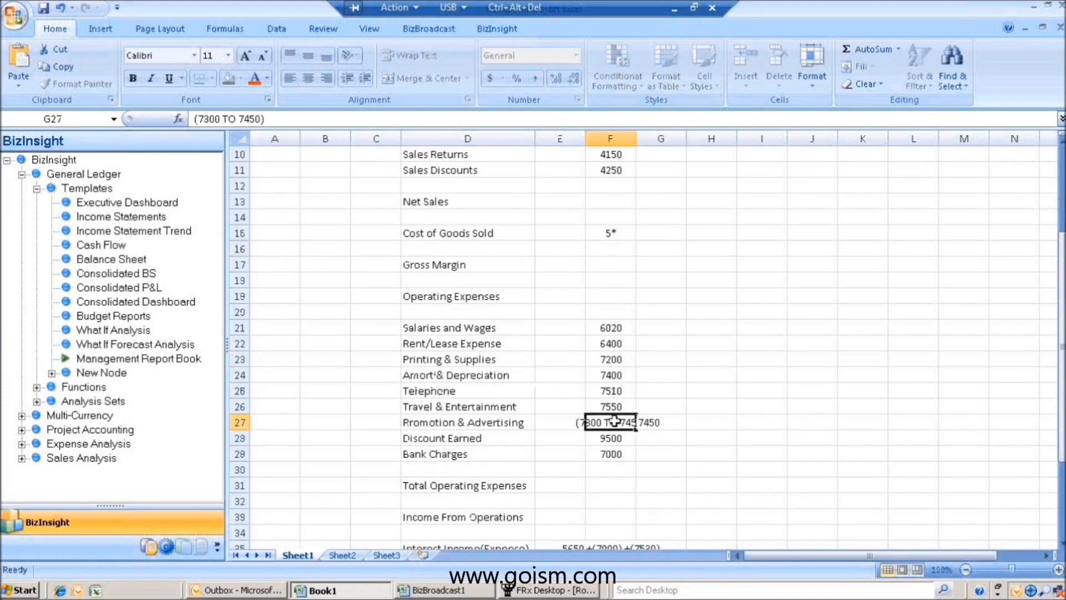
text(7300)
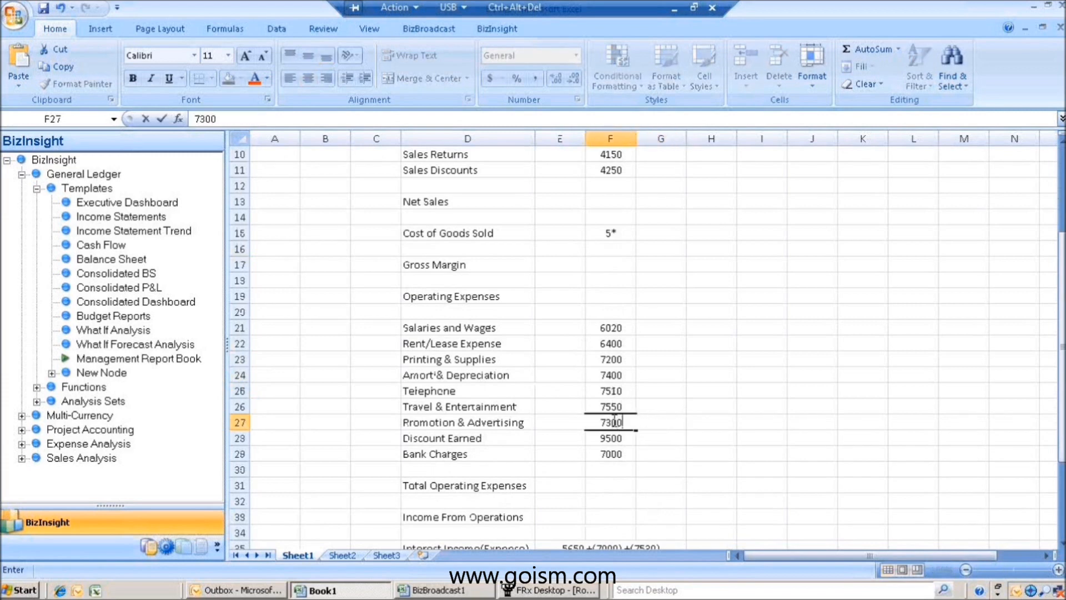
click(589, 485)
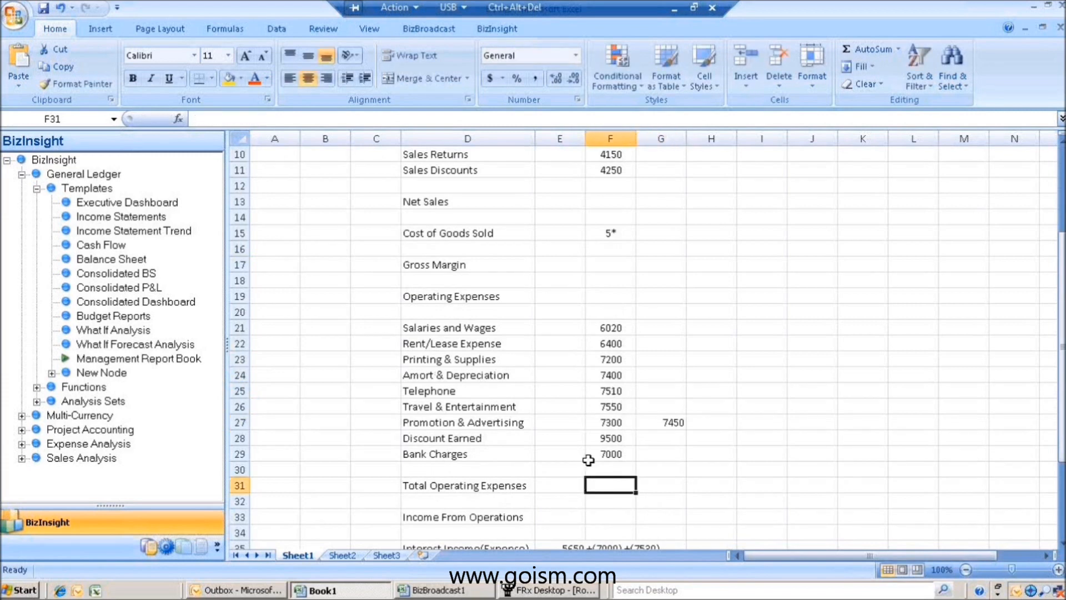
Widen column D slightly and split the Interest Income(Expense) accounts into 5650 in E35, 7000 in F35 and 7530 in G35.
scroll(588, 460, down, 2)
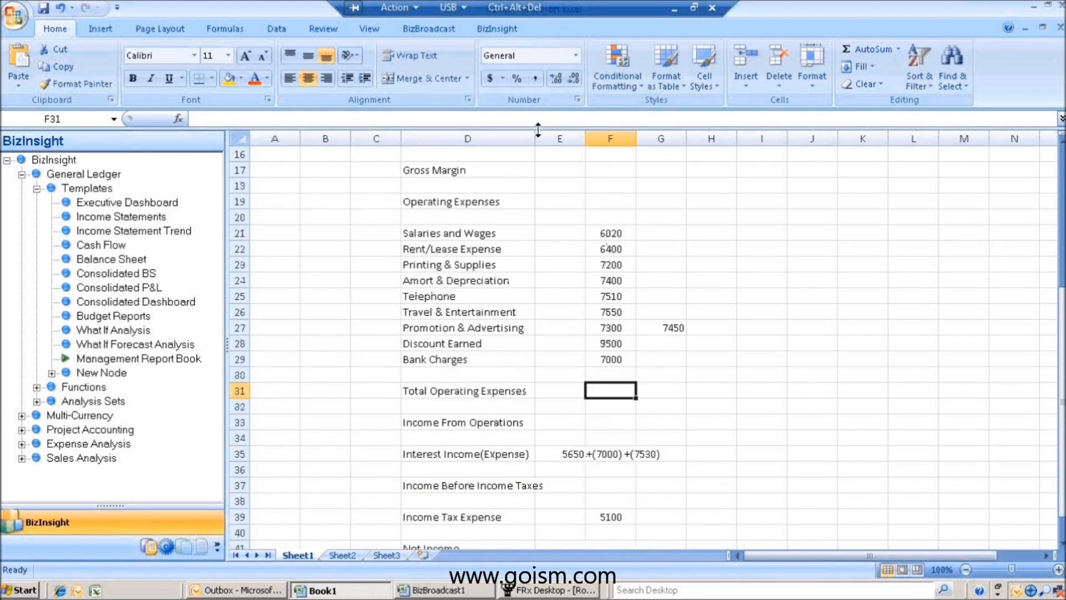
drag(535, 136, 555, 136)
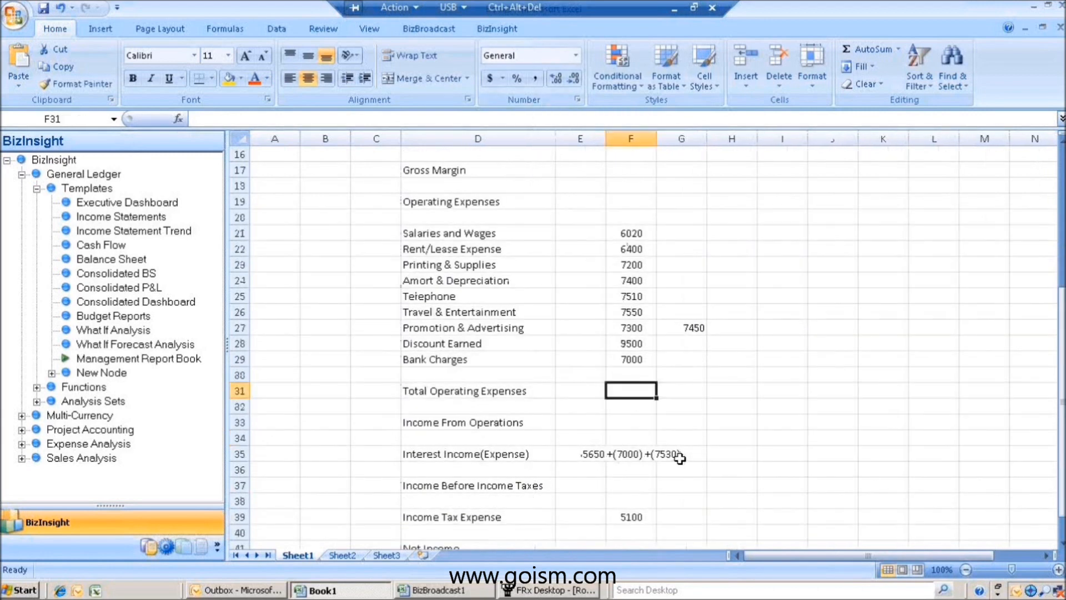
click(677, 454)
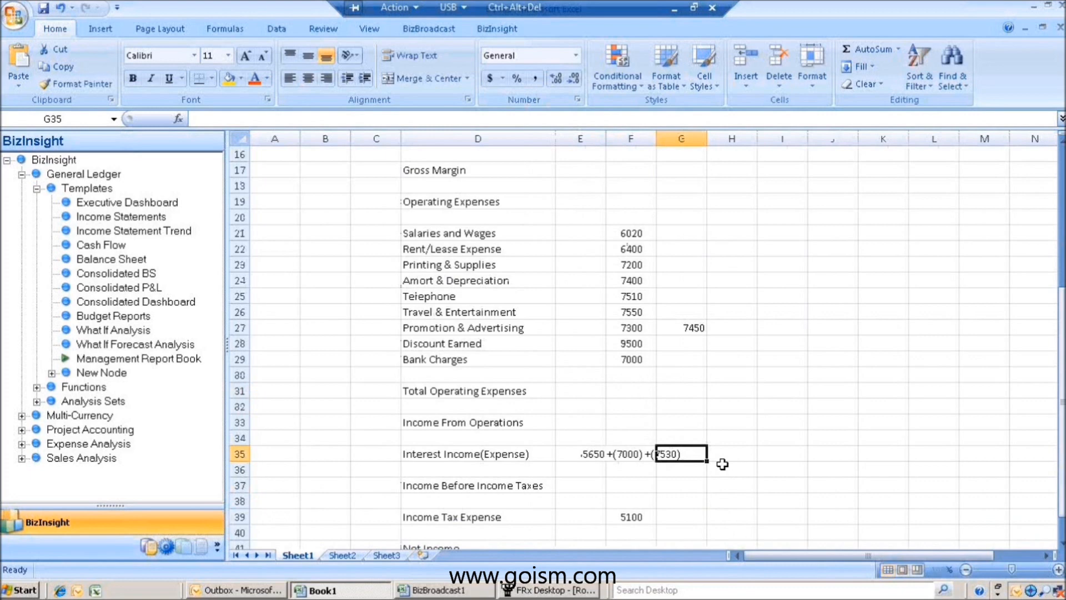
text(7530)
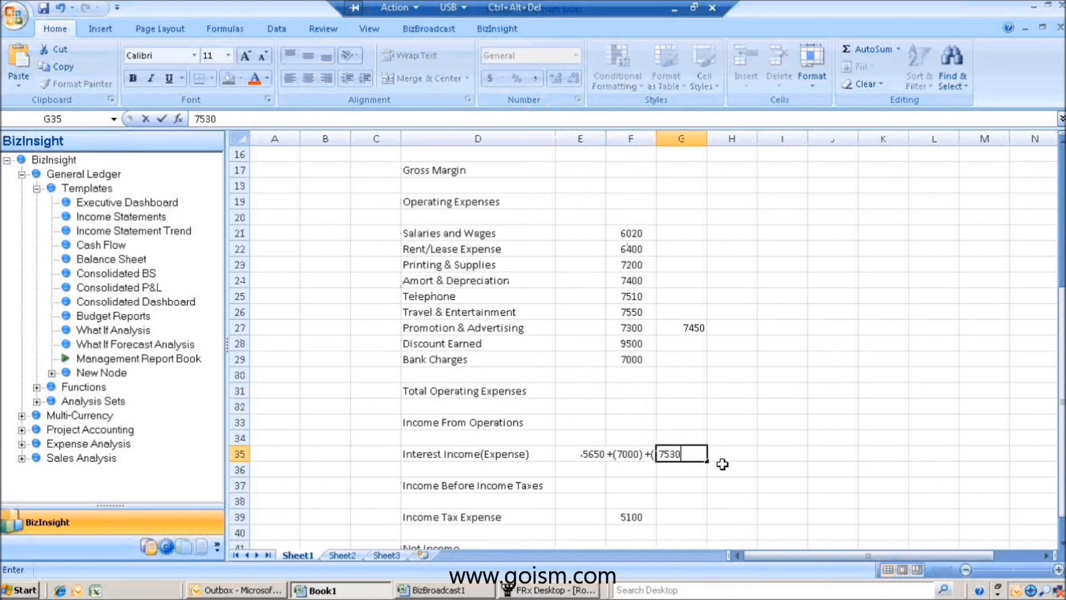
click(566, 448)
text(56)
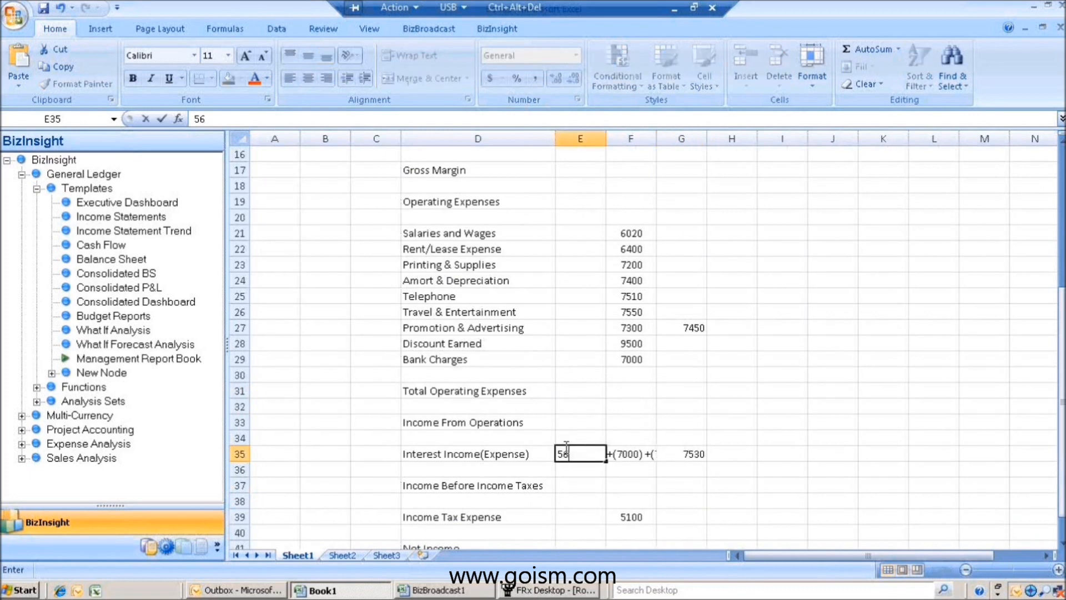
text(50)
click(626, 457)
text(7000)
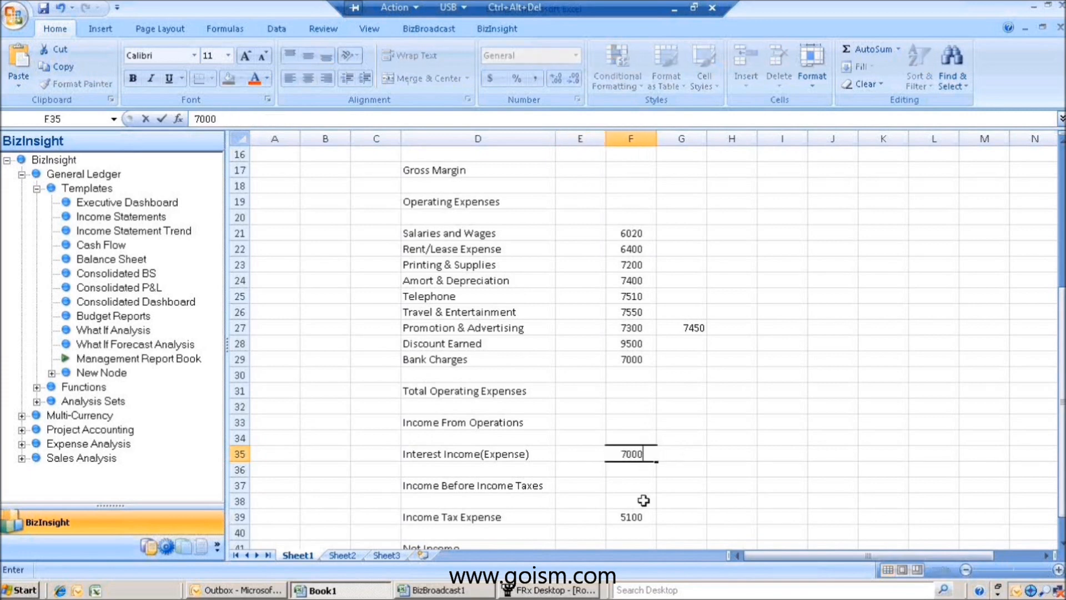
click(644, 389)
Enter the report parameters above the rows: company SOA in D2, year 2007 in D3 and period 1 in D4.
scroll(577, 192, up, 1)
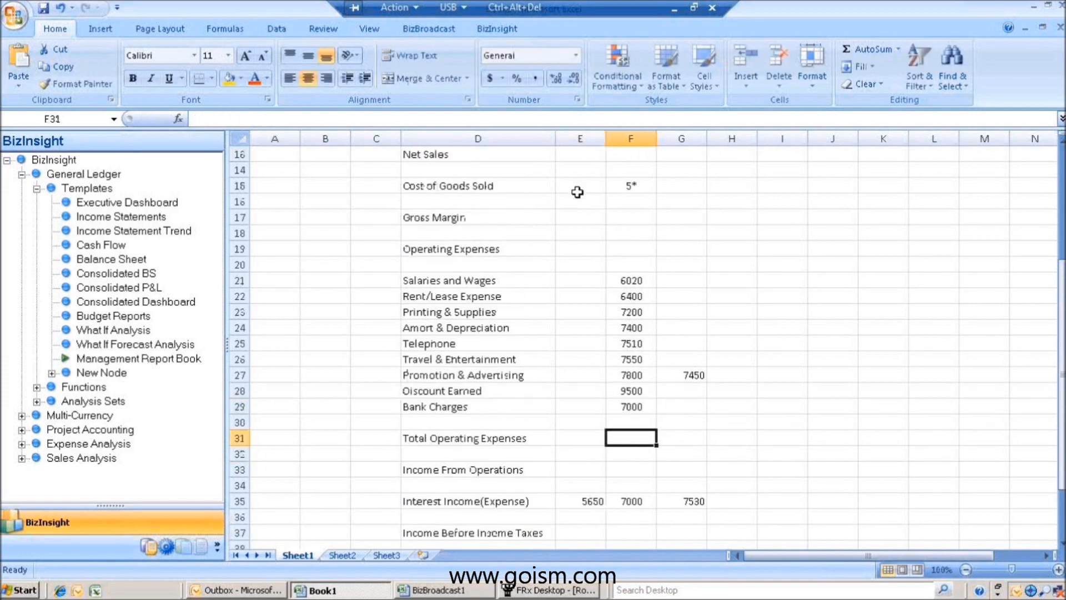
scroll(578, 191, up, 4)
click(406, 170)
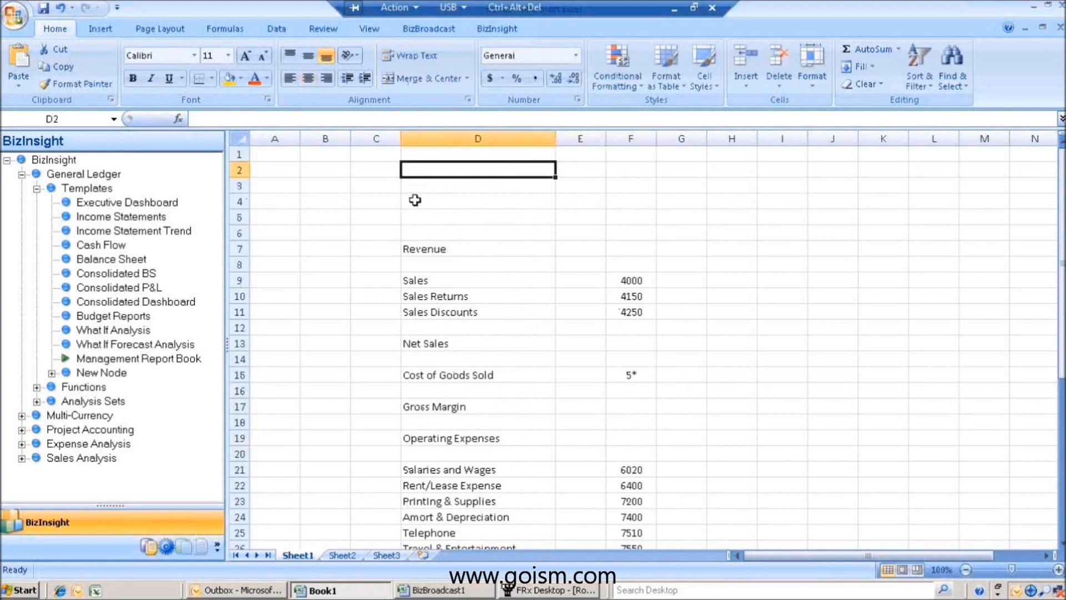
text(SA)
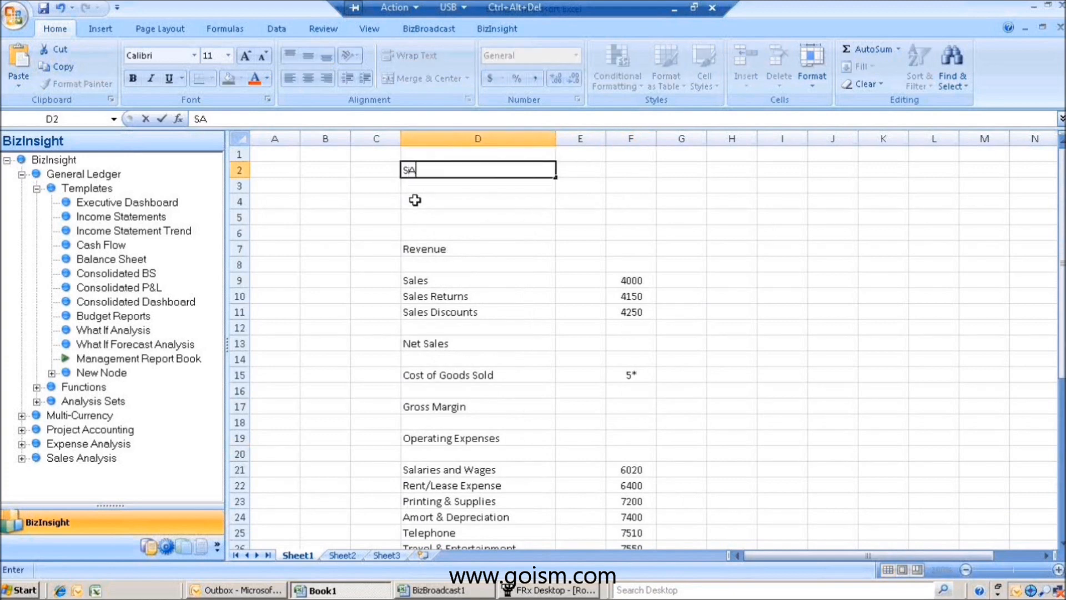
key(Return)
text(2007)
key(Return)
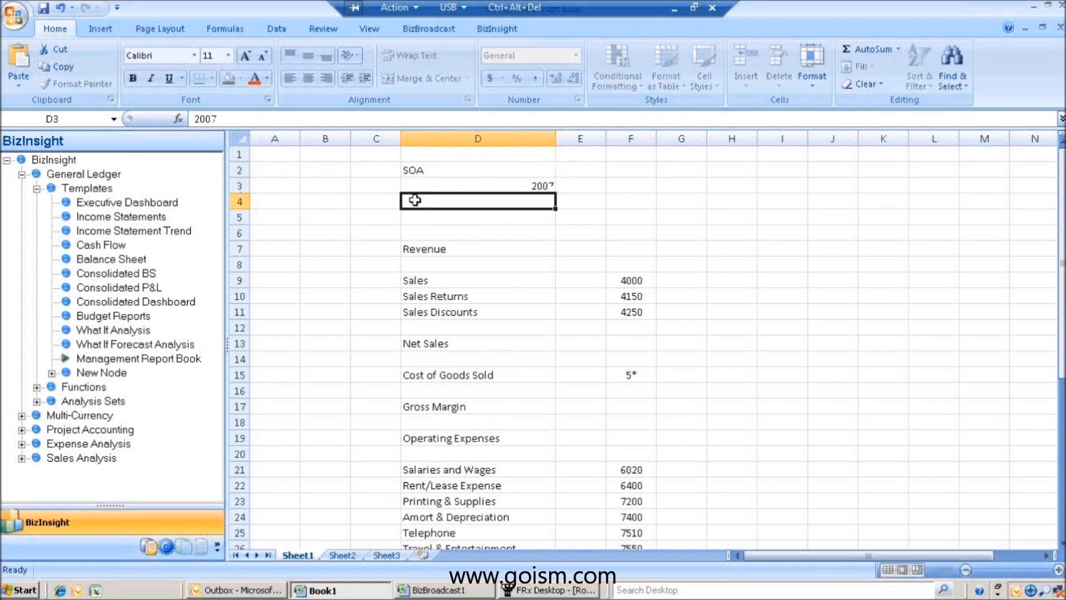
text(1)
key(Return)
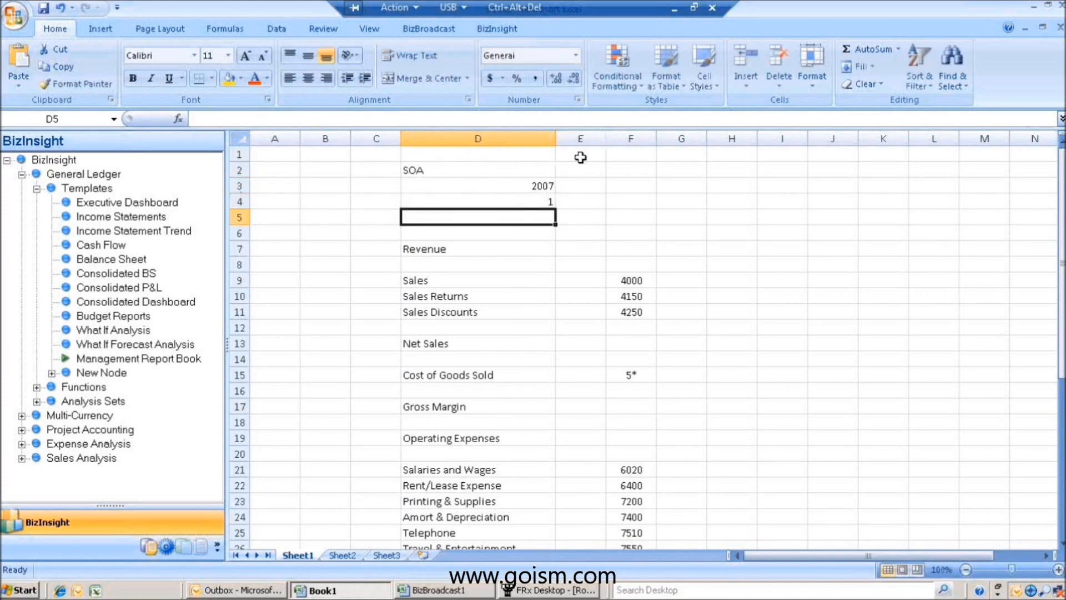
Center and bold the parameters in D2:D4 and hide the worksheet gridlines.
drag(514, 171, 509, 201)
click(307, 78)
click(133, 78)
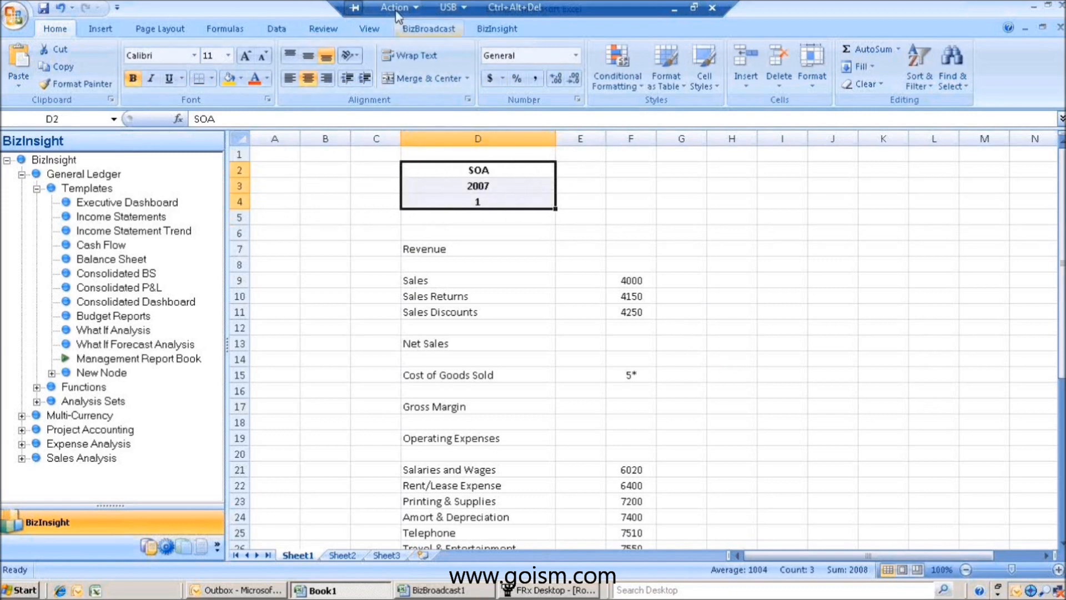
click(365, 29)
click(208, 66)
click(687, 235)
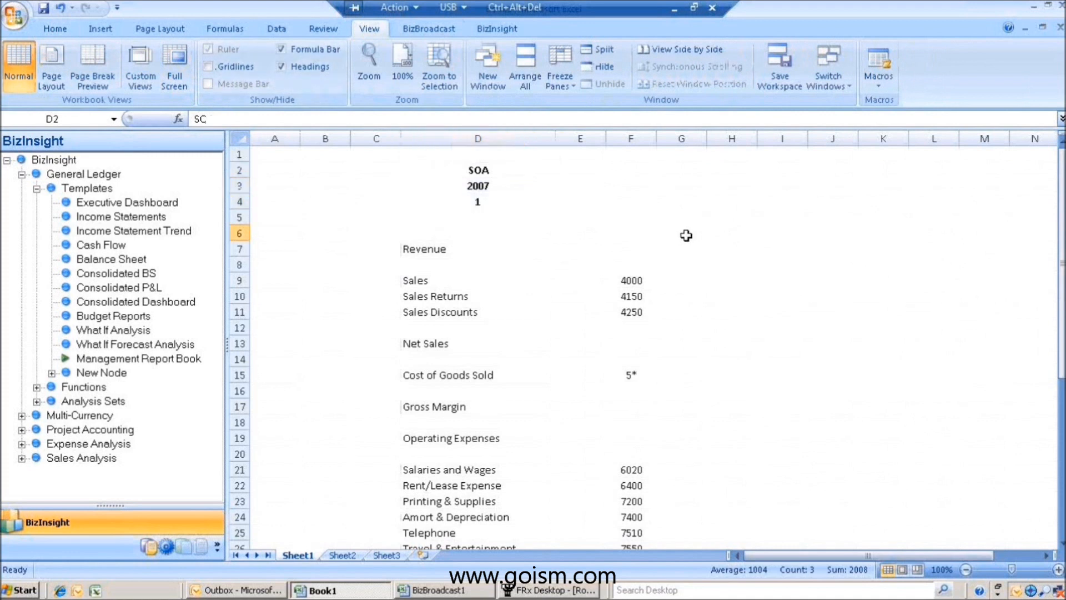
Add a bold, centered MTD column heading in H6.
click(722, 233)
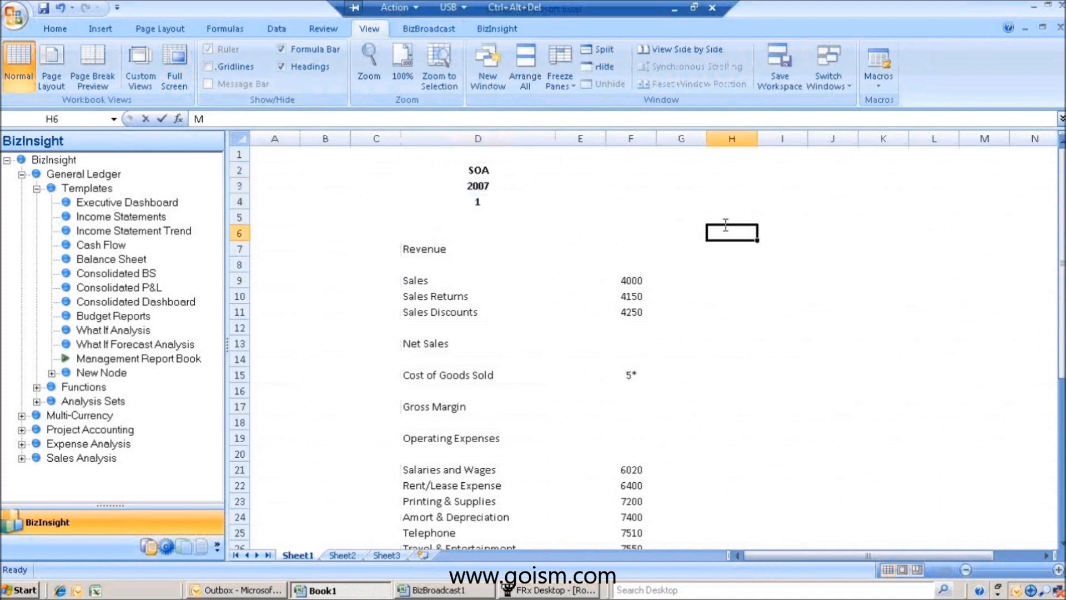
text(MTD)
key(Return)
click(726, 233)
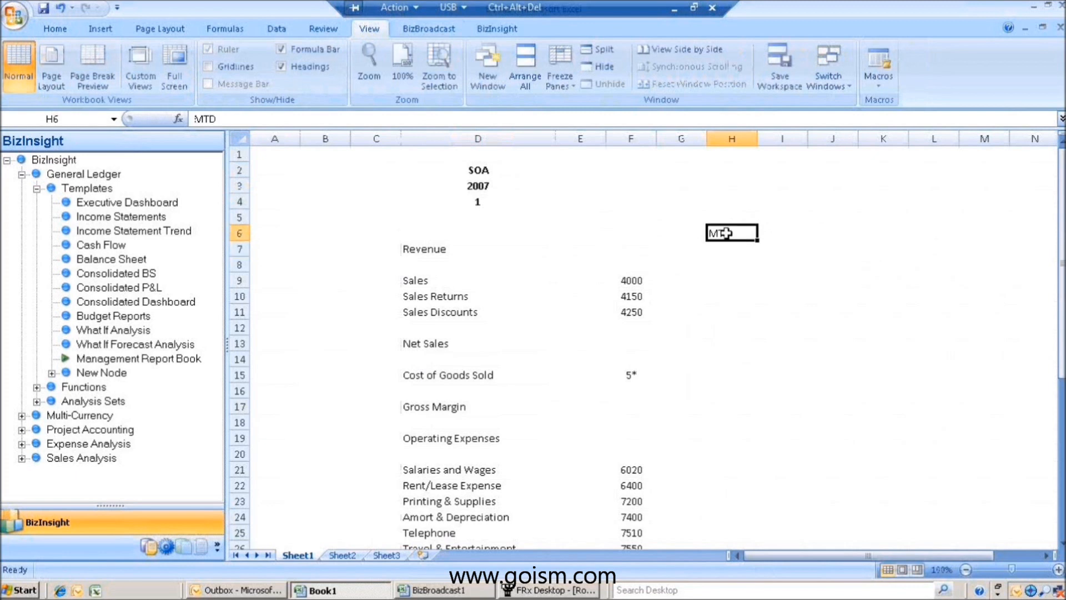
click(62, 32)
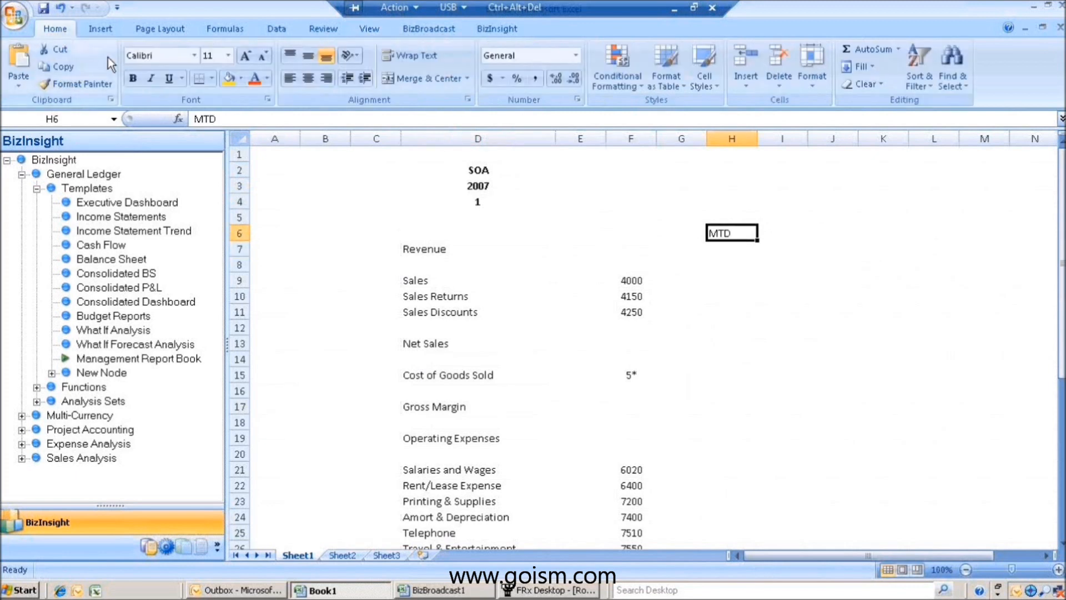
click(134, 76)
click(309, 78)
Copy the MTD heading into I6 and change the copy to YTD.
drag(760, 240, 810, 241)
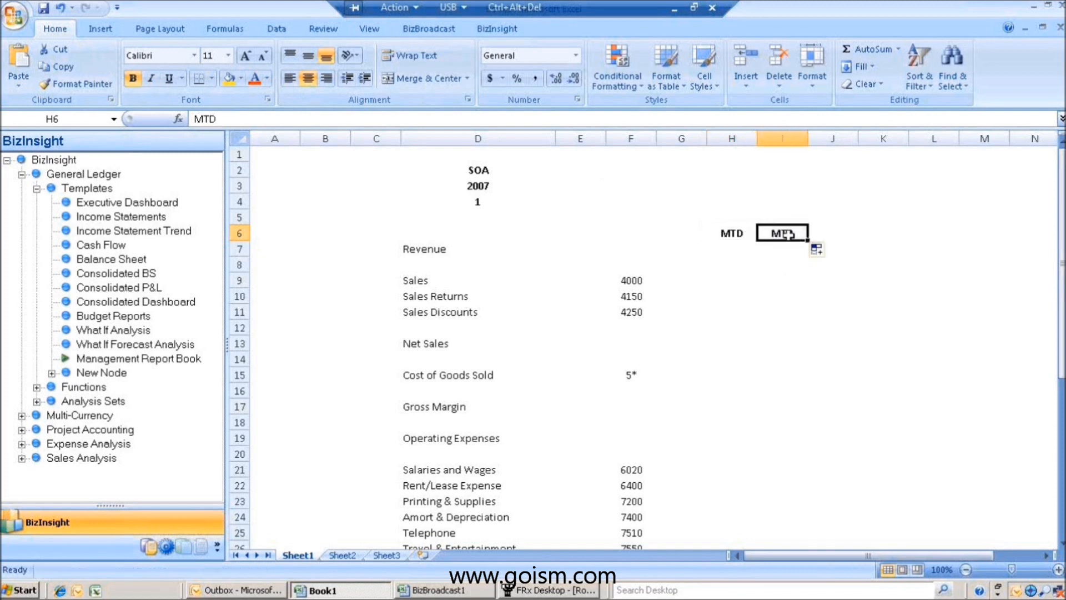
click(205, 118)
key(BackSpace)
text(Y)
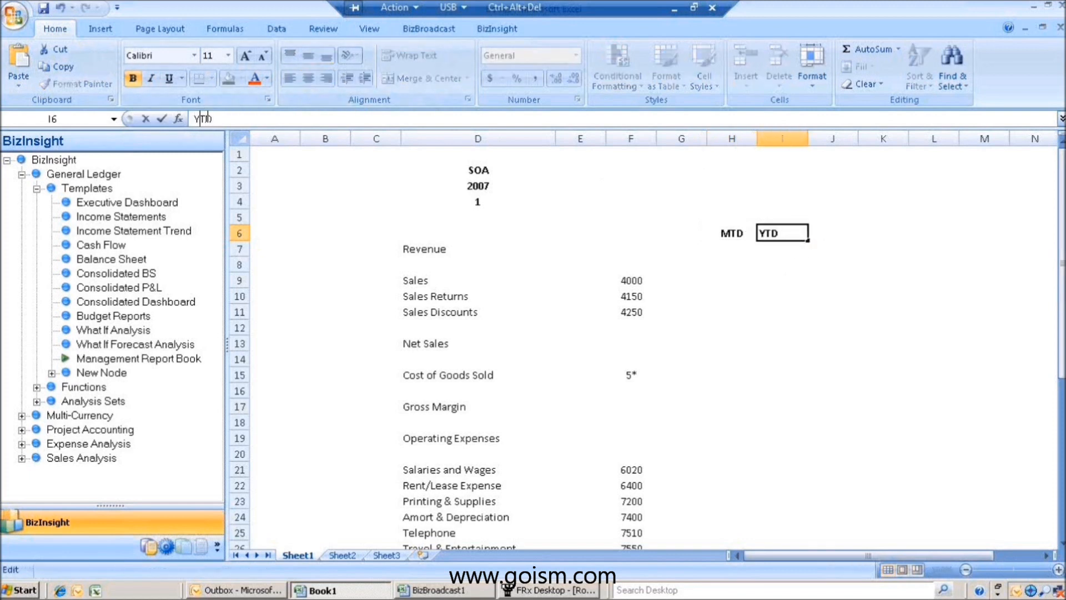
click(405, 297)
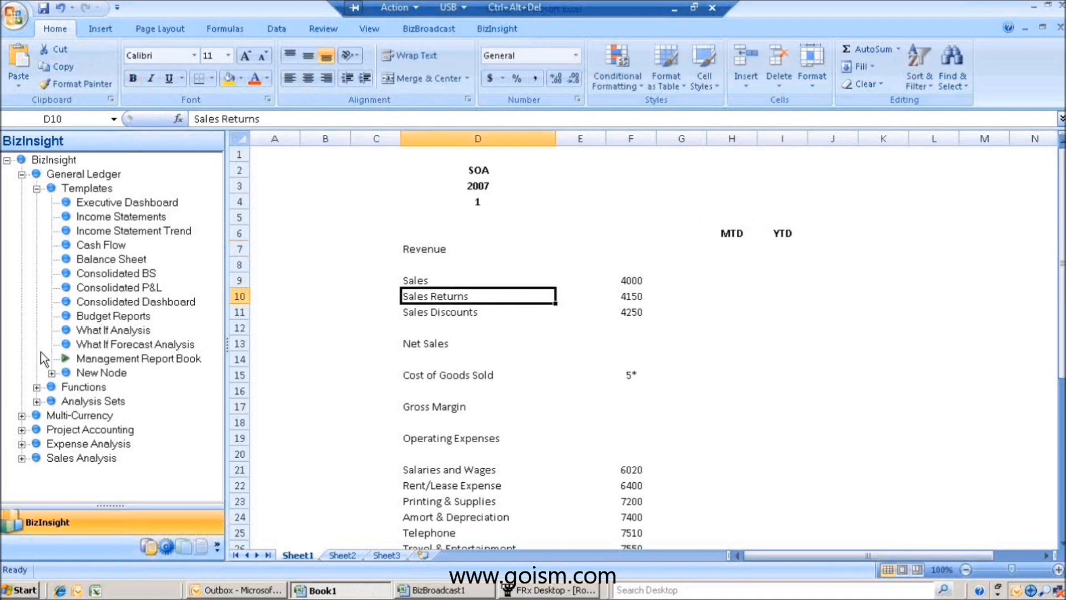
Insert the BizInsight Month-to-Date function MTDNET into cell H9 of the Sales row.
click(36, 189)
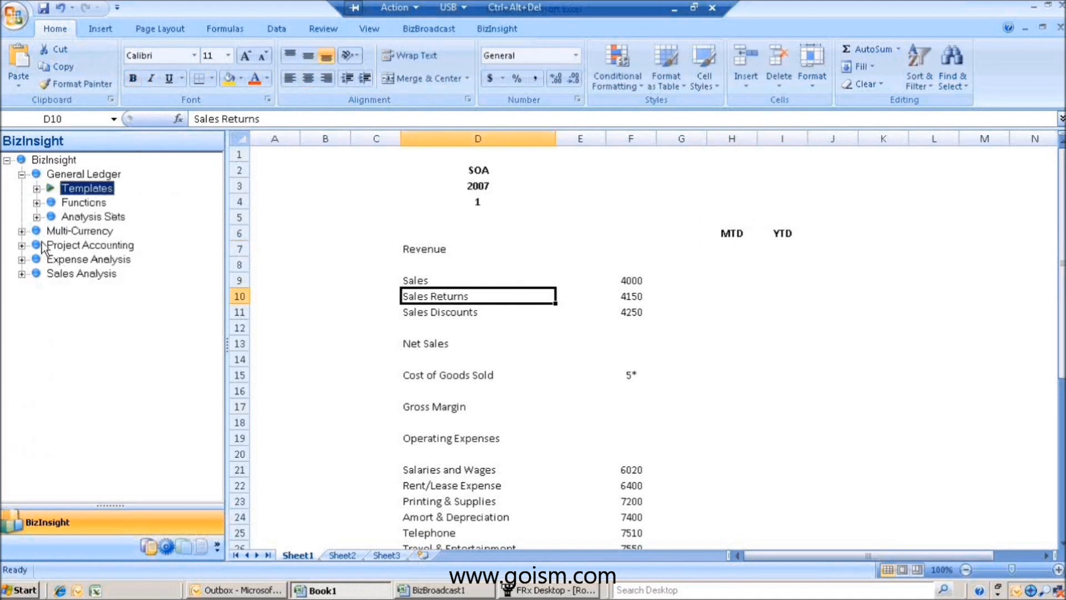
click(36, 203)
click(52, 216)
drag(114, 231, 725, 280)
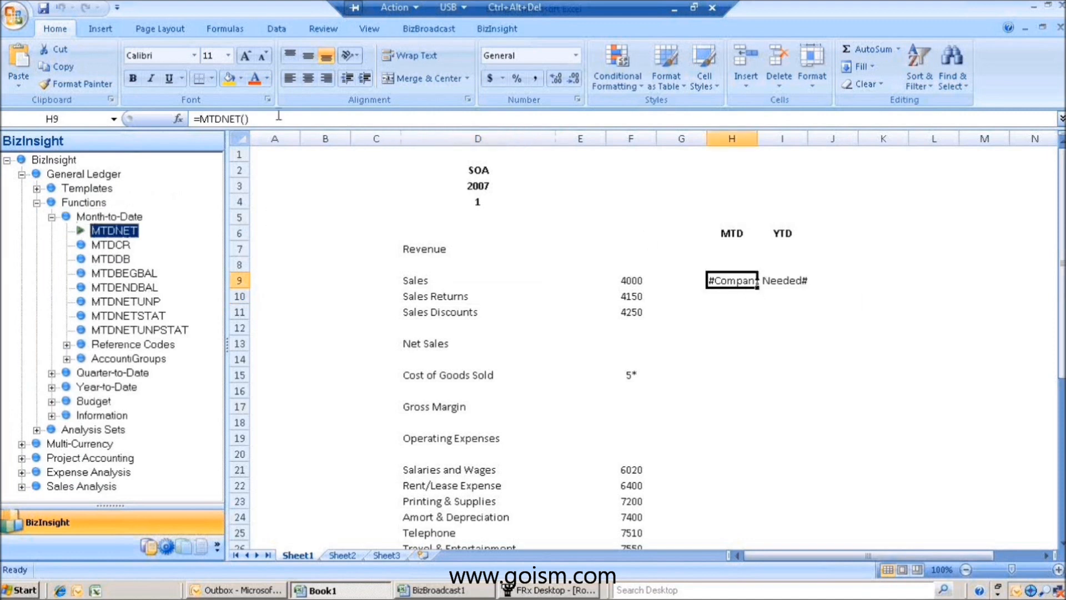
Set the MTDNET arguments Company, Year and Period to the absolute references $D$2, $D$3 and $D$4.
click(179, 119)
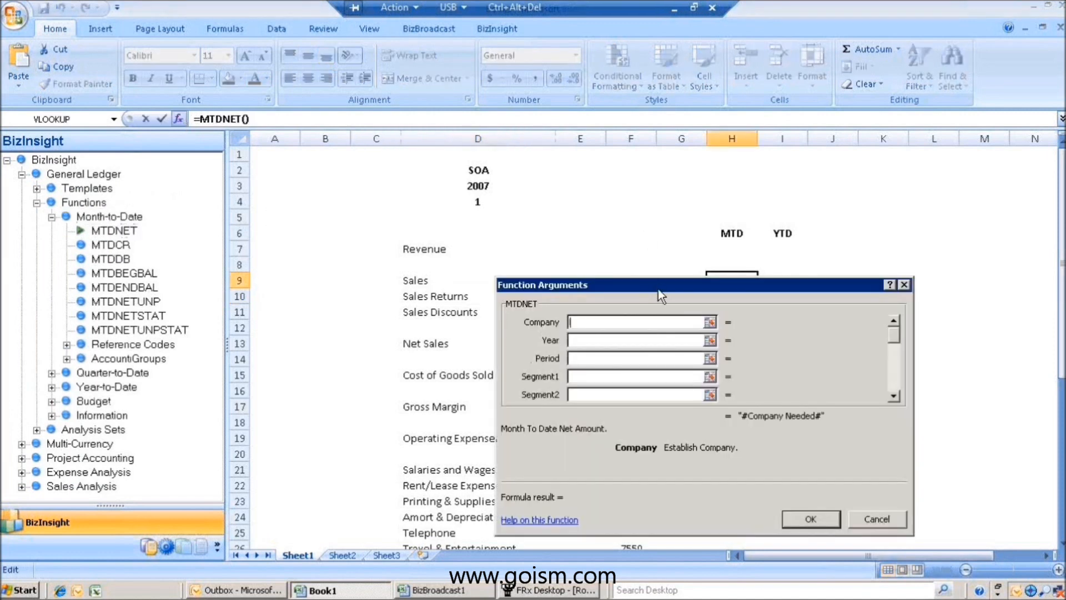
drag(711, 298, 761, 299)
click(477, 171)
key(F4)
key(Tab)
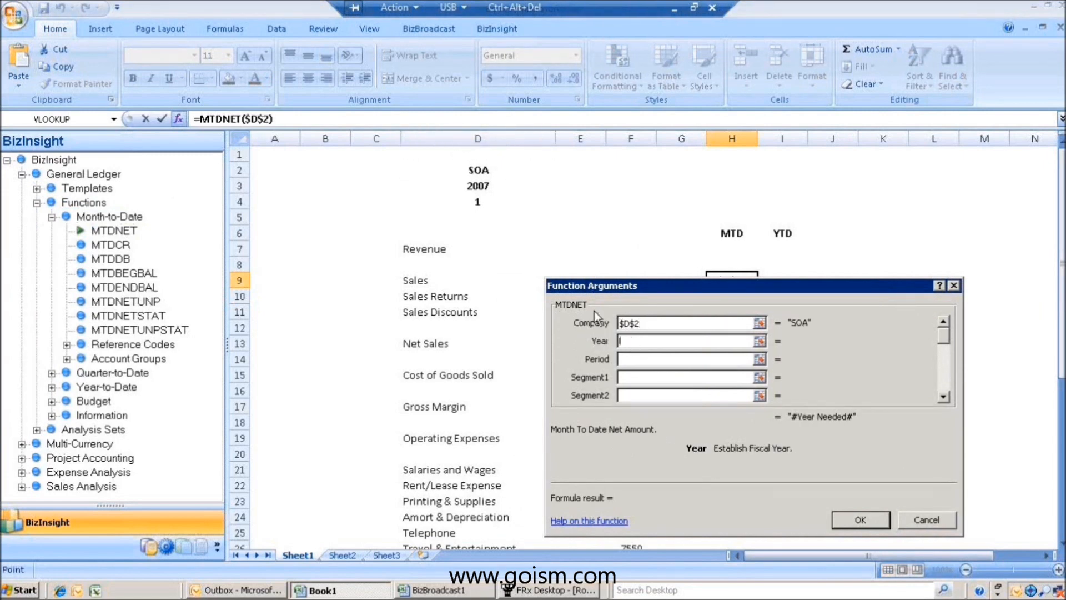
click(470, 188)
key(F4)
click(630, 360)
click(476, 202)
key(F4)
Set the Segment1 argument to the Sales account with a fixed column, $F9, and complete the MTDNET formula.
click(625, 377)
drag(670, 275, 804, 354)
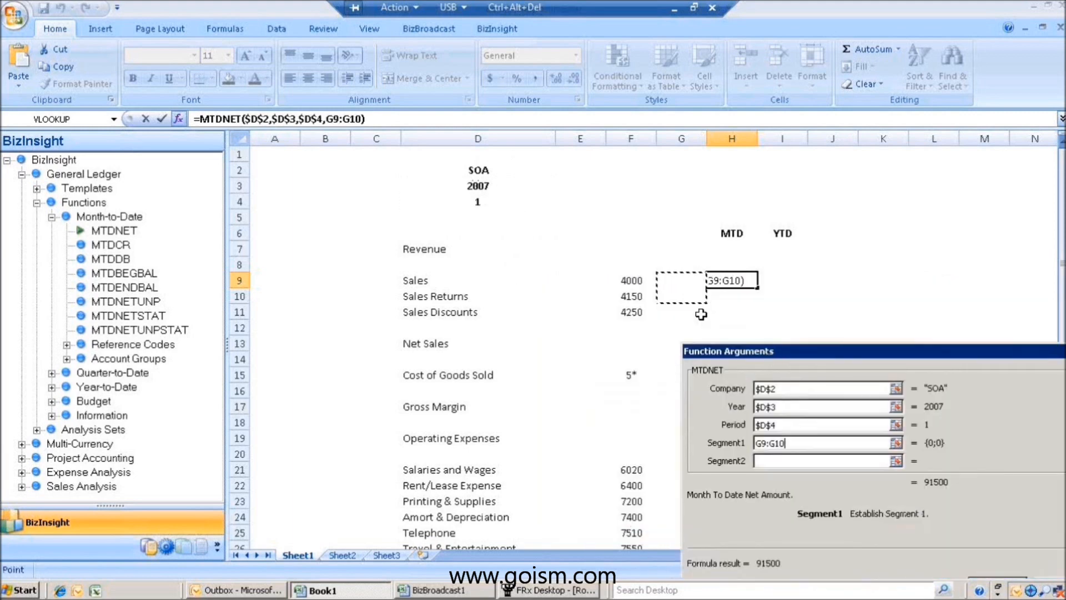
click(626, 281)
click(778, 439)
key(F4)
key(F4)
key(F4)
drag(922, 351, 894, 266)
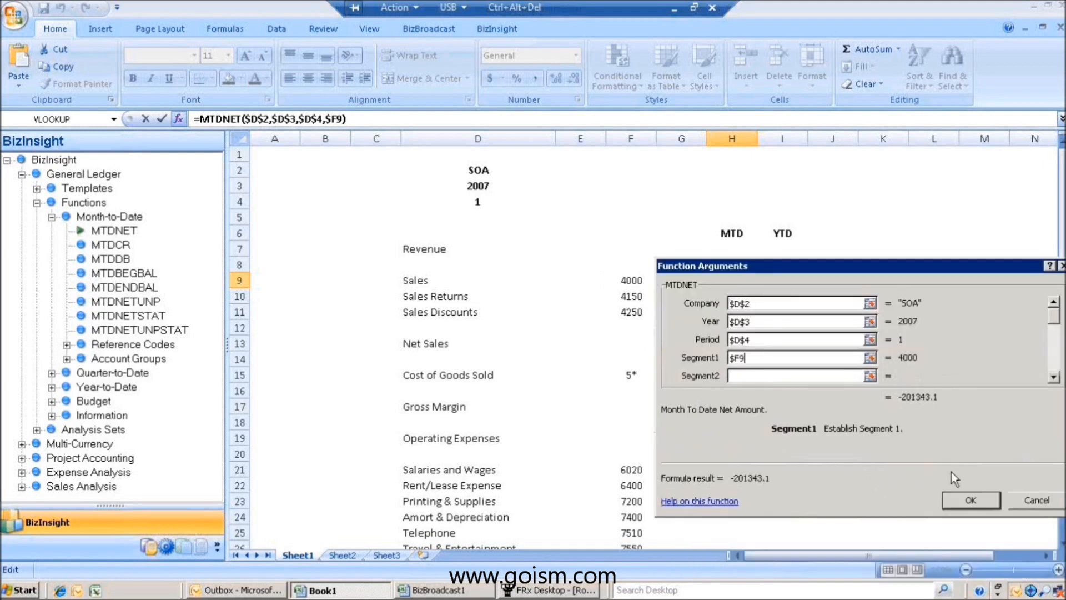
click(974, 507)
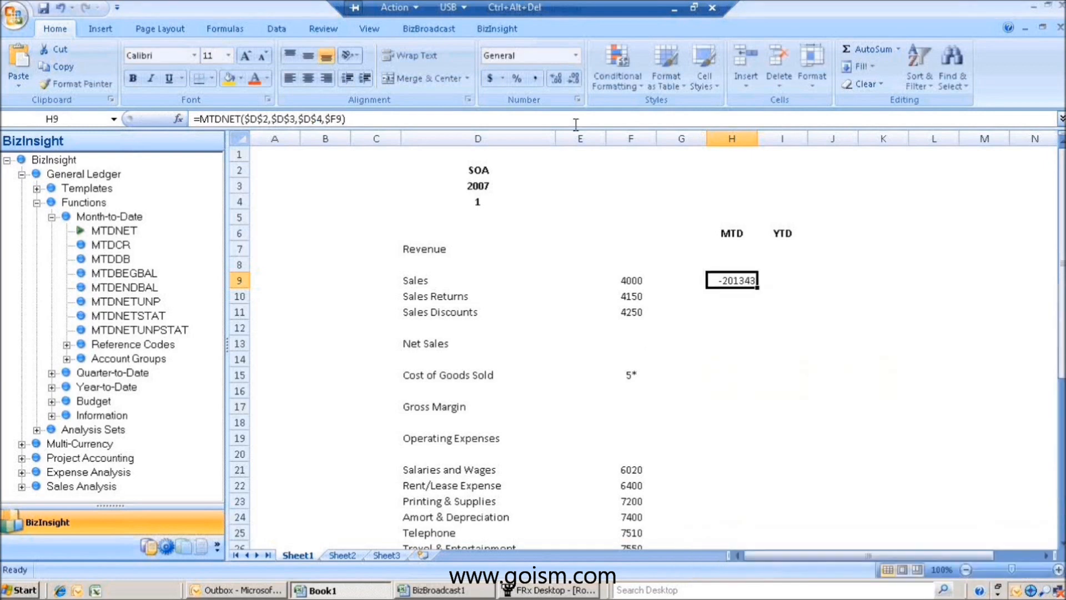
Format the Sales MTD amount in H9 with comma style and no decimals.
click(537, 75)
click(574, 77)
click(573, 78)
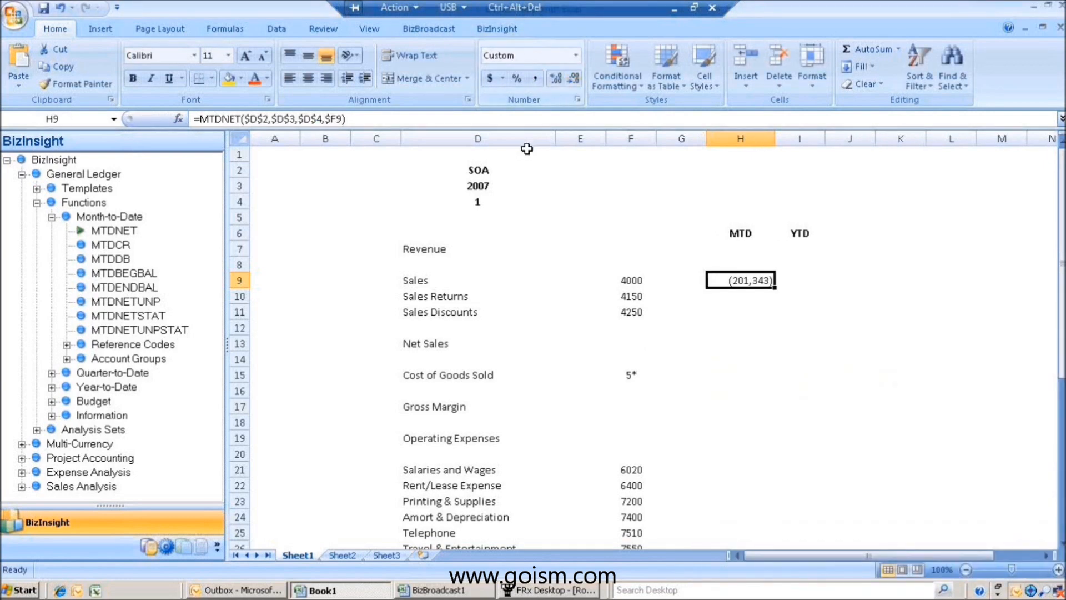
Multiply the Sales MTD formula in H9 by -1 and fill it down through Sales Discounts in H11.
click(368, 120)
text(*-1)
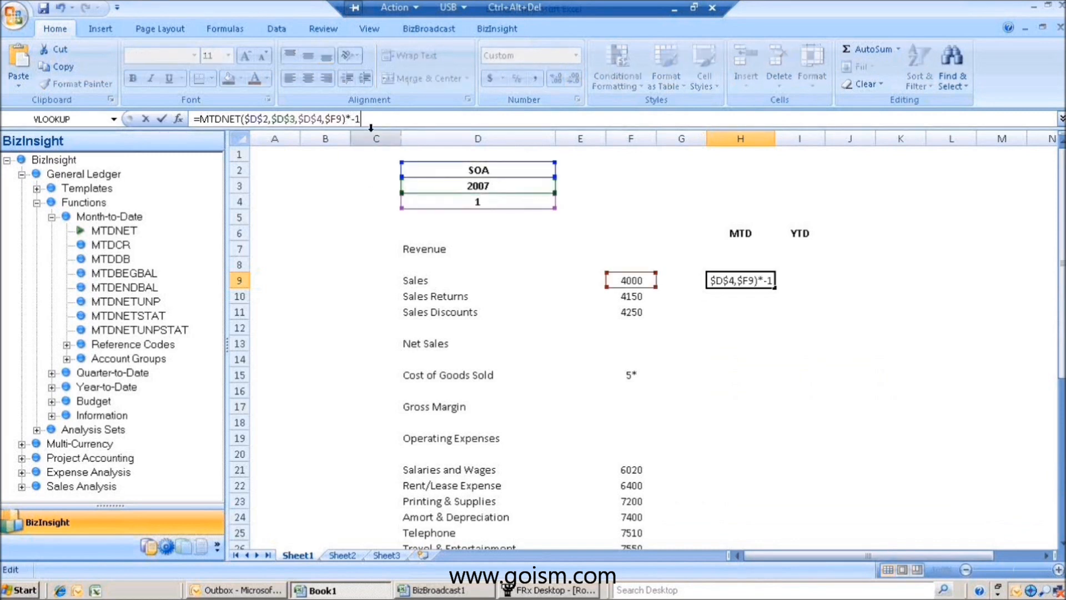
key(Return)
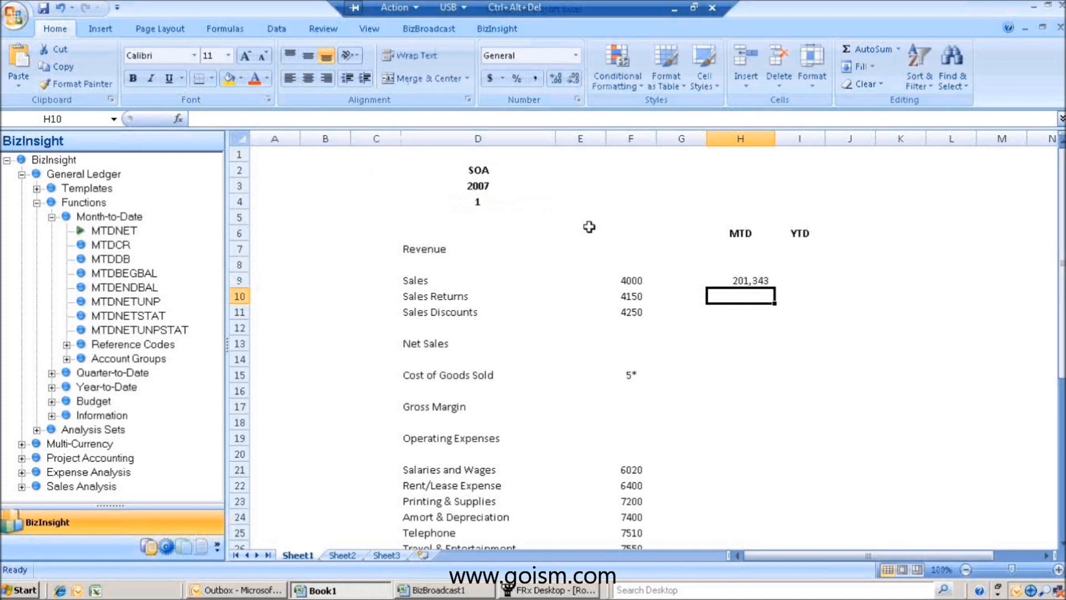
click(754, 278)
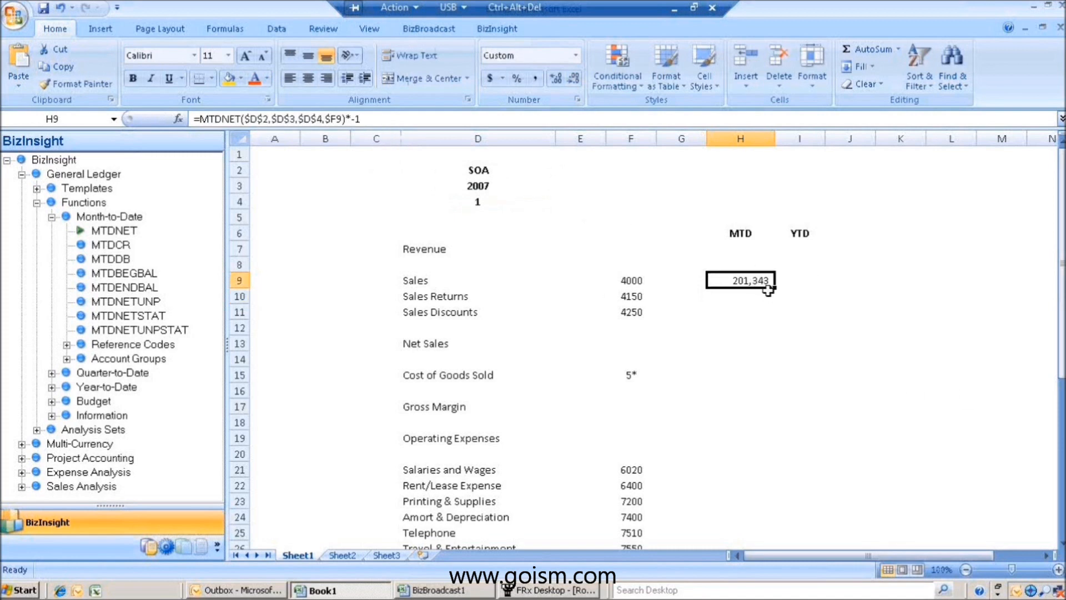
drag(774, 287, 774, 319)
Total the MTD revenue rows for Net Sales in H13 with =SUM(H9:H12).
click(731, 334)
click(729, 342)
click(856, 49)
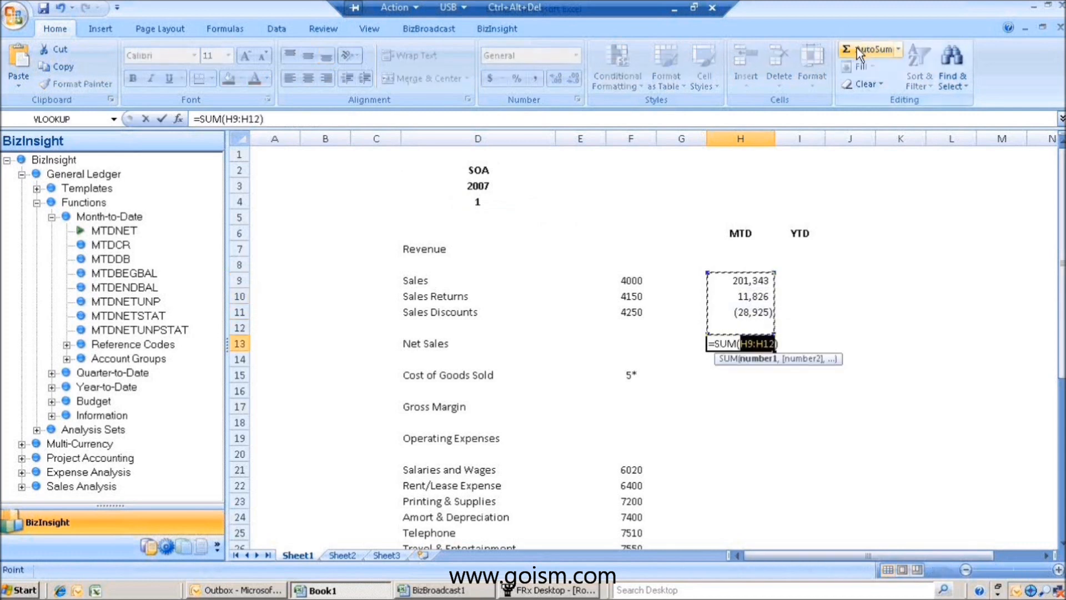
key(Return)
click(738, 295)
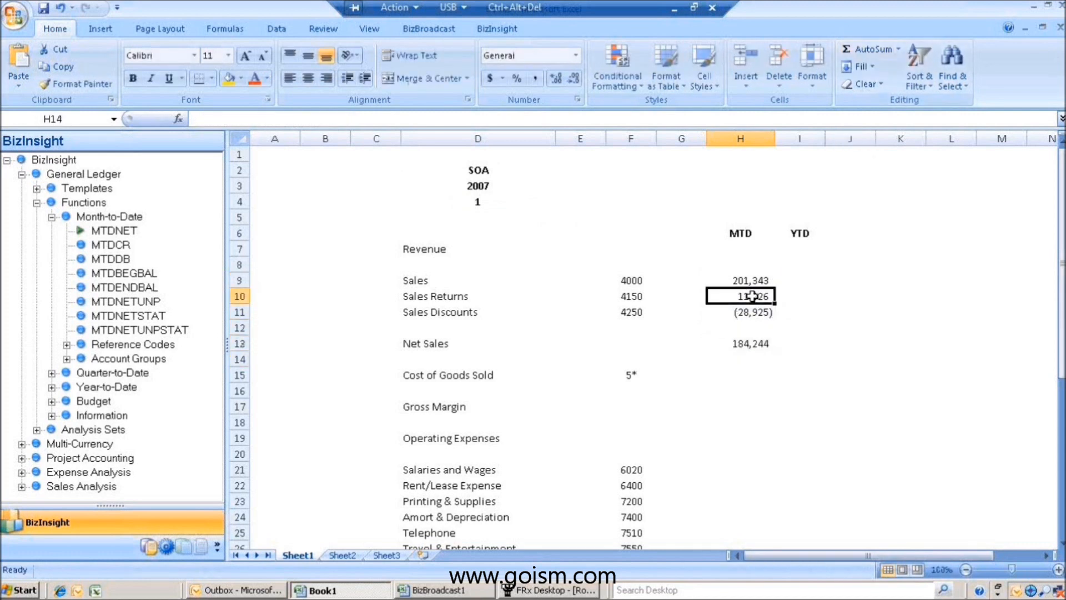
right_click(739, 295)
click(809, 53)
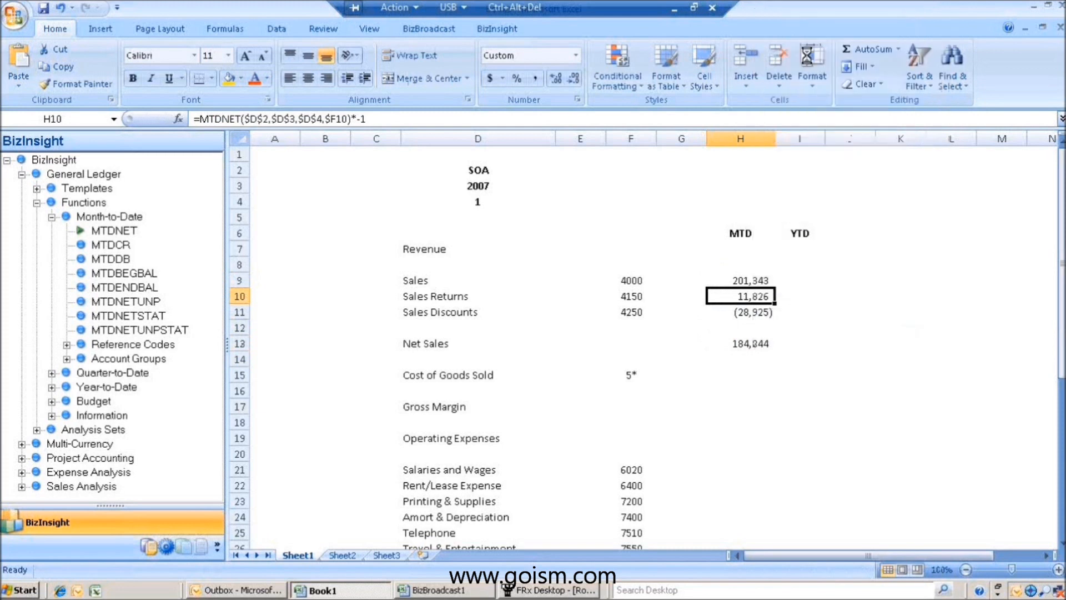
click(61, 9)
Copy the Sales Returns MTD formula to Cost of Goods Sold in H15 and remove its *-1 multiplier.
right_click(748, 293)
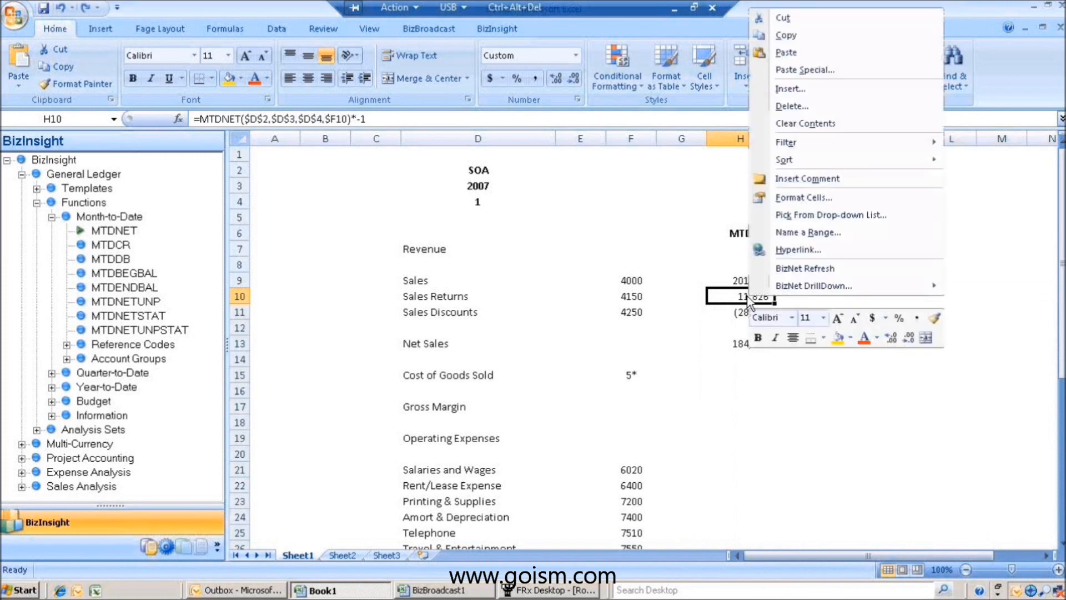
click(786, 36)
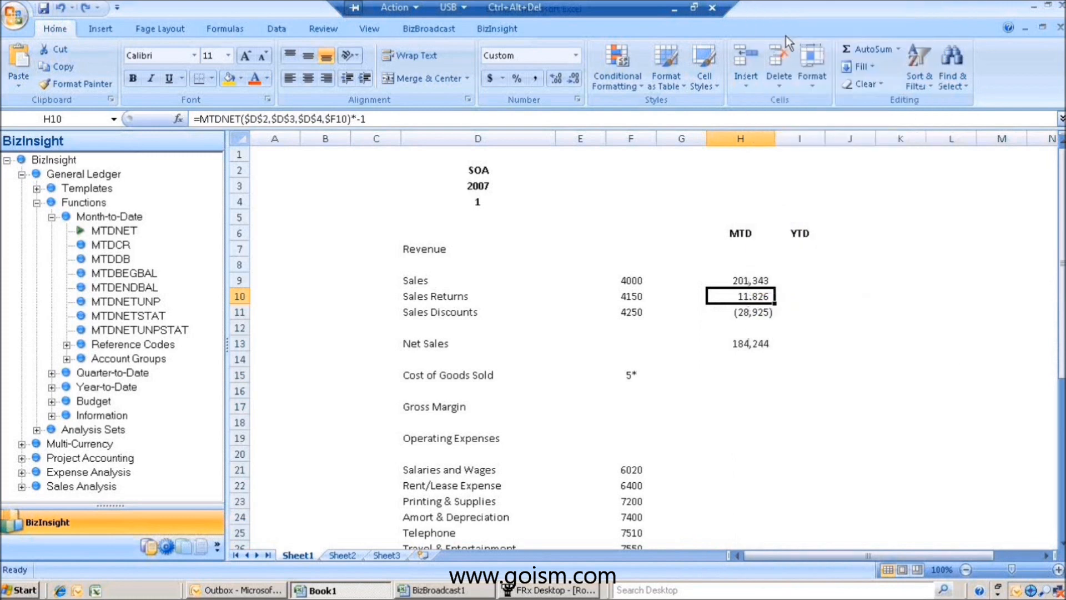
click(742, 375)
right_click(743, 376)
click(780, 135)
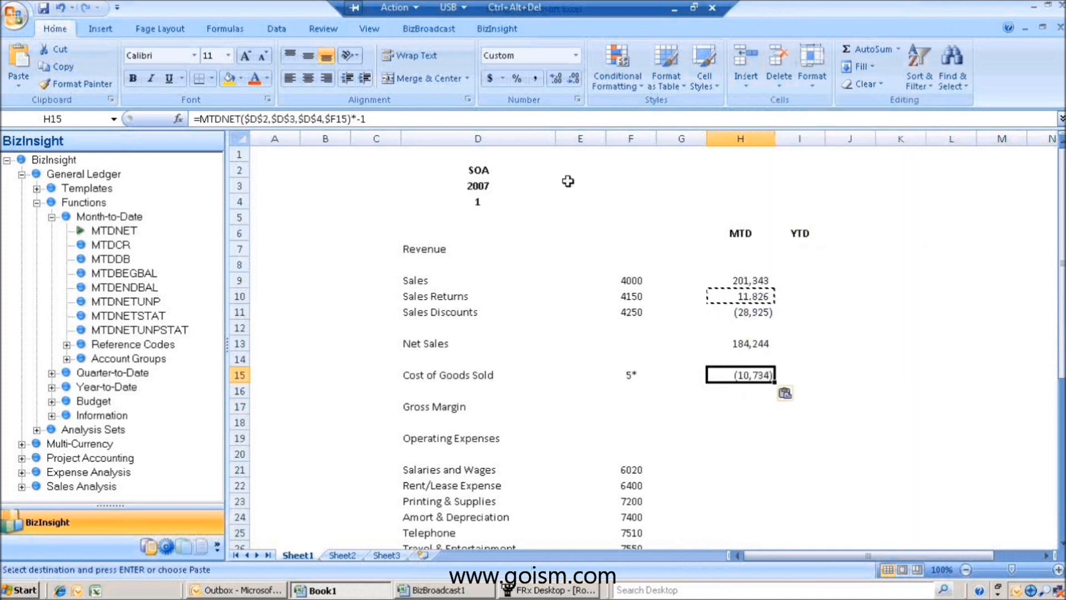
click(399, 116)
key(BackSpace)
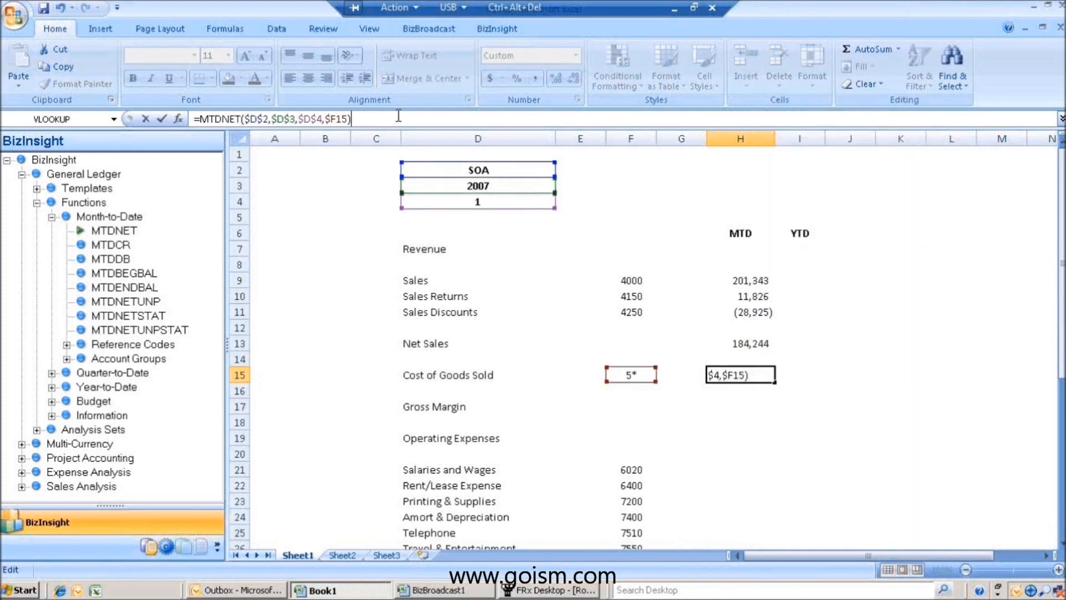
key(Return)
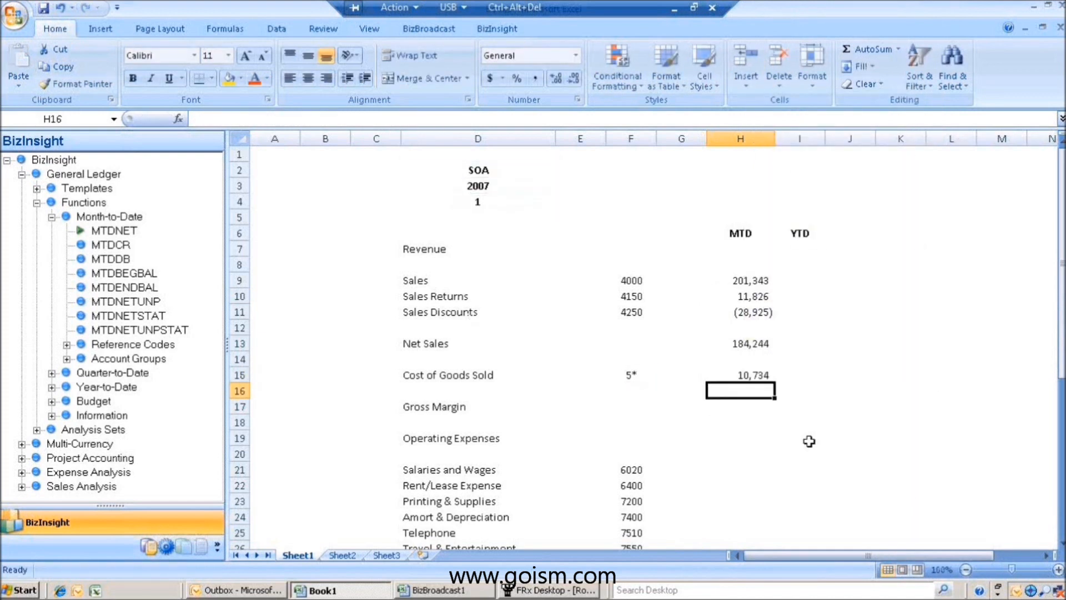
Calculate the MTD Gross Margin in H17 as Net Sales minus Cost of Goods Sold.
click(752, 405)
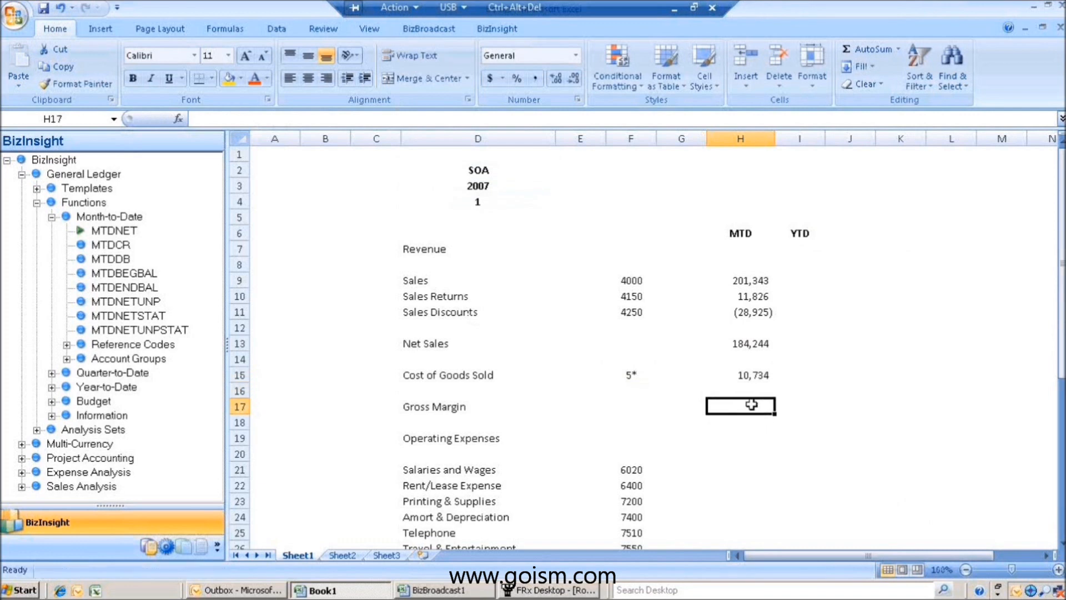
text(=)
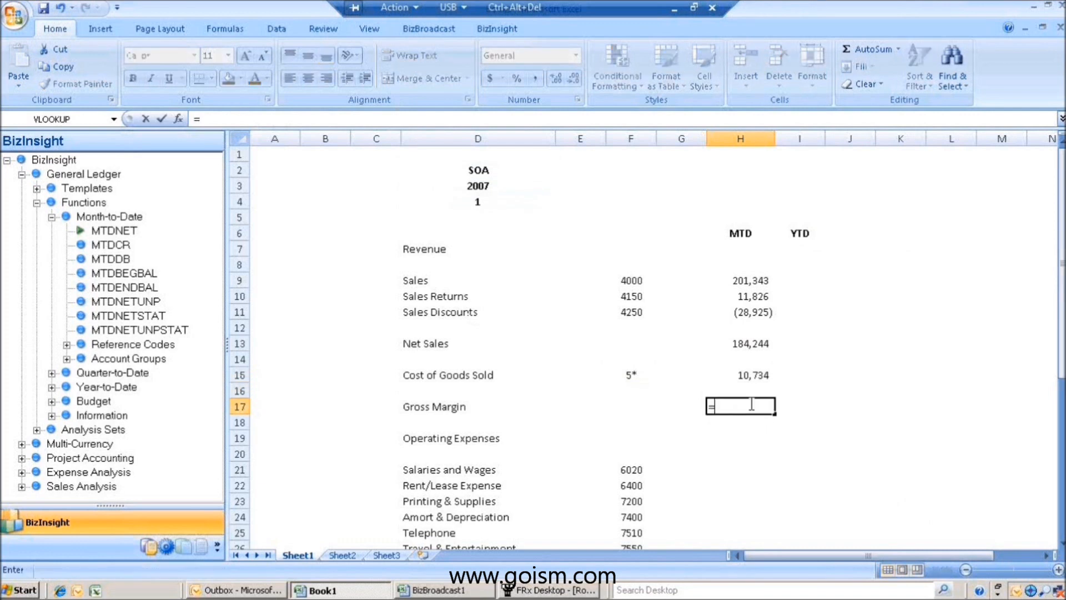
click(744, 340)
text(-)
click(736, 376)
key(Return)
Copy the Cost of Goods Sold MTD formula to Salaries and Wages in H21 and fill it down through Bank Charges in H29.
scroll(733, 436, down, 2)
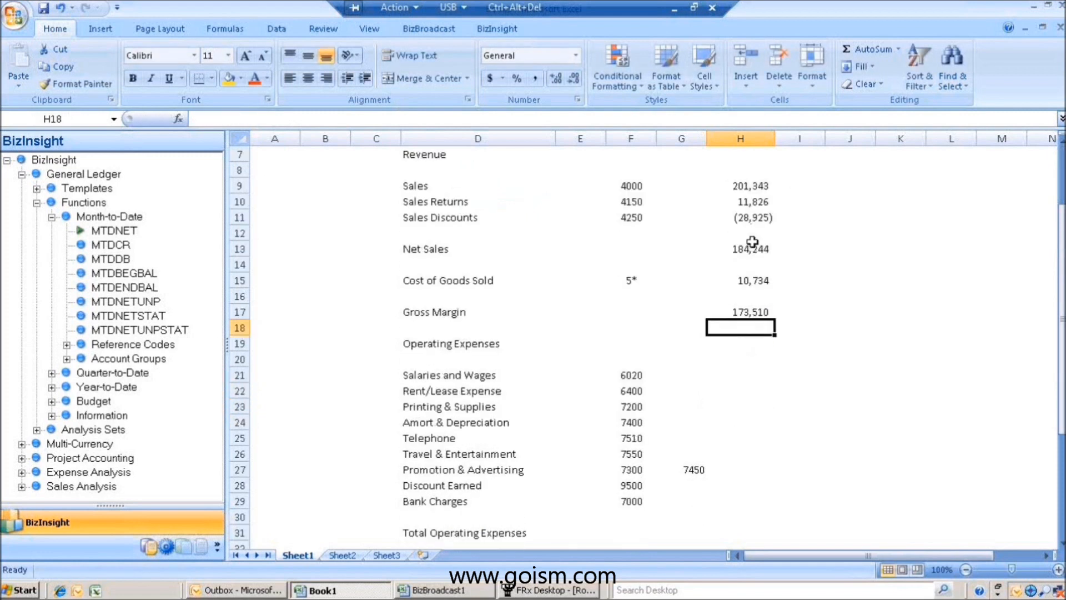
click(749, 279)
right_click(758, 281)
click(787, 309)
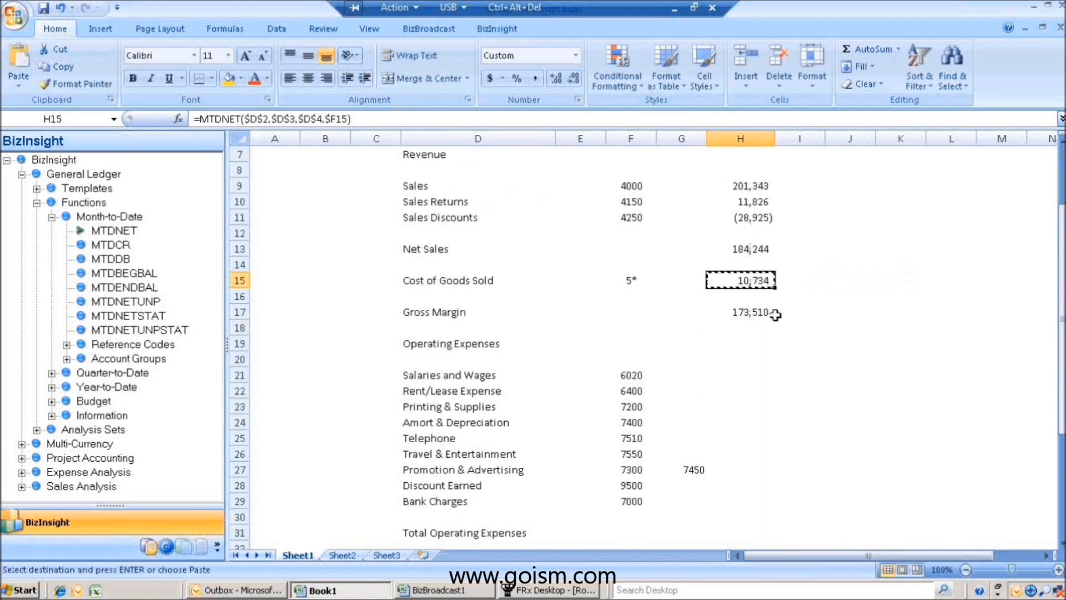
click(748, 372)
right_click(748, 372)
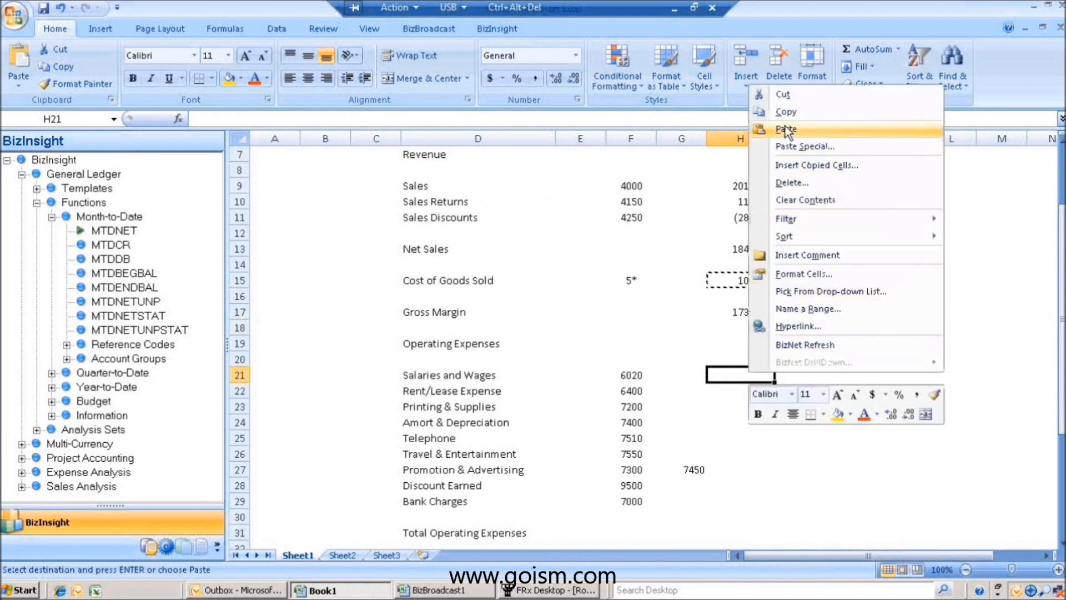
click(789, 132)
drag(777, 385, 776, 422)
click(759, 375)
drag(775, 383, 759, 502)
Extend the Promotion & Advertising account argument to $F27:$G27 and total the operating expenses in H31 with =SUM(H21:H30).
double_click(747, 470)
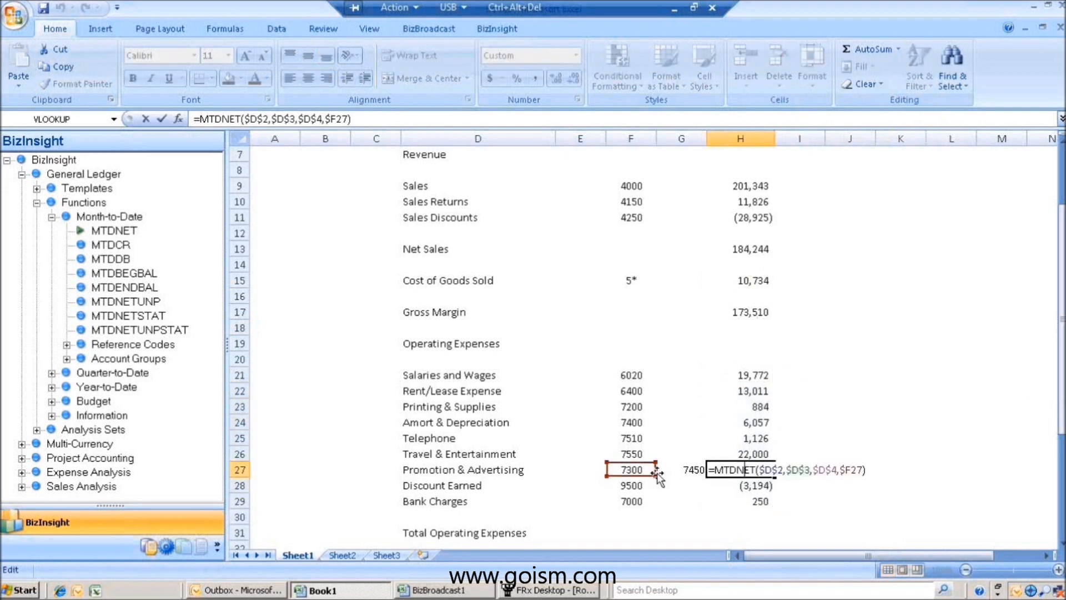
key(Return)
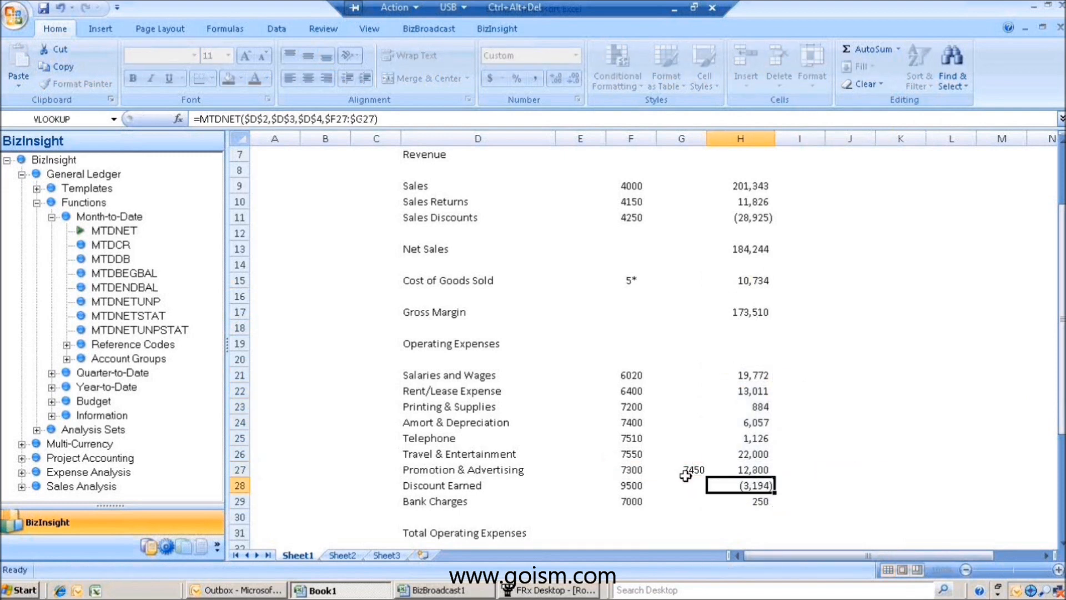
scroll(684, 480, down, 2)
click(747, 438)
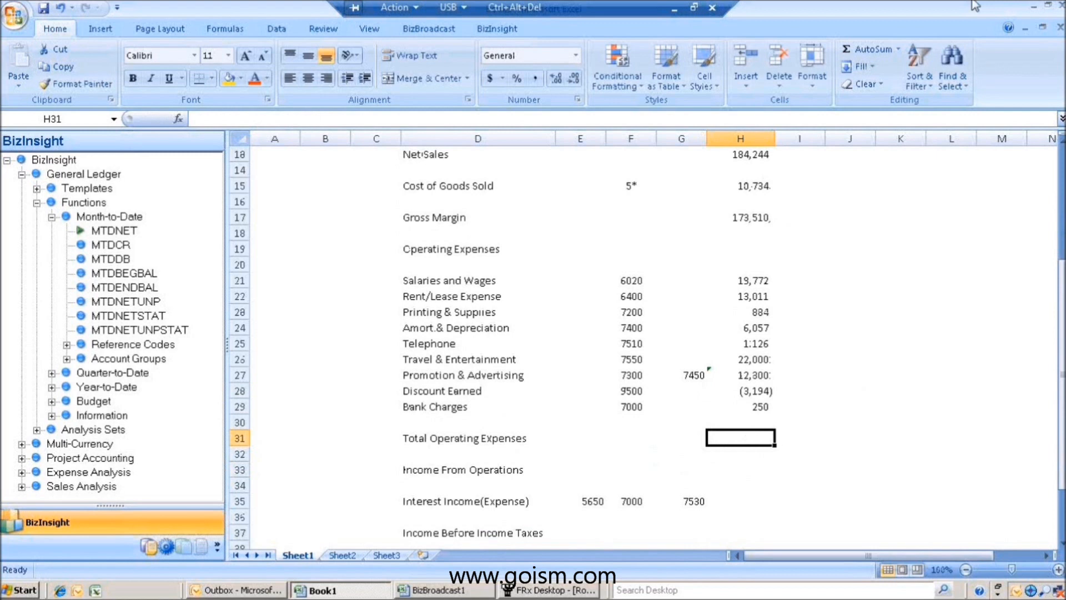
click(870, 50)
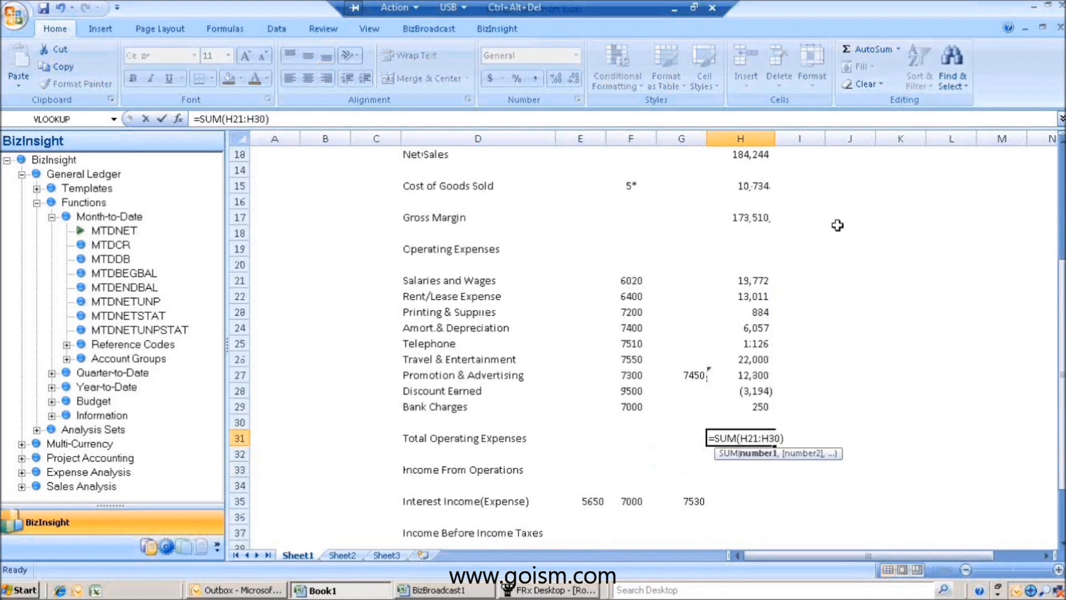
key(Return)
Try calculating Income From Operations in H33 as =H31-H17.
click(750, 464)
text(=)
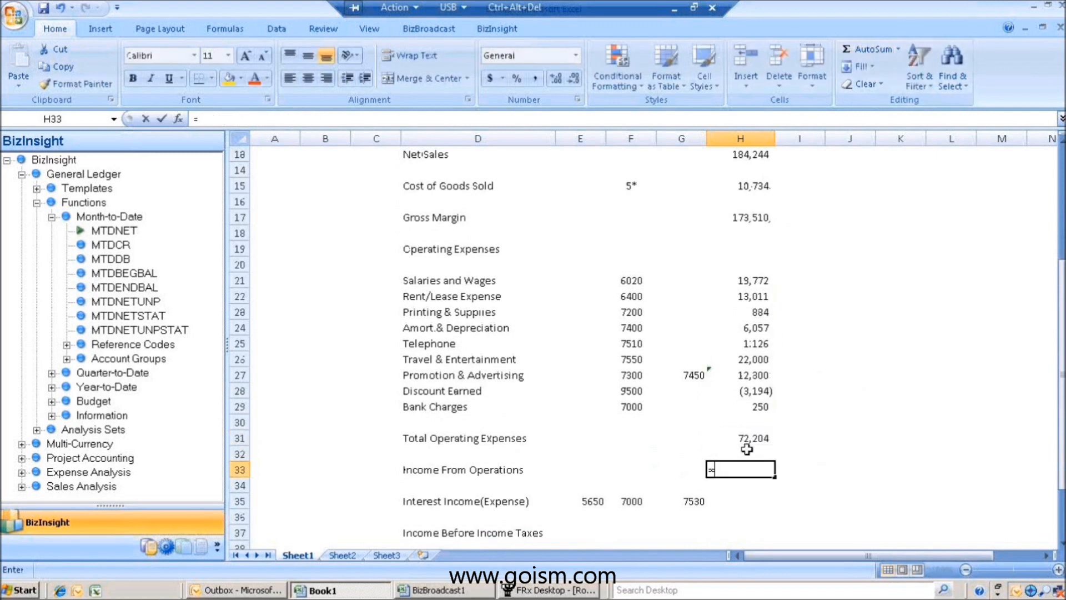
click(743, 437)
text(-)
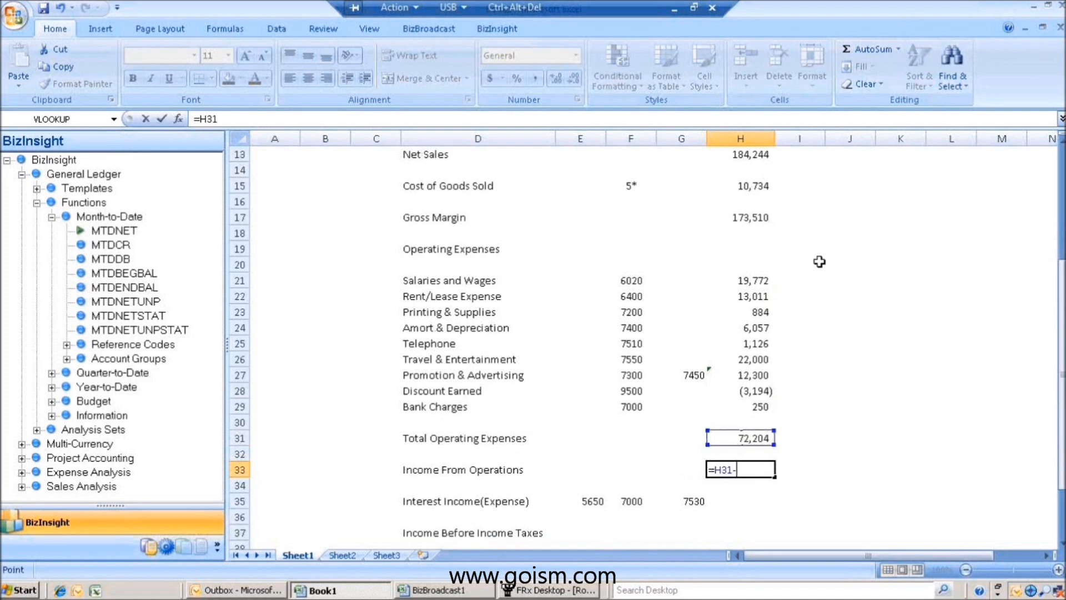
click(761, 213)
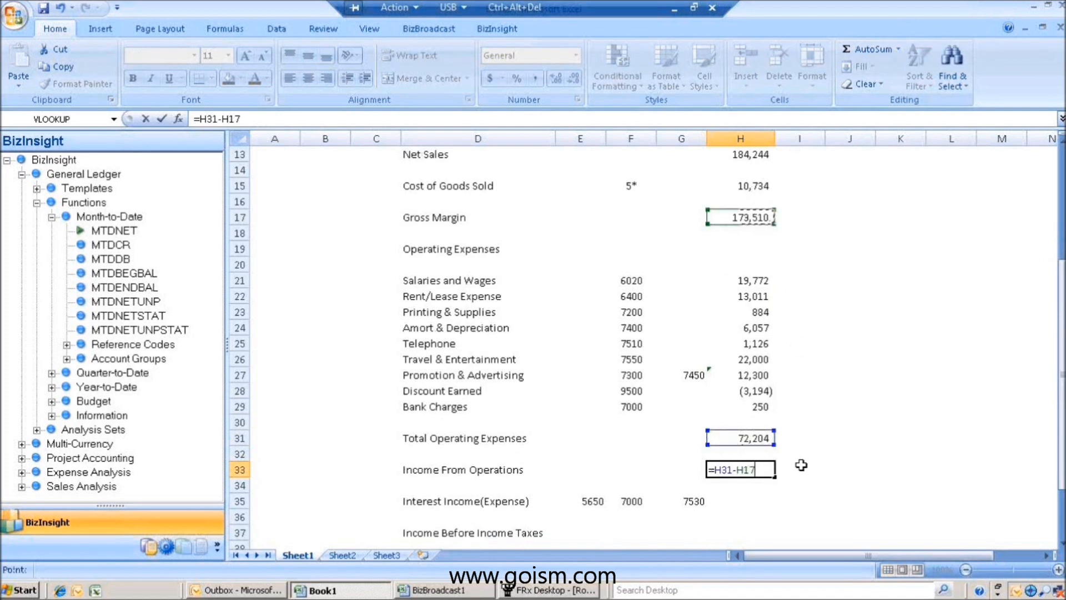
key(Return)
Replace the Income From Operations formula in H33 with Gross Margin H17 minus Total Operating Expenses H31.
click(741, 467)
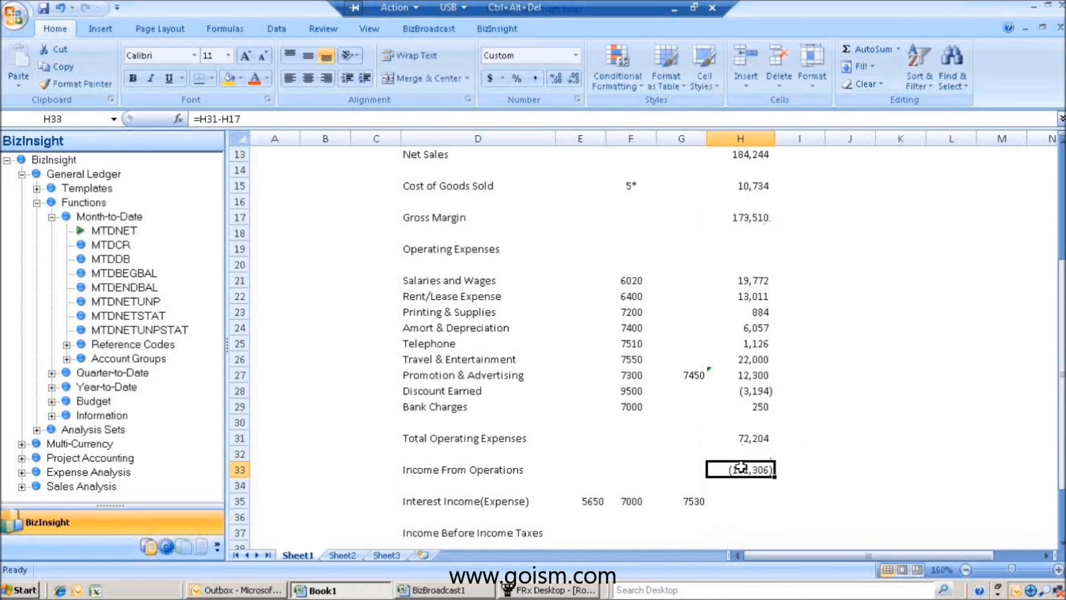
text(=)
click(758, 216)
text(-)
click(734, 435)
key(Return)
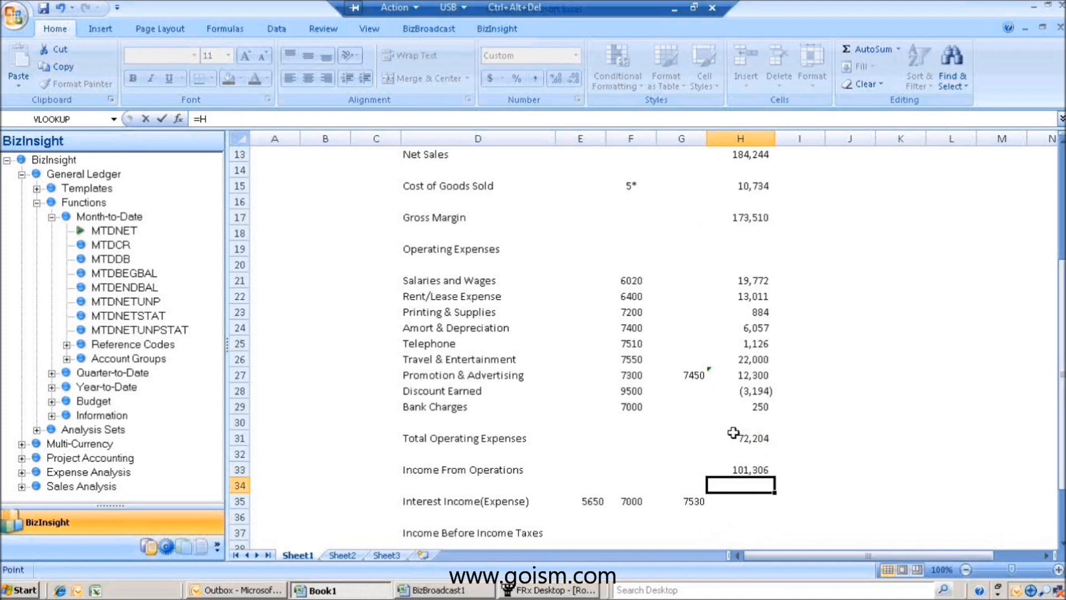
Copy the Promotion & Advertising MTD formula to Interest Income(Expense) in H35 and extend its account range to $E35:$G35.
click(750, 378)
right_click(750, 378)
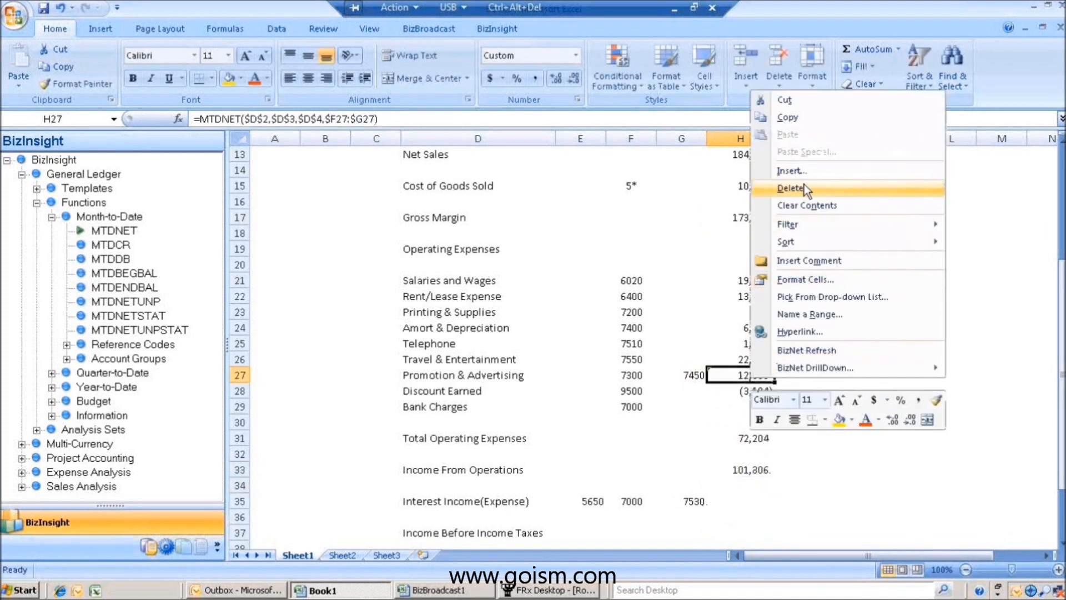
click(787, 117)
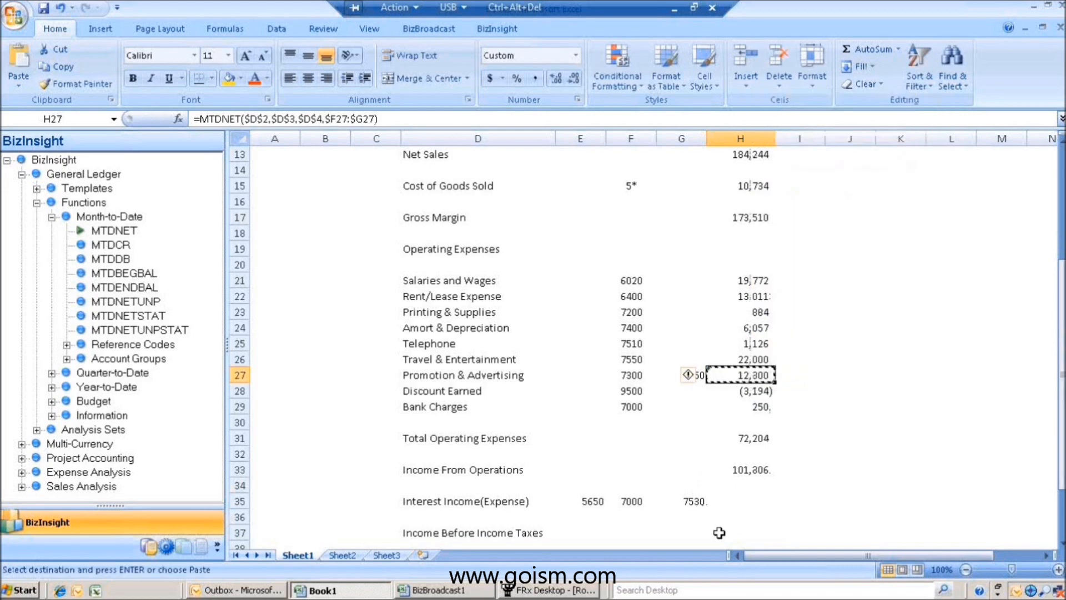
click(750, 497)
right_click(750, 498)
click(788, 191)
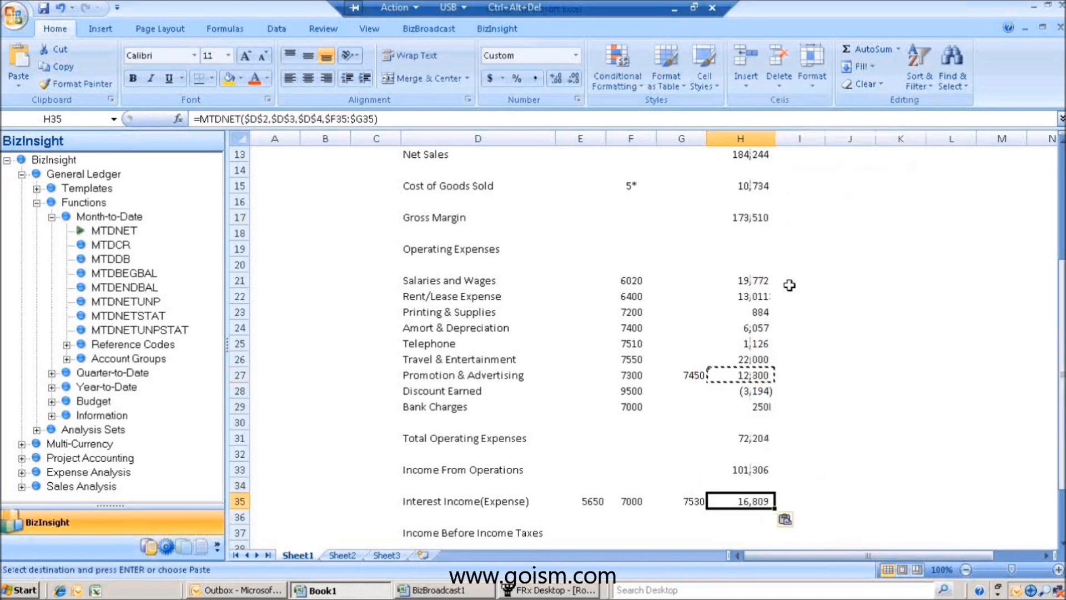
double_click(744, 501)
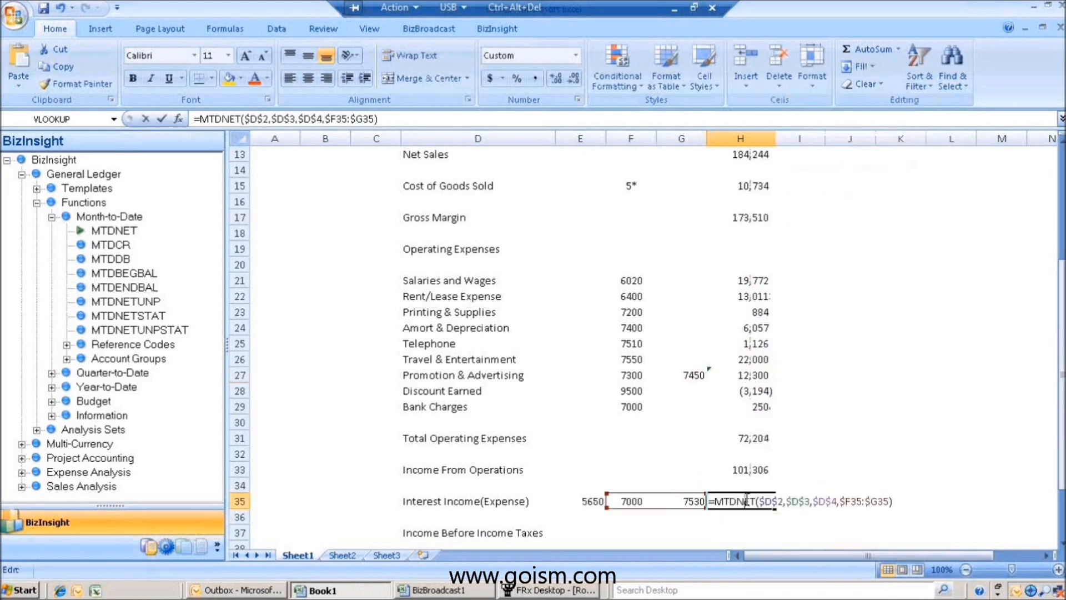
drag(584, 505, 572, 505)
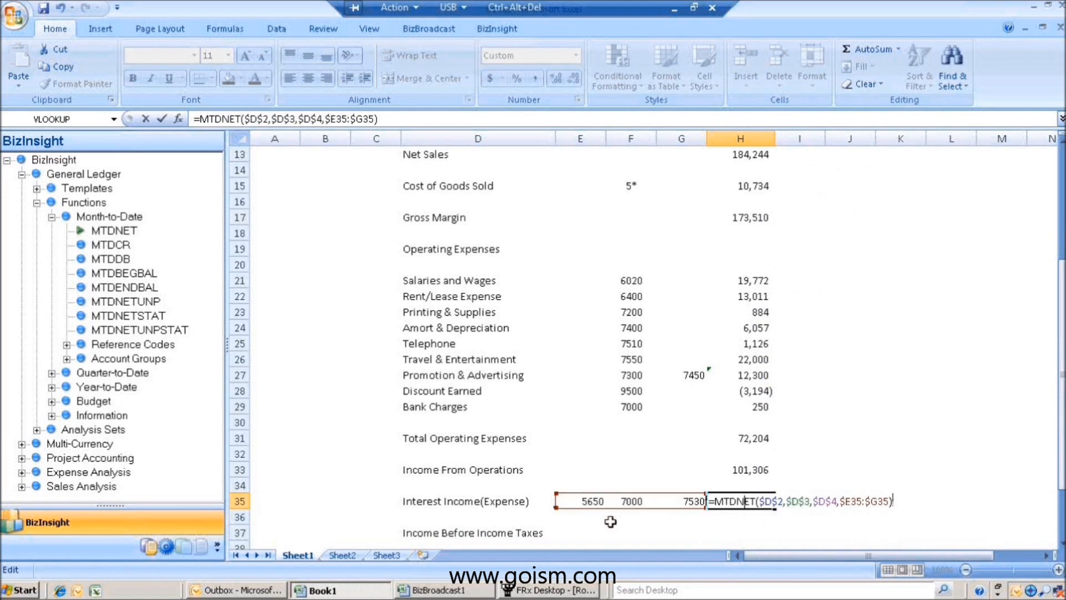
scroll(719, 519, down, 1)
key(Return)
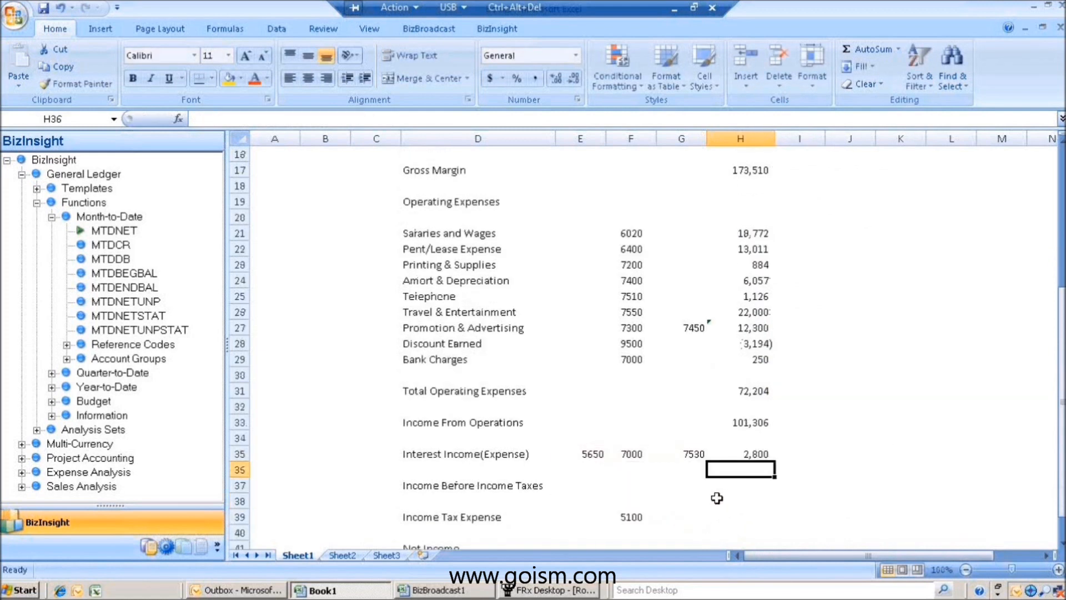
Sum Income From Operations and Interest Income(Expense) for Income Before Income Taxes in H37.
scroll(716, 486, down, 1)
click(749, 437)
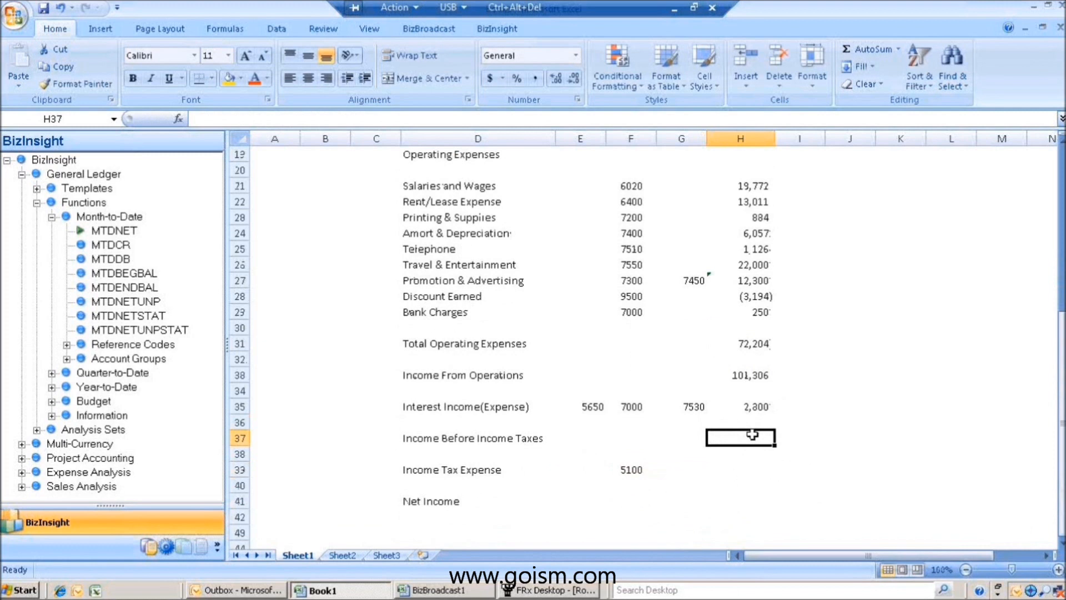
click(858, 49)
drag(745, 375, 752, 414)
key(Return)
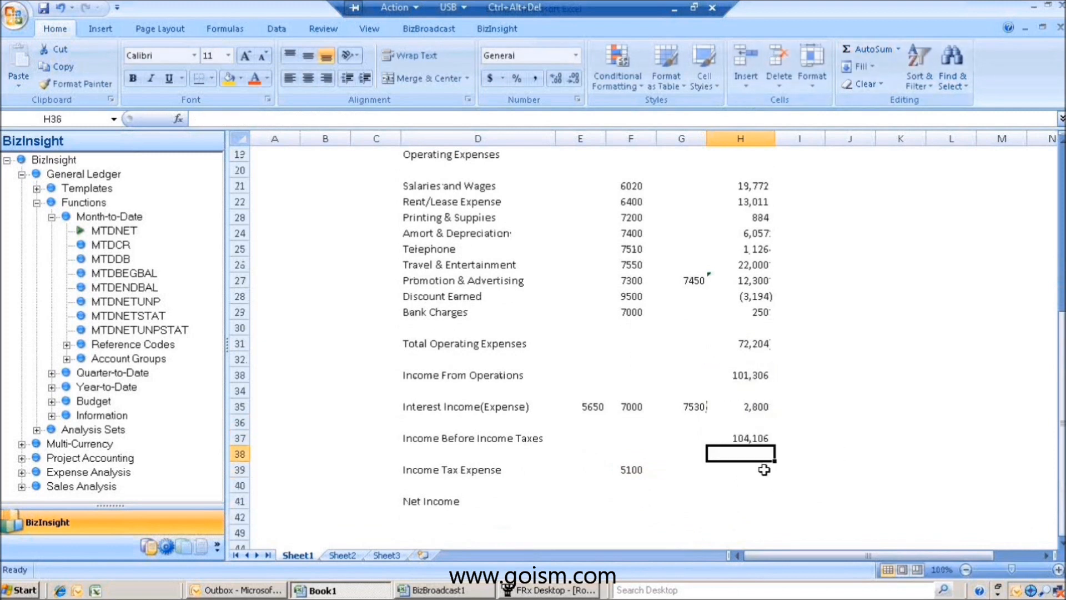
Copy the Interest Income(Expense) MTD formula to Income Tax Expense in H39.
right_click(765, 408)
click(814, 152)
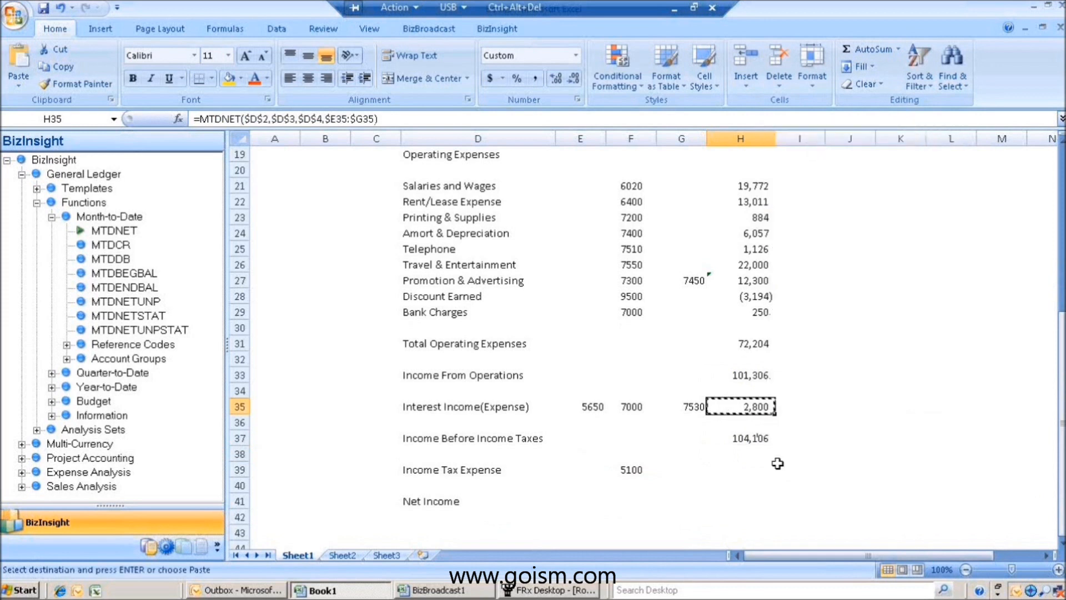
click(749, 468)
key(Return)
Calculate the MTD Net Income in H41 as Income Before Income Taxes minus Income Tax Expense.
click(751, 494)
text(=)
click(740, 444)
text(-)
click(745, 470)
key(Return)
click(630, 501)
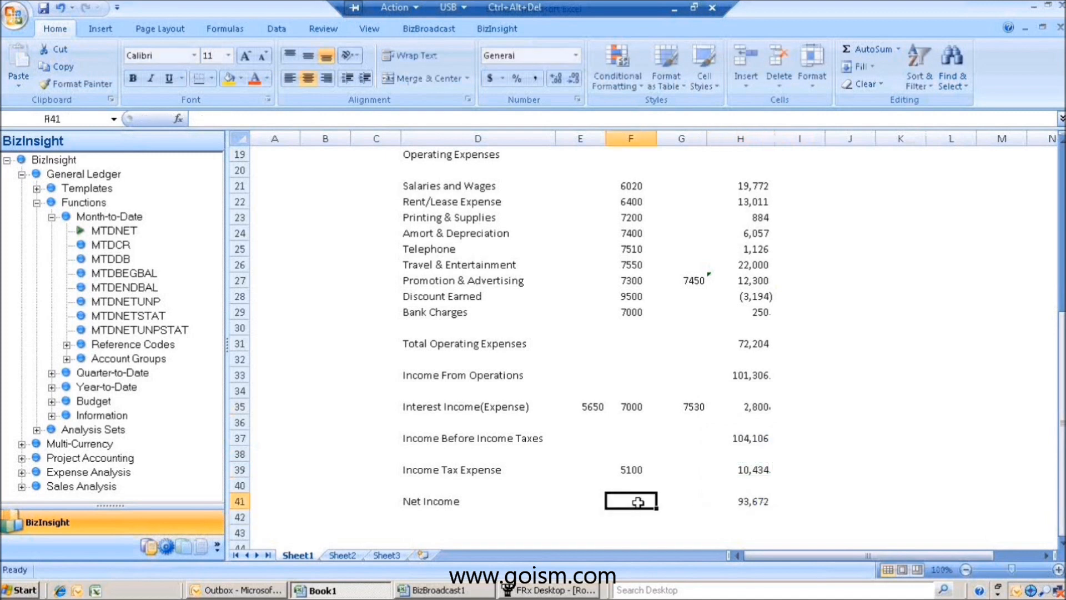
Make the Revenue heading in D7 bold and add a bottom border to the Sales Discounts amount in H11.
scroll(638, 500, up, 6)
click(422, 249)
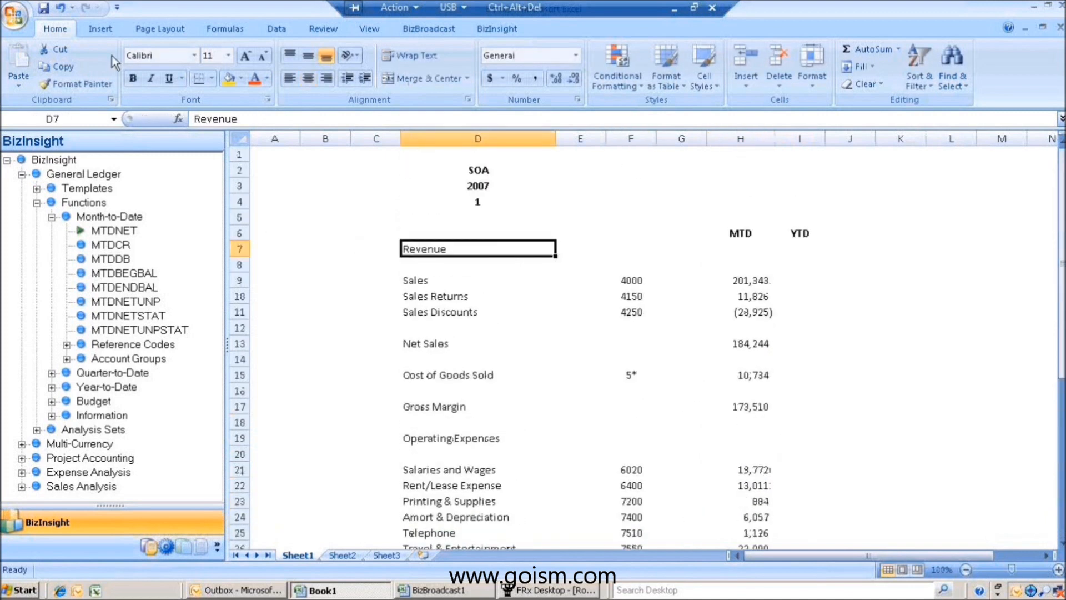
click(133, 80)
click(740, 312)
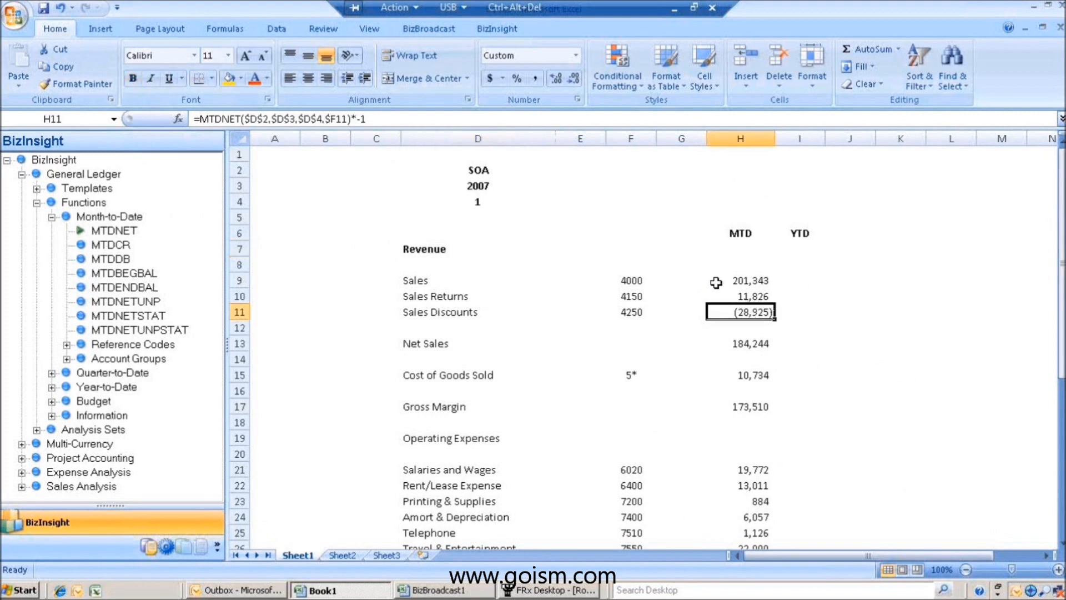
Group the account-number columns E through G and collapse the group so only descriptions and amounts show.
drag(572, 136, 681, 139)
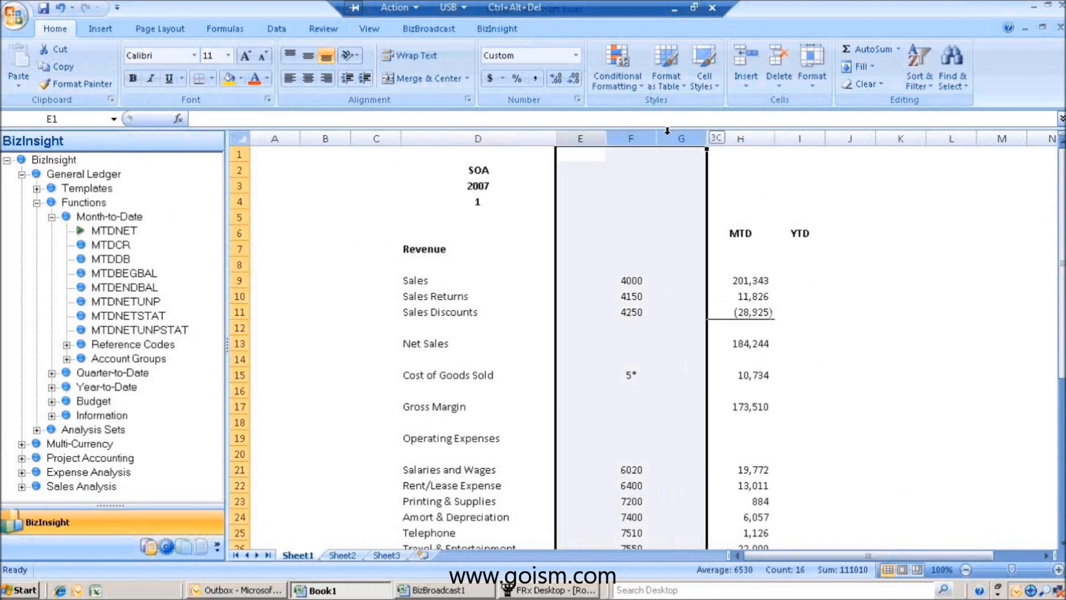
click(275, 30)
click(755, 86)
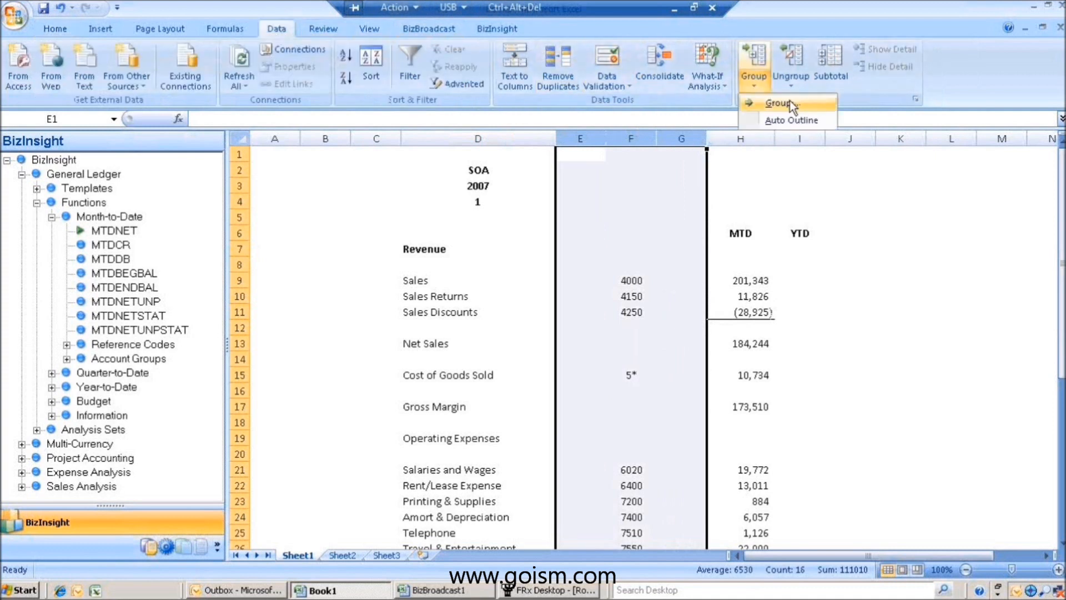
click(789, 103)
click(741, 139)
Set the report period in D4 to 2.
click(541, 232)
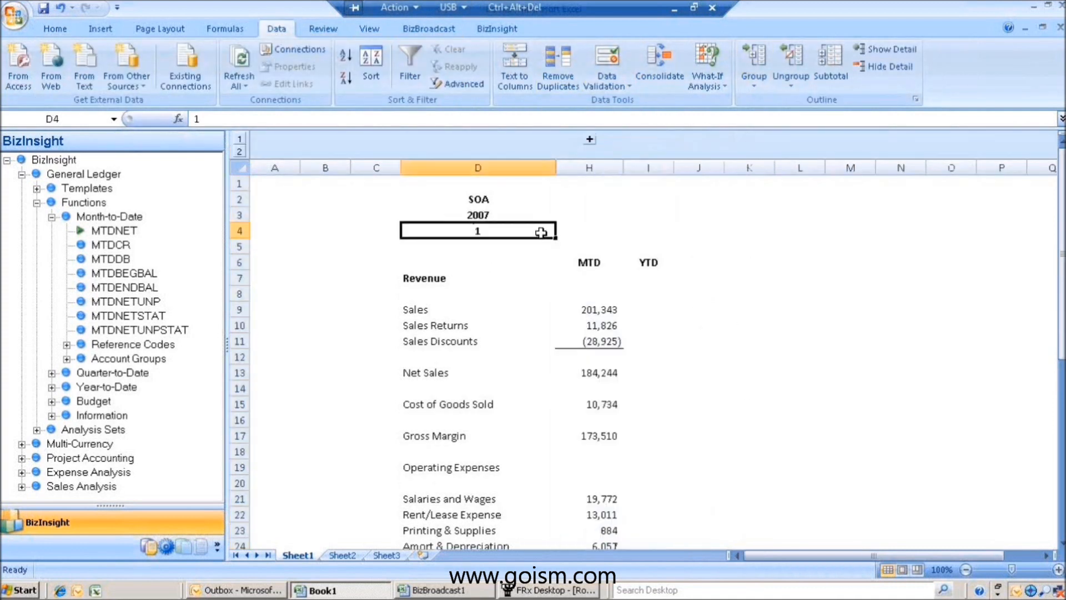
text(2)
key(Return)
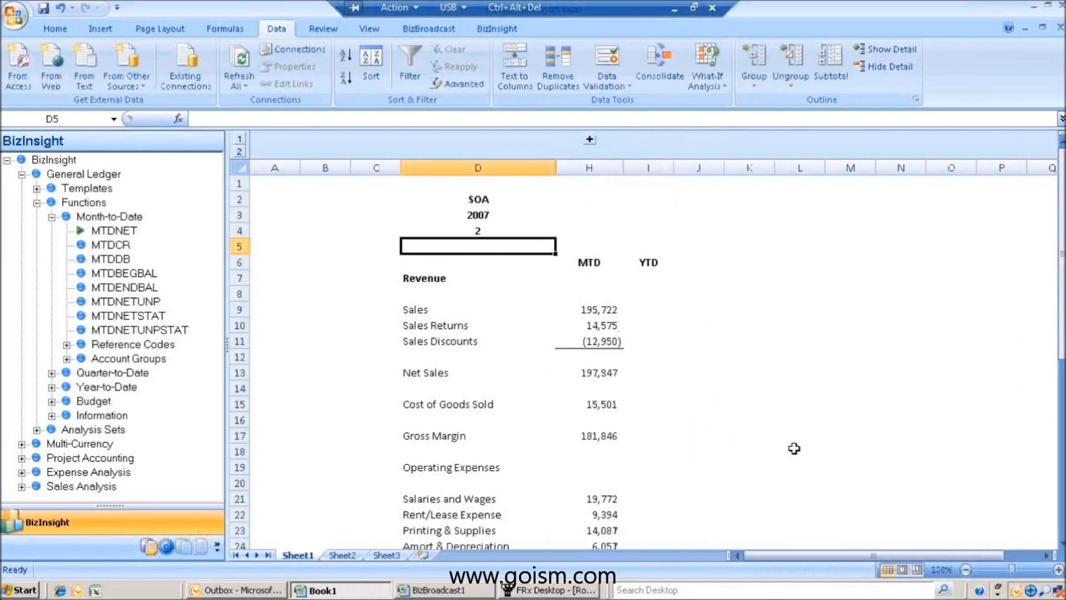
Look through the General Ledger Year-to-Date functions, then collapse the Year-to-Date and Month-to-Date function lists.
click(605, 303)
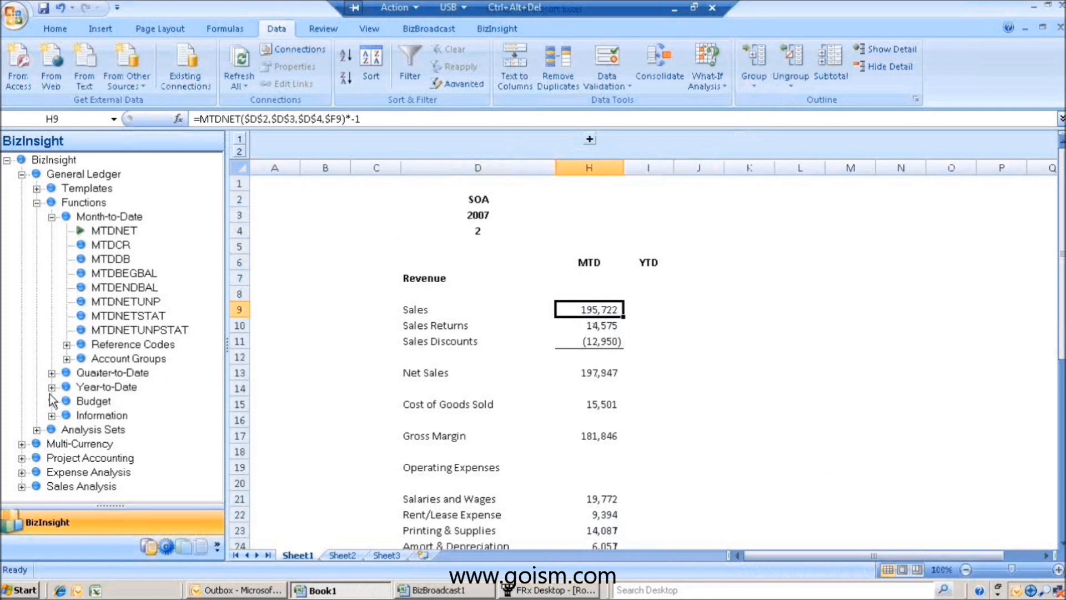
double_click(67, 387)
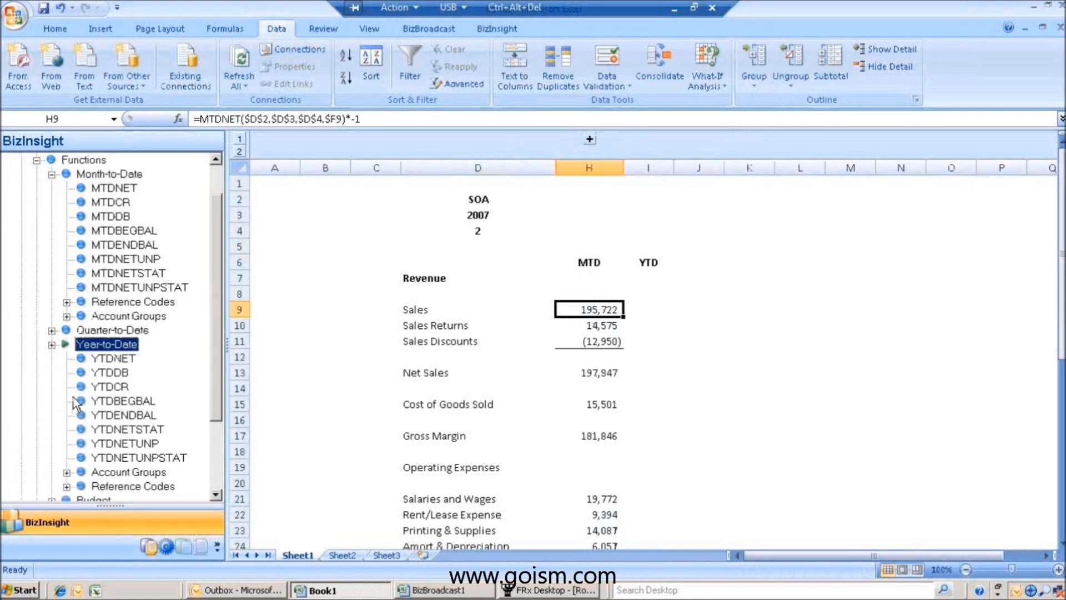
click(50, 345)
double_click(66, 218)
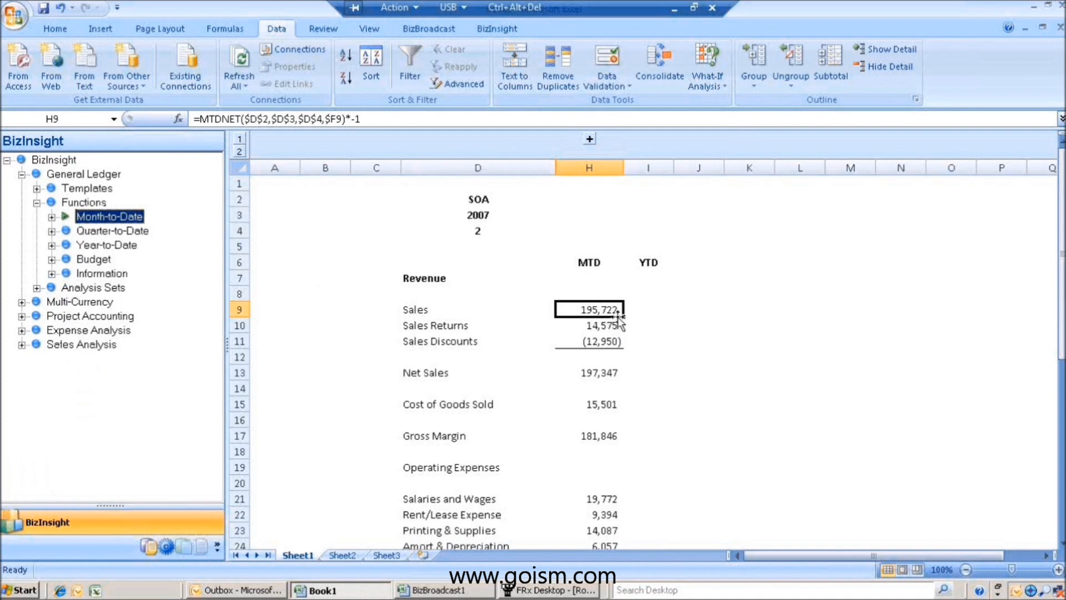
Copy the MTD Sales formula into the YTD column at I9 and change its function to YTDNET.
drag(623, 318, 661, 314)
click(648, 309)
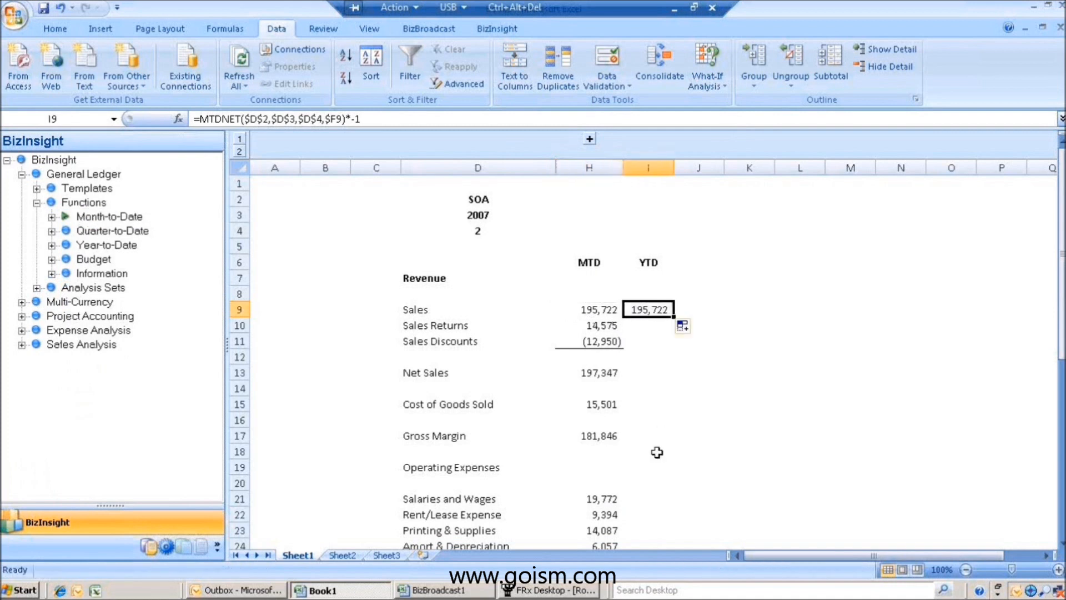
click(210, 117)
key(BackSpace)
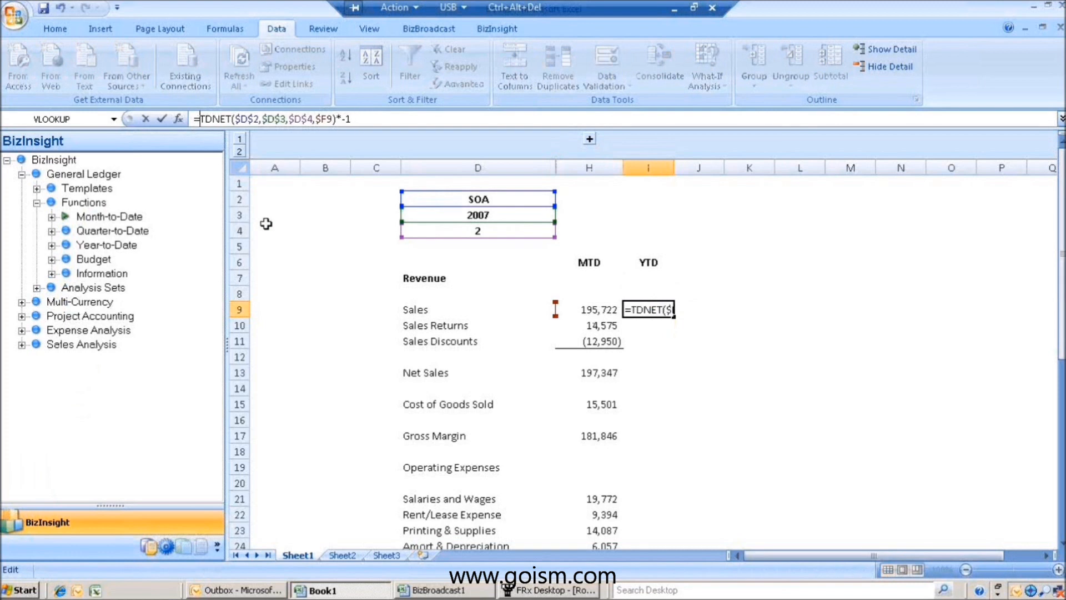
text(Y)
key(Return)
Fill the YTD formula down to Sales Returns and Sales Discounts, and copy the Net Sales sum to I13.
drag(610, 304, 677, 350)
click(620, 380)
drag(624, 380, 669, 381)
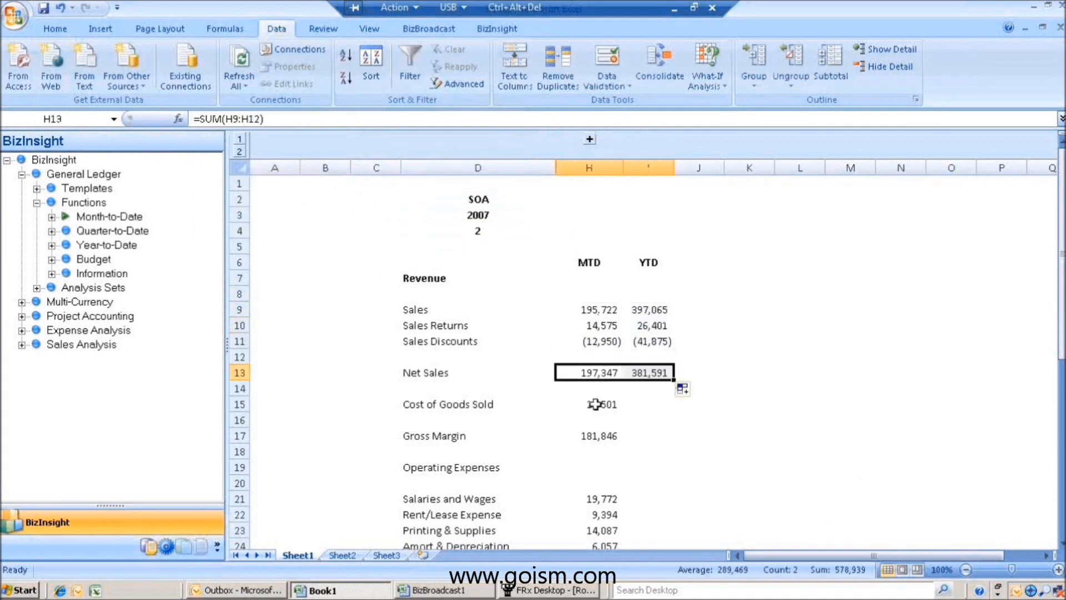
click(598, 434)
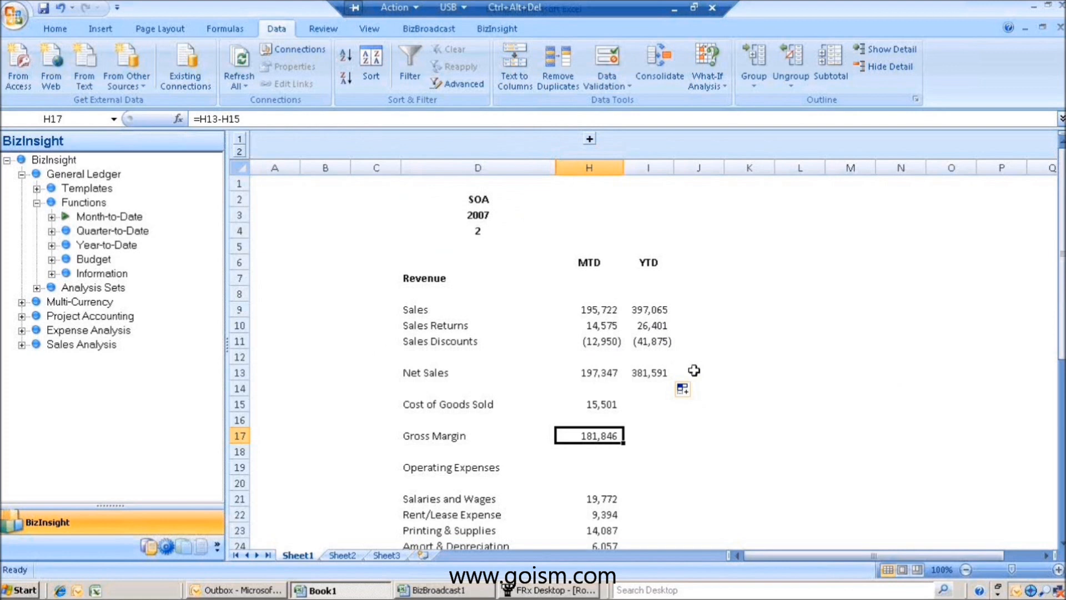
Close FRx Desktop, confirming the exit, and collapse the Functions list in Excel.
right_click(525, 590)
click(555, 577)
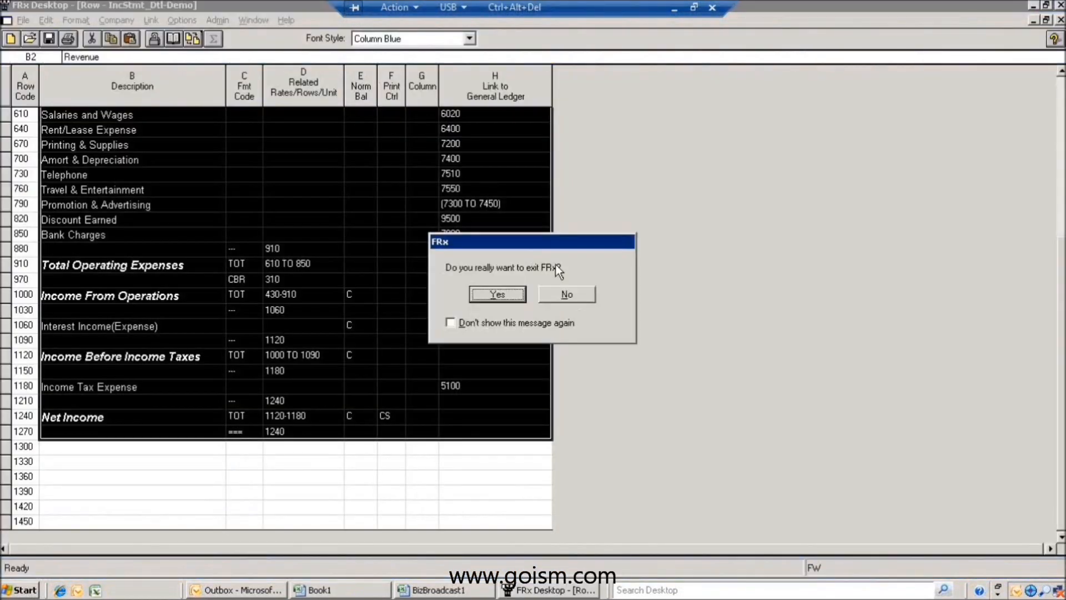
click(489, 292)
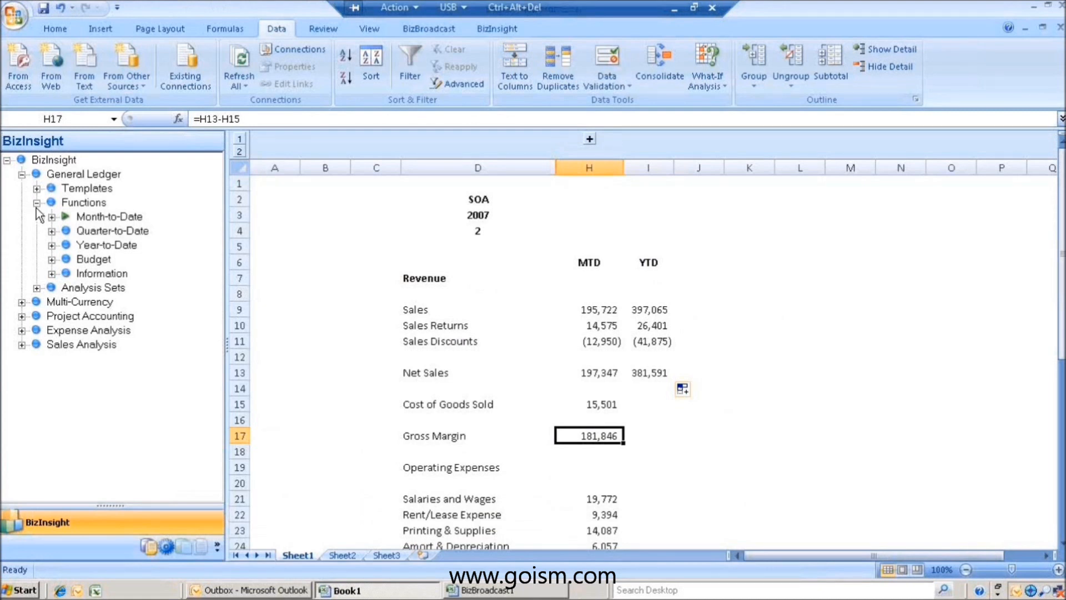
click(36, 203)
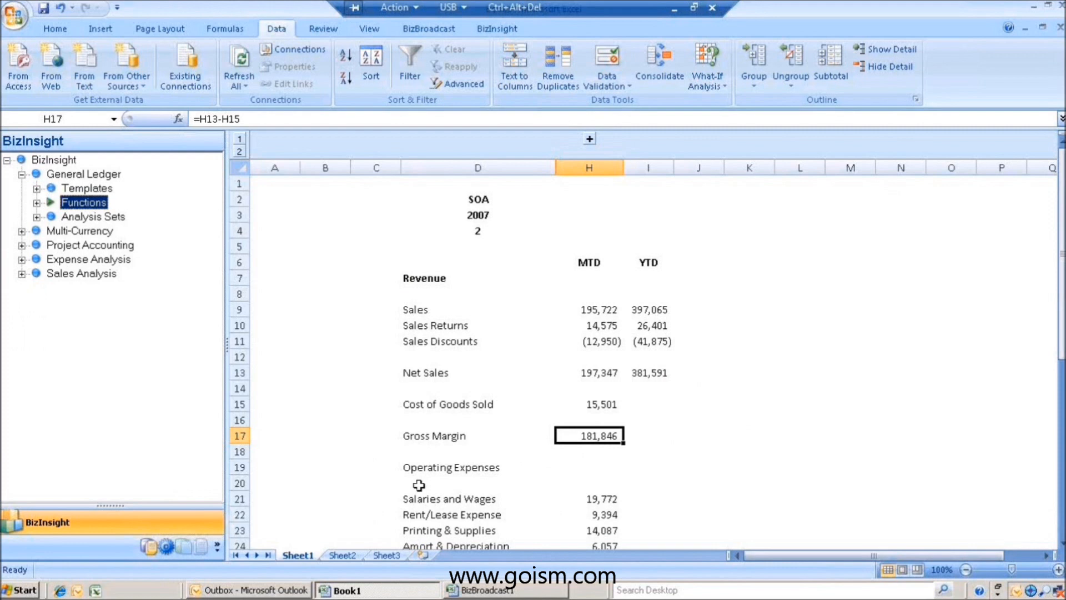
right_click(299, 557)
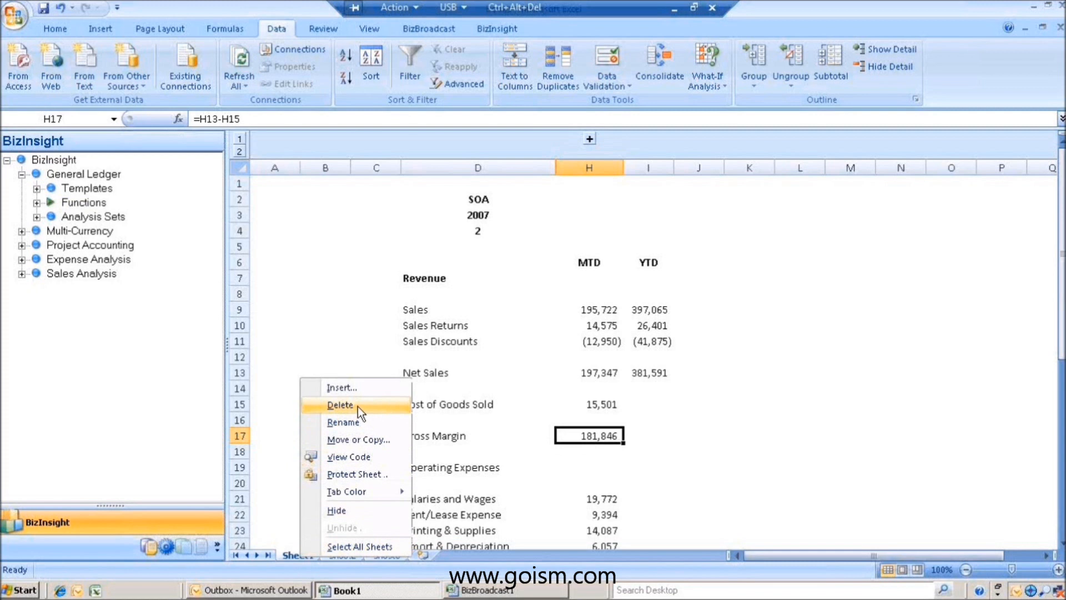
click(475, 425)
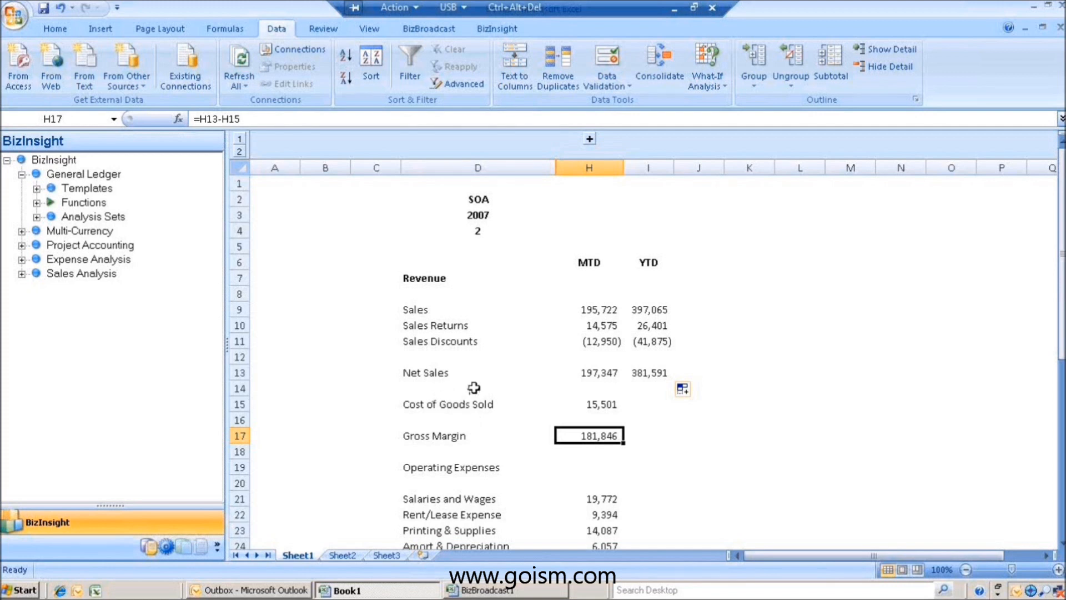
click(422, 471)
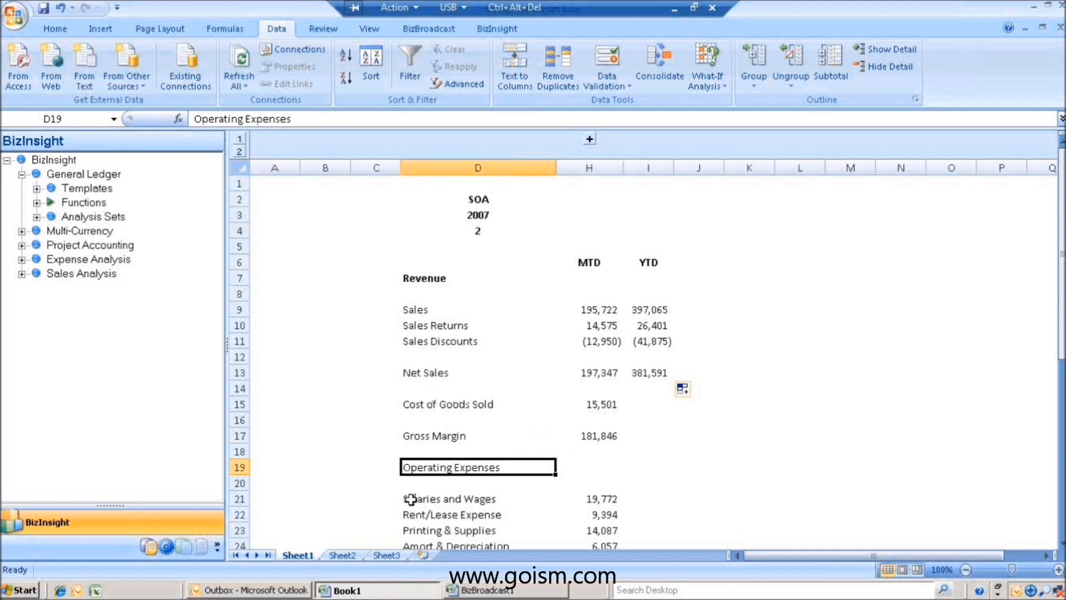
click(414, 435)
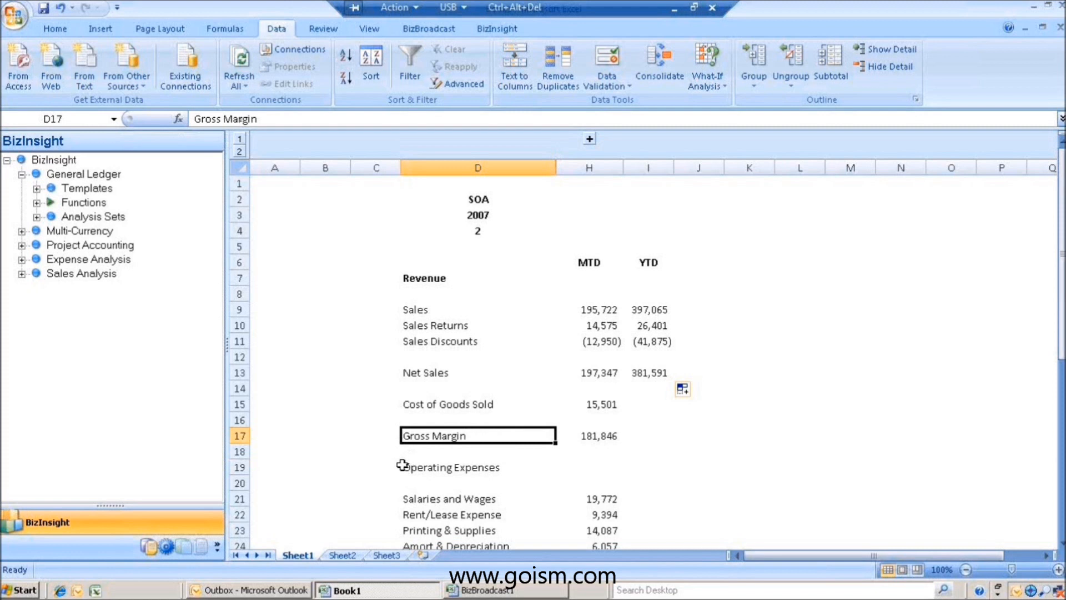
click(403, 465)
click(417, 436)
click(655, 315)
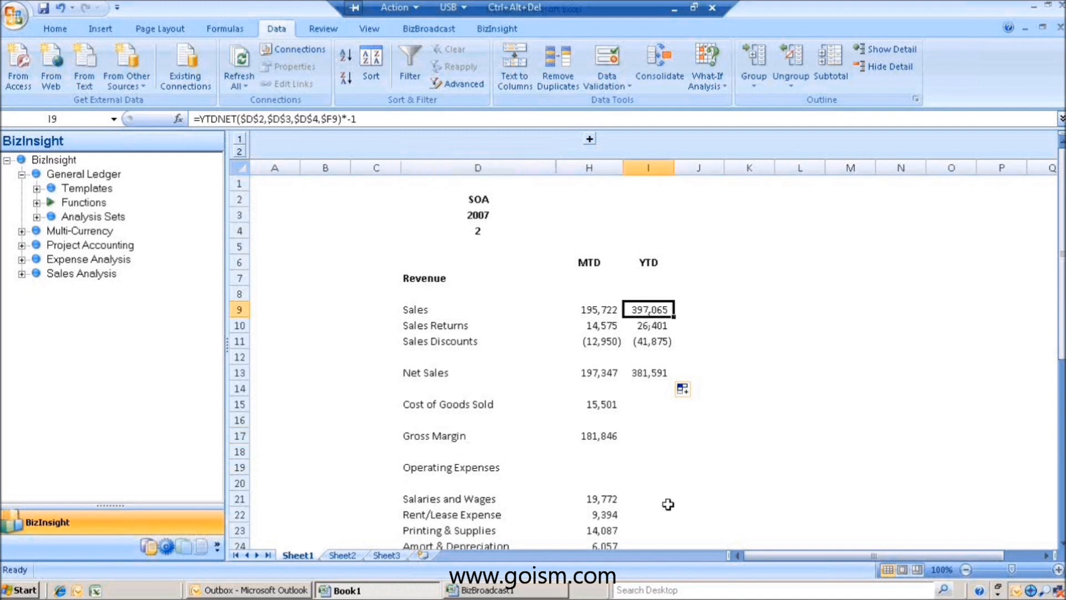
click(436, 447)
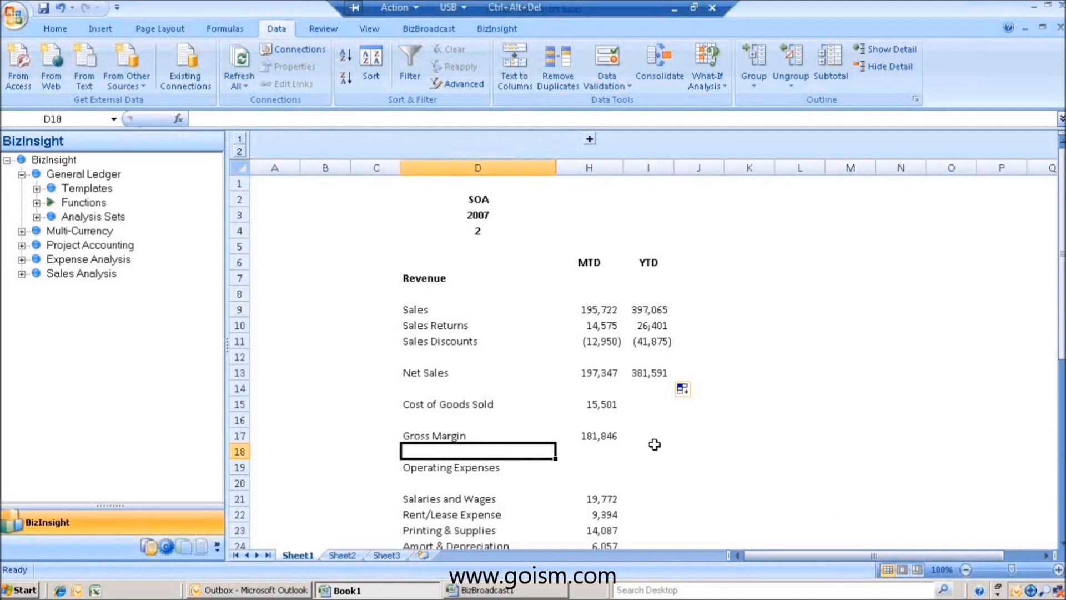
click(661, 402)
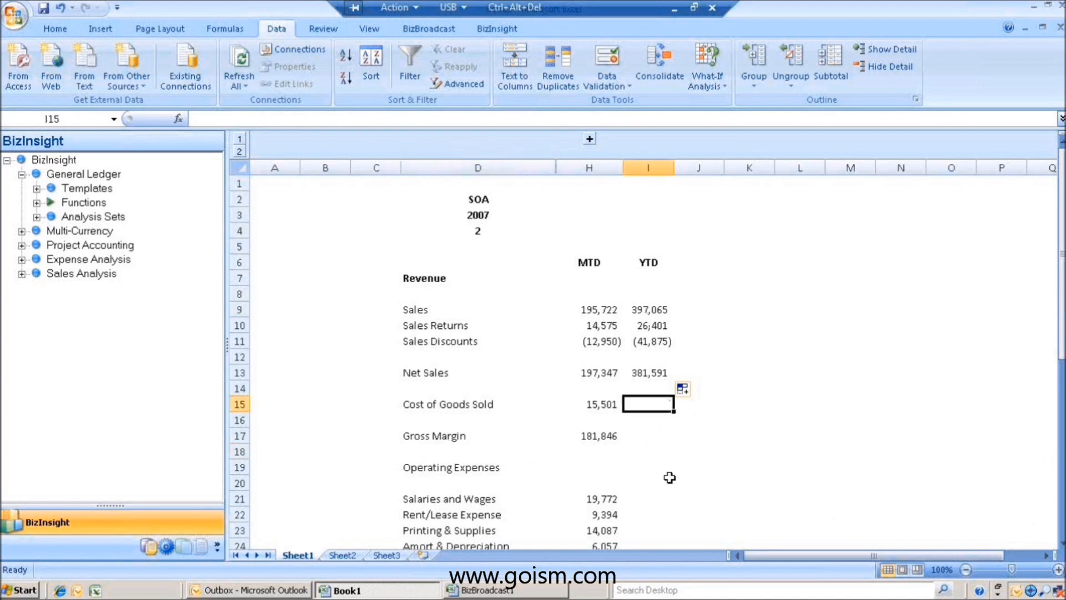
click(597, 498)
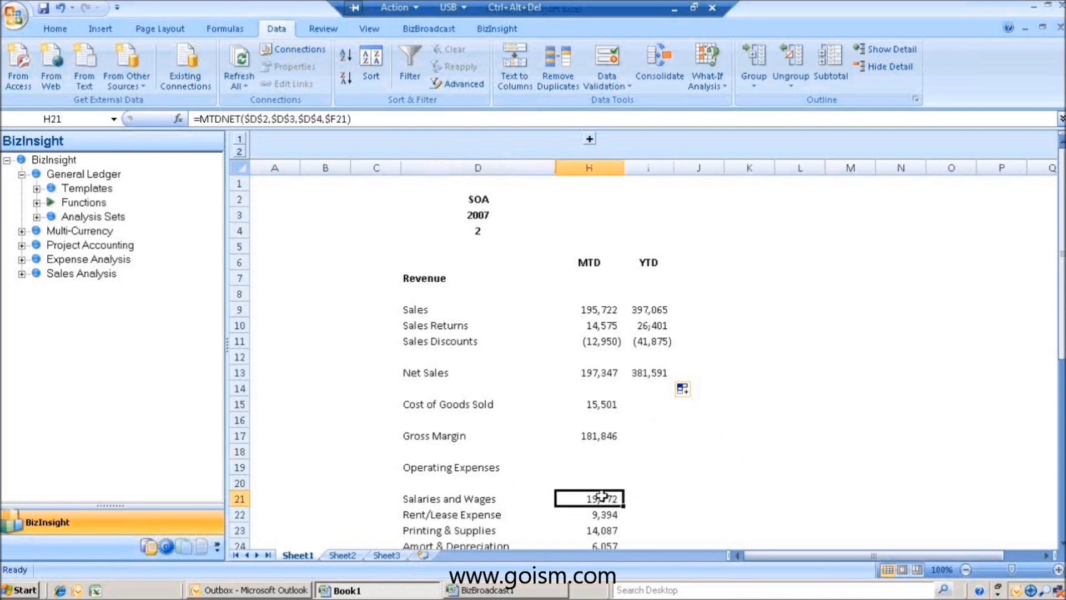
click(469, 499)
click(601, 500)
click(605, 513)
click(601, 531)
click(456, 516)
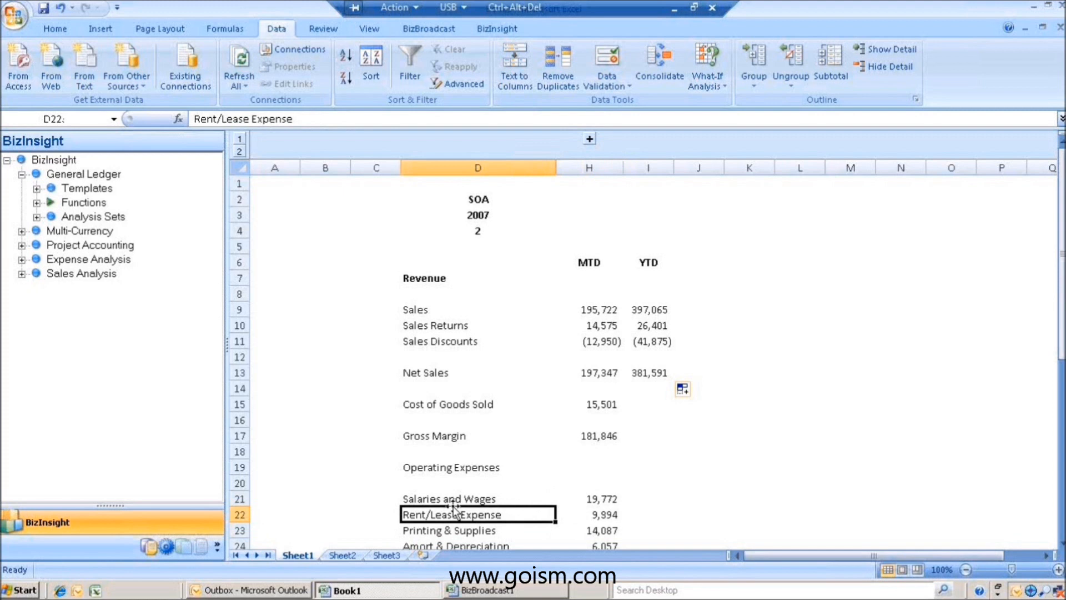
click(452, 501)
click(453, 514)
click(454, 501)
click(458, 512)
click(454, 501)
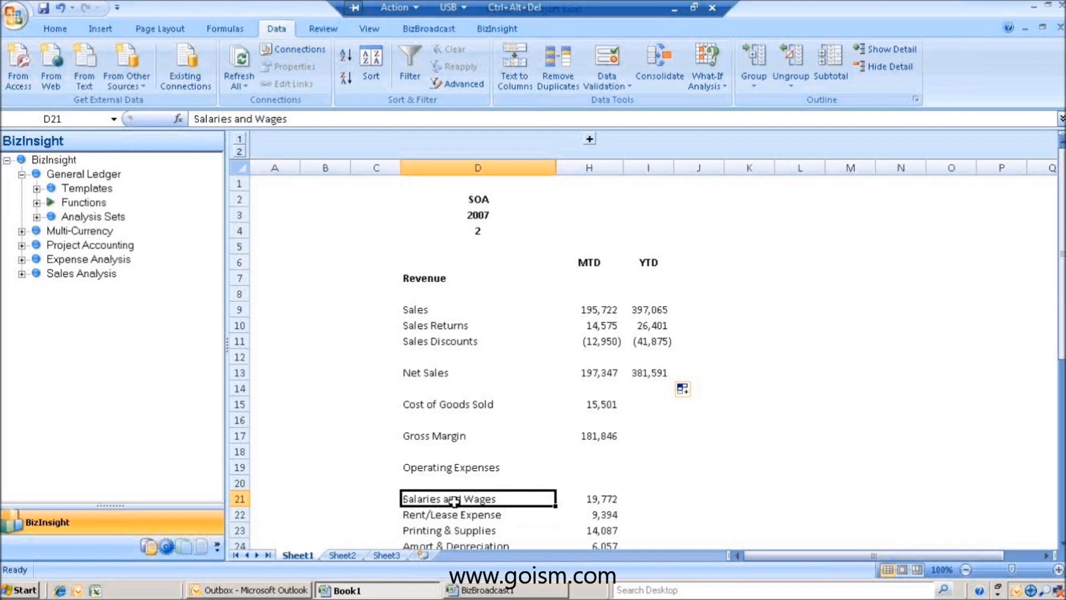
click(414, 311)
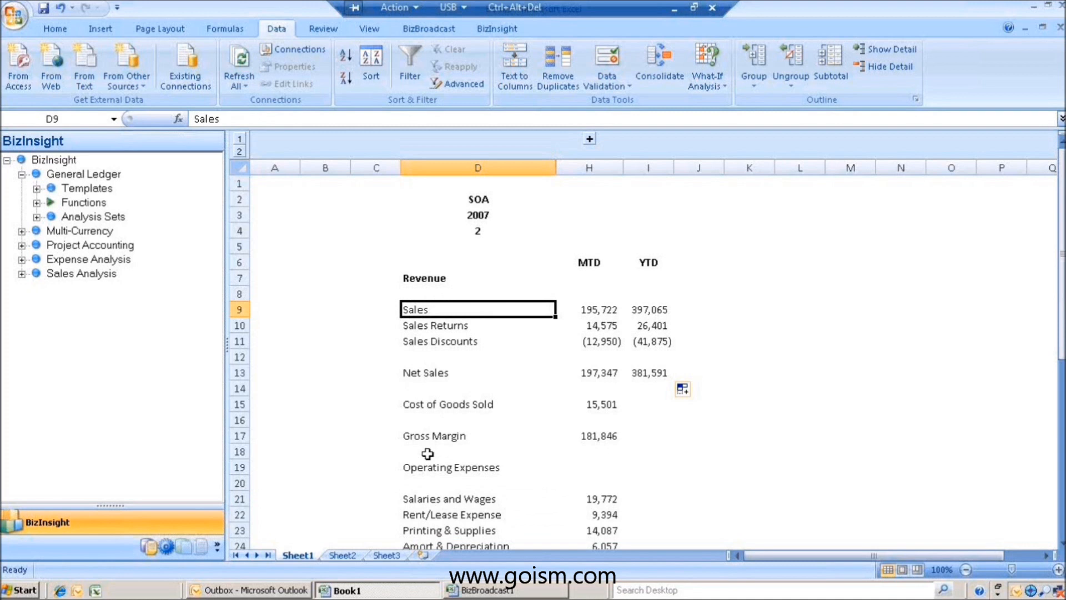
click(441, 501)
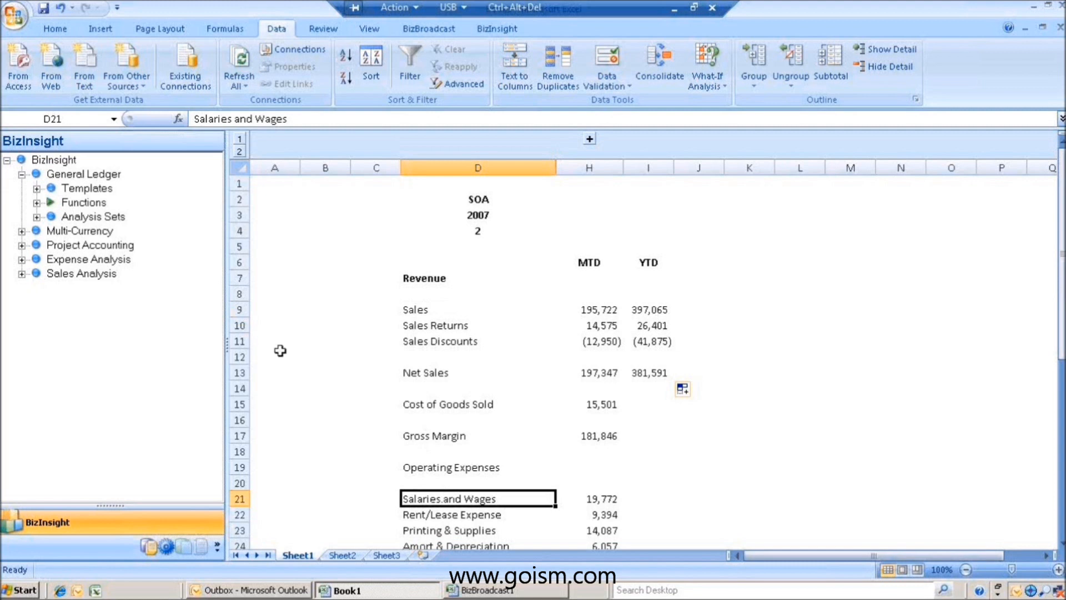
Permanently delete Sheet1 from the Book1 workbook.
right_click(299, 556)
click(336, 405)
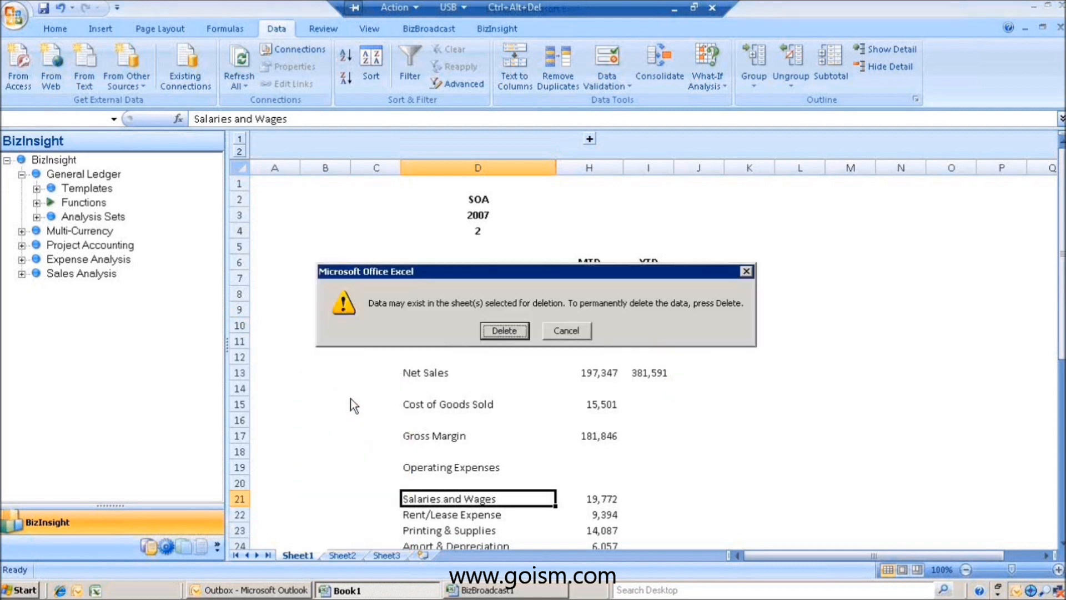
click(504, 330)
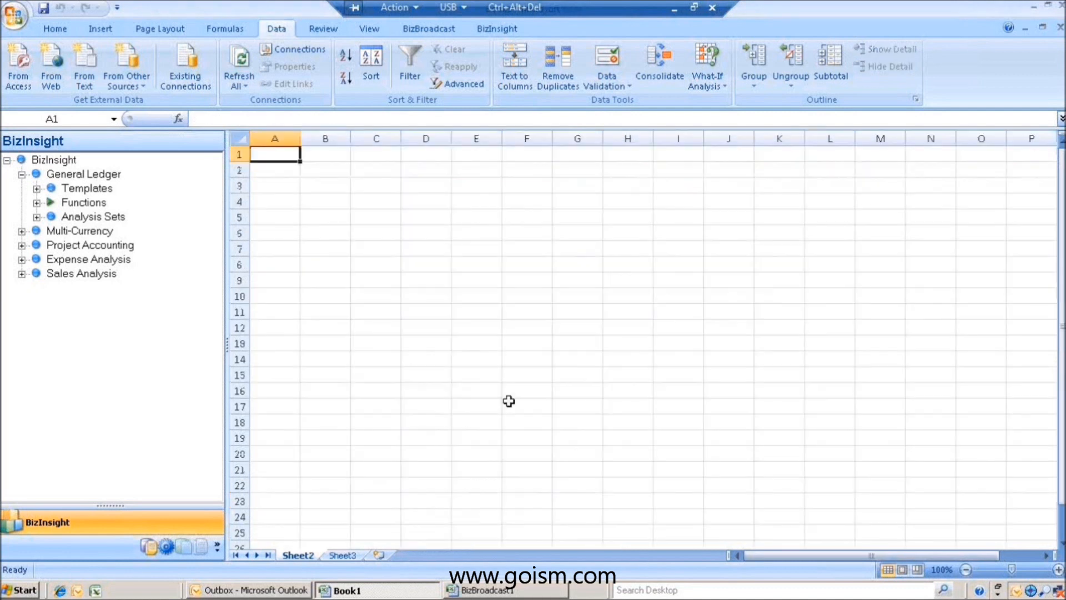
Switch to the BizBroadcast1 workbook and collapse the BizInsight function pane to widen the sheet area.
click(542, 592)
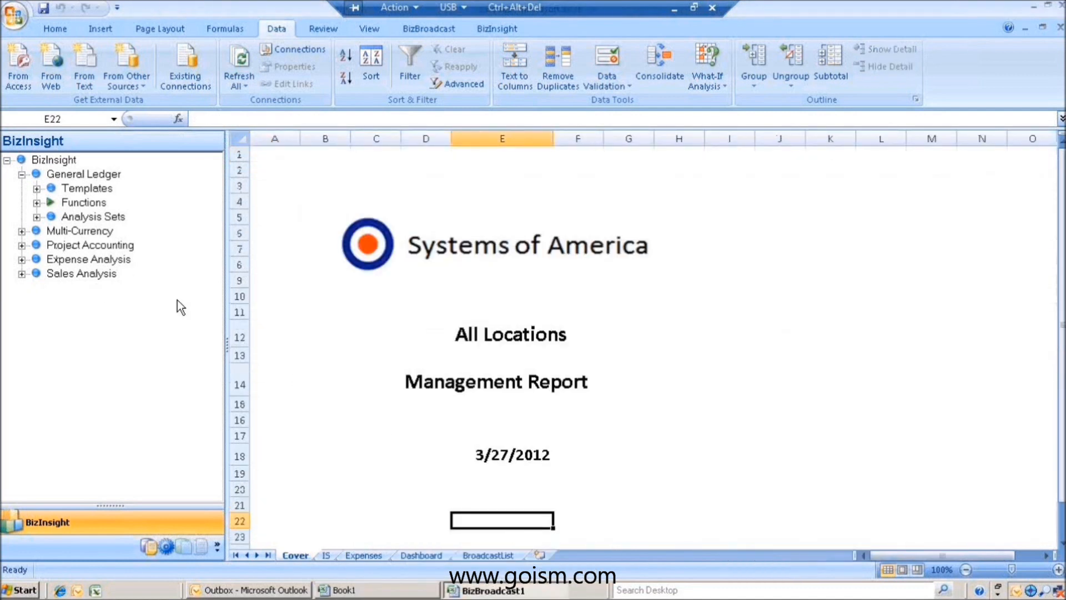
click(225, 347)
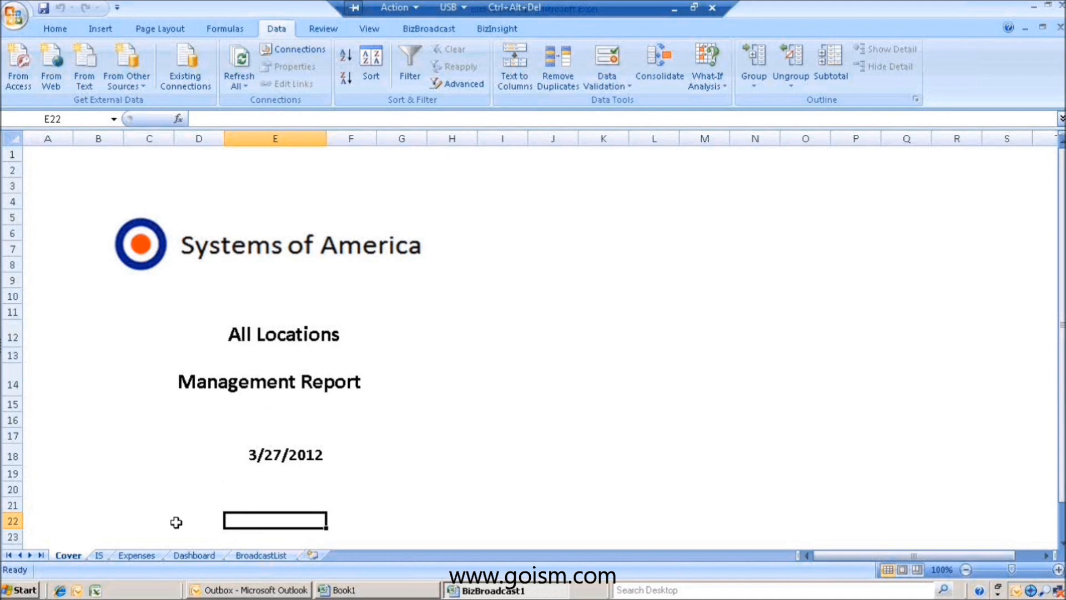
Check the location formula on the Cover sheet and view the IS and Expenses report sheets.
click(248, 333)
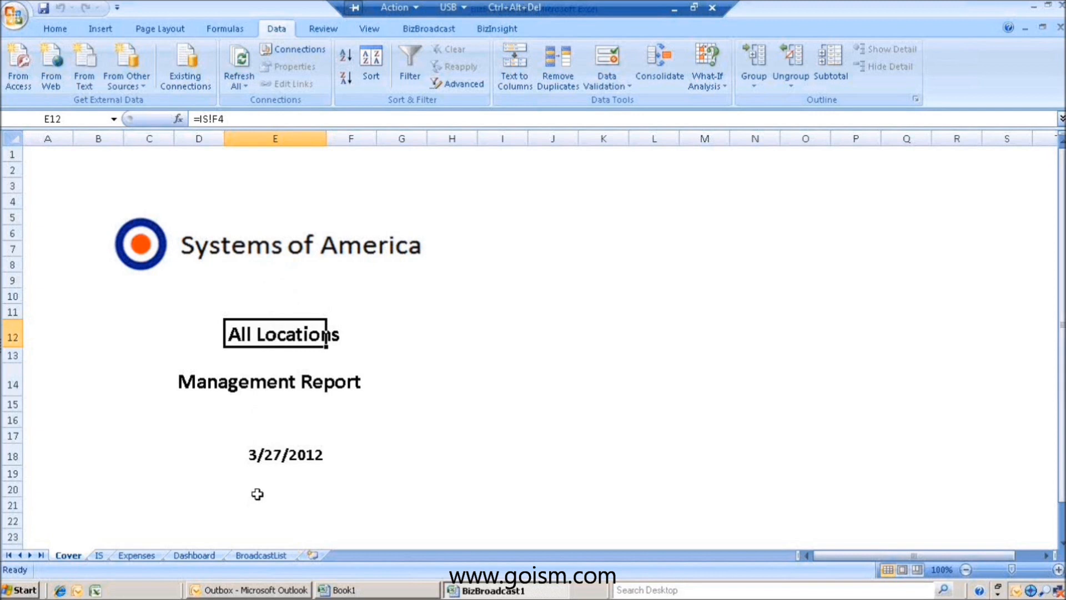
click(101, 555)
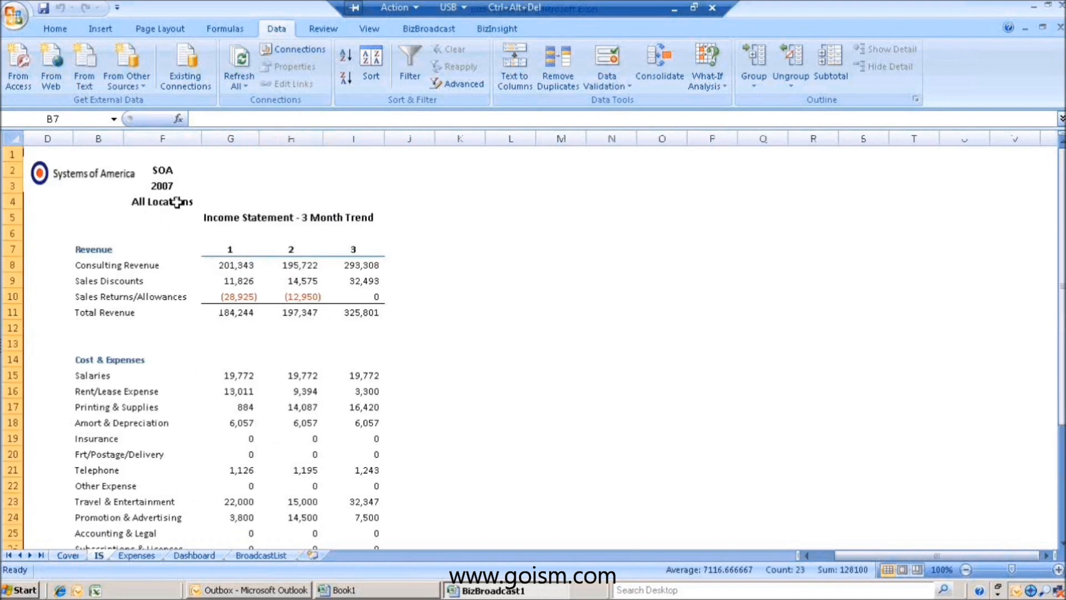
click(152, 554)
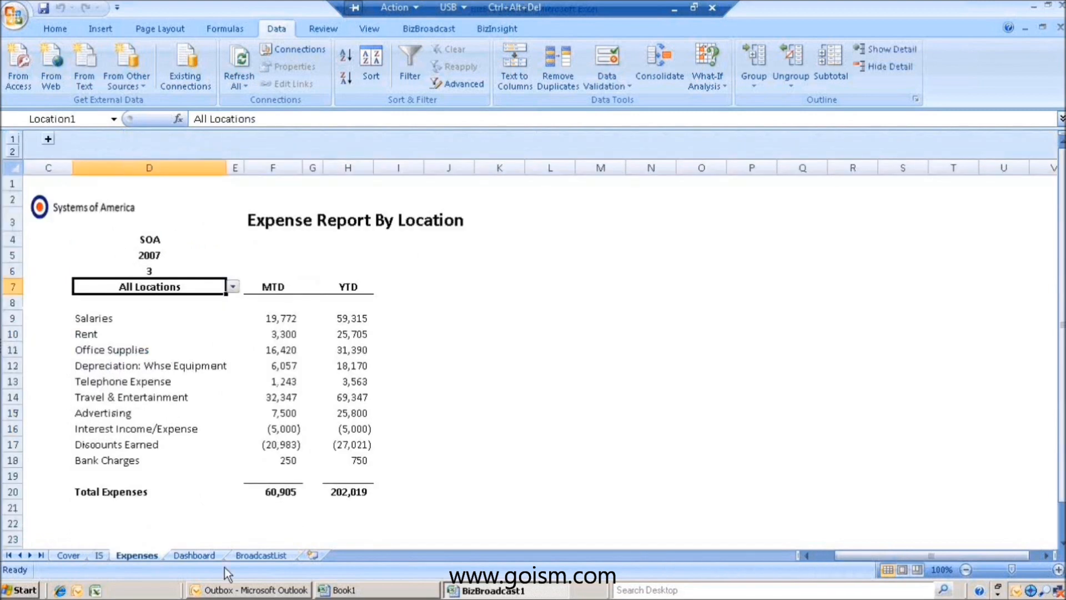
View the Dashboard sheet and the BizBroadcast commands, and open the BroadcastList sheet to see the full distribution list.
click(198, 557)
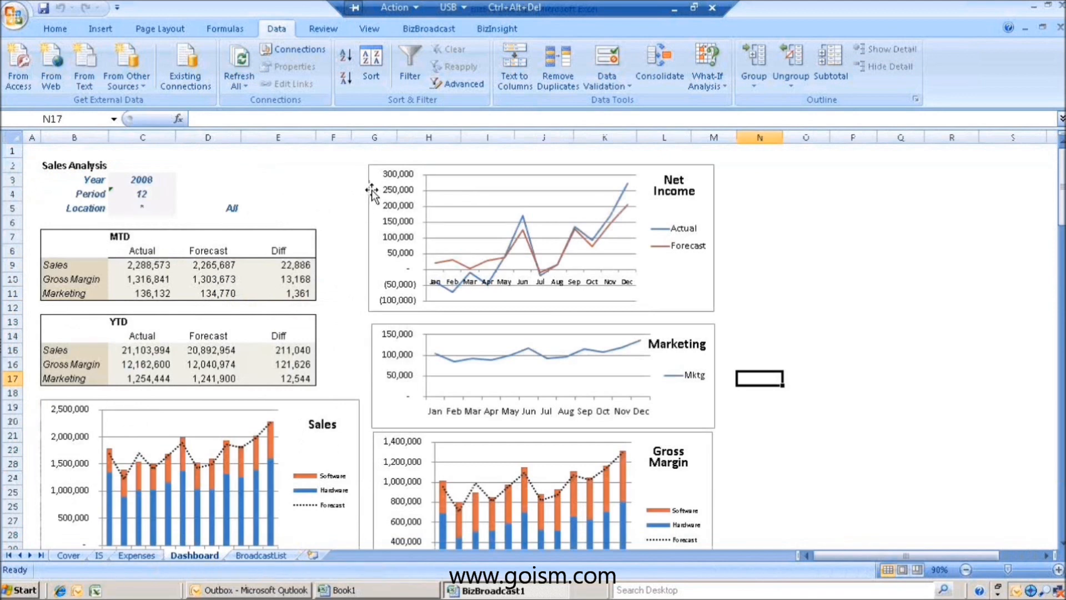
click(430, 28)
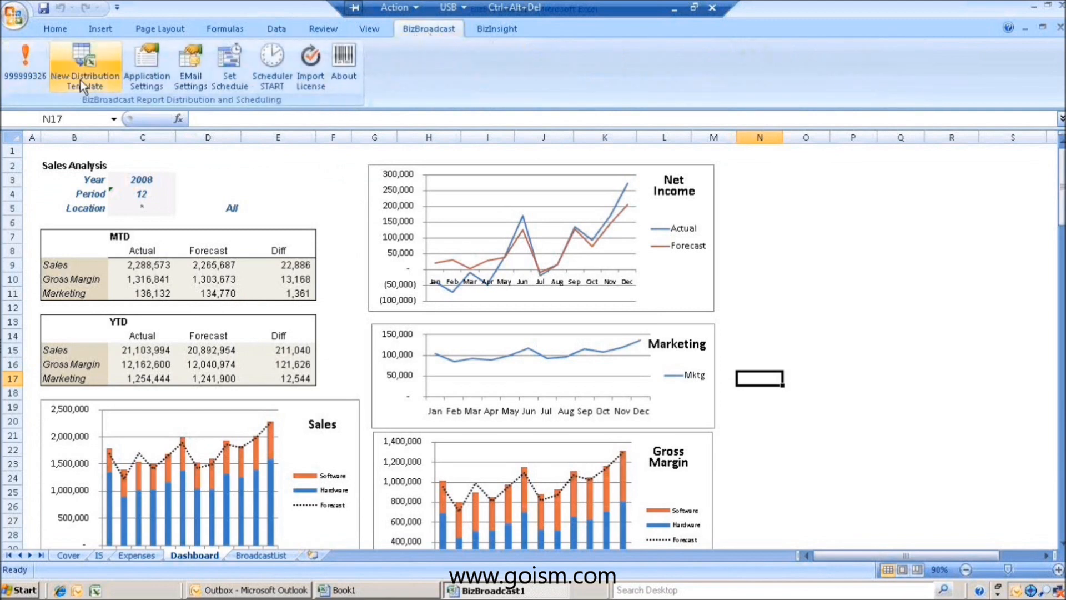
click(253, 556)
drag(907, 556, 822, 556)
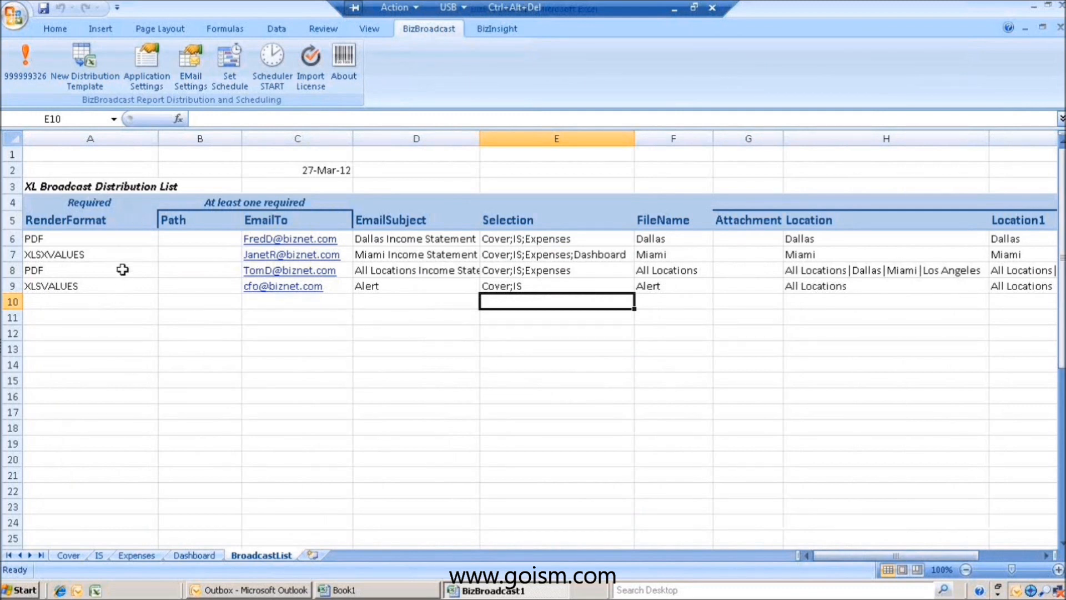
Examine the available RenderFormat options for the Dallas row of the distribution list, leaving the format as PDF.
click(118, 240)
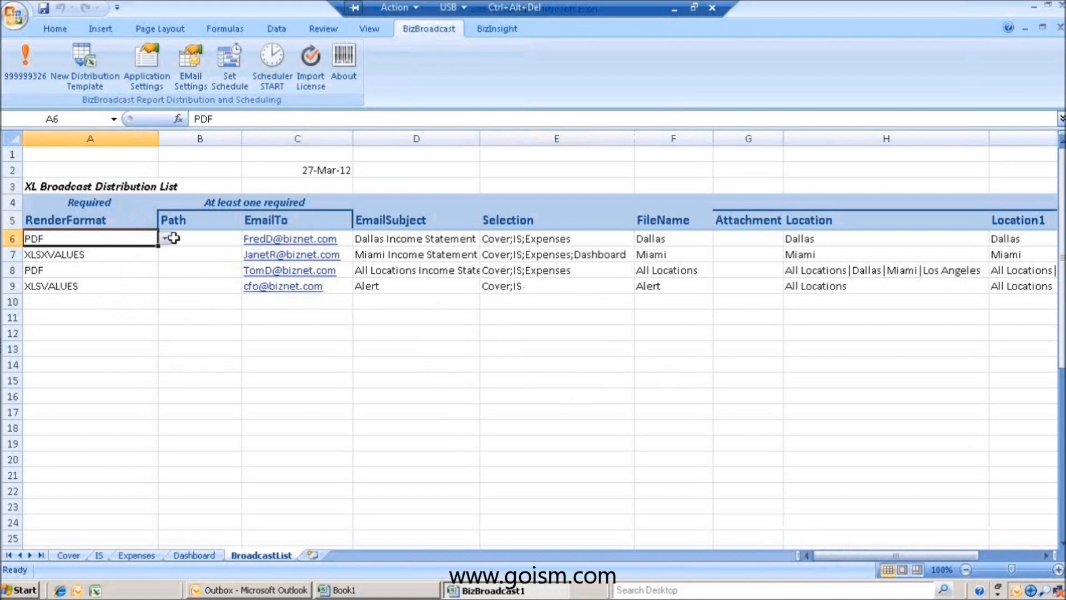
click(165, 239)
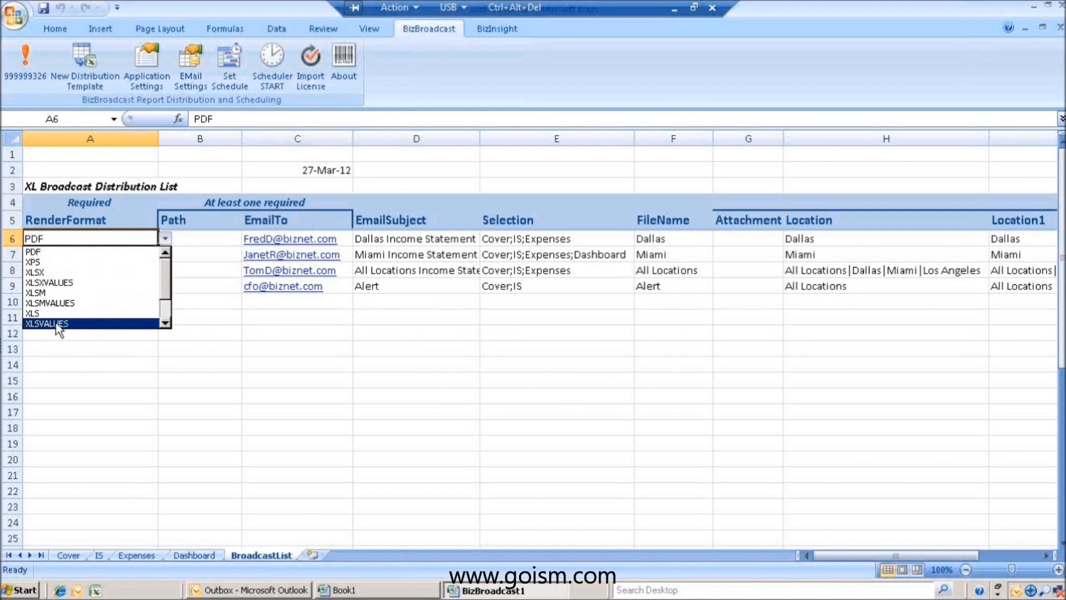
scroll(167, 294, down, 1)
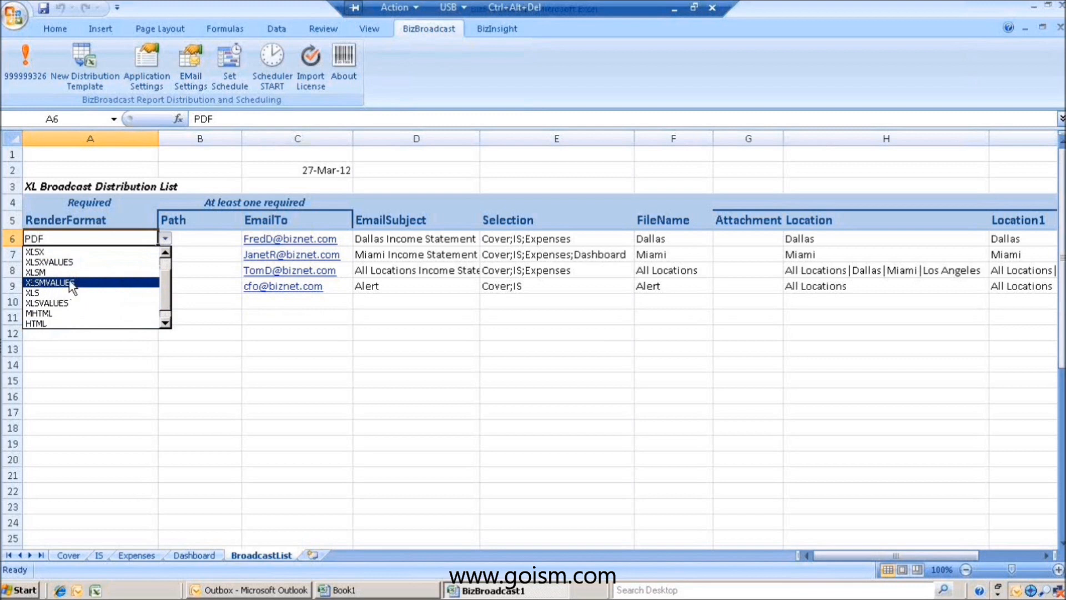
scroll(167, 287, down, 1)
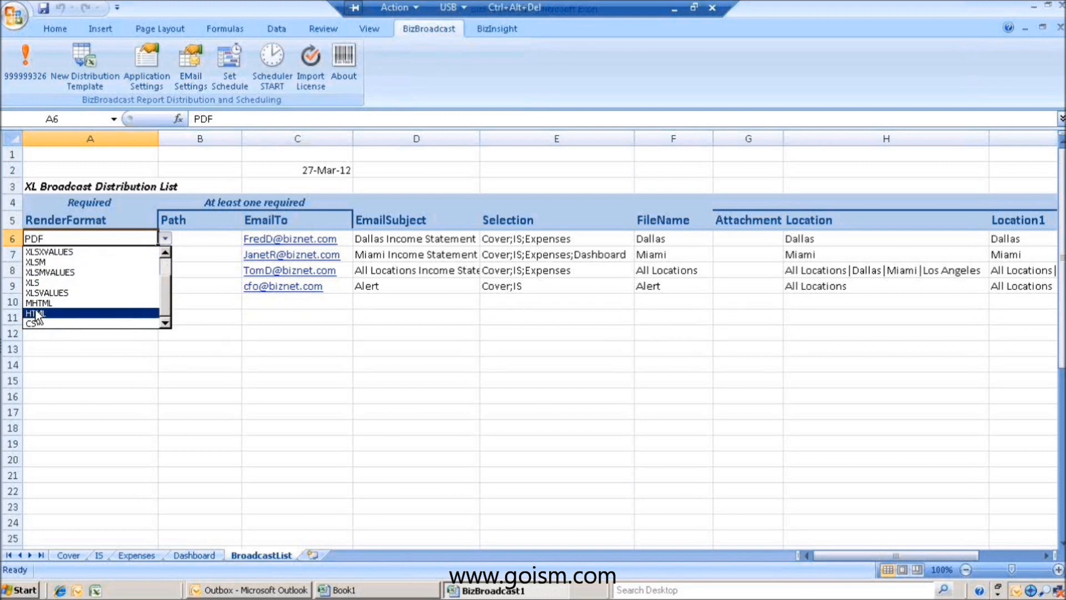
drag(165, 300, 171, 237)
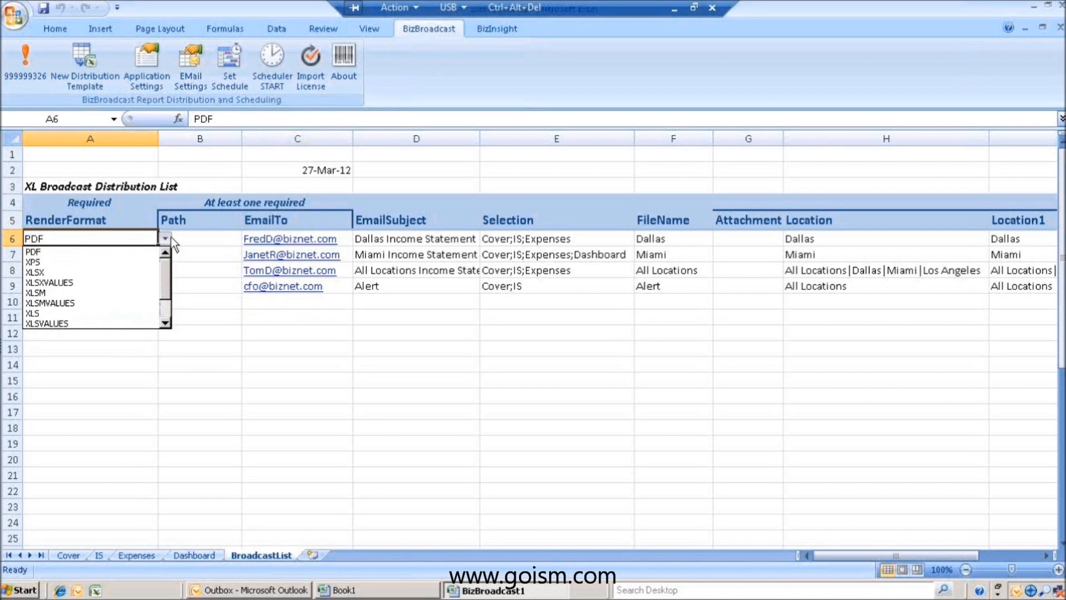
click(208, 242)
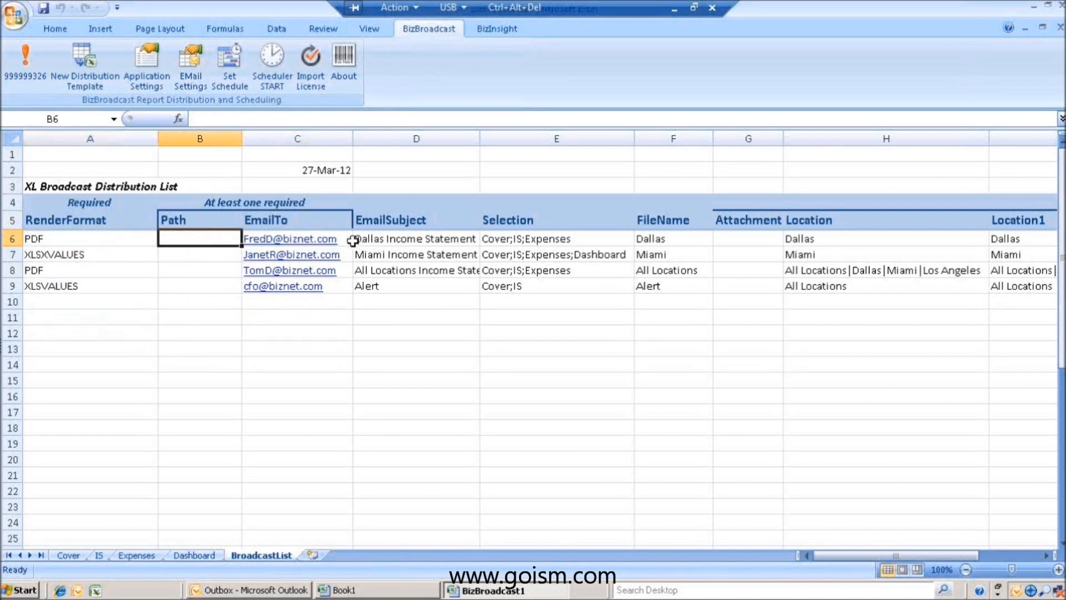
Review the EmailTo, Location and Selection entries in the distribution list, including the Miami row's sheet selection.
click(351, 241)
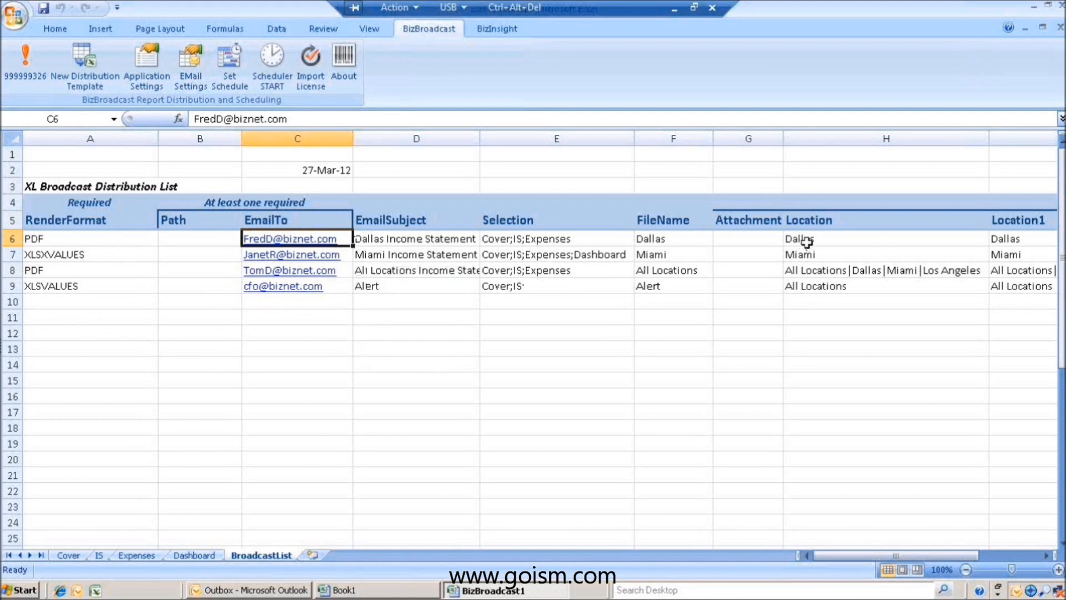
drag(805, 238, 806, 286)
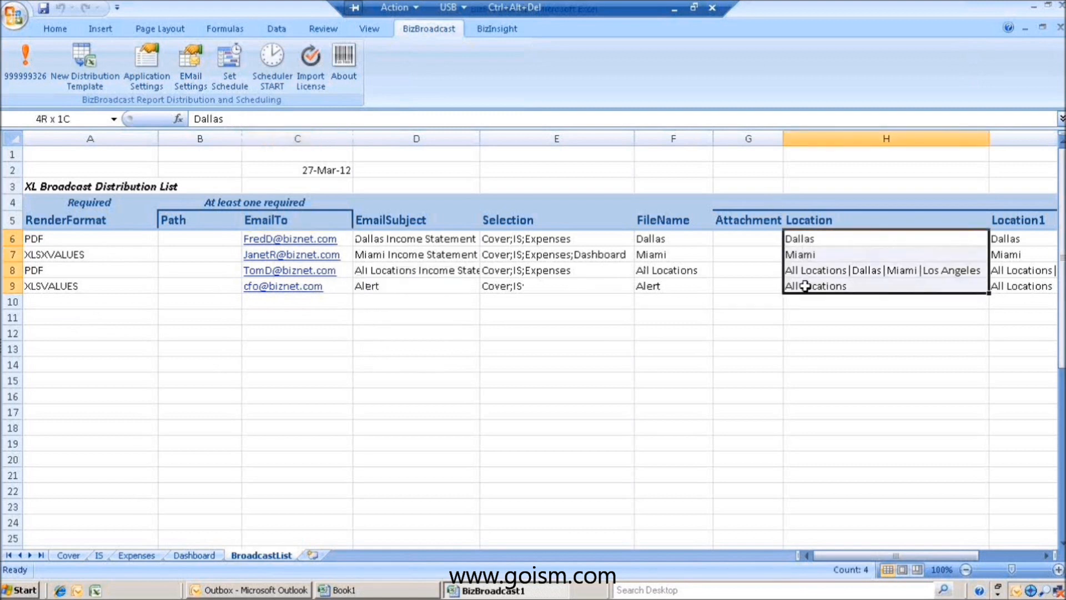
click(536, 234)
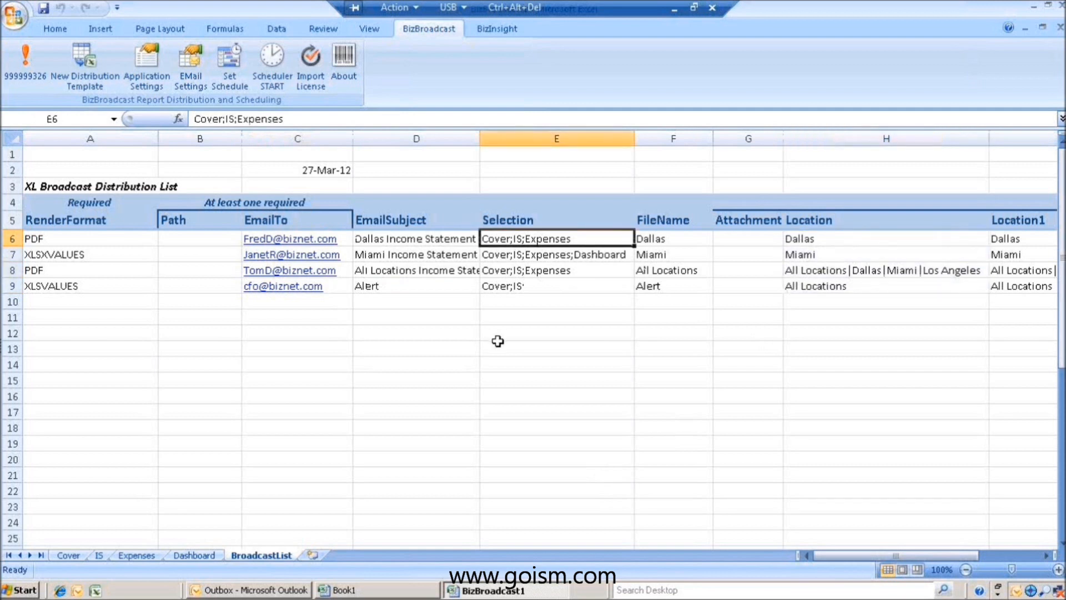
click(578, 254)
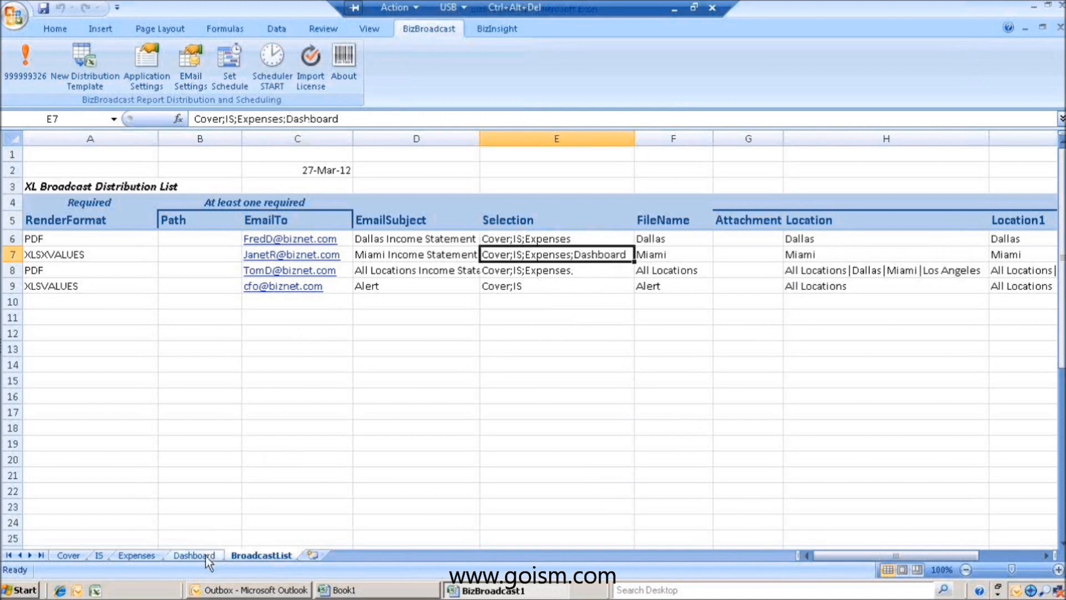
Change the additional parameter header in G5 to EmailBody, enter "text" in G6 and fill it down to G9.
click(747, 220)
click(790, 221)
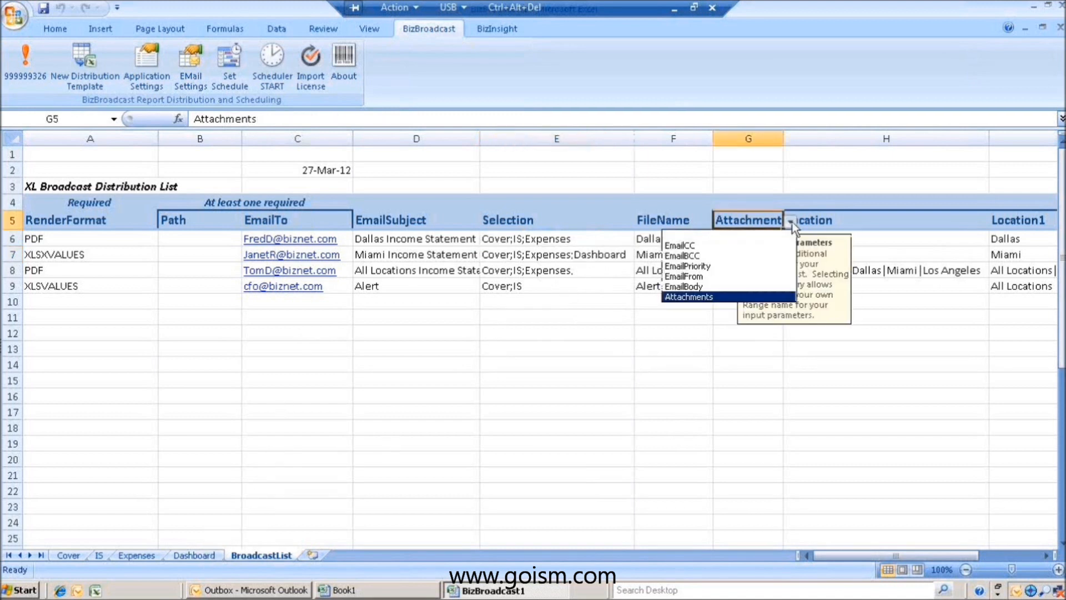
click(678, 287)
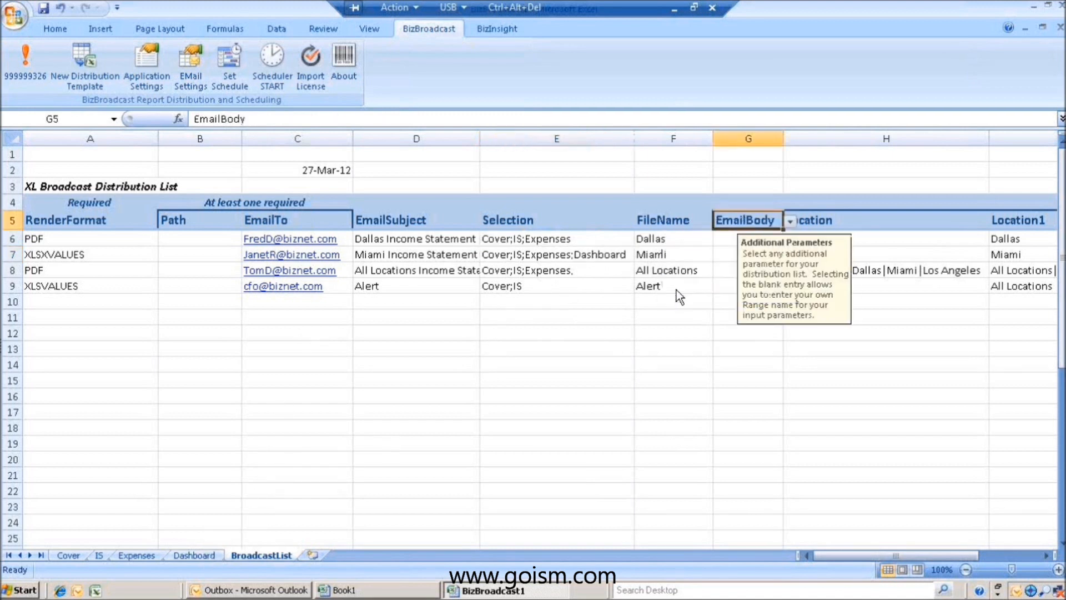
click(719, 249)
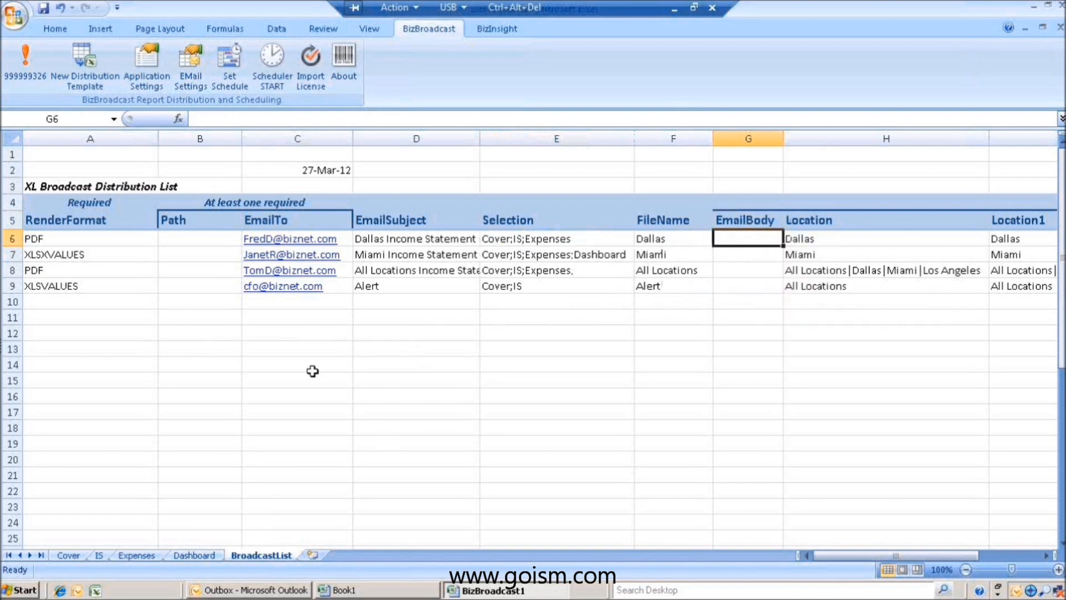
text(text)
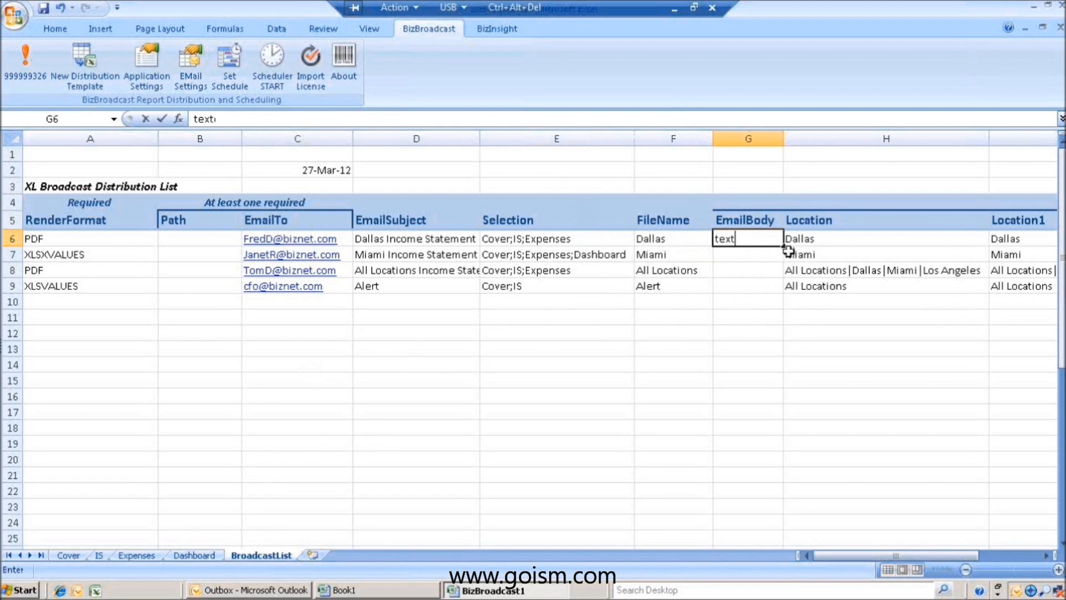
drag(783, 246, 782, 297)
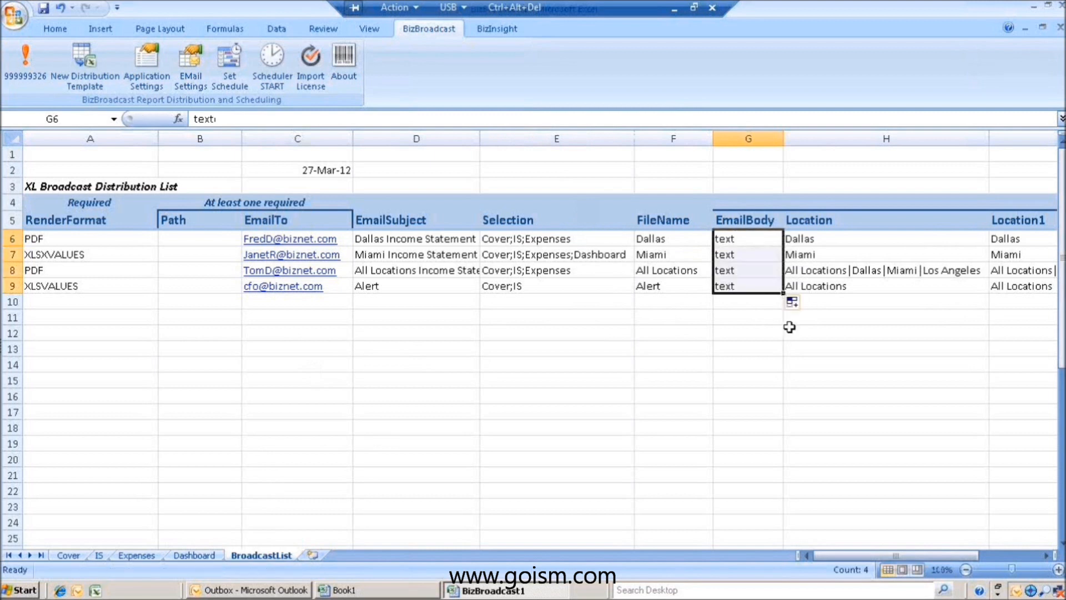
click(749, 218)
click(724, 316)
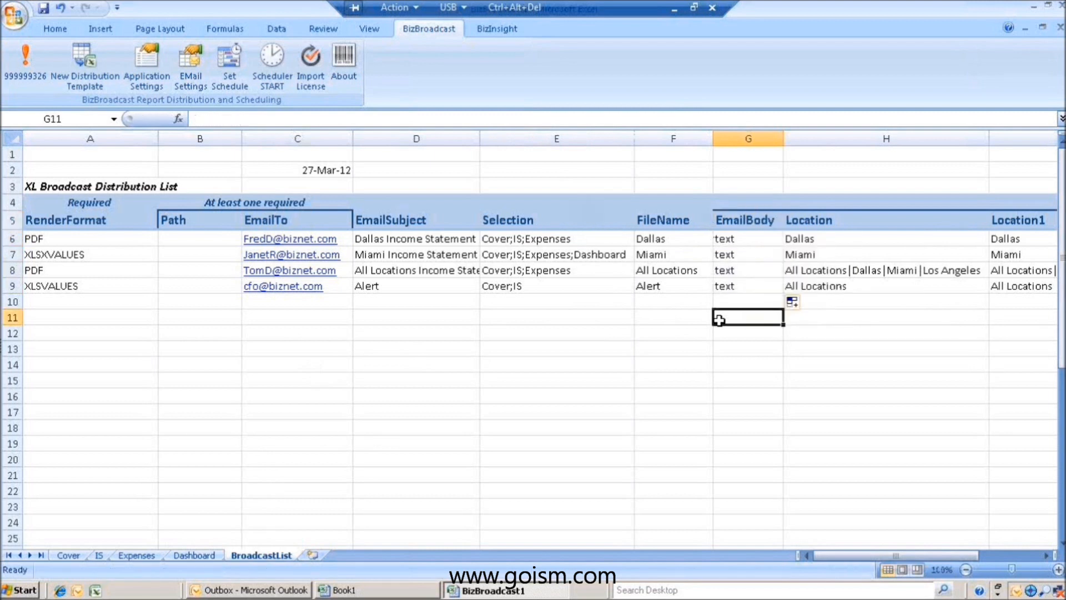
Check the Location values for the Dallas, Miami and multi-location rows of the distribution list.
click(832, 239)
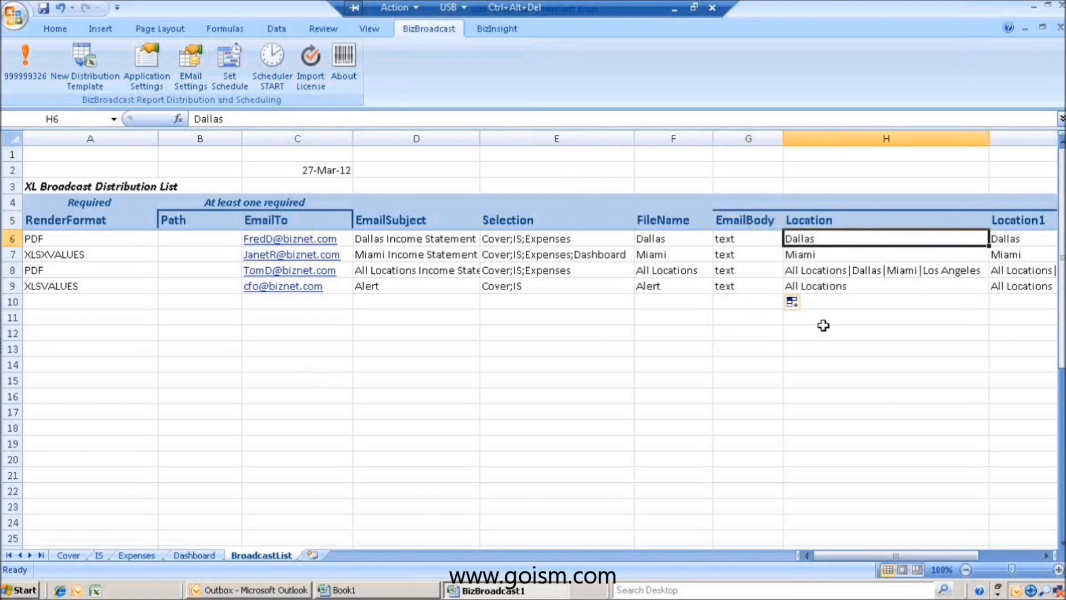
click(811, 255)
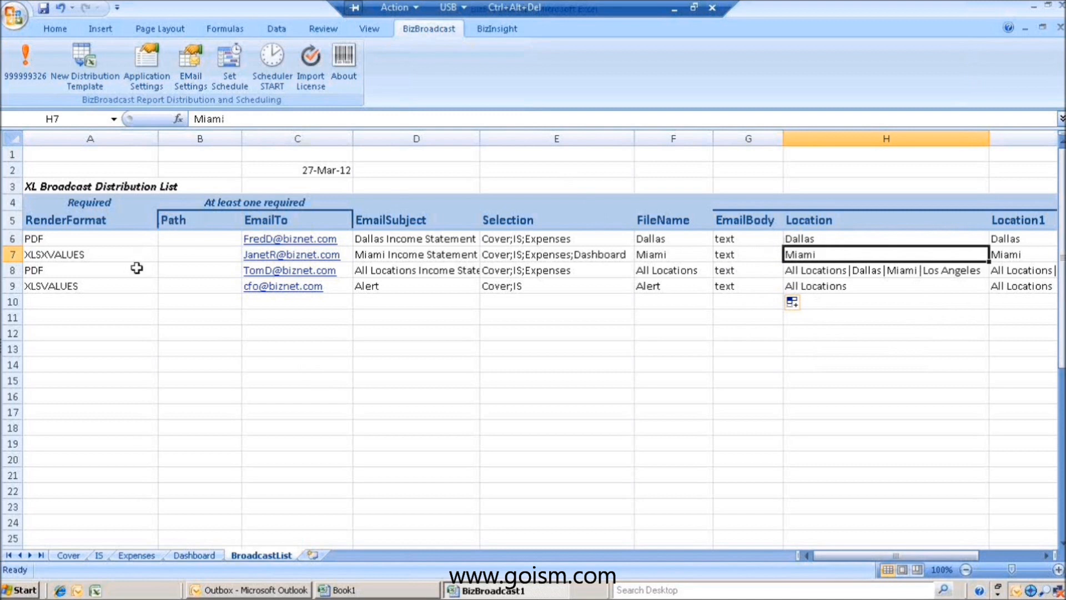
click(883, 272)
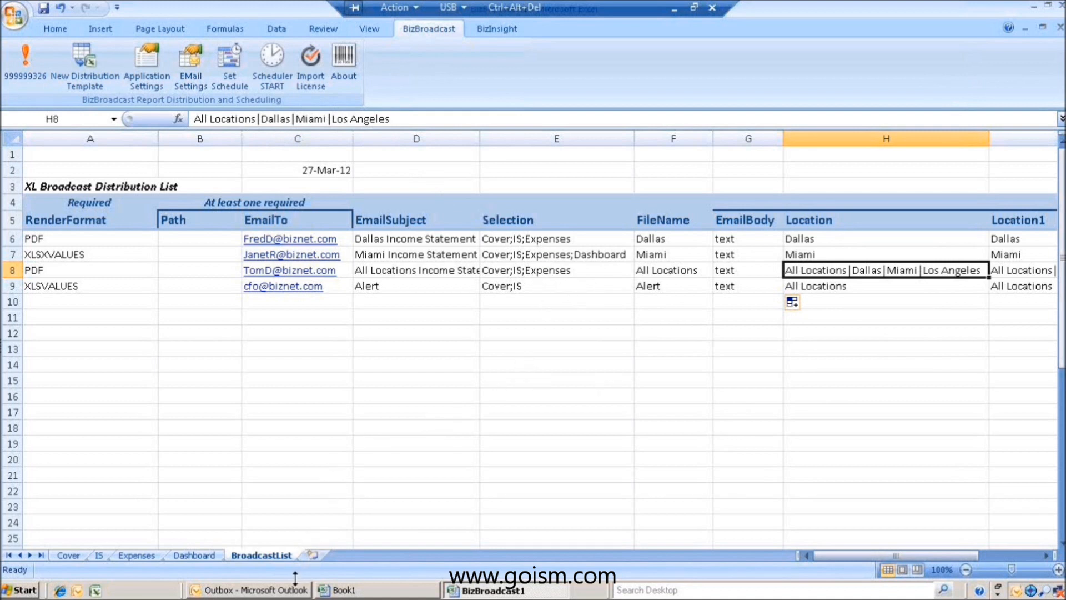
Check the Outbox in Outlook, return to the BizBroadcast1 workbook and view the broadcast schedule settings without changing them.
click(250, 589)
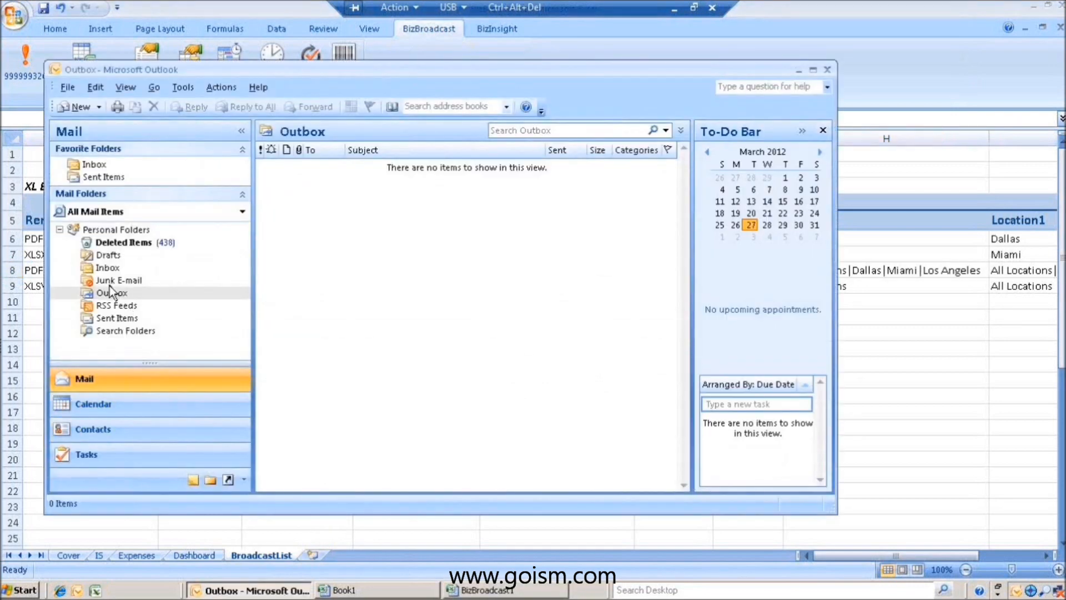
click(109, 294)
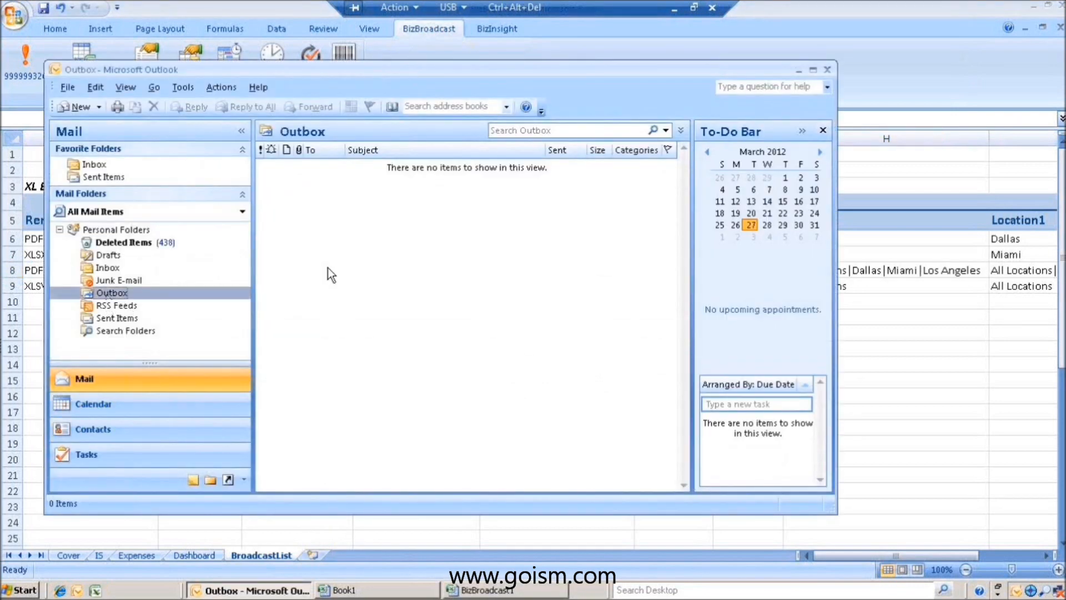
click(851, 325)
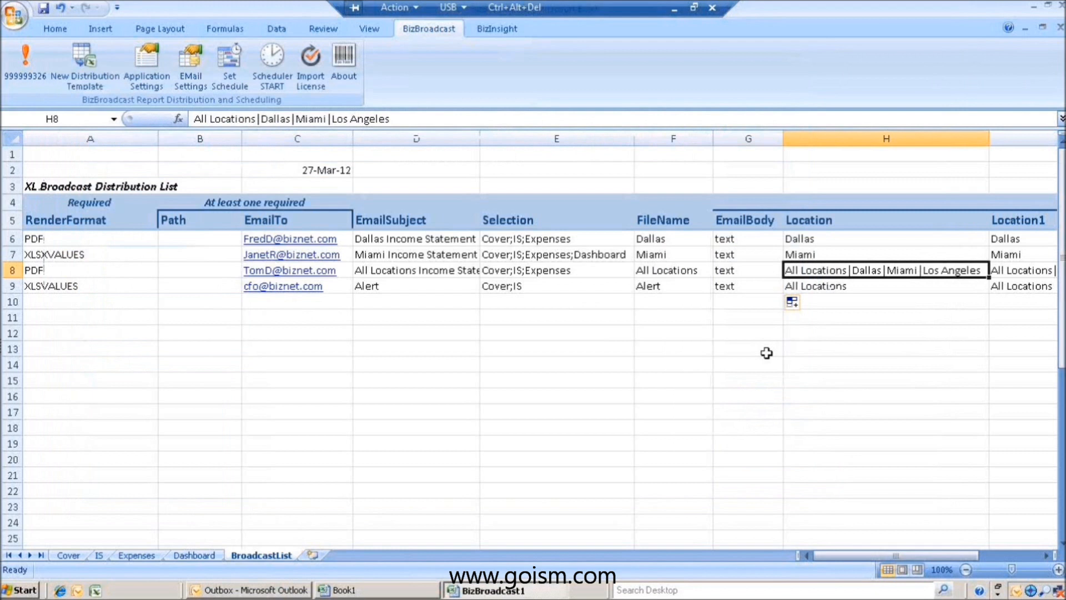
click(228, 73)
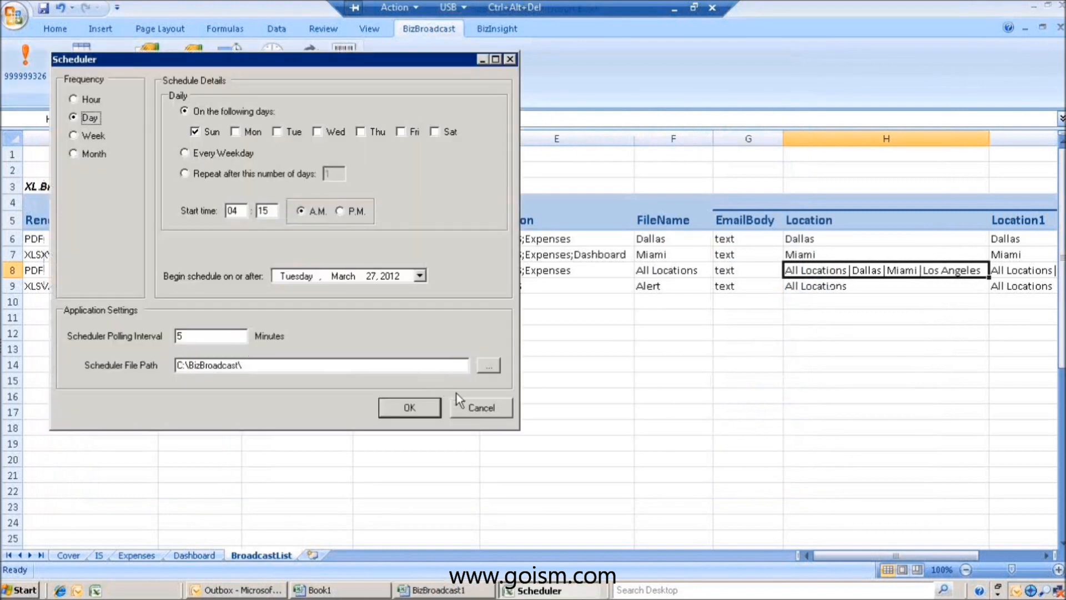
click(480, 407)
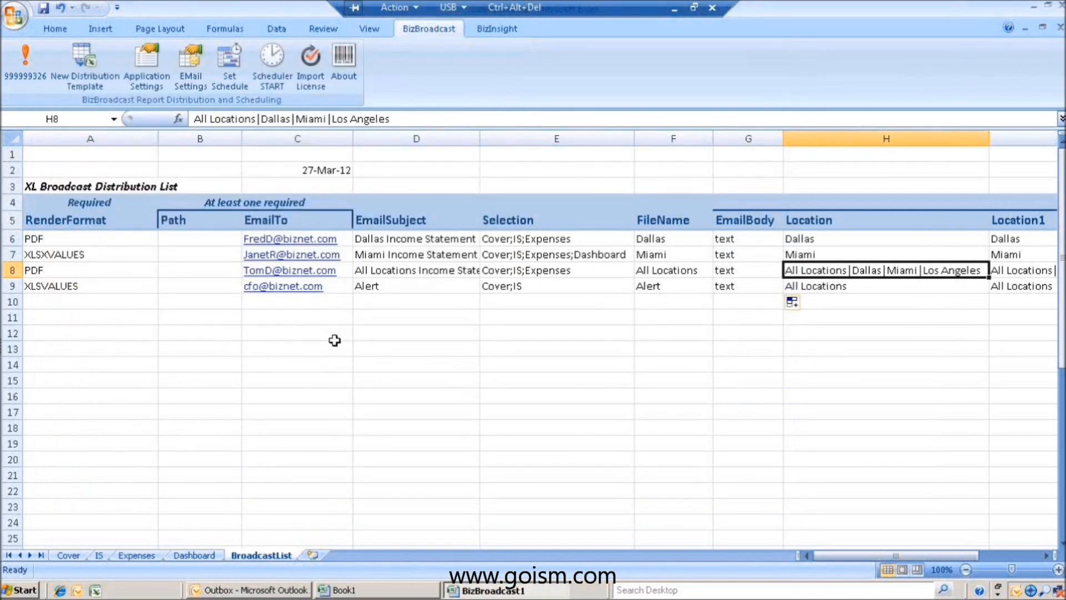
Run the BizBroadcast distribution, dismiss its summary report and switch to the Outlook Outbox.
click(29, 69)
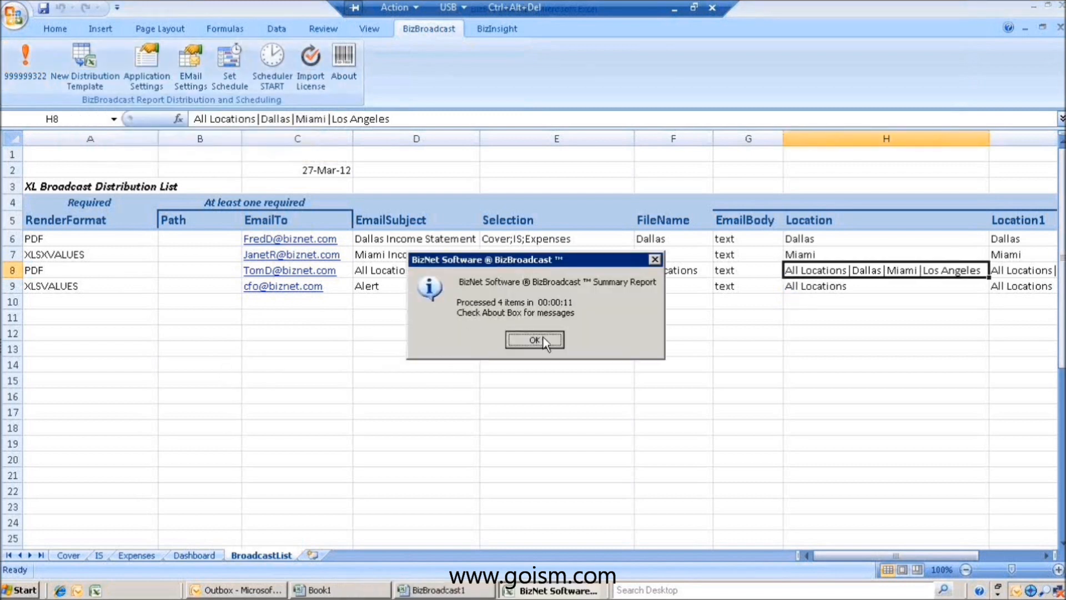
click(543, 339)
click(262, 591)
Open the Dallas message's PDF attachment, view its IS-Dallas-3 and EXPENSES pages, and close the PDF.
click(401, 239)
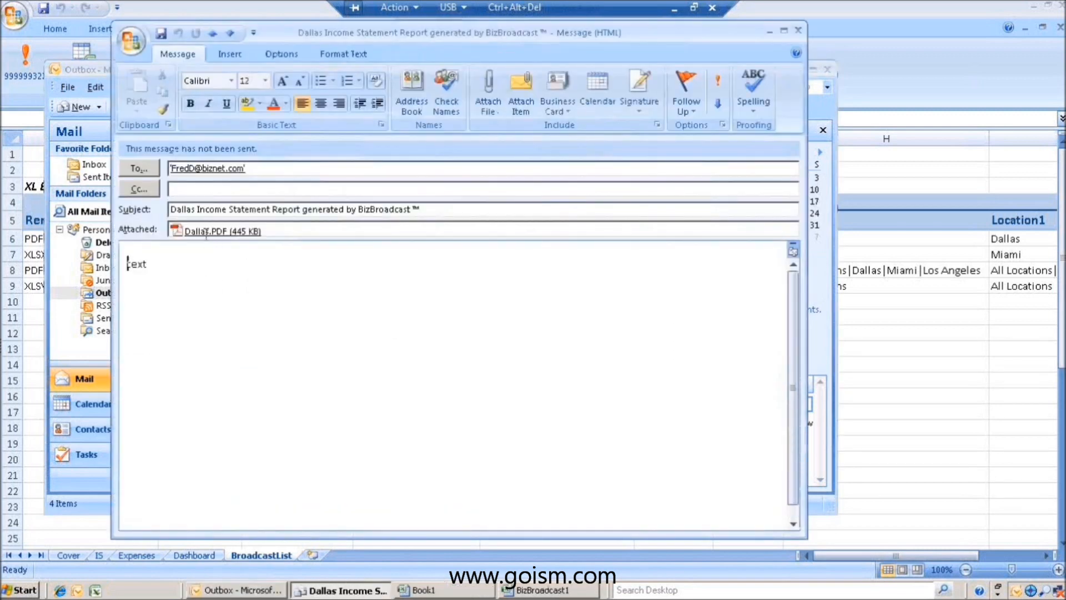
click(207, 235)
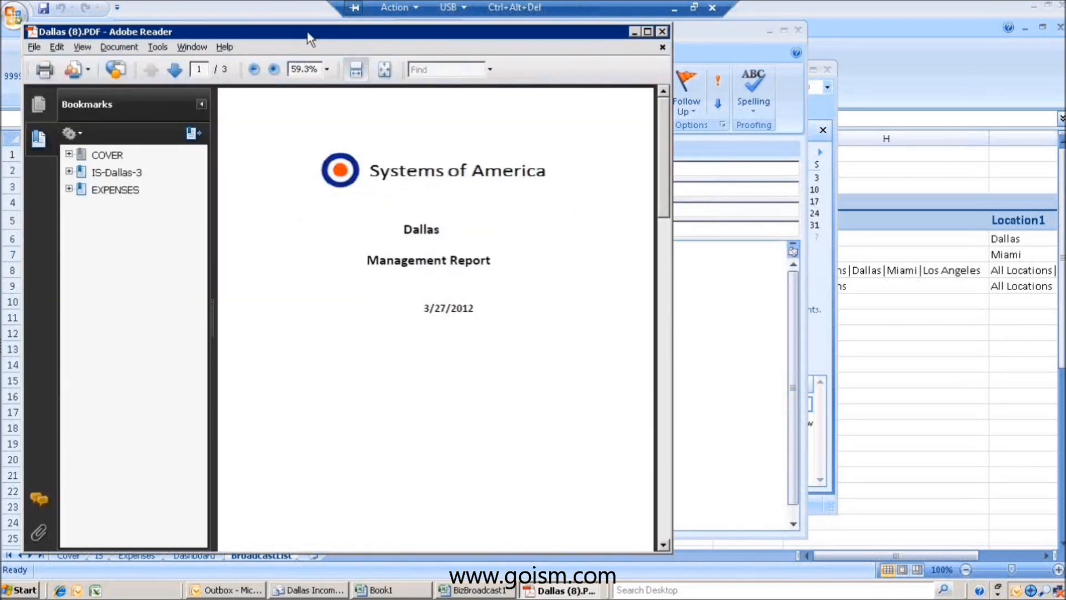
click(121, 174)
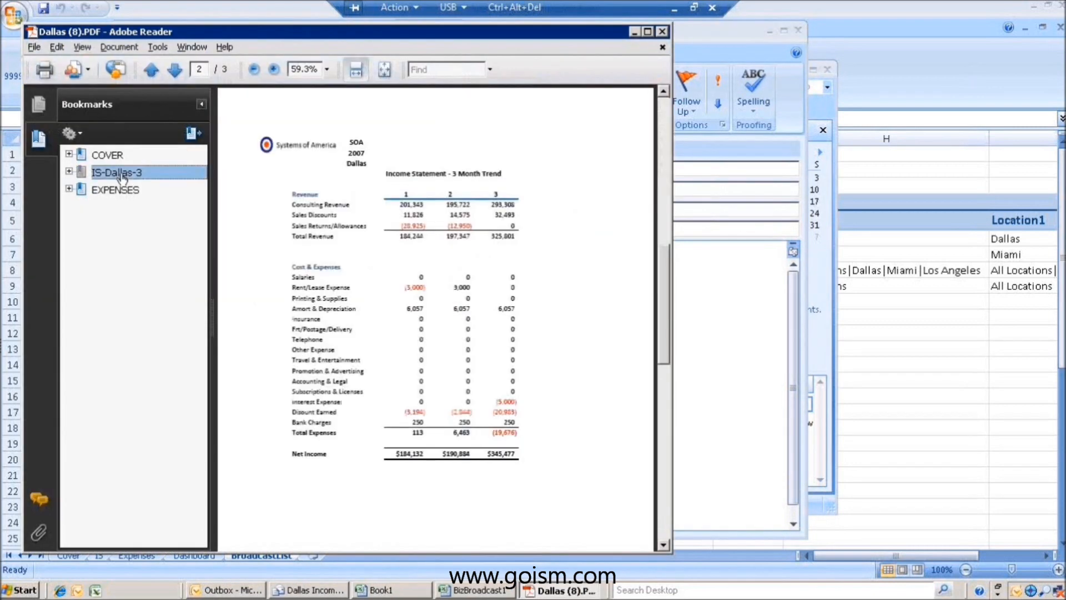
click(115, 191)
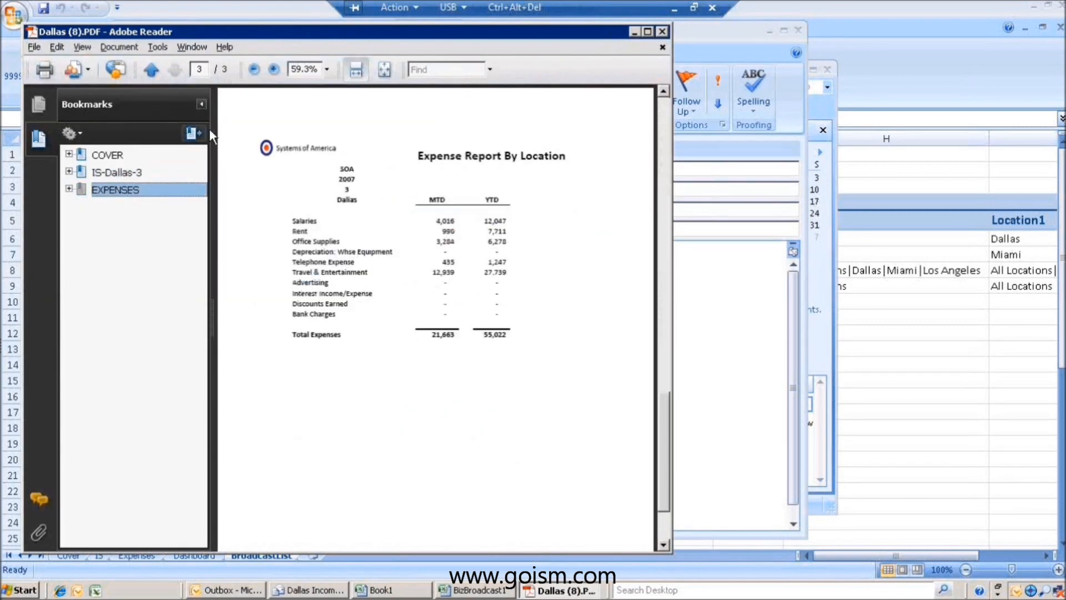
click(662, 31)
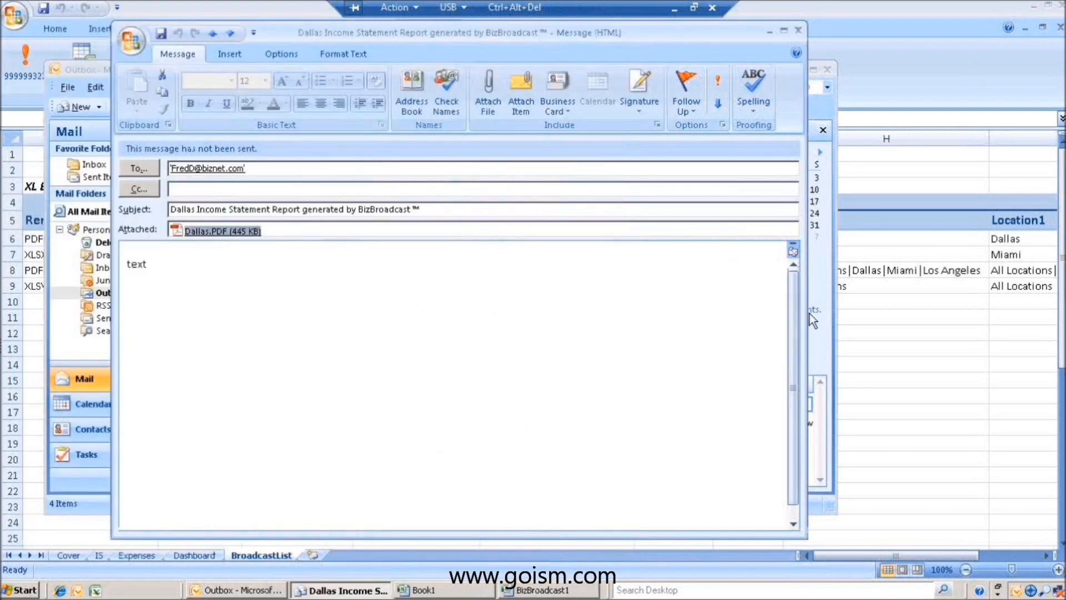
Return to the Outbox, open the Miami Income Statement message and open its Miami.xlsx attachment.
click(810, 313)
click(338, 222)
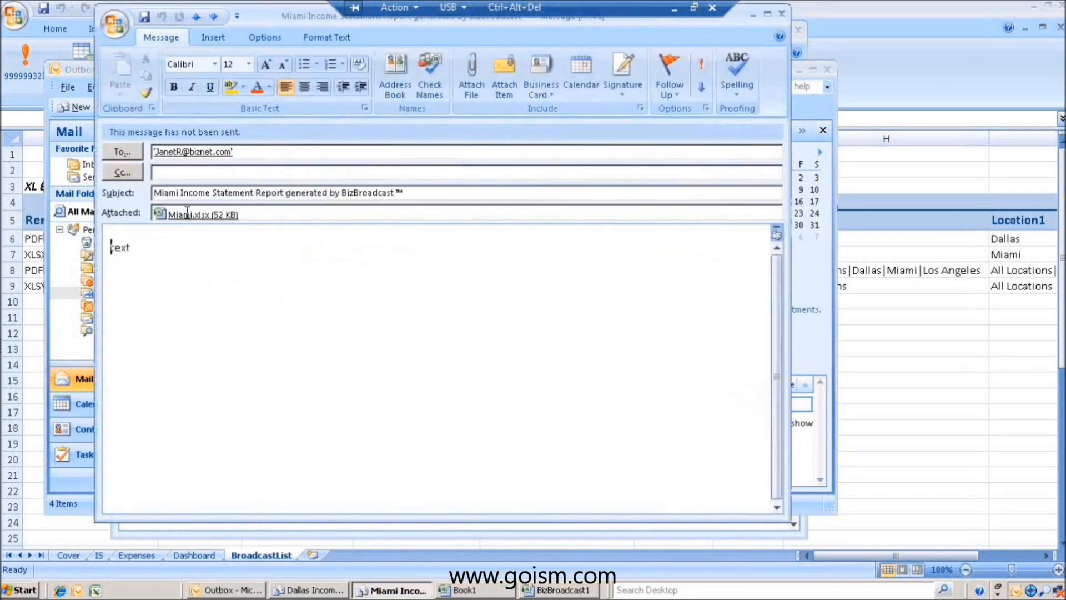
click(189, 215)
double_click(189, 216)
click(350, 302)
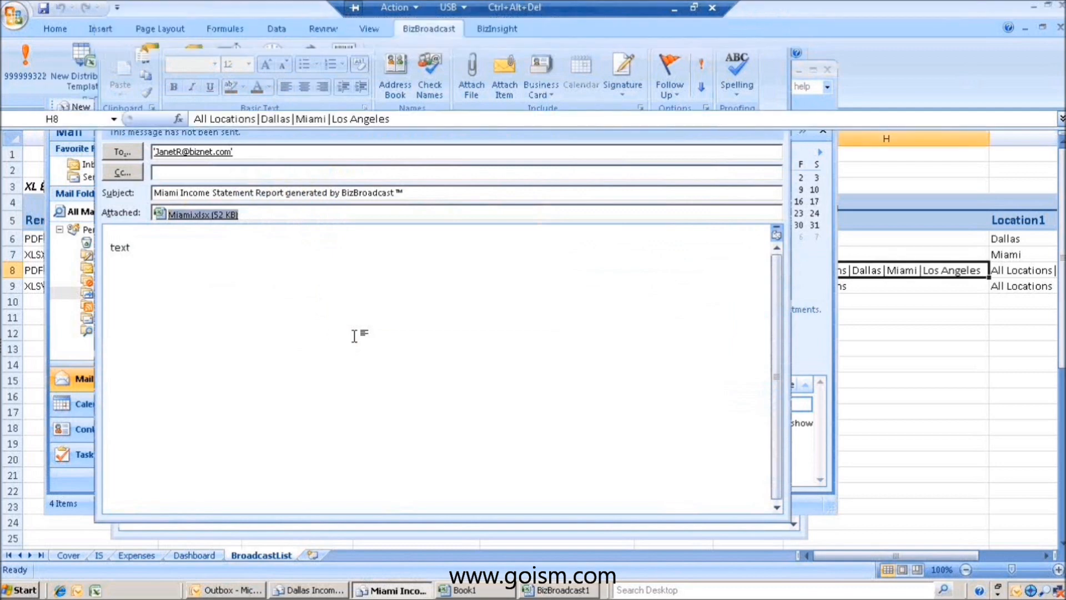
View the IS-Miami-3, Expenses and Dashboard sheets of the attached Miami workbook, then close it.
click(118, 555)
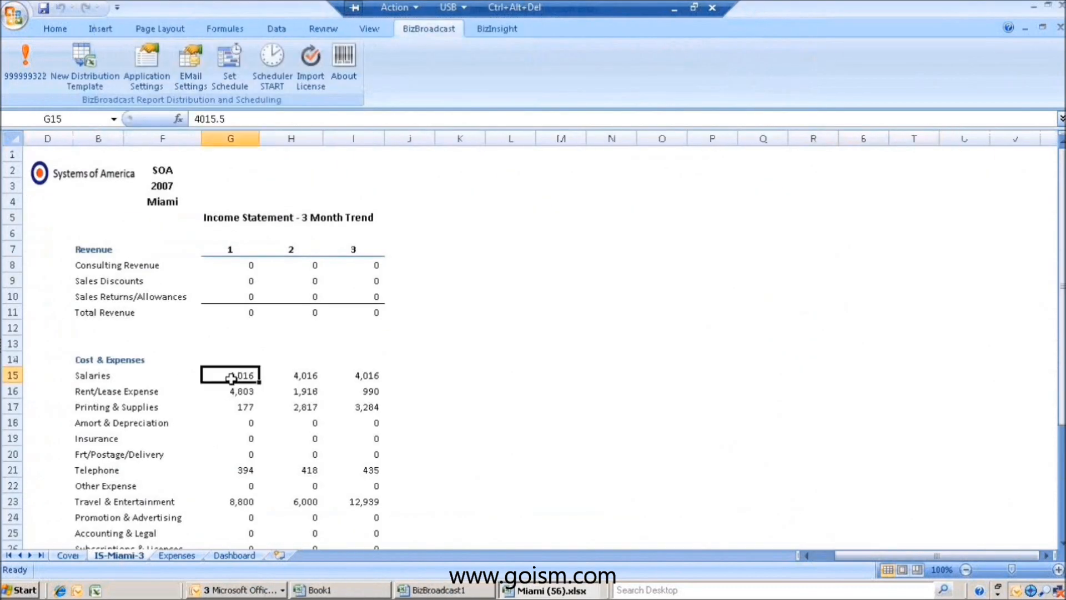
click(176, 555)
click(283, 319)
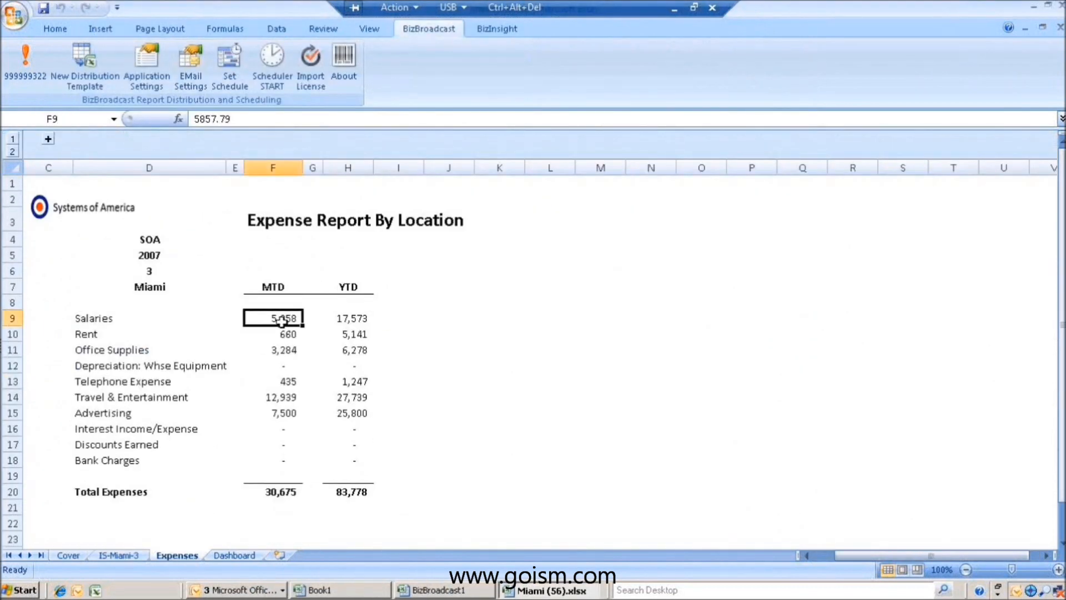
click(238, 557)
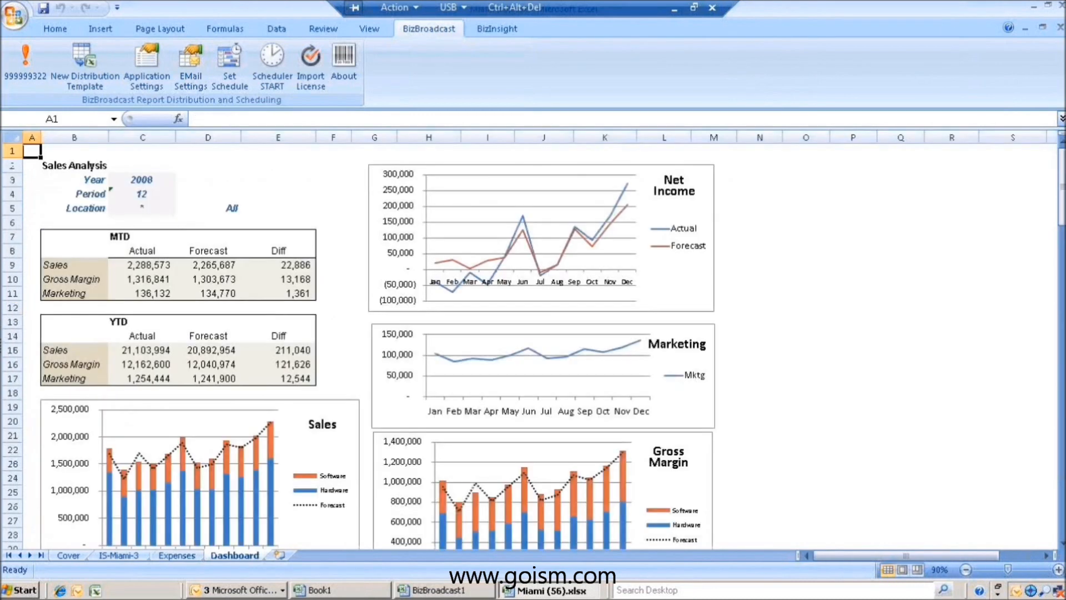
click(1060, 5)
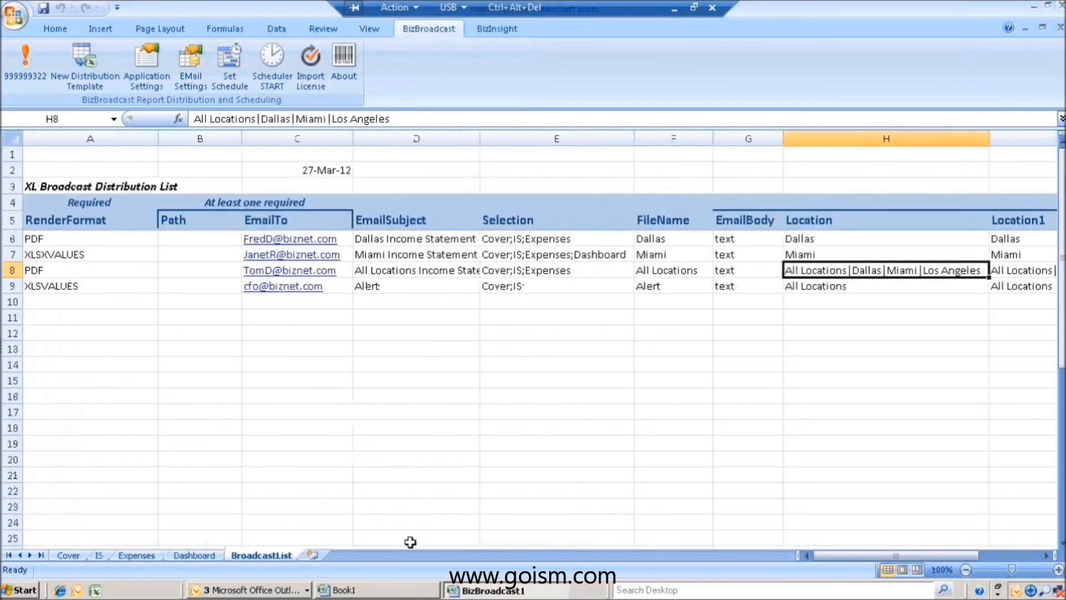
Return to the Outlook Outbox, open the All Locations message's PDF attachment and set its zoom to 75%.
click(283, 590)
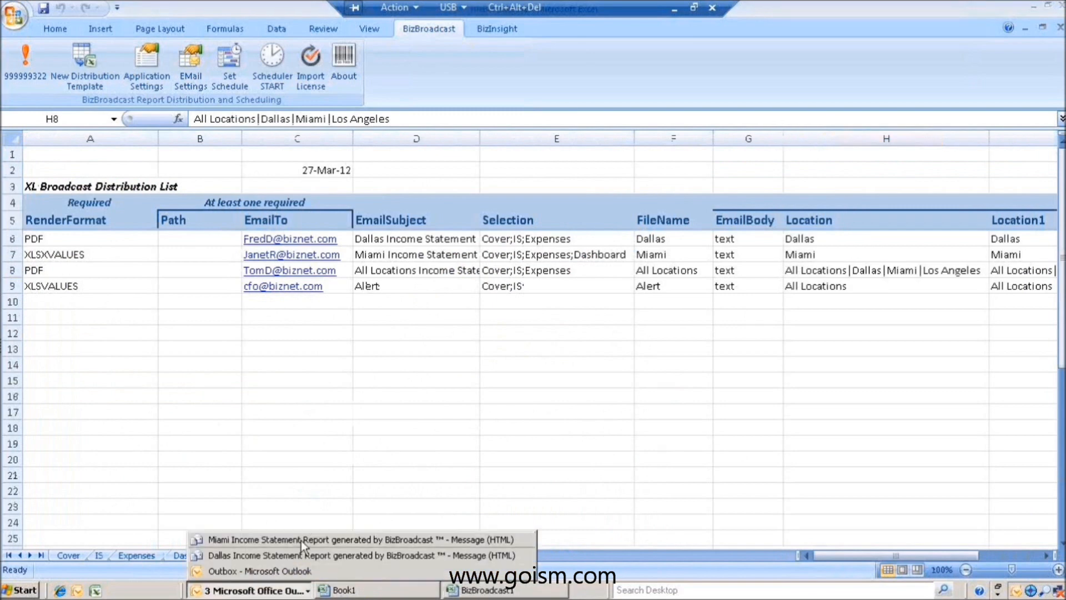
click(289, 571)
click(369, 209)
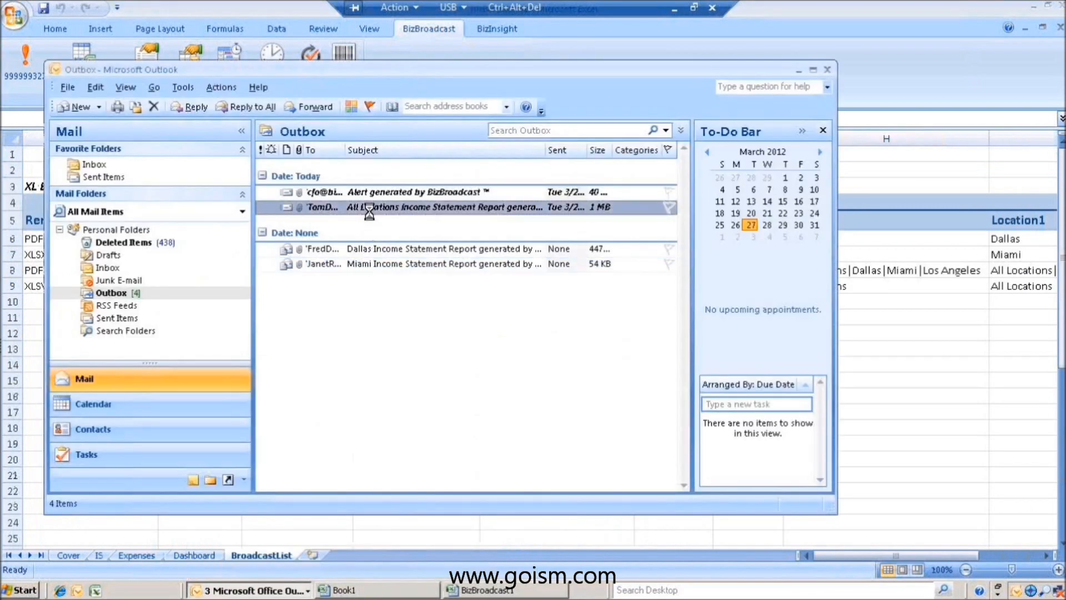
double_click(369, 209)
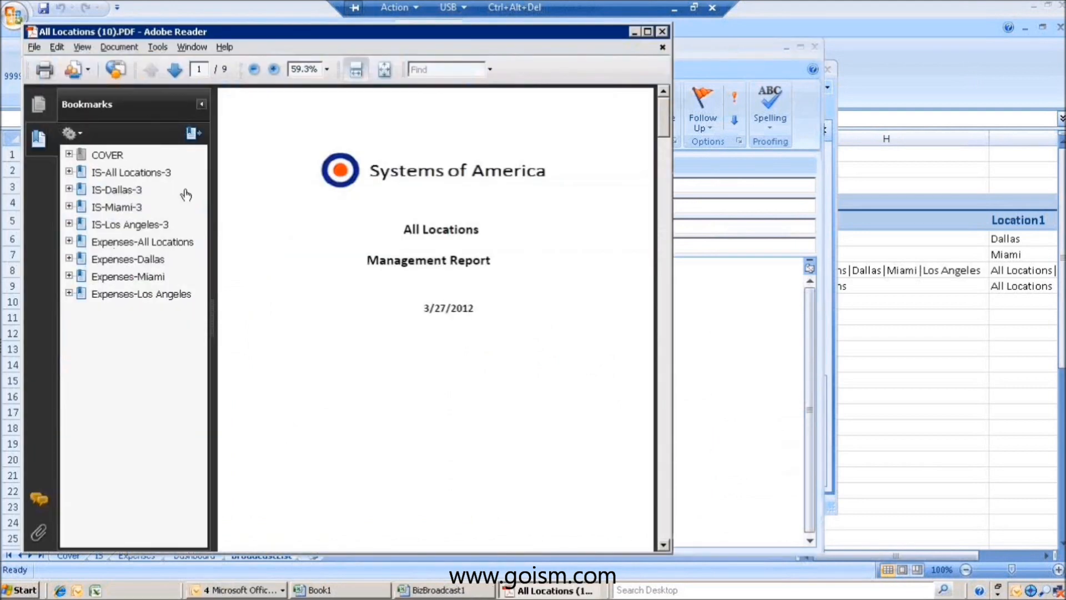
click(327, 70)
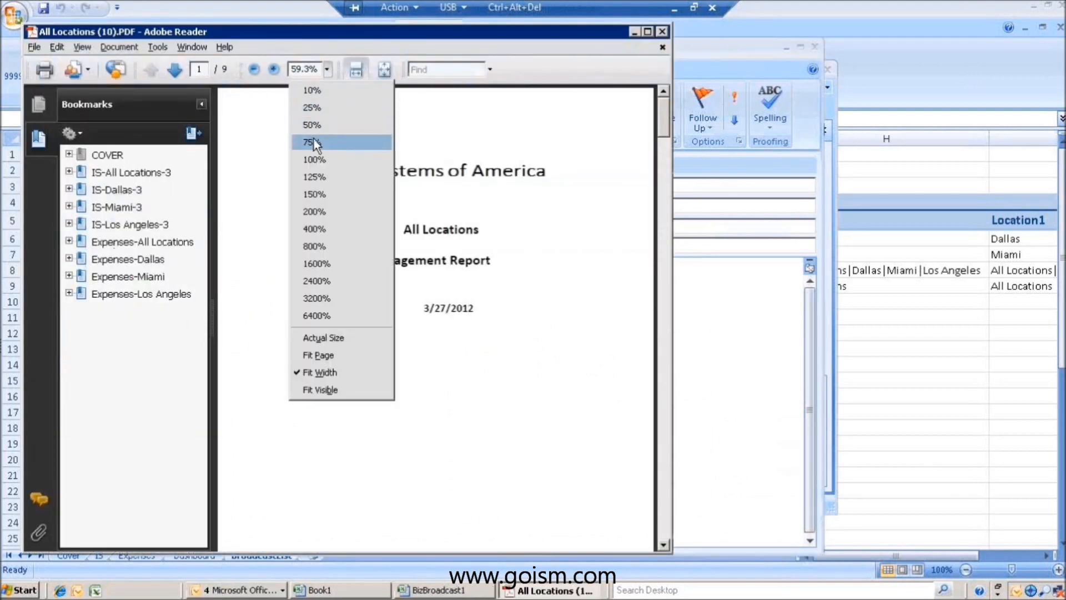
click(314, 140)
View the PDF's IS-All Locations-3, IS-Dallas-3, Expenses-All Locations and Expenses-Dallas pages, then close the PDF and its message.
click(107, 173)
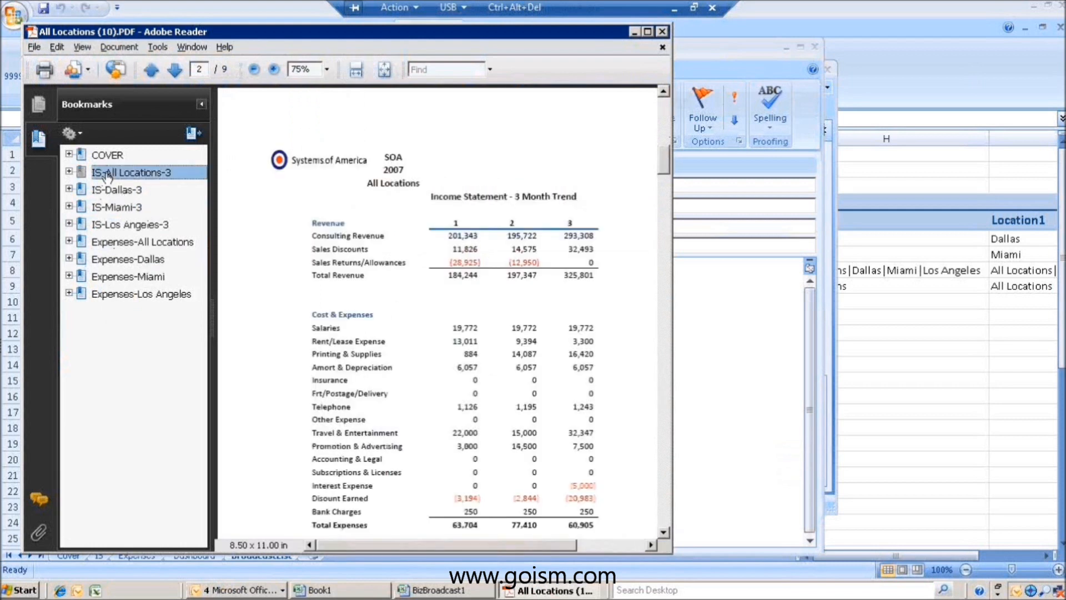
click(108, 190)
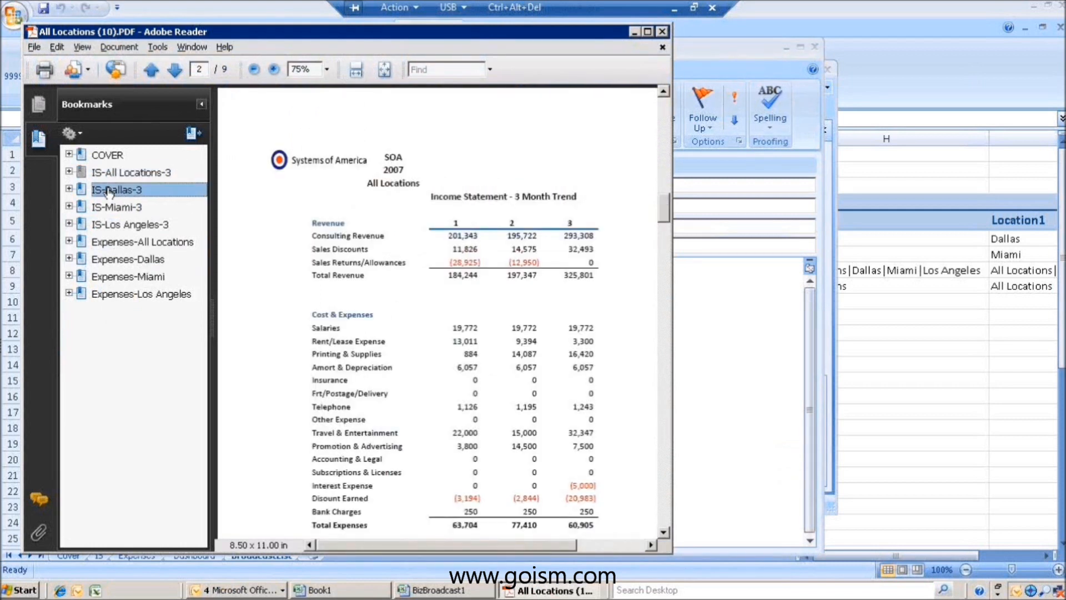
click(113, 243)
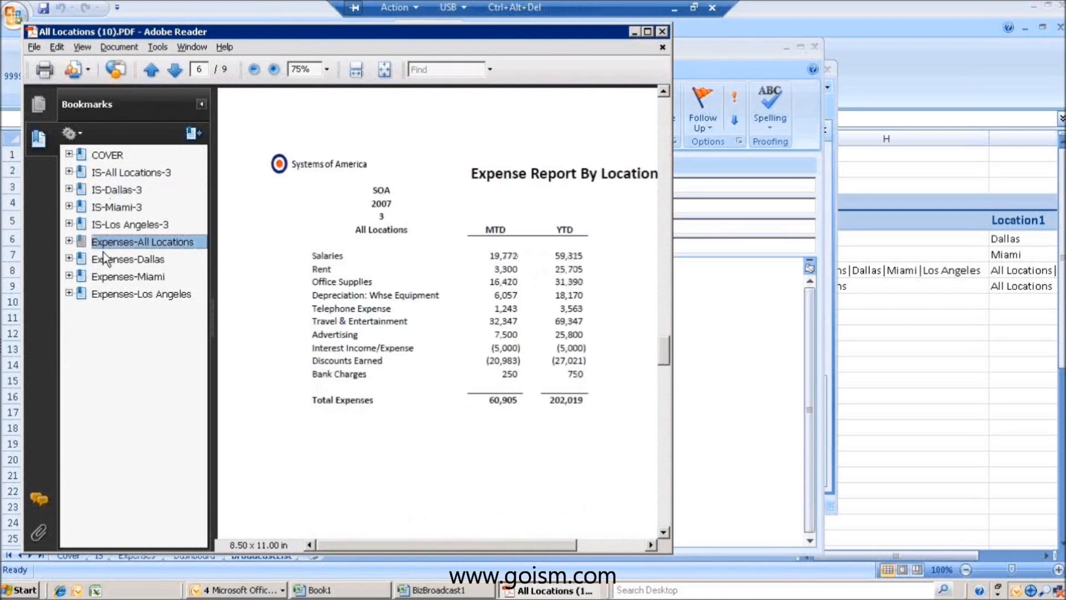
click(102, 260)
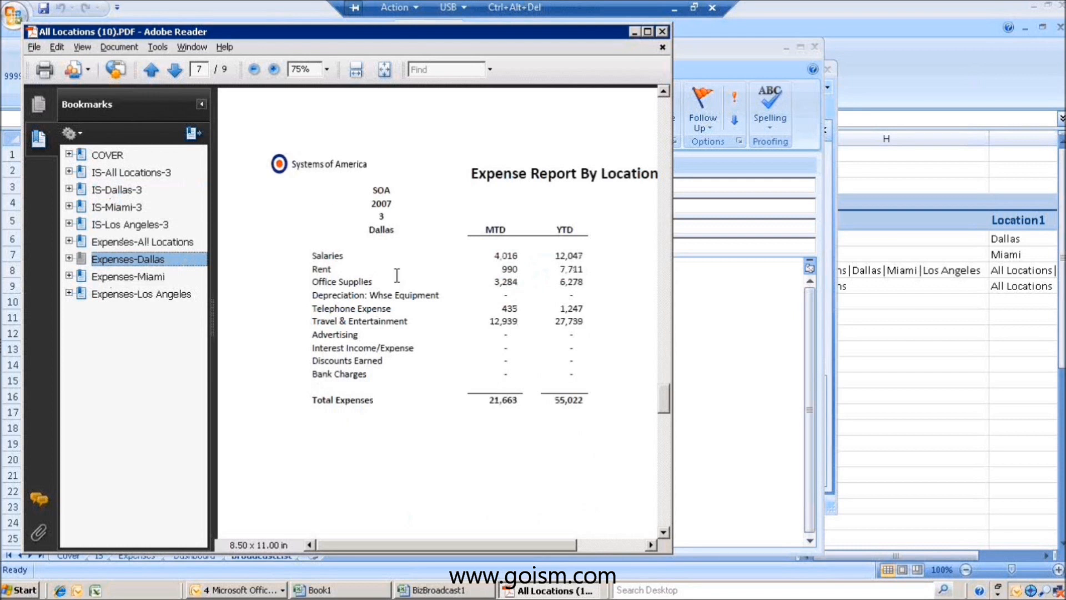
click(663, 31)
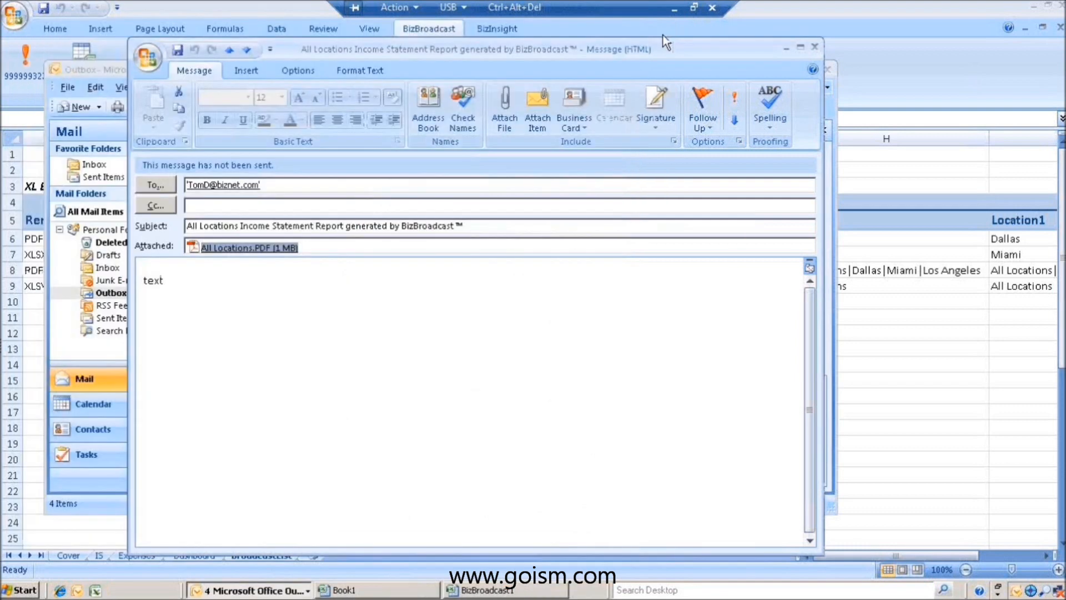
click(814, 49)
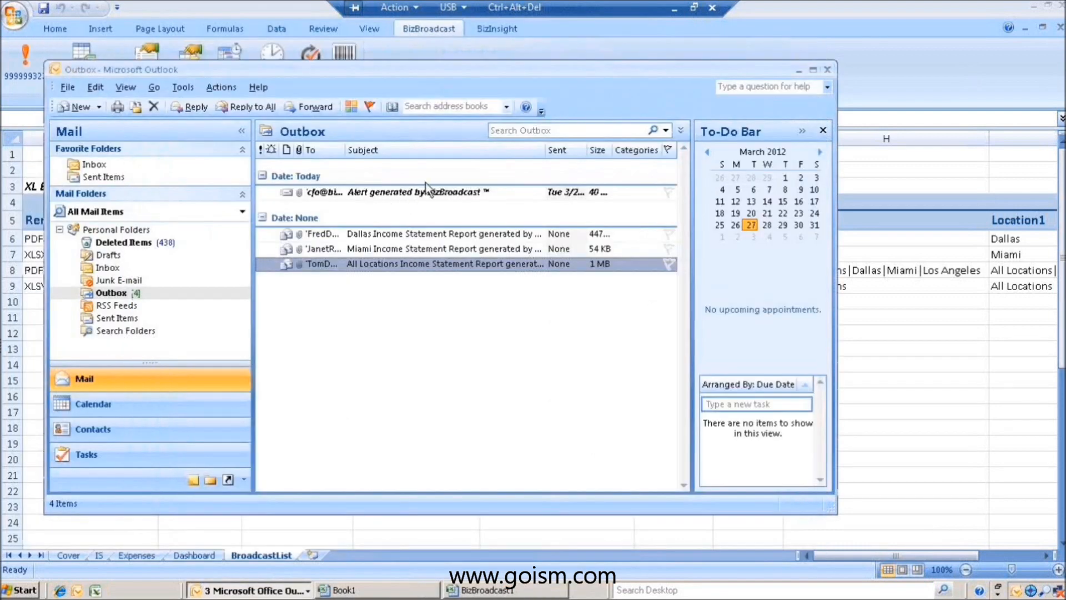
Return to the BizBroadcast1 workbook and examine the Alert row's EmailTo formula and the IS sheet's period 3 Net Income cell.
click(894, 319)
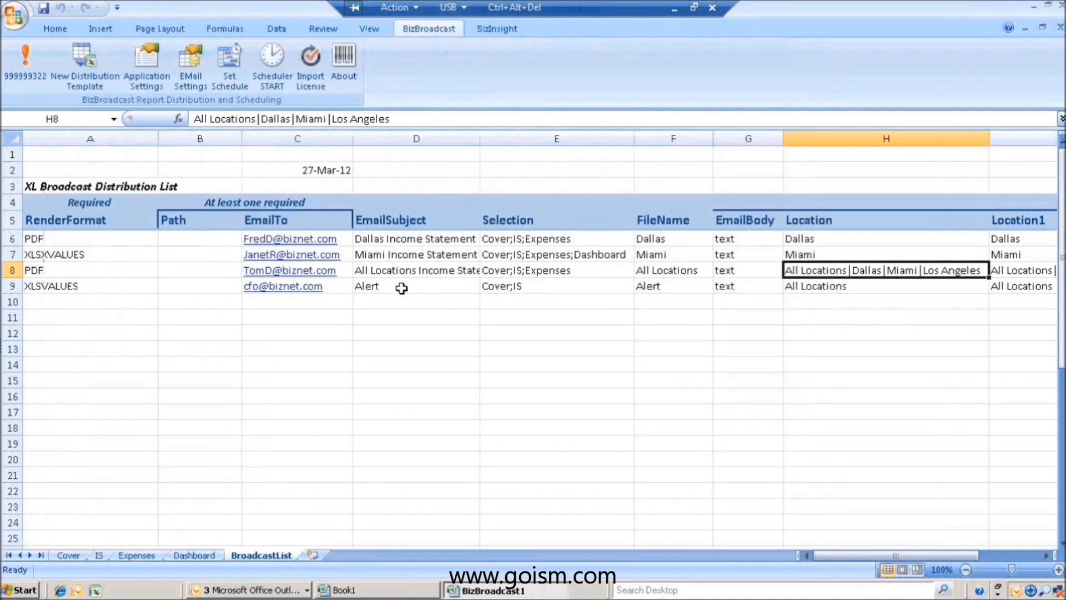
click(338, 286)
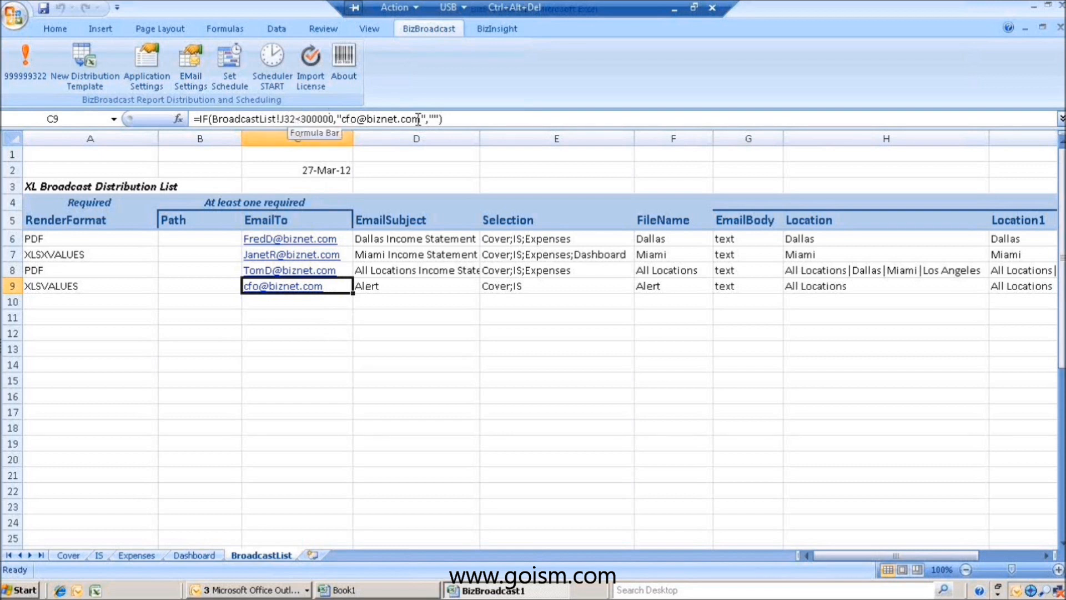
click(101, 552)
scroll(206, 353, down, 5)
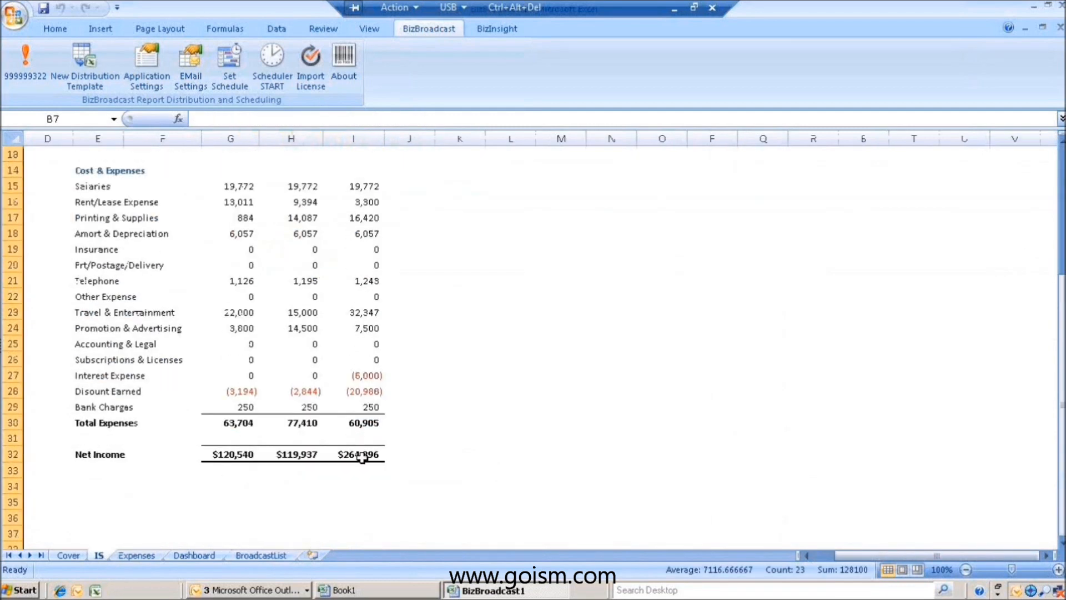
click(371, 455)
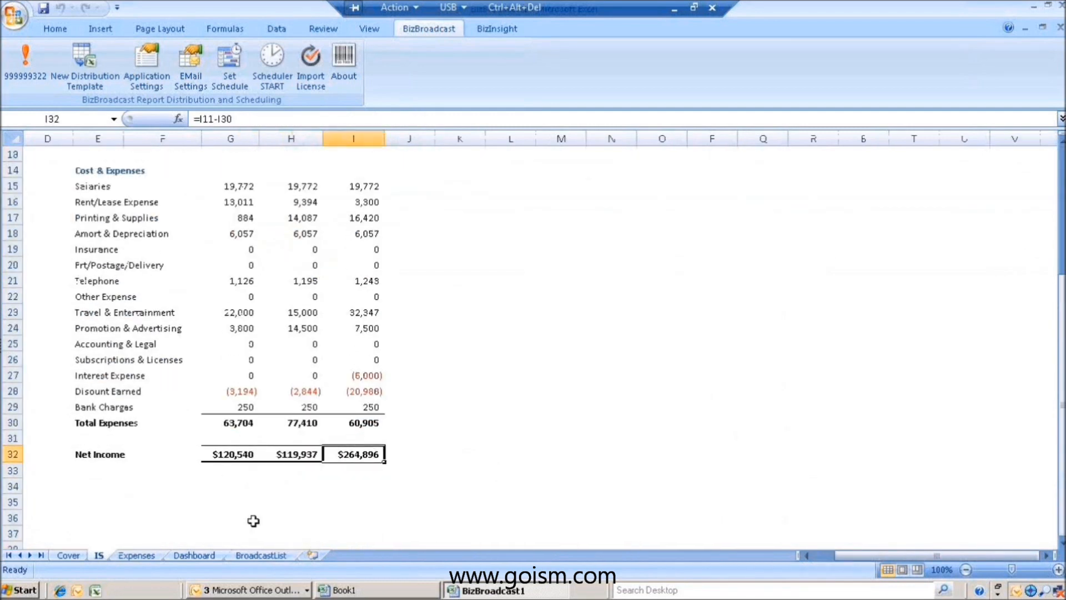
On the BroadcastList sheet, change the Alert row's EmailTo formula condition to J32>300000 and reselect the cell.
click(252, 556)
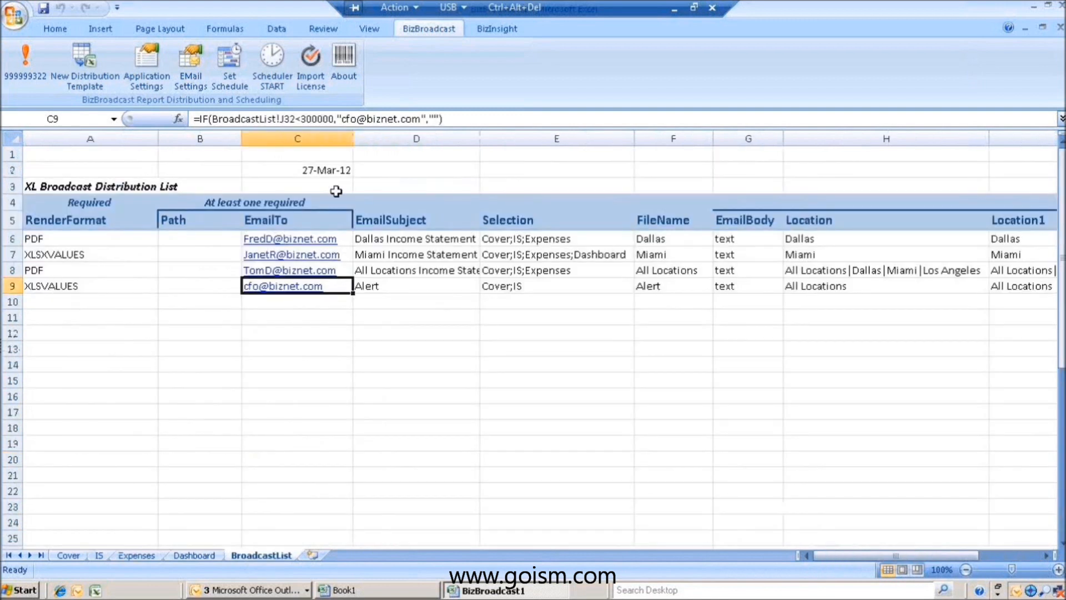
click(303, 119)
key(BackSpace)
text(>)
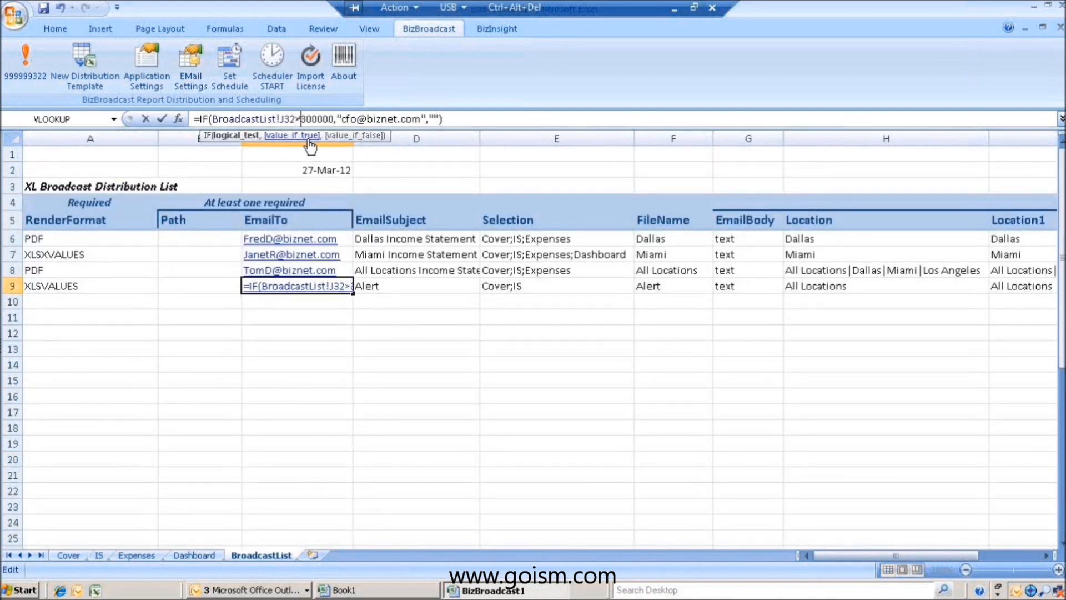
key(Return)
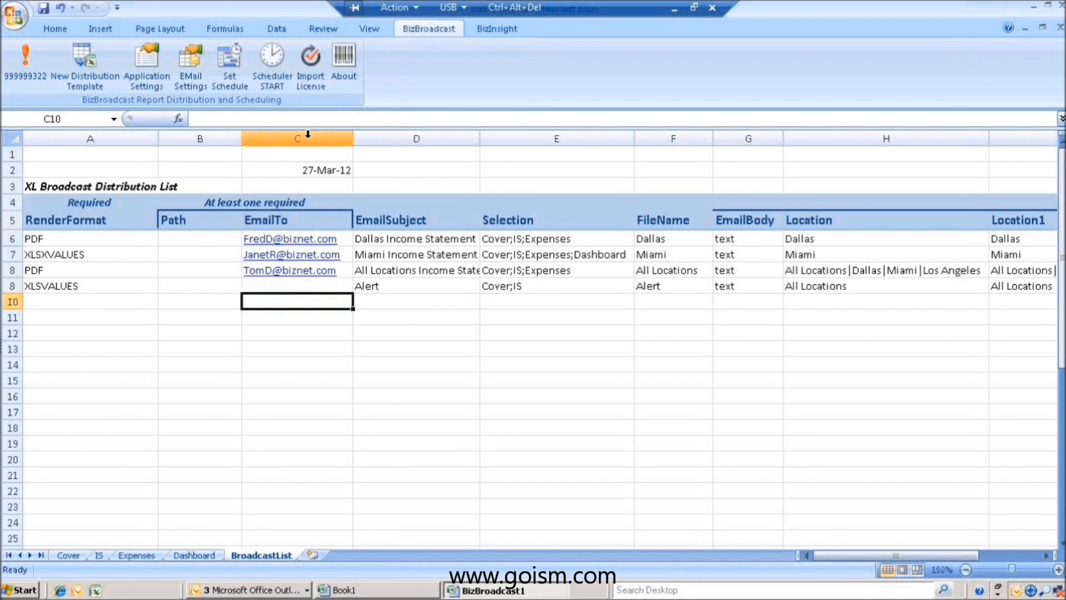
click(327, 285)
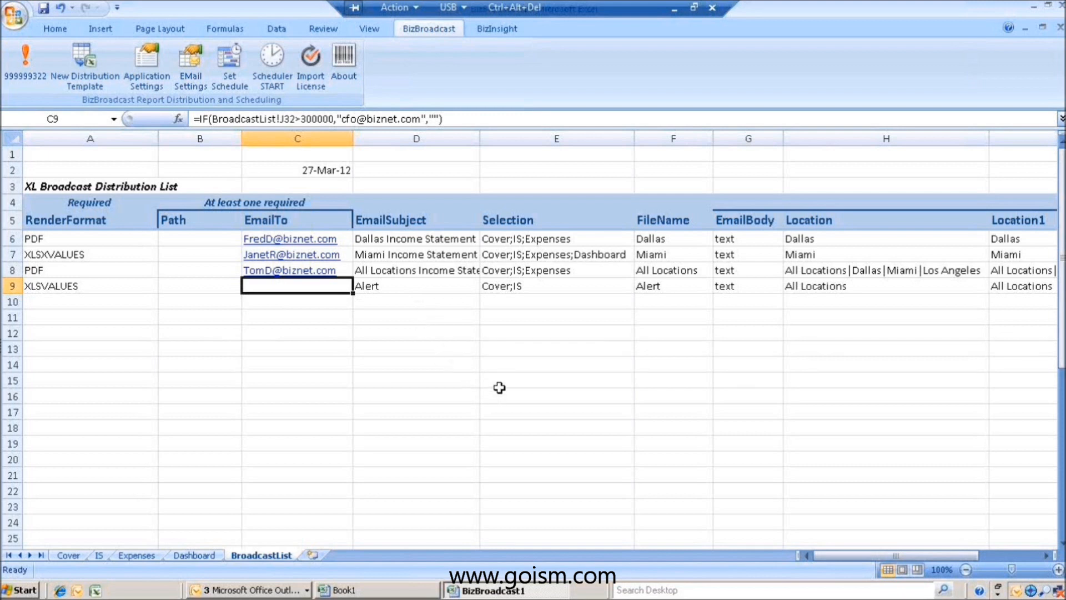
Display the BizInsight pane and view the context options for period 1 Consulting Revenue on the IS sheet without applying any.
drag(3, 362, 227, 348)
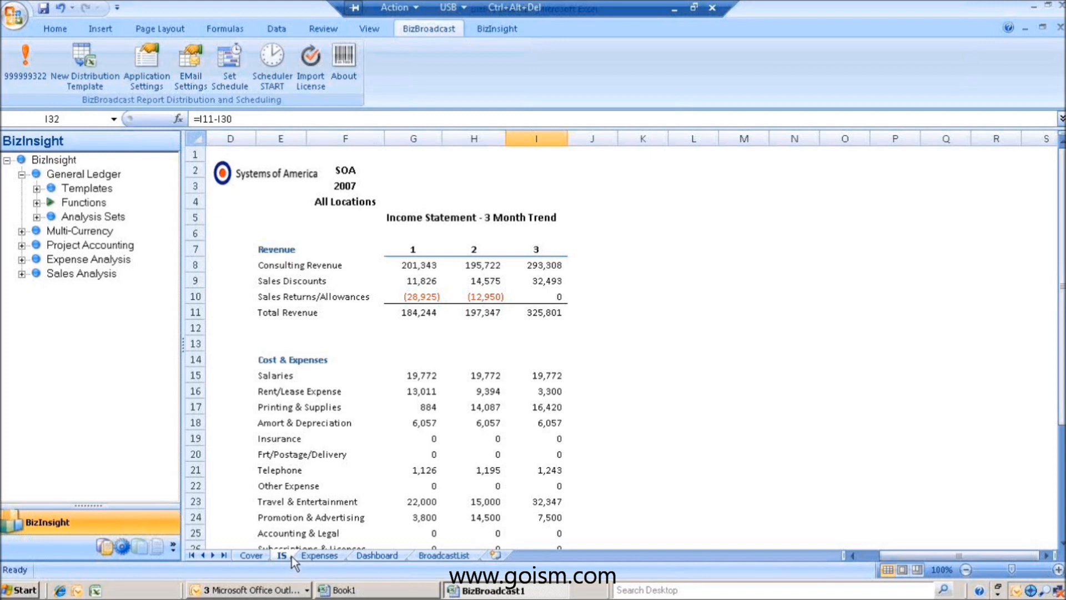
right_click(407, 262)
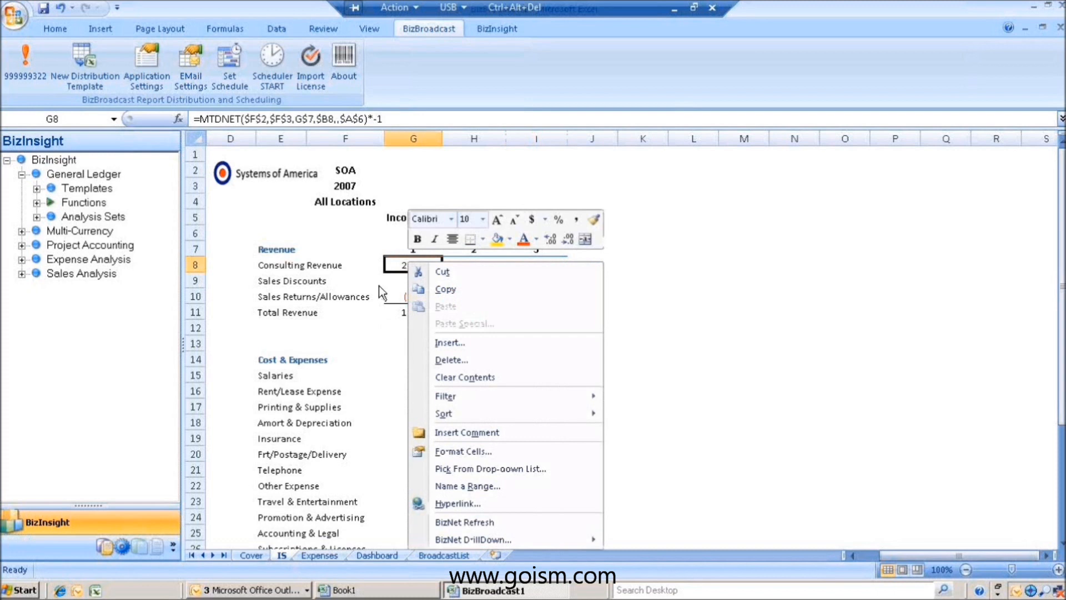
key(Escape)
click(359, 328)
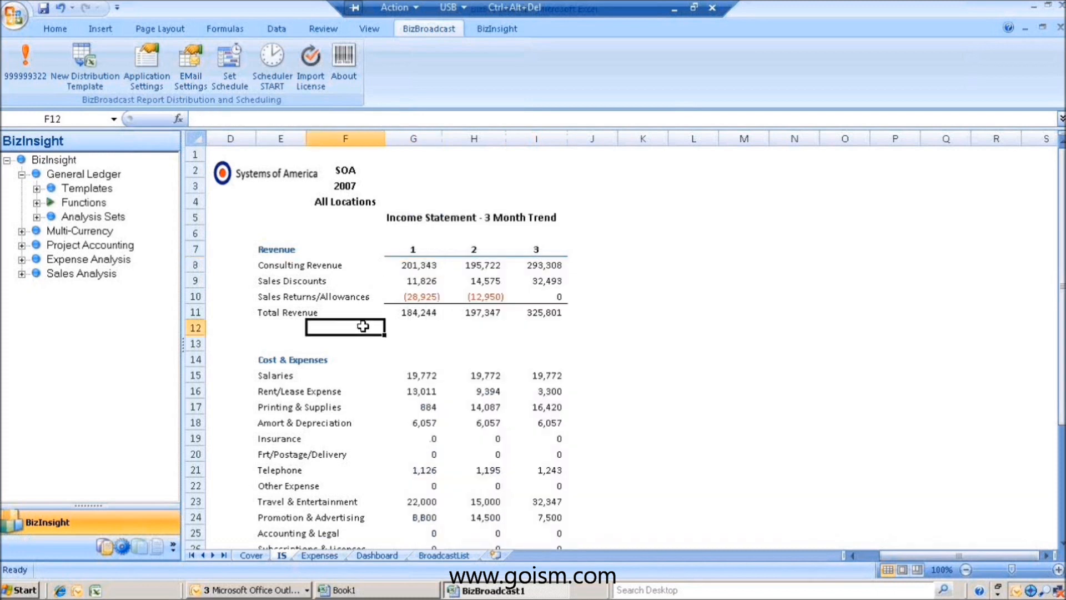
click(288, 330)
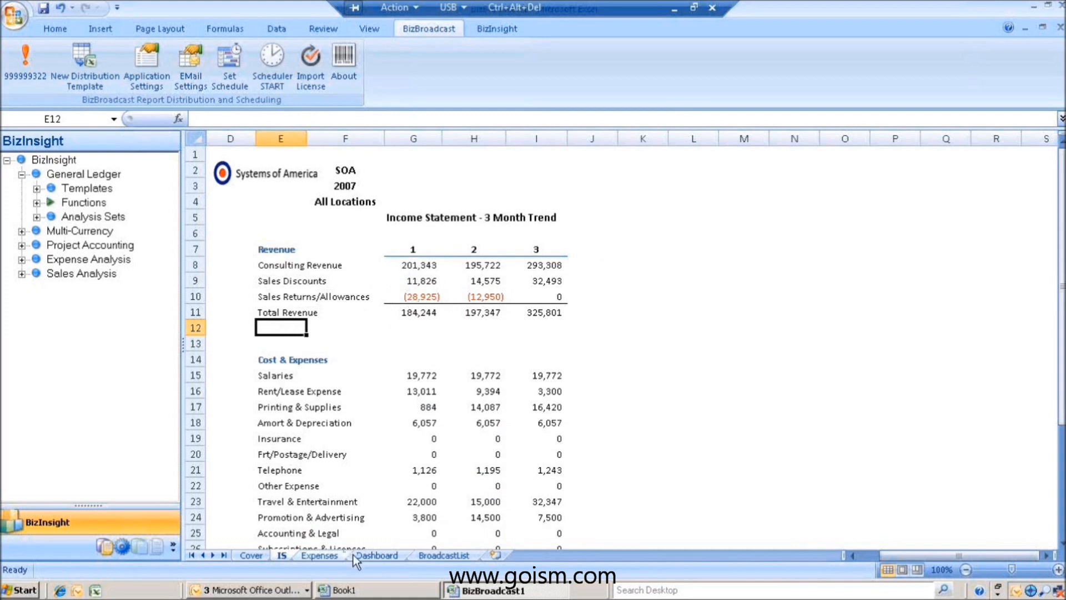
On the BroadcastList sheet, review the available RenderFormat options for the Dallas row without changing the format.
click(444, 555)
click(295, 239)
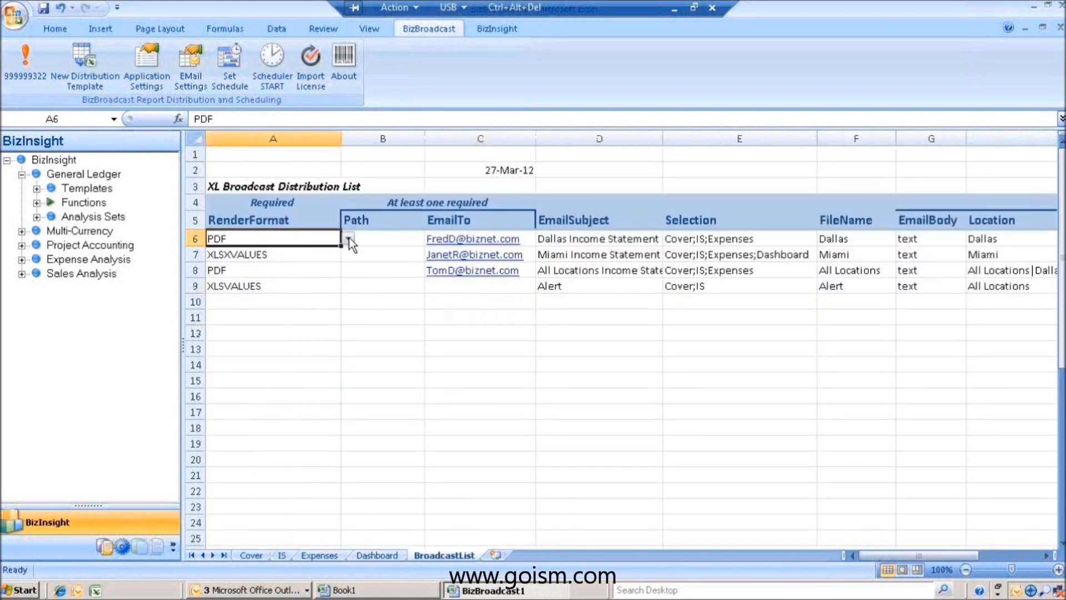
click(348, 239)
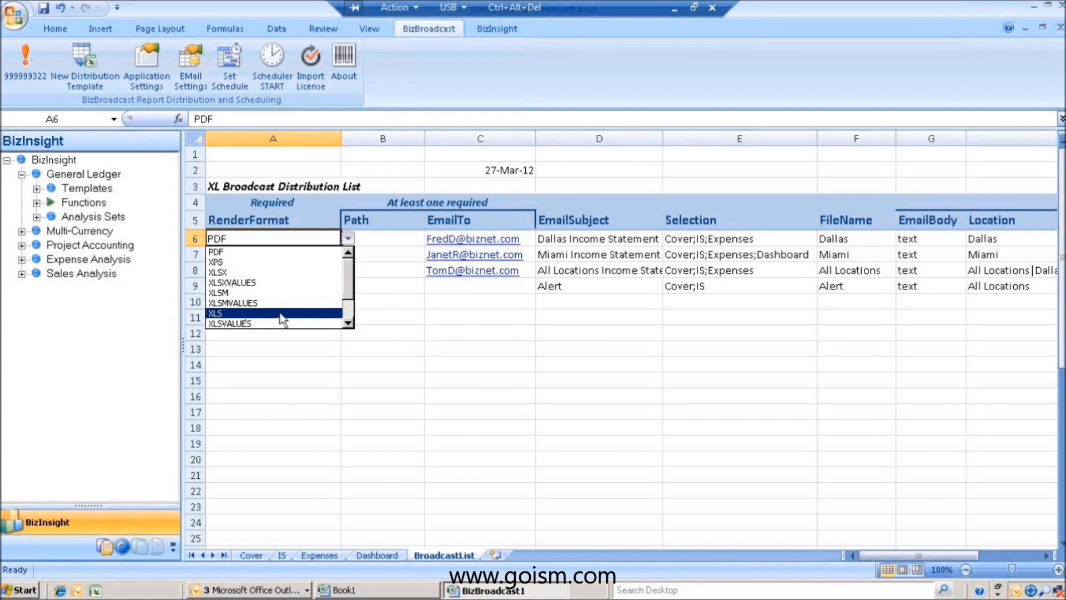
mouse_move(345, 281)
mouse_down()
mouse_move(347, 301)
mouse_move(348, 274)
mouse_up()
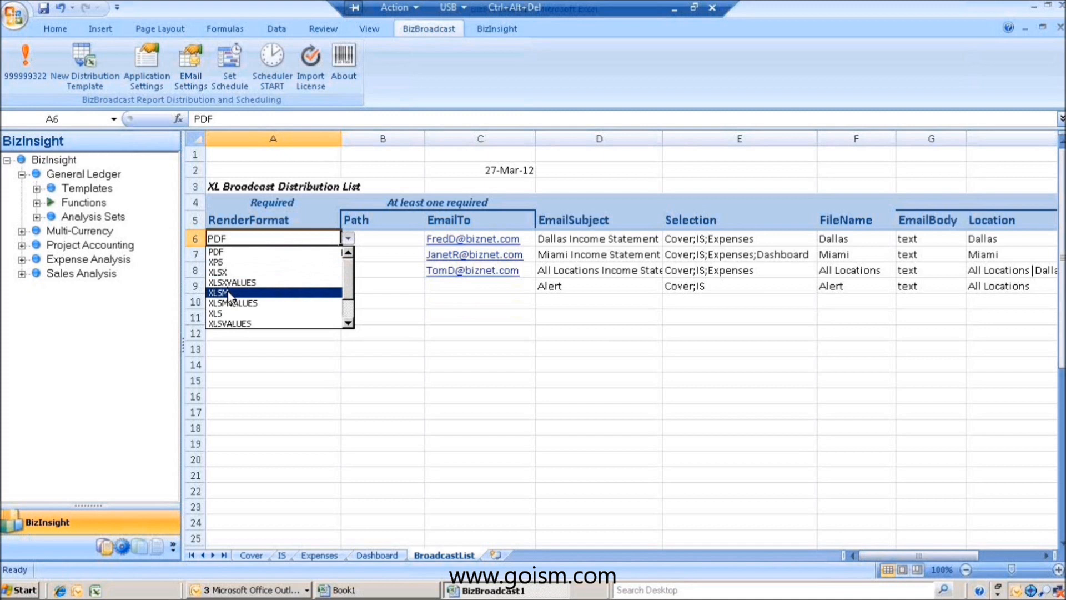
click(378, 246)
click(374, 239)
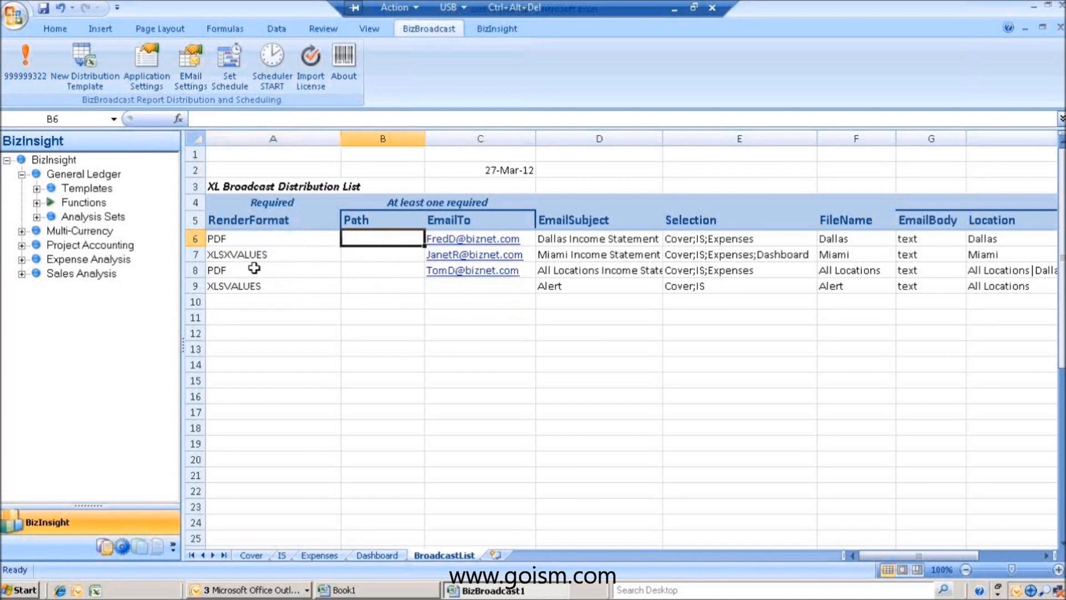
click(287, 285)
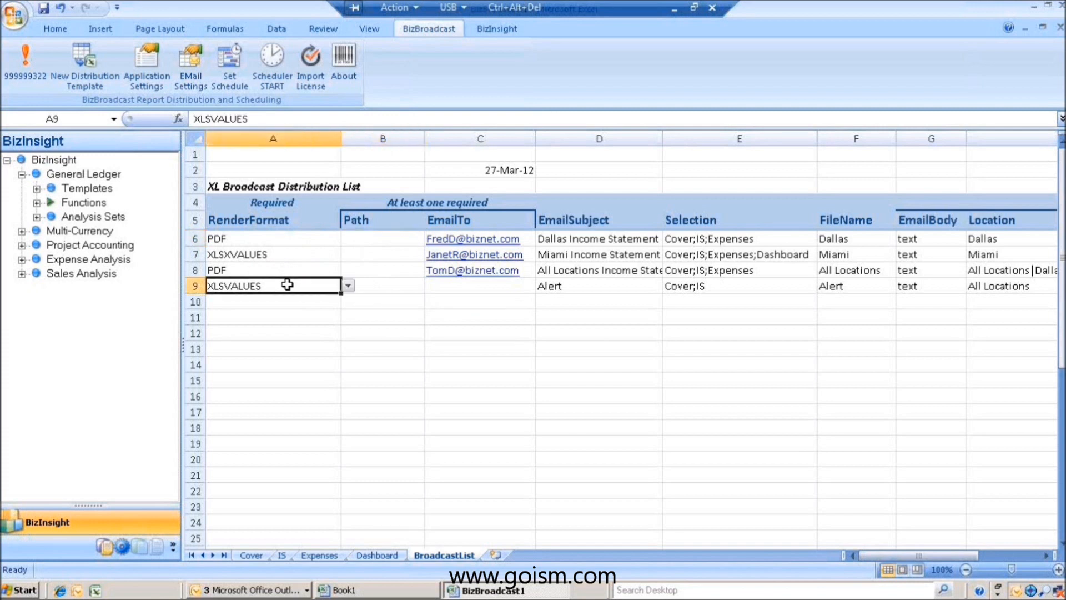
click(360, 284)
click(357, 269)
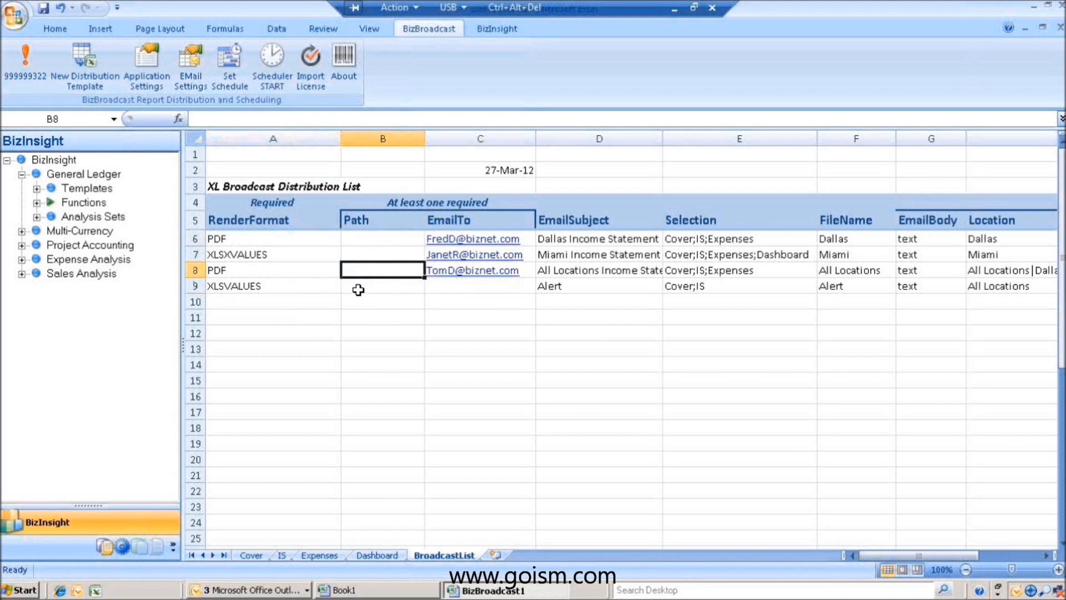
click(253, 258)
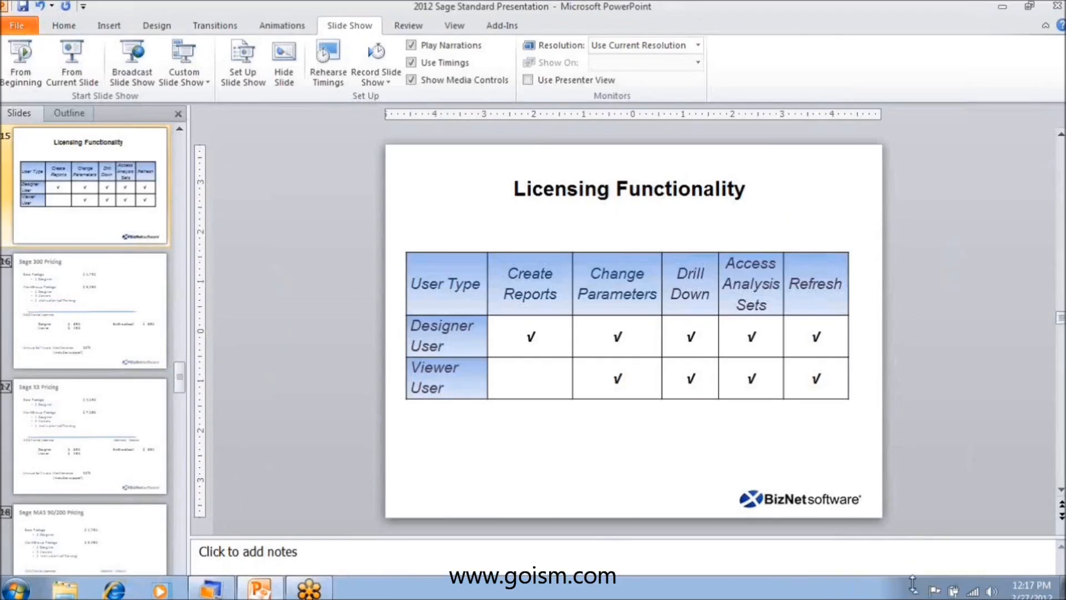
In PowerPoint, start the slide show from the Licensing Functionality slide.
key(shift+F5)
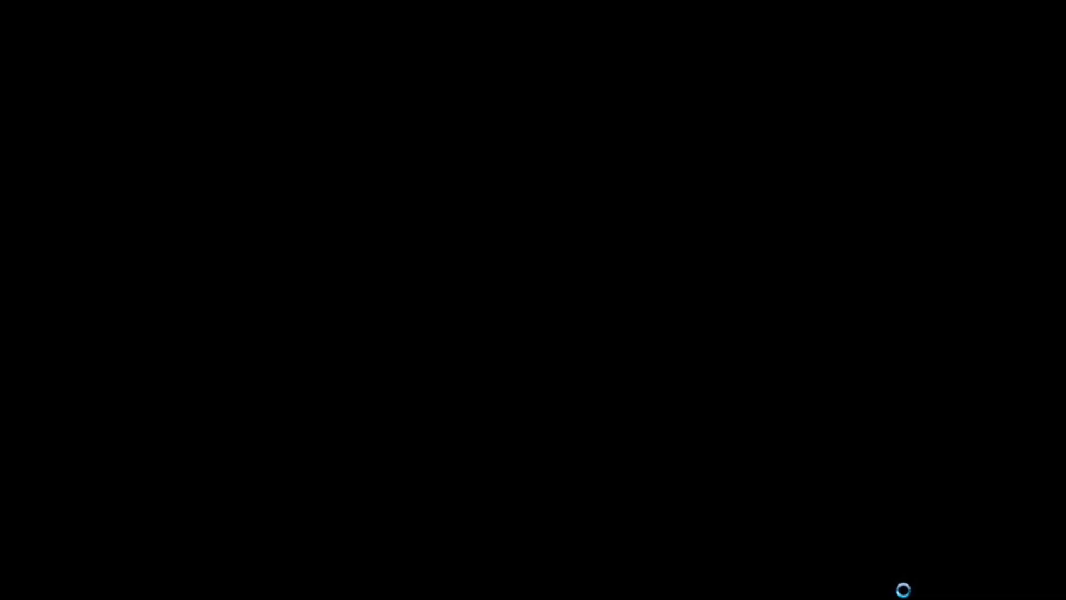
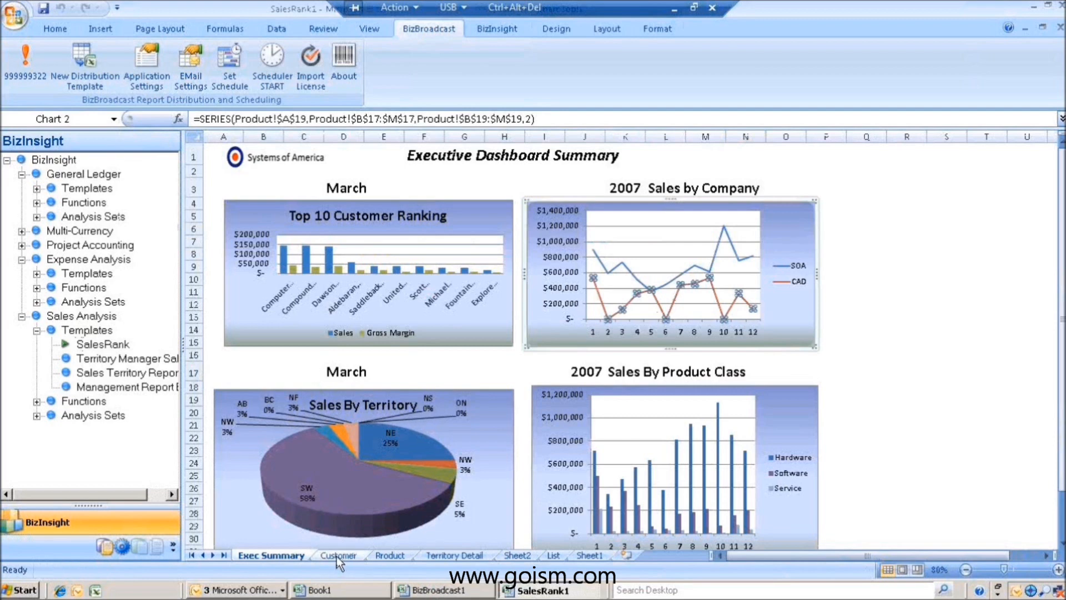
Set the month on the Customer sheet to April and check the customer ranking chart on the Exec Summary sheet.
click(337, 555)
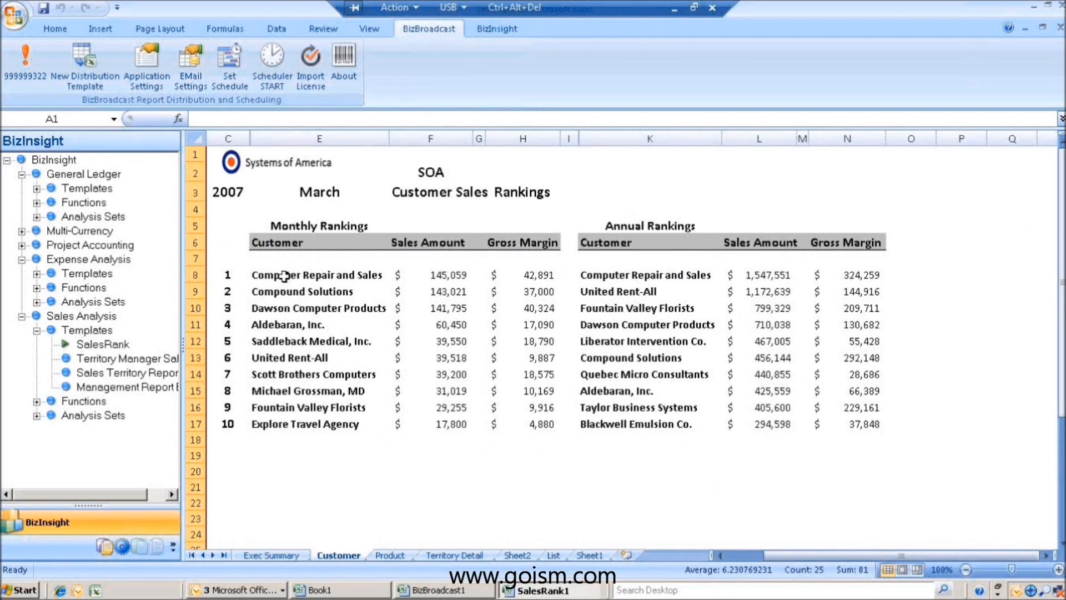
click(304, 189)
click(395, 194)
click(317, 217)
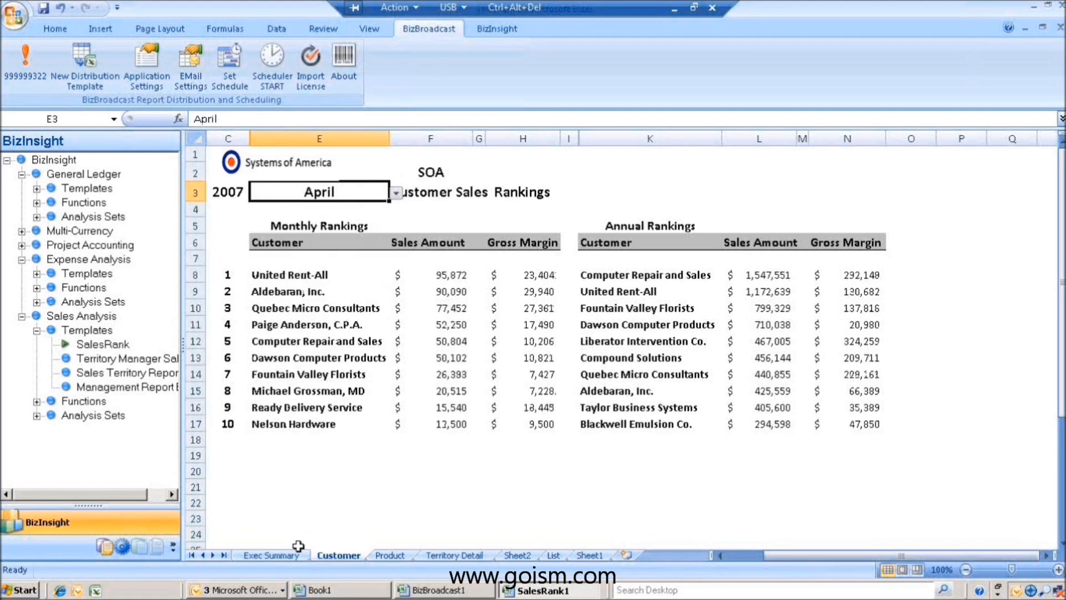
click(273, 556)
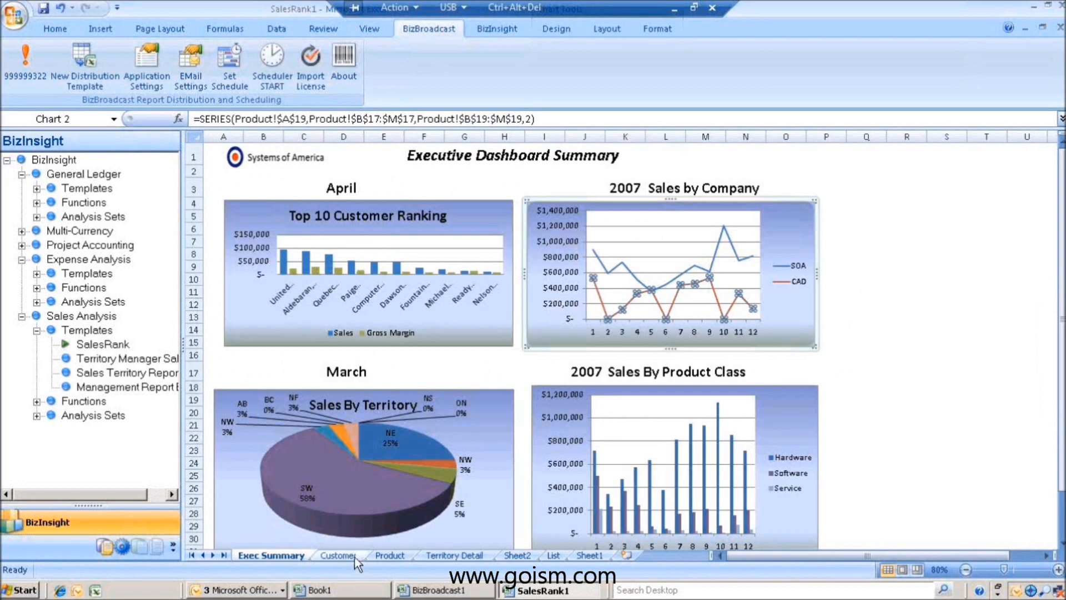
On the Customer sheet, extend the Monthly Rankings from the rank 10 row down through rank 13.
click(358, 557)
click(230, 424)
drag(231, 424, 563, 484)
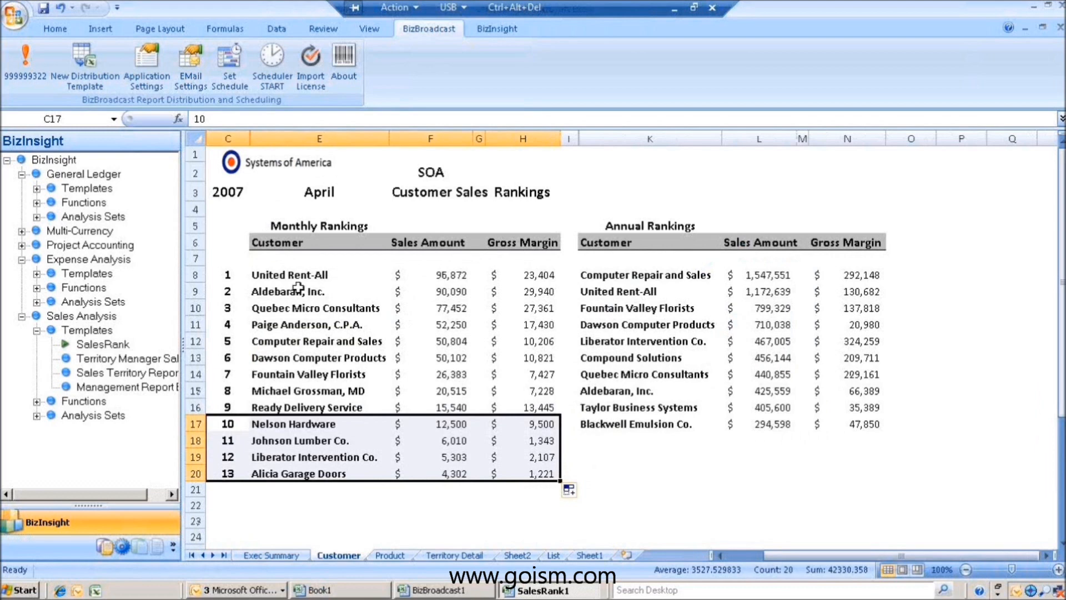
Drill down on United Rent-All's monthly sales amount using the Monthly Sales Amount Pivot.
right_click(436, 275)
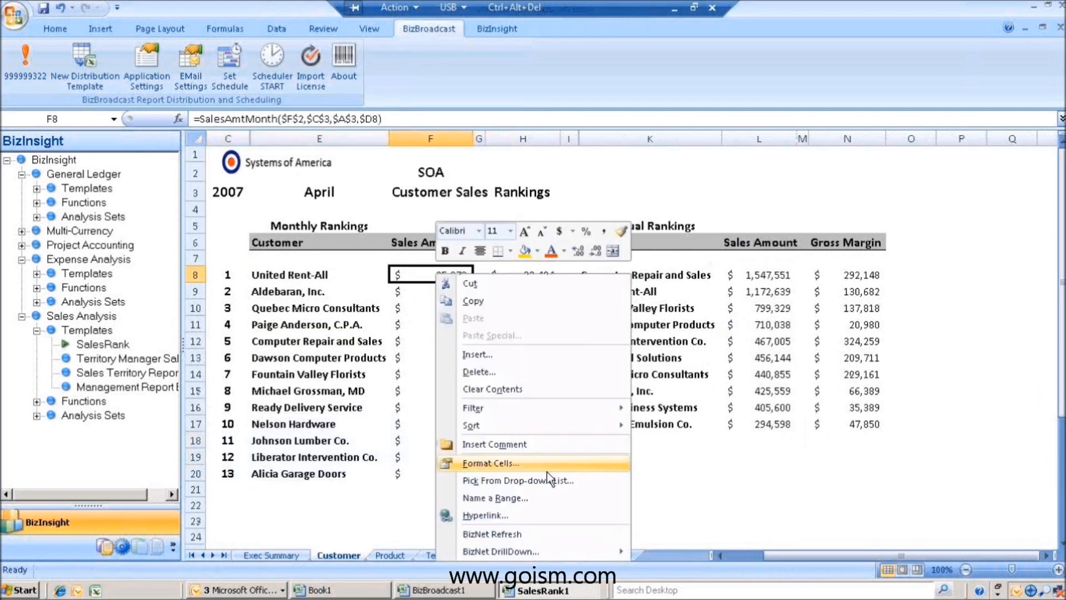
mouse_move(569, 552)
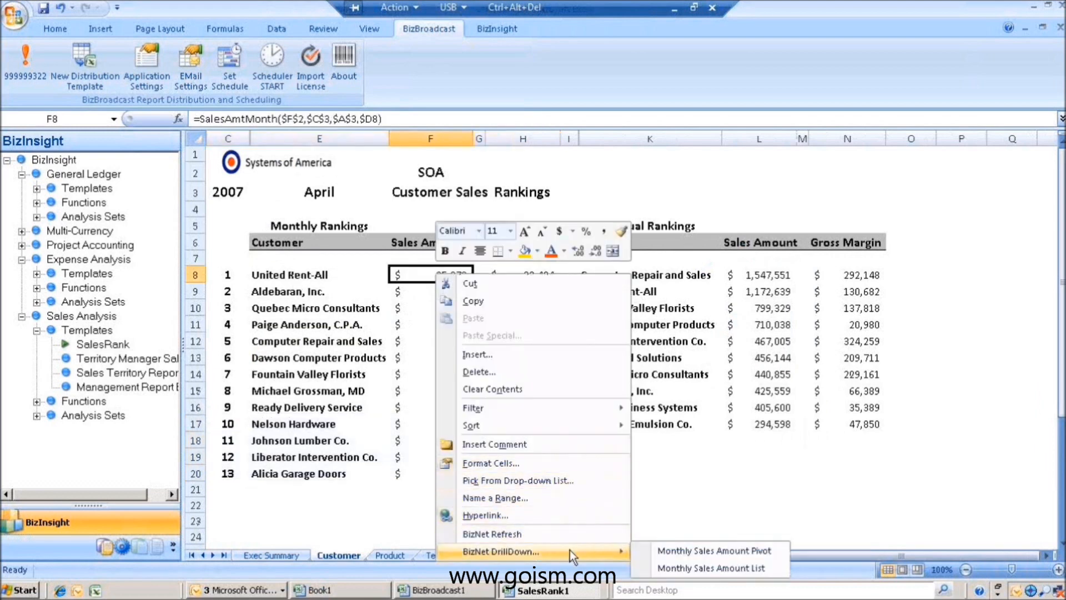
click(684, 551)
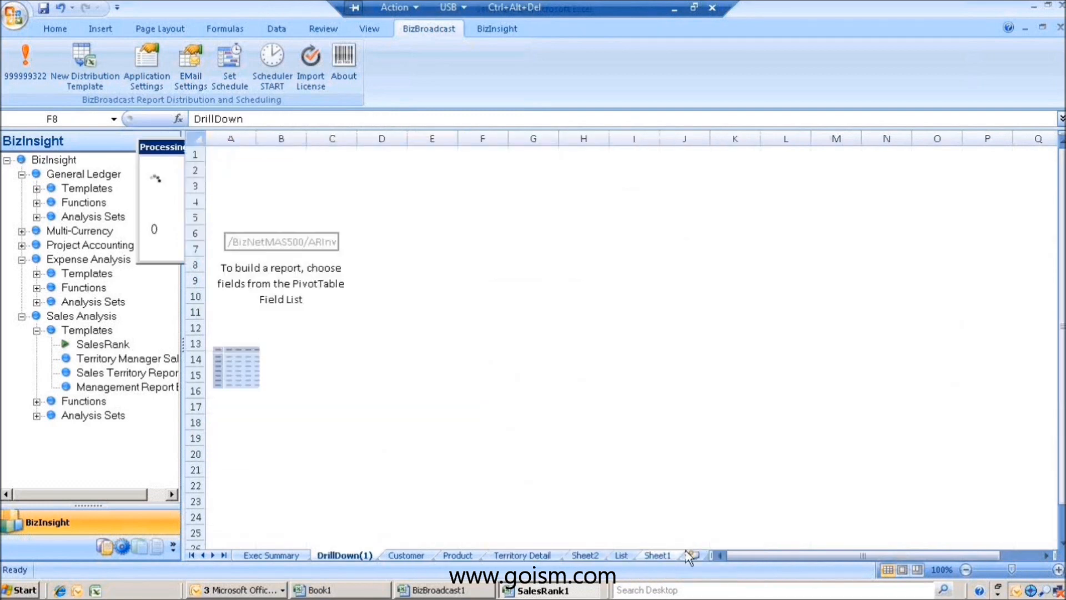
Build the drilldown PivotTable with ItemID as row labels and the sums of ExtAmt and QtyShipped as values.
click(305, 324)
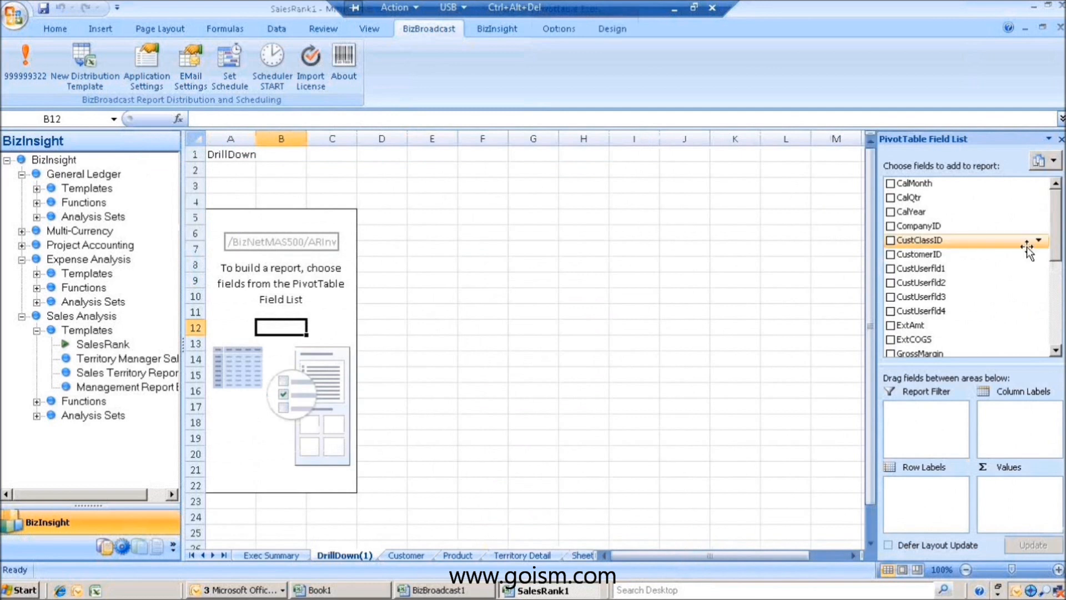
scroll(966, 267, down, 3)
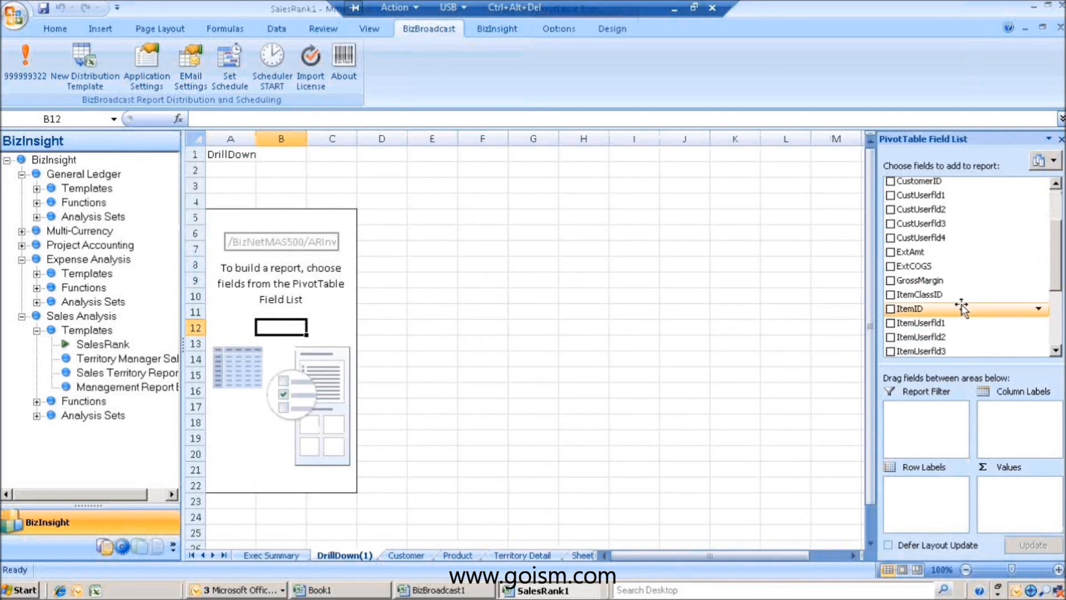
click(892, 309)
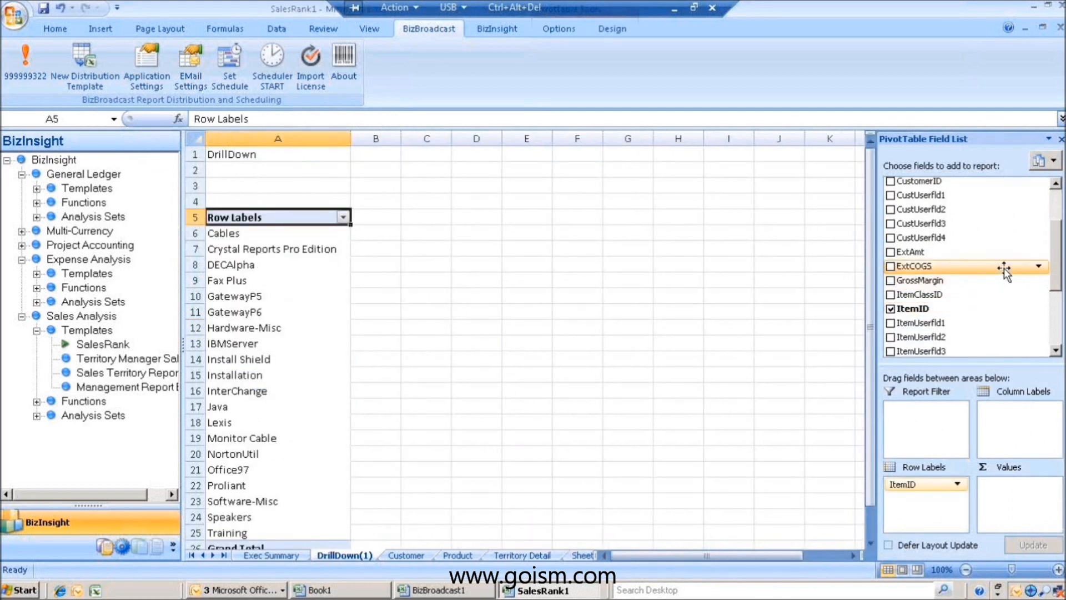
click(891, 251)
scroll(1057, 290, down, 1)
drag(1057, 290, 1057, 318)
click(891, 323)
click(891, 337)
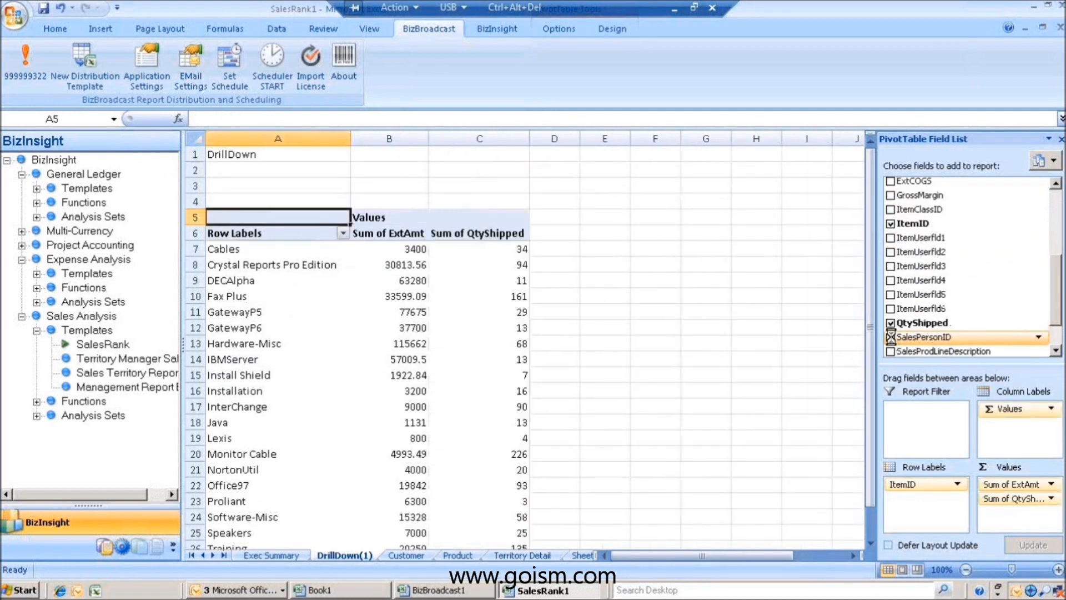
click(890, 338)
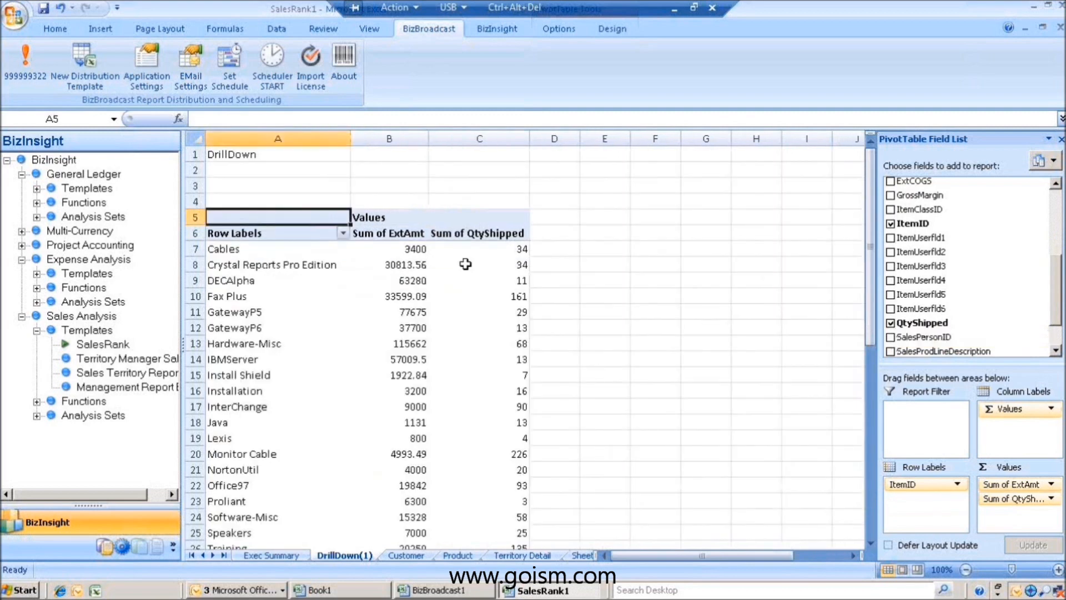
Extract the detail records behind Fax Plus's Sum of ExtAmt and return to the Customer sheet.
double_click(405, 296)
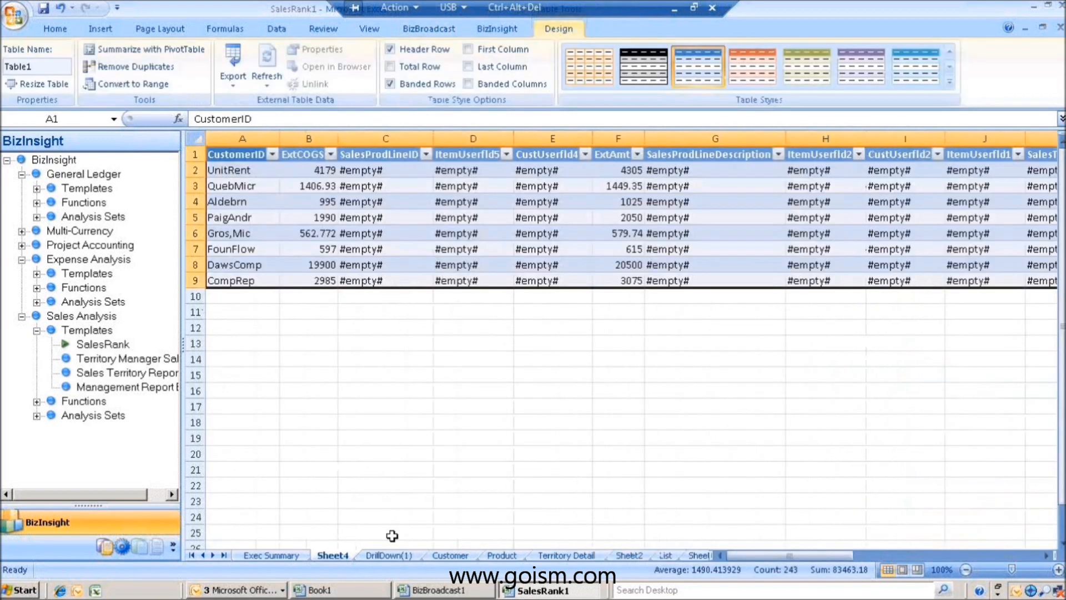
click(450, 555)
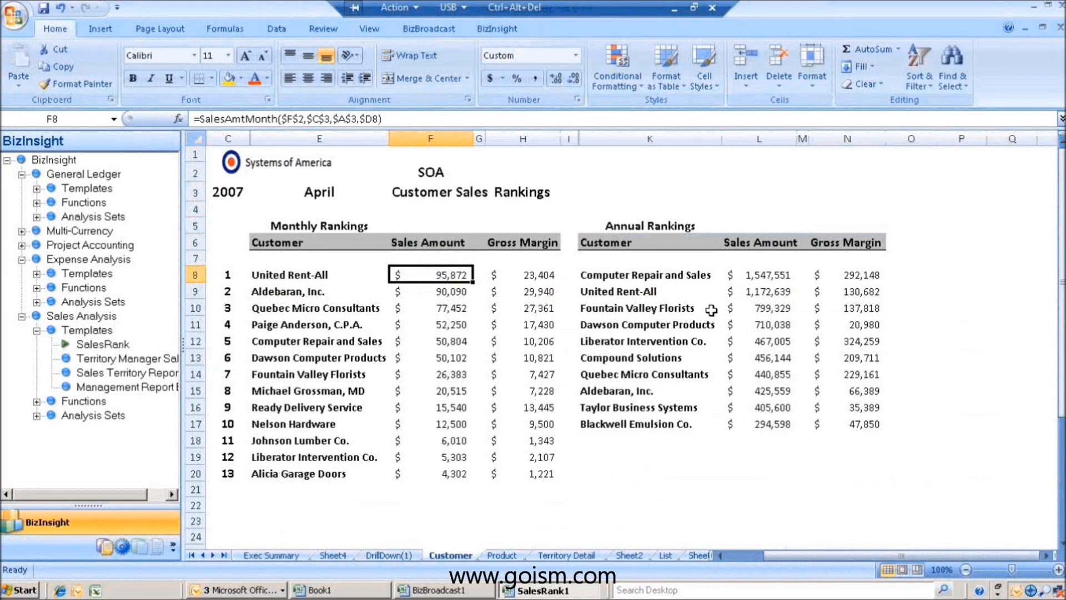
Look over the Product sheet and set the month on the Territory Detail sheet to April.
click(501, 555)
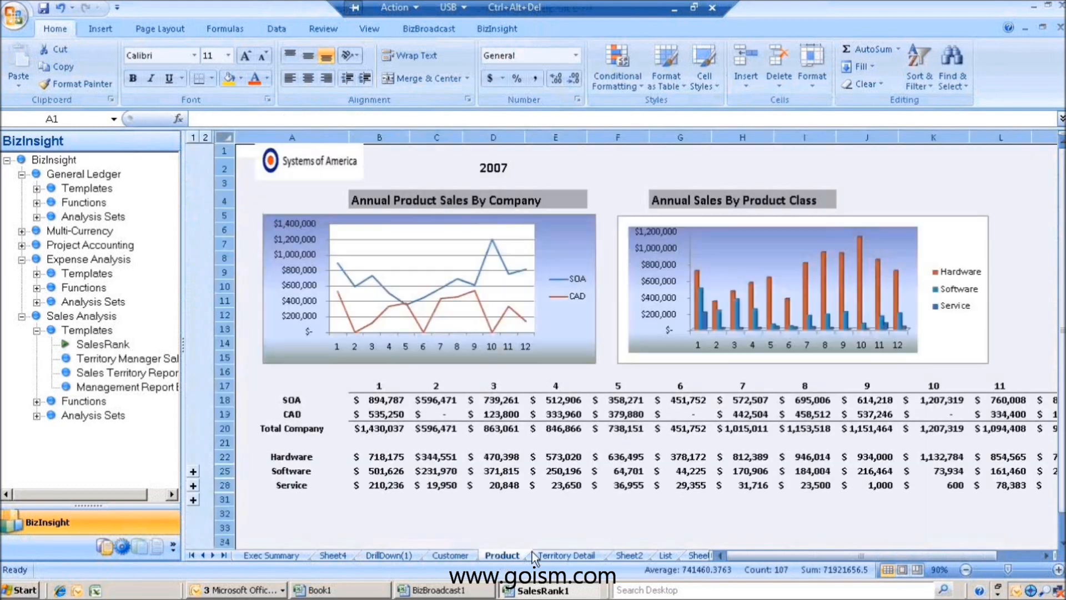
click(566, 555)
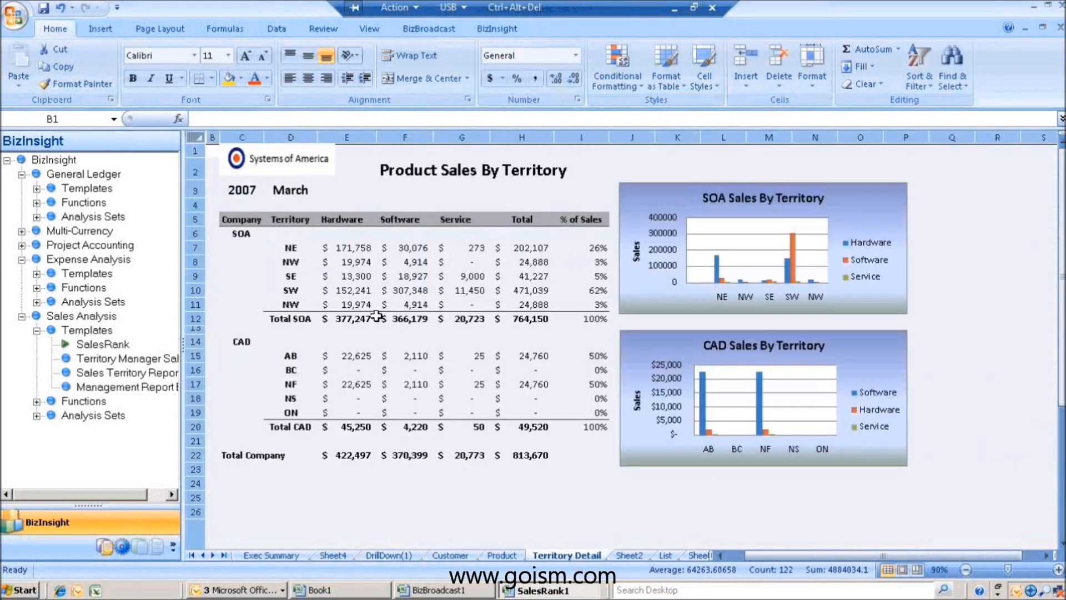
click(293, 194)
click(324, 191)
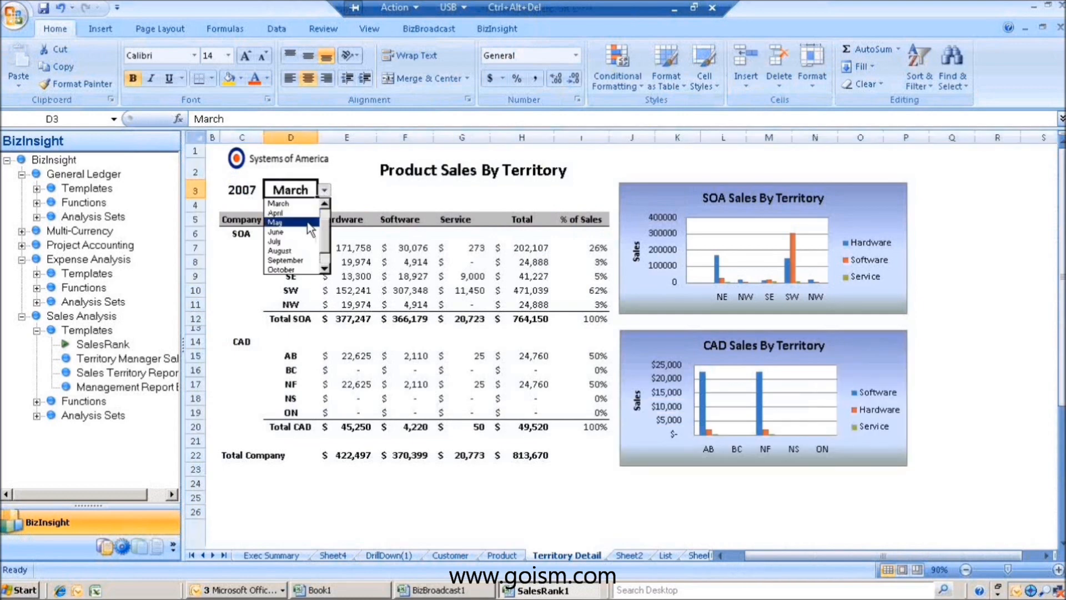
click(286, 211)
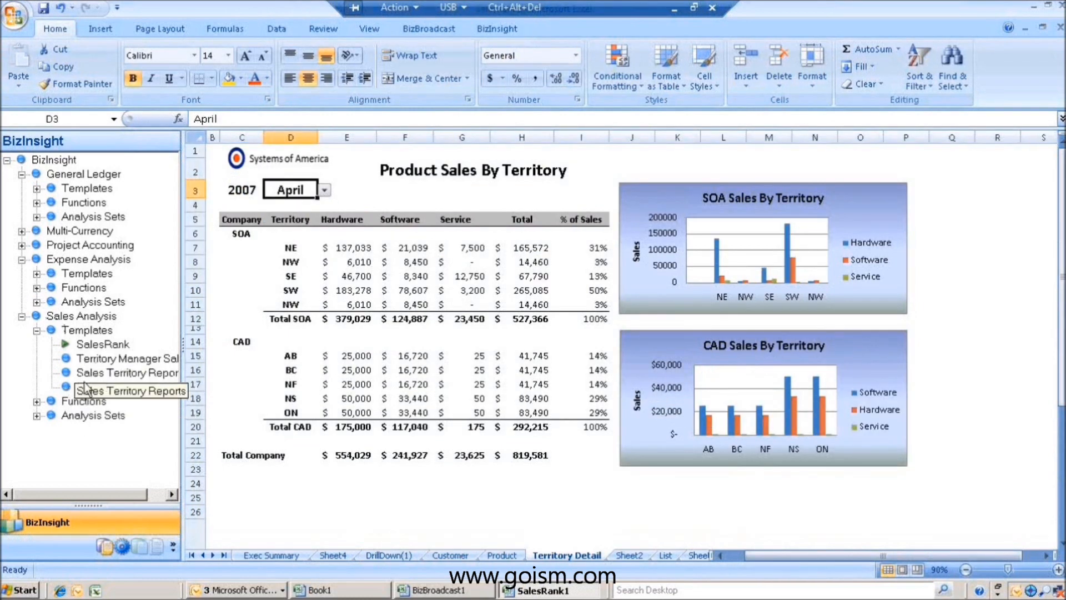
Expand the Sales Analysis functions through Sales Amounts to Month-to-Date Rankings and widen the BizInsight pane to read the function names.
click(38, 401)
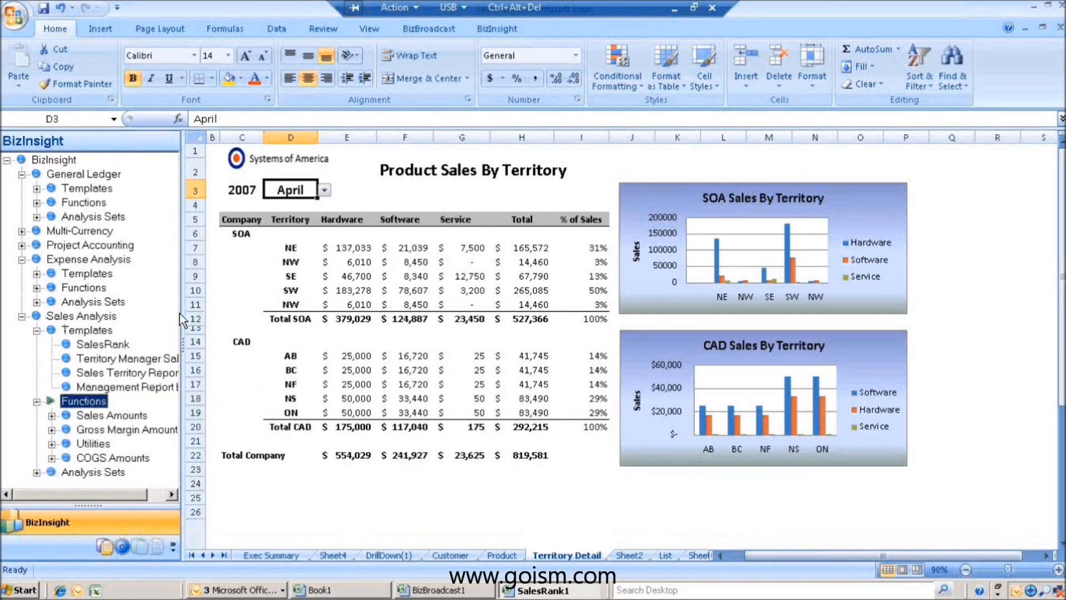
drag(178, 313, 251, 313)
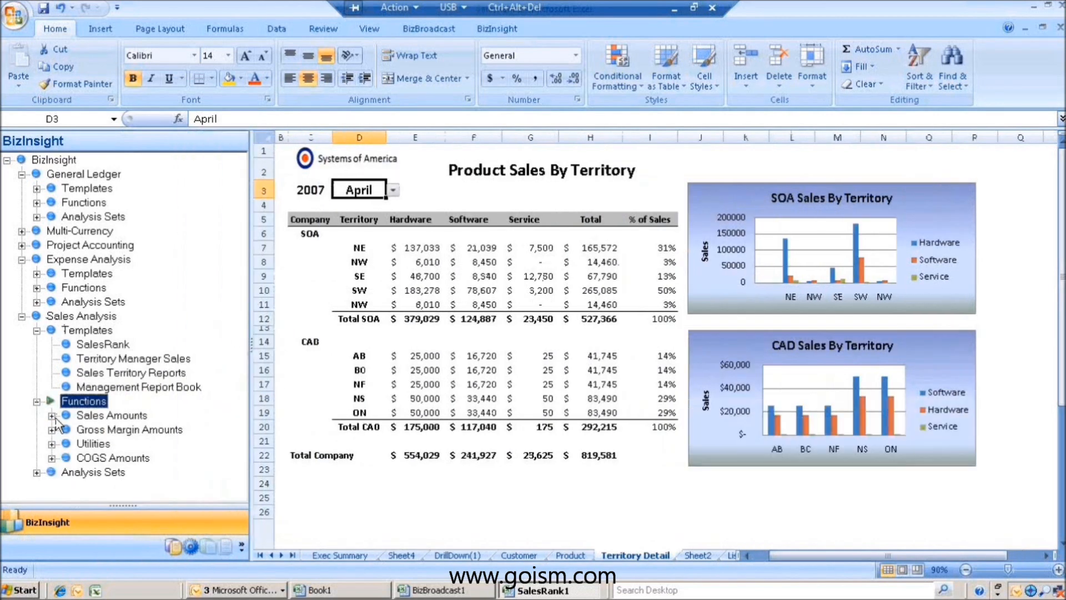
click(51, 415)
drag(238, 384, 235, 438)
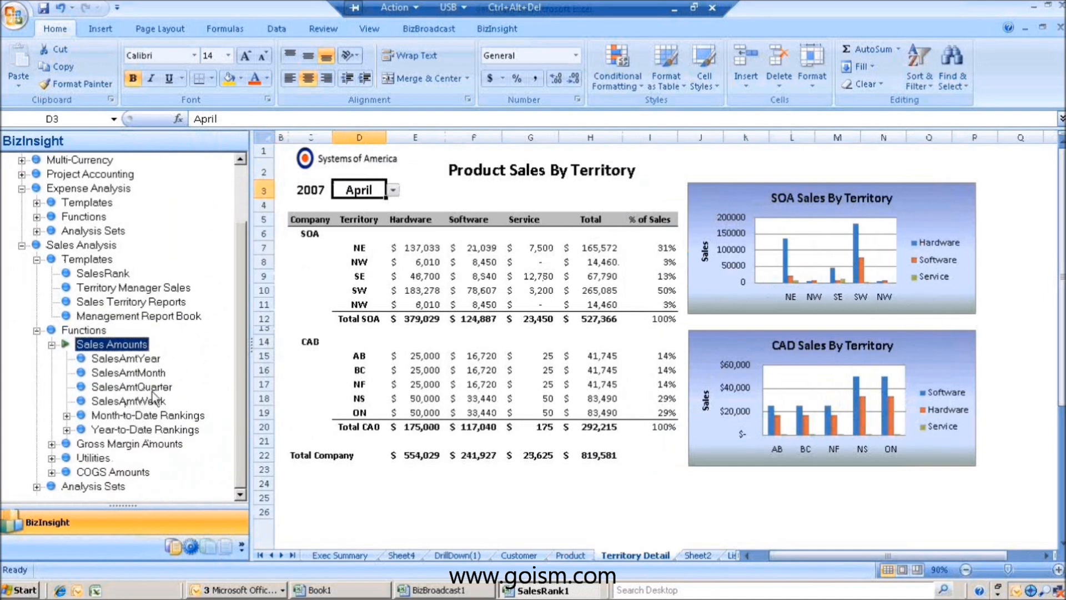
click(66, 416)
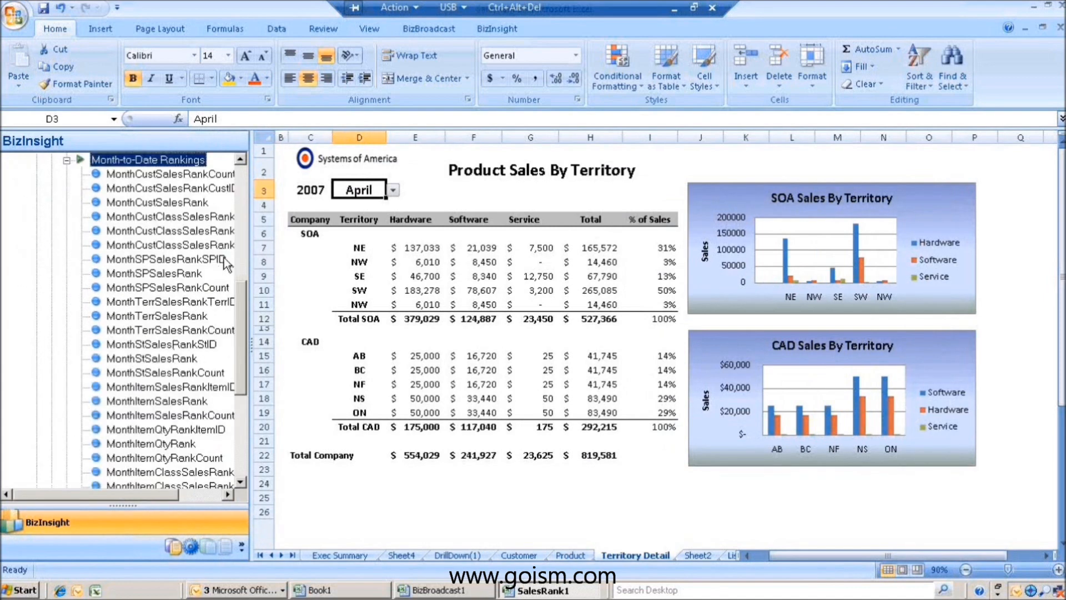
drag(253, 232, 303, 232)
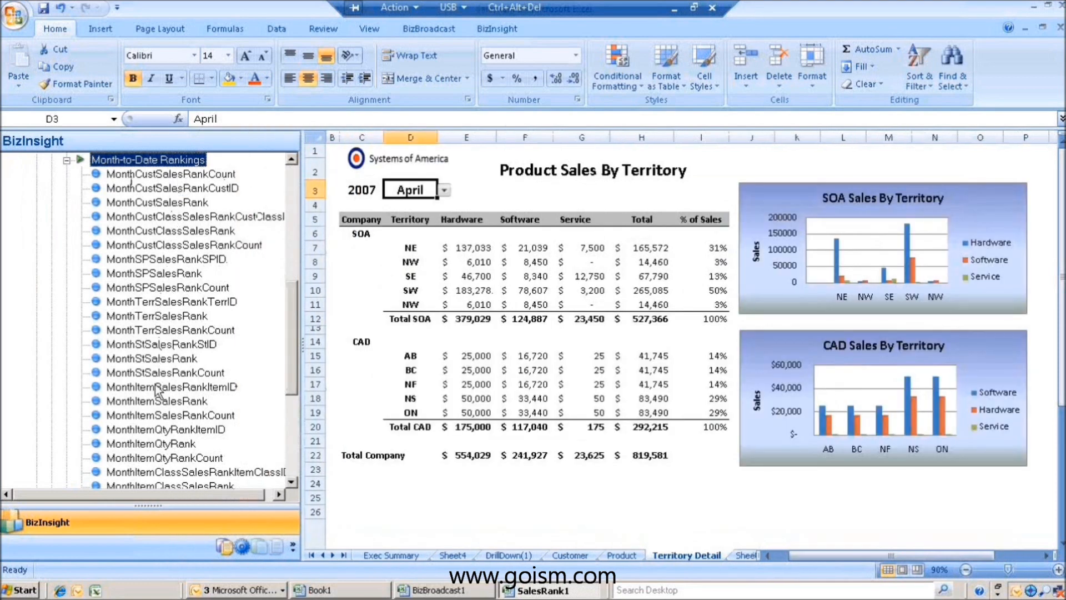
drag(292, 388, 289, 412)
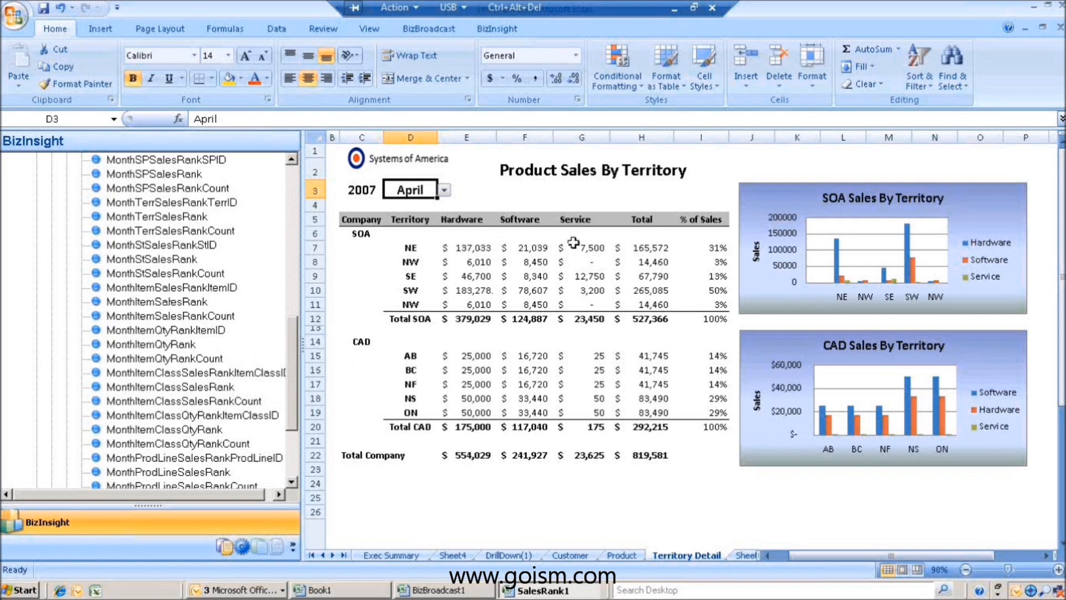
Examine the SalesAmtMonth function arguments for the SOA NE Hardware amount, through to the CustUserfld fields, without changing the formula.
double_click(472, 248)
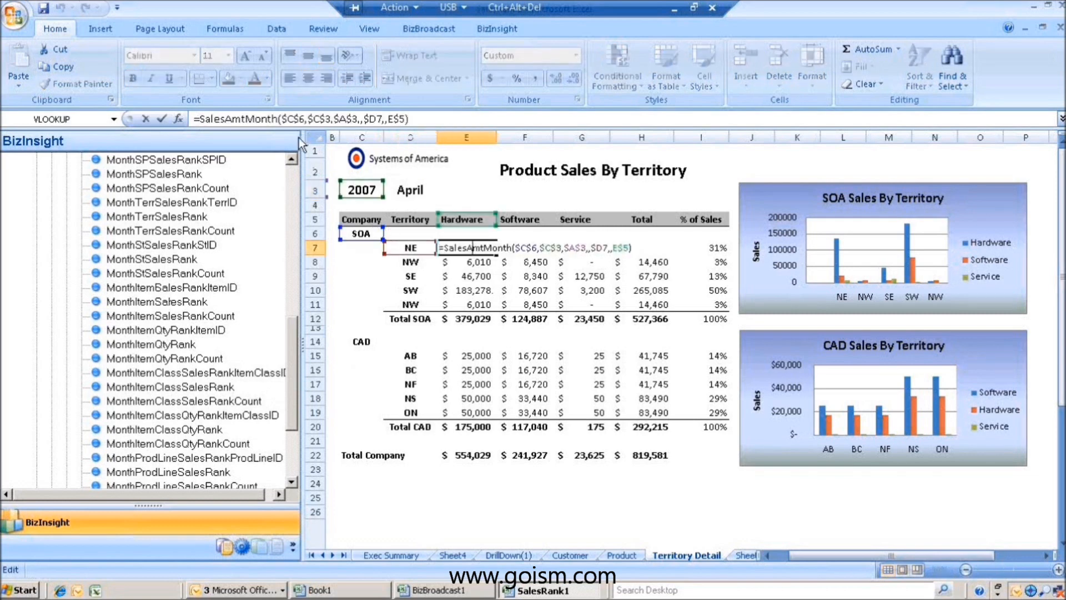
click(180, 119)
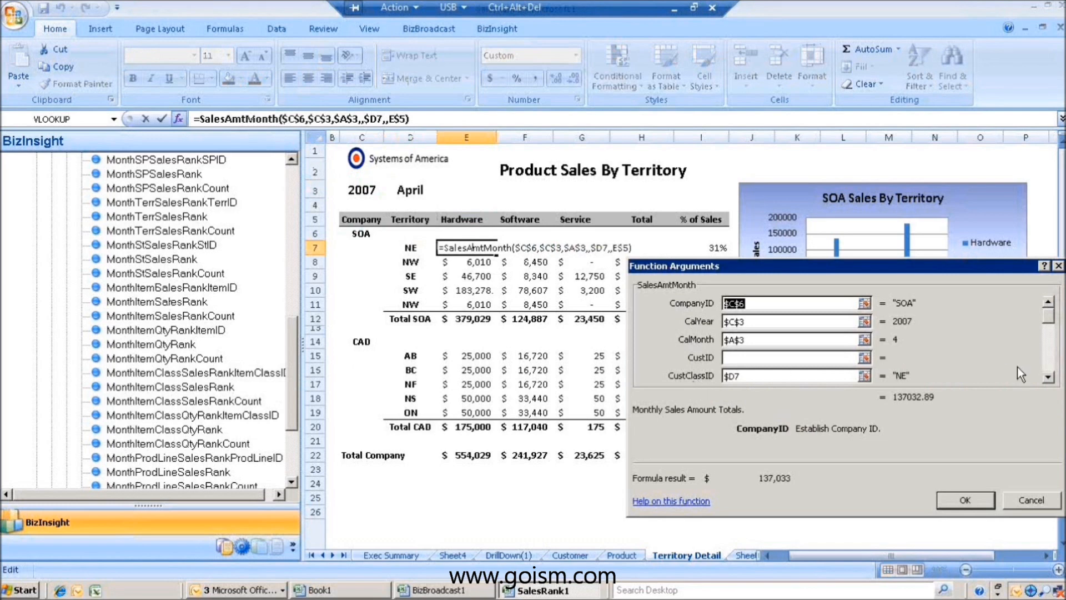
click(1048, 377)
click(1048, 378)
click(1048, 377)
click(1048, 377)
click(1048, 377)
click(1050, 378)
click(1050, 378)
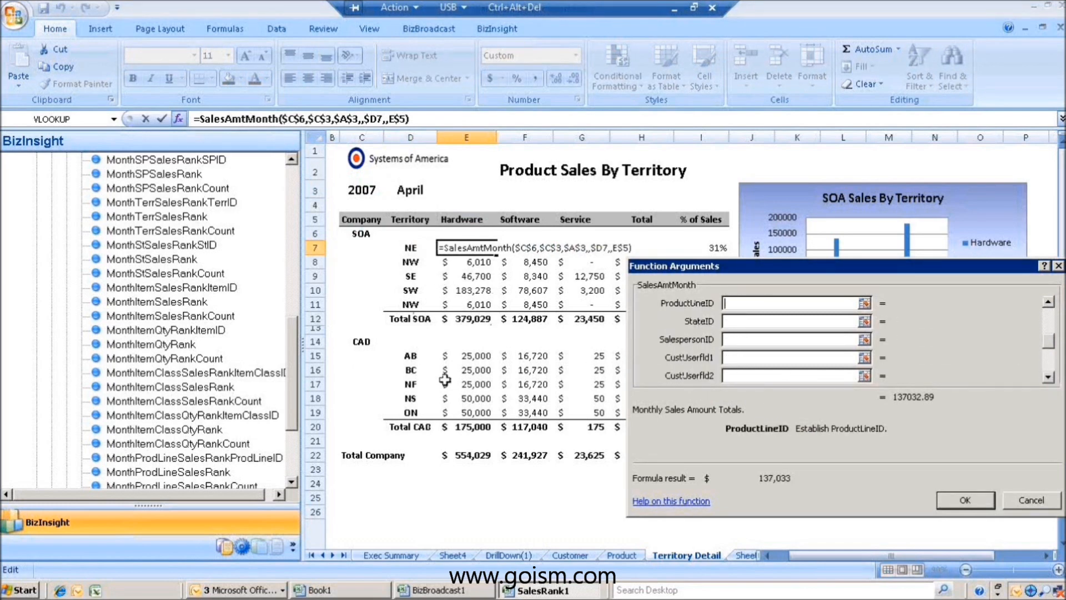
click(1025, 501)
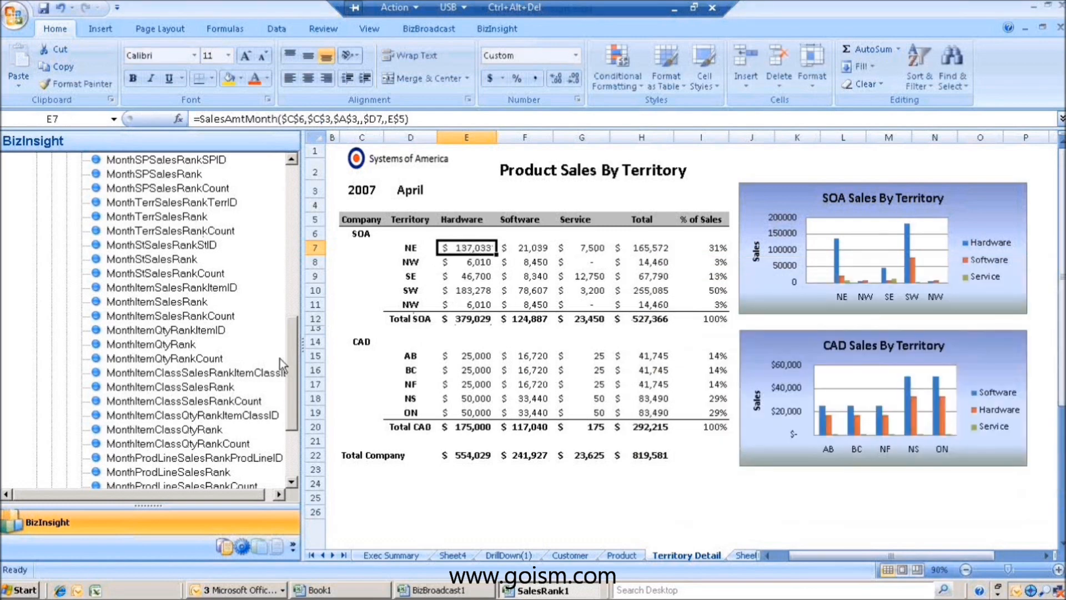
Collapse Month-to-Date Rankings and browse the Data lists and pivots under the Sales Analysis Analysis Sets.
scroll(288, 371, up, 5)
click(68, 289)
click(130, 421)
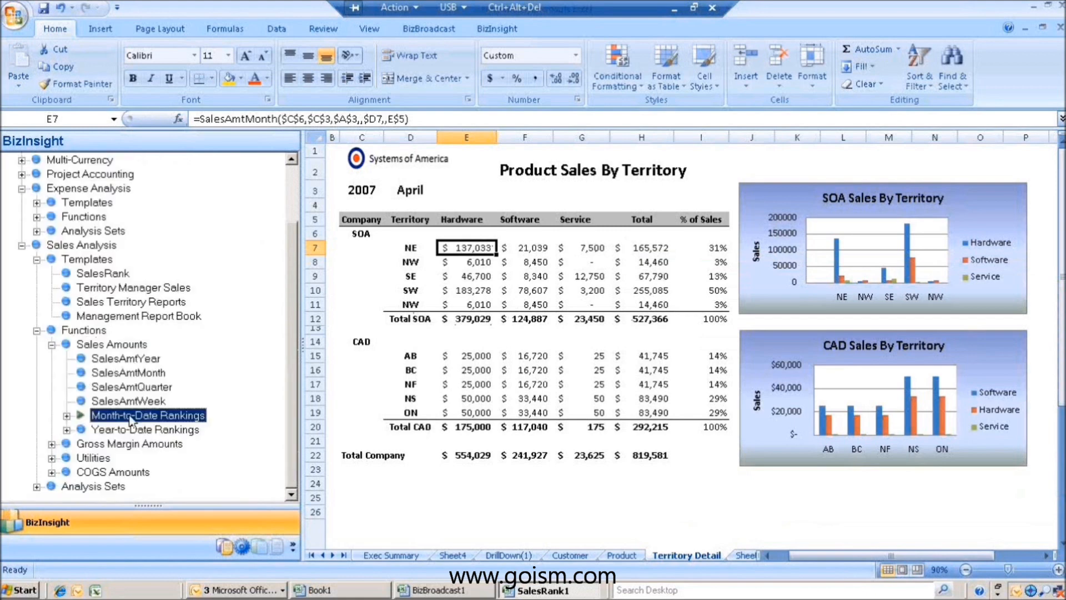
click(36, 488)
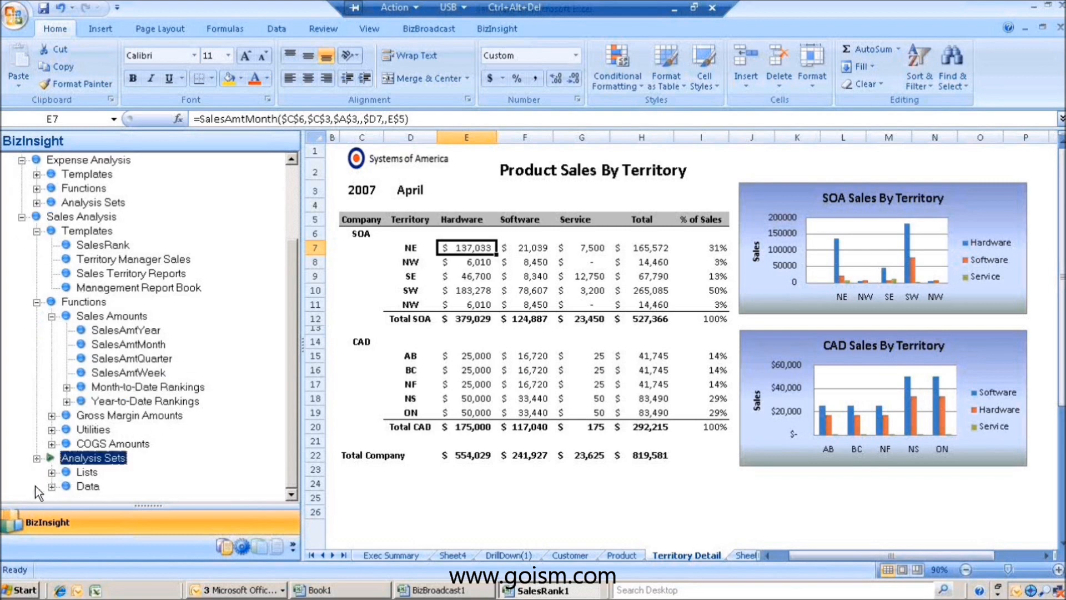
click(52, 487)
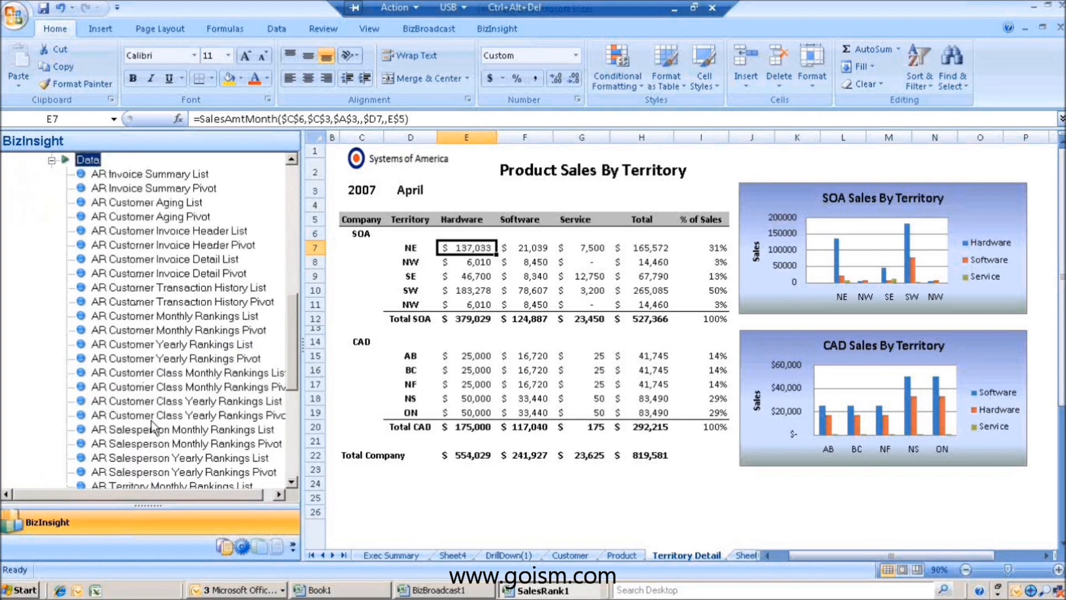
drag(295, 366, 303, 248)
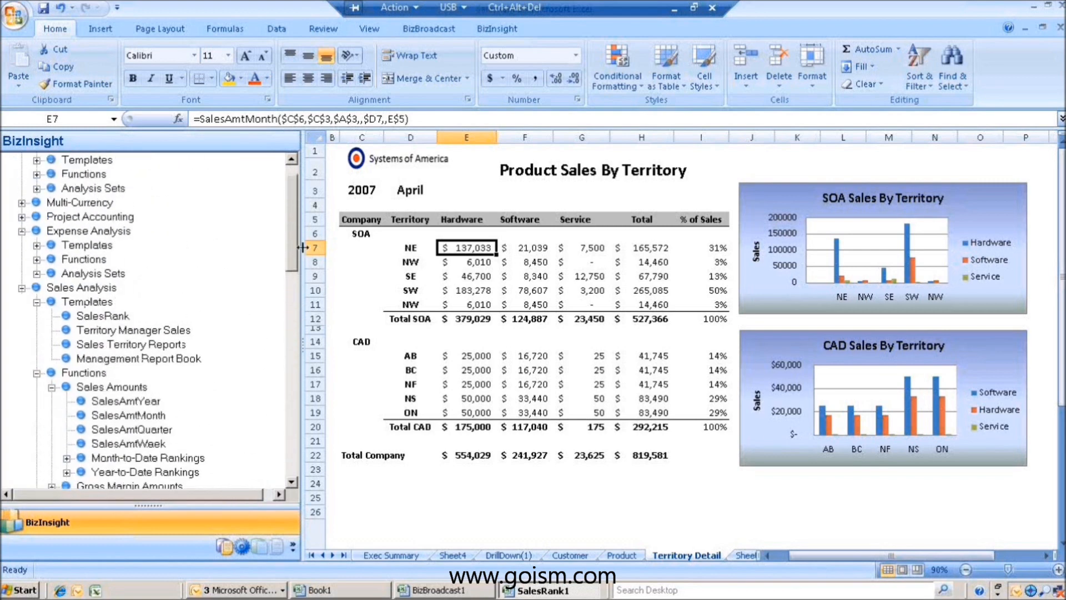
scroll(178, 404, down, 6)
scroll(177, 409, down, 10)
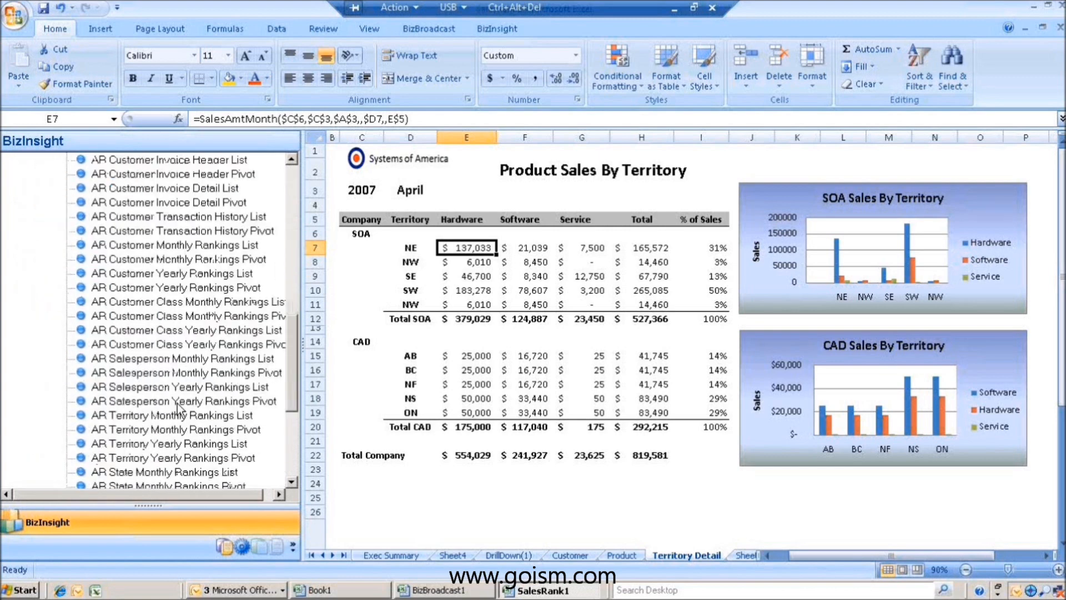
Display the function categories available under Expense Analysis in the BizInsight tree.
scroll(186, 389, up, 10)
scroll(190, 371, up, 5)
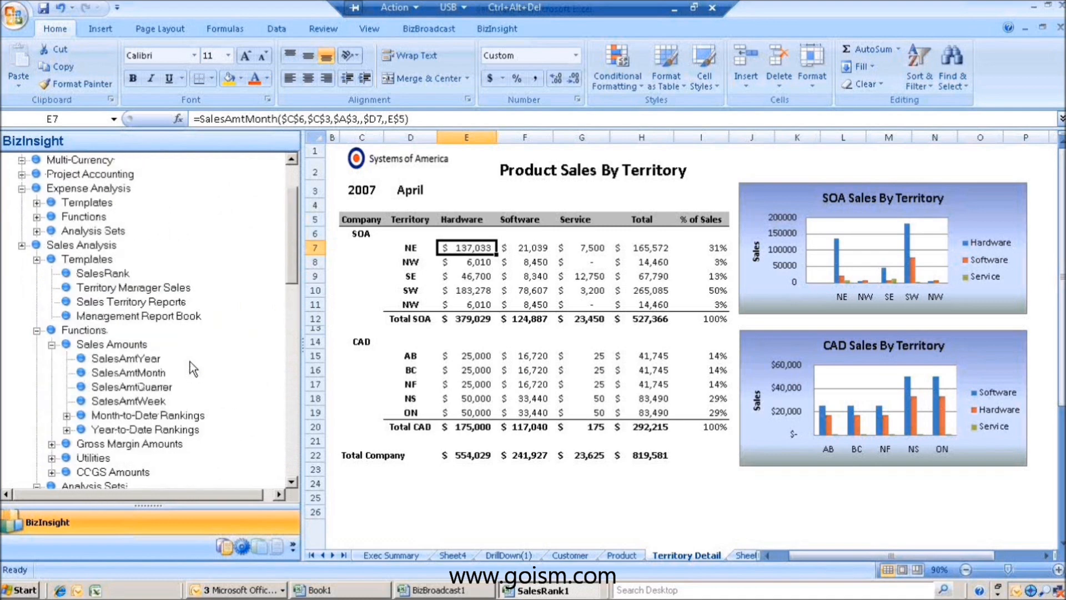
click(37, 217)
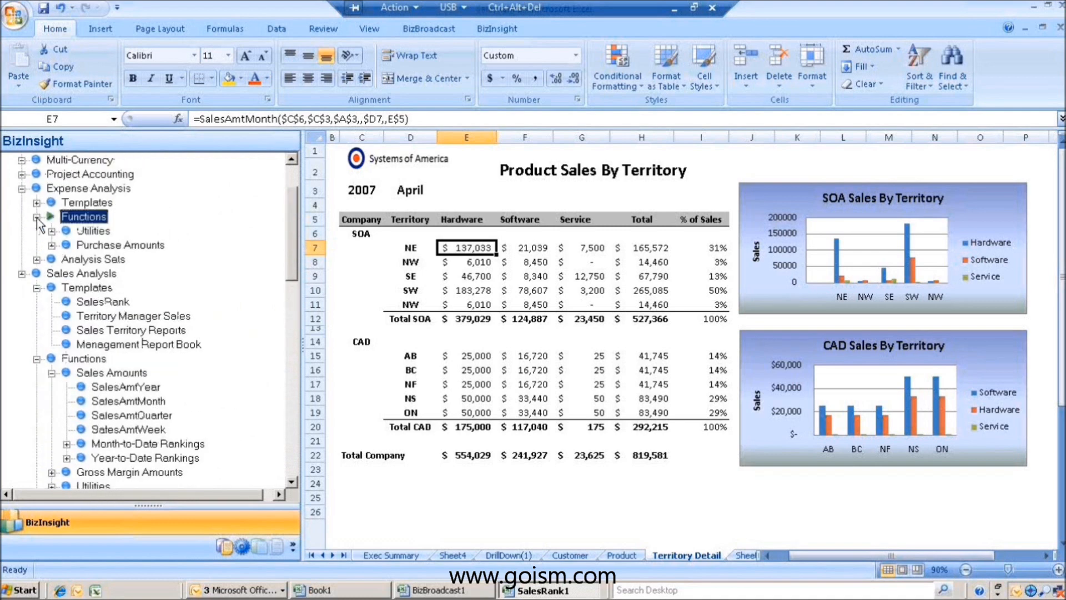
Browse the Purchase Amounts functions under Expense Analysis, including the Monthly Rankings functions.
click(51, 245)
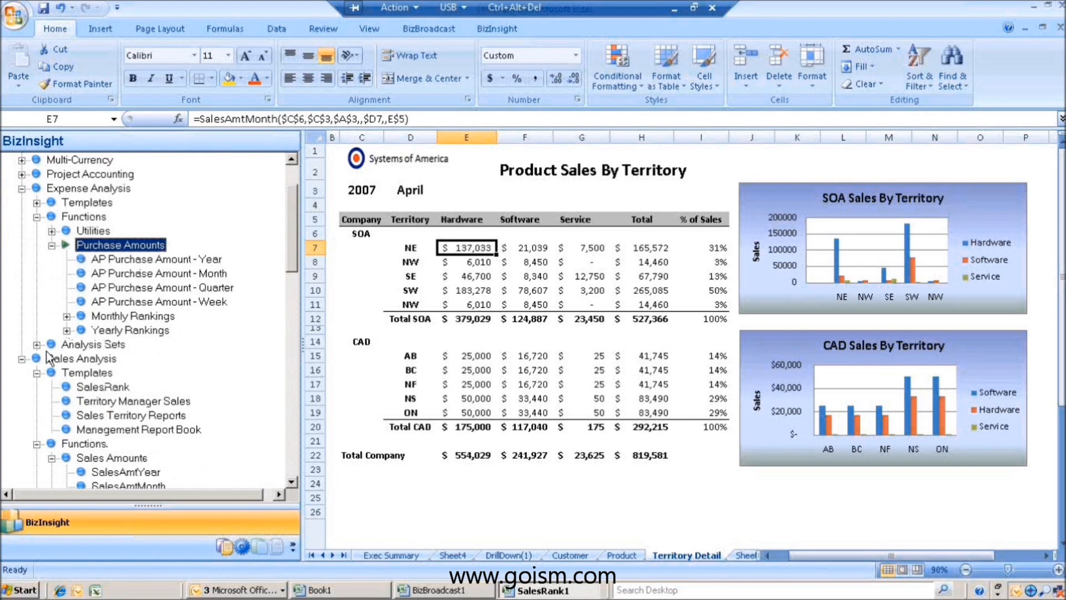
click(67, 316)
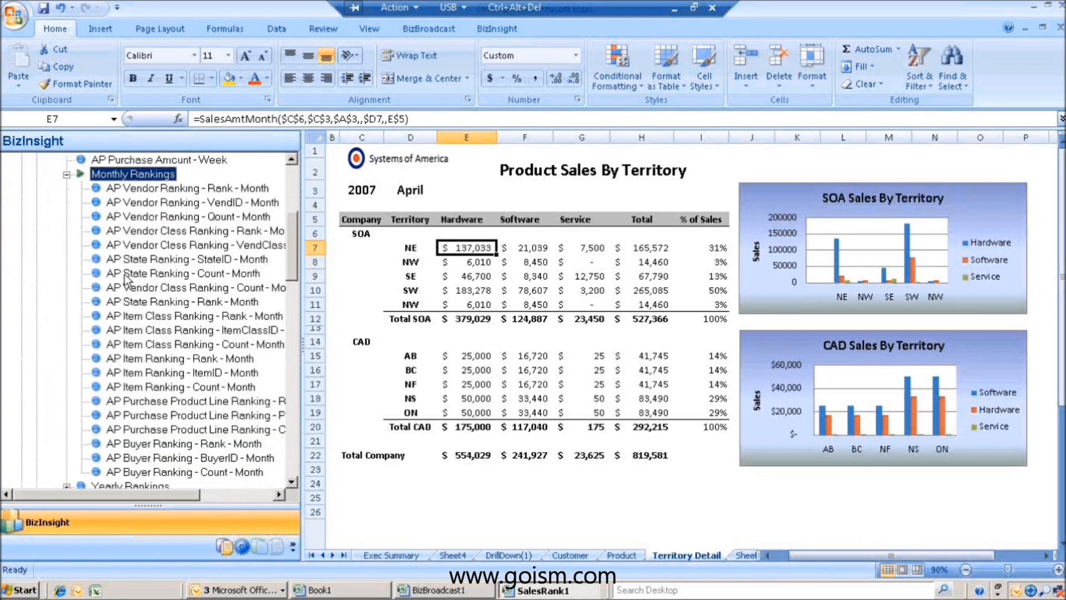
click(67, 174)
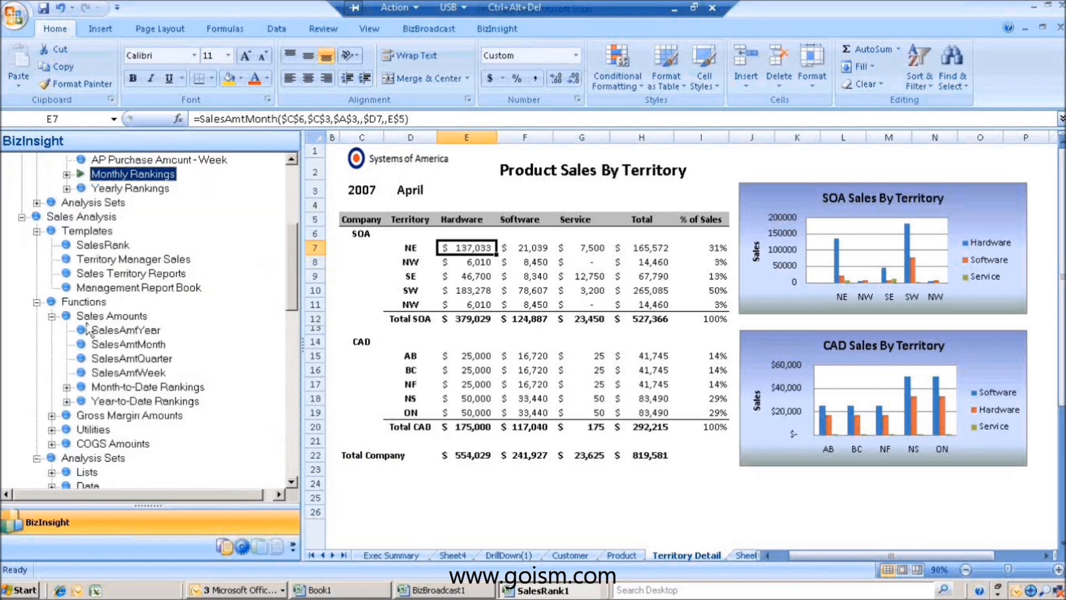
Collapse the Sales Amounts, Functions, Analysis Sets and Templates branches under Sales Analysis.
click(51, 316)
click(37, 301)
click(36, 316)
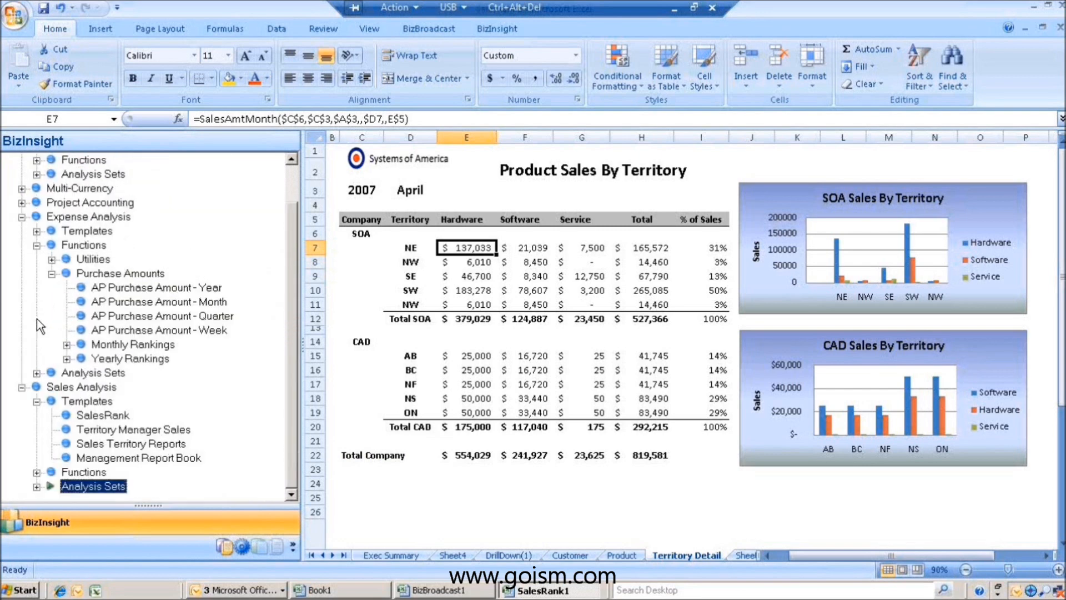
click(37, 401)
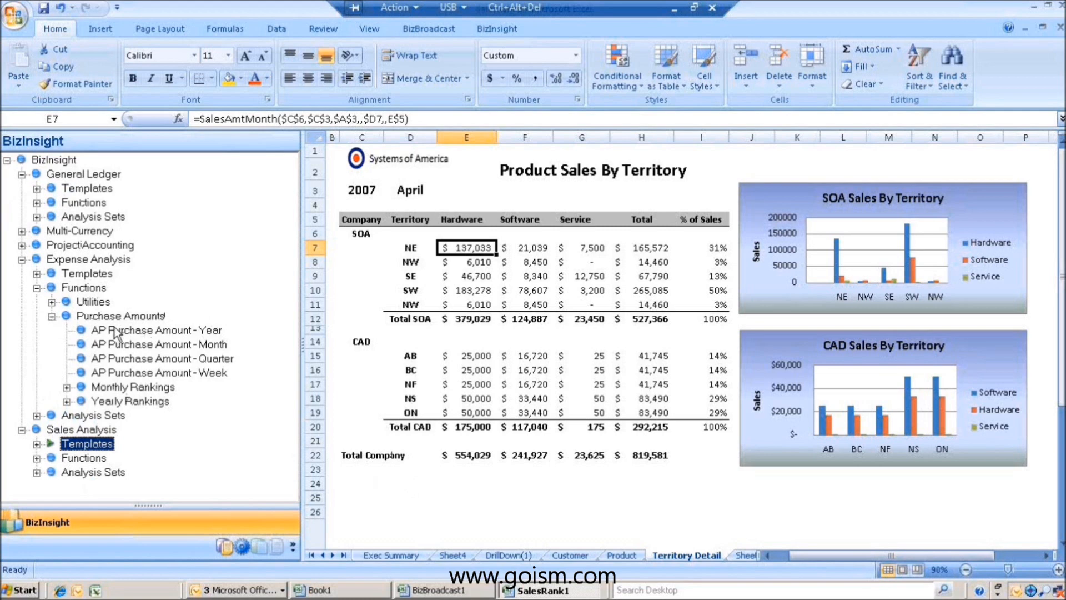
Expand the Expense Analysis templates and open the Monthly Vendor Purchase Report from them.
click(38, 272)
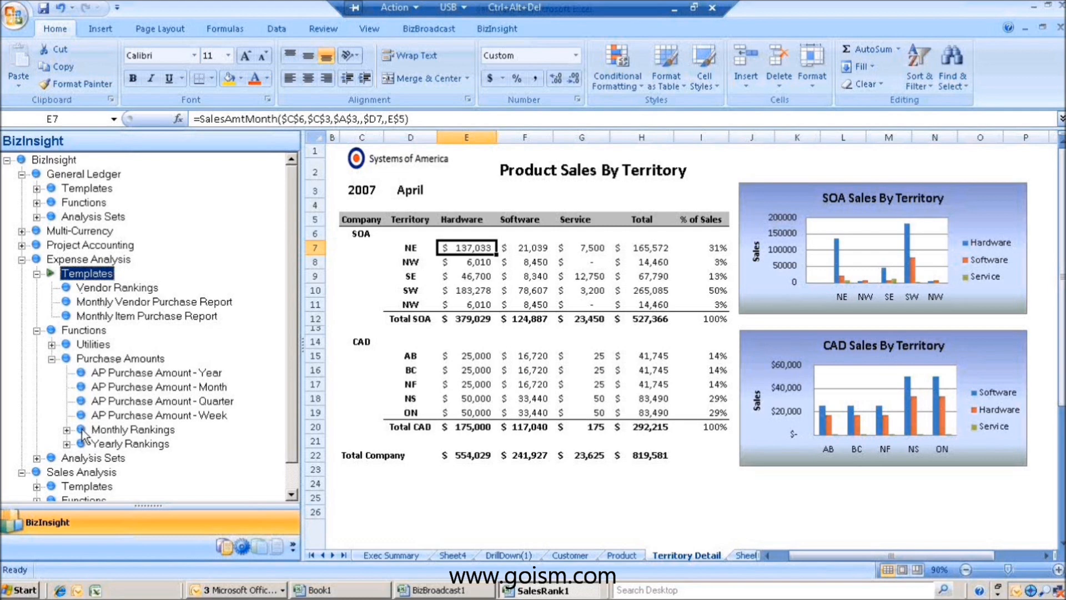
click(483, 189)
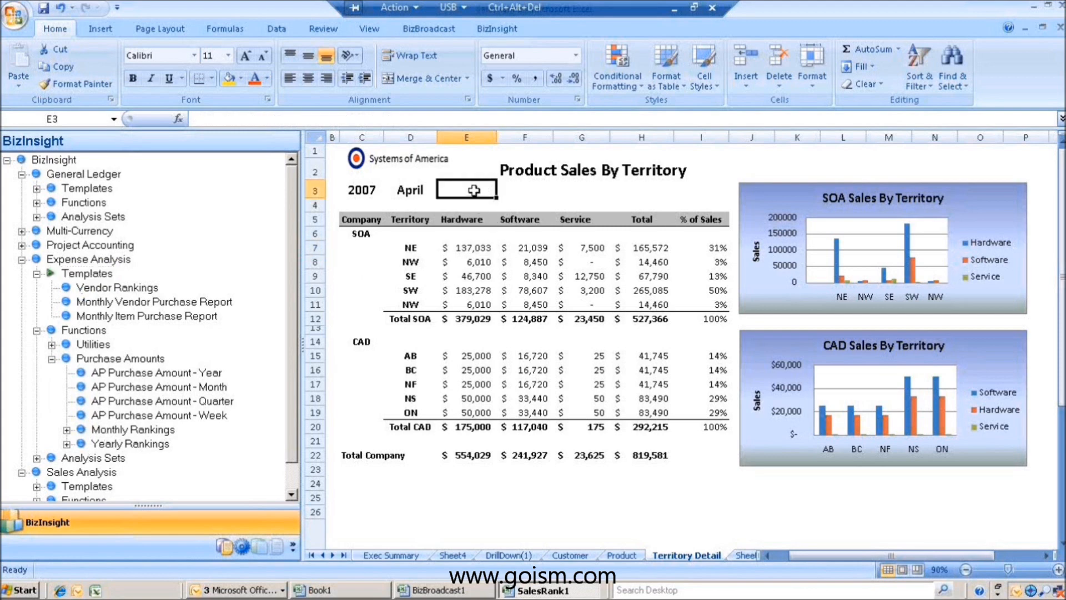
click(508, 189)
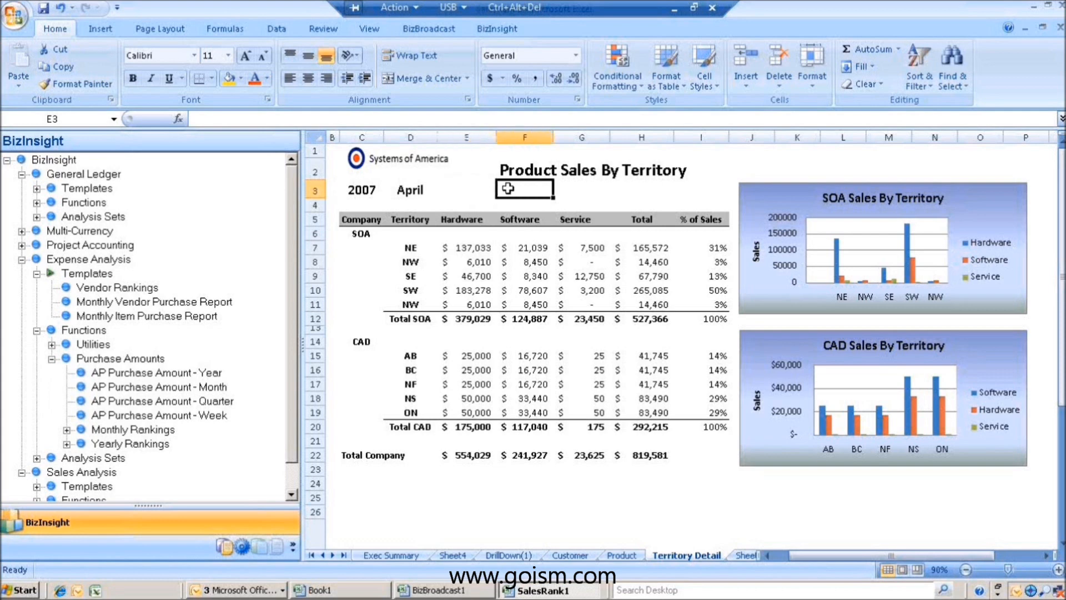
click(477, 190)
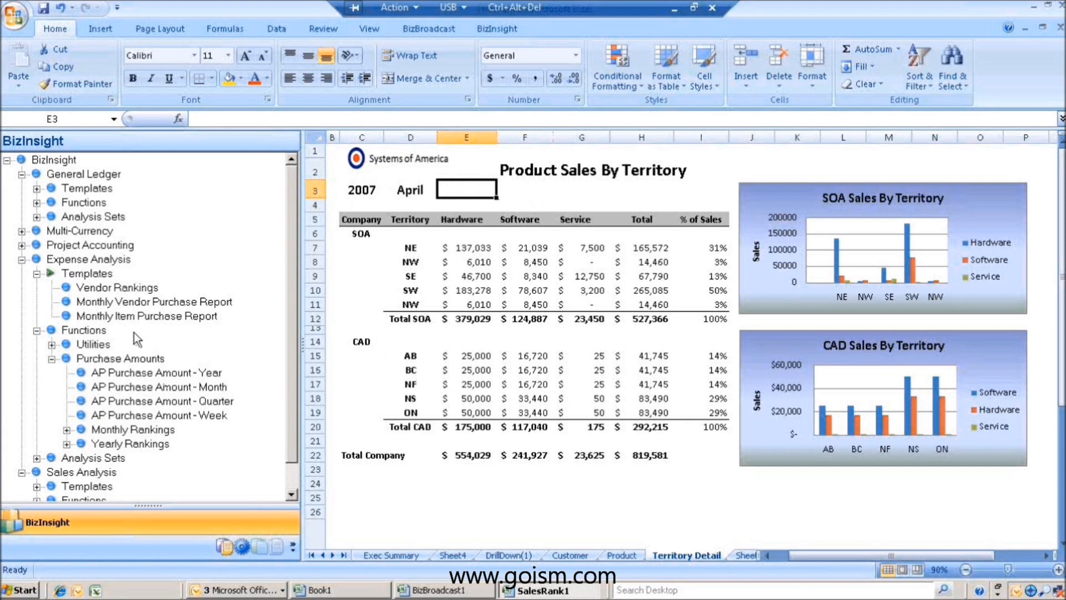
drag(109, 308, 493, 482)
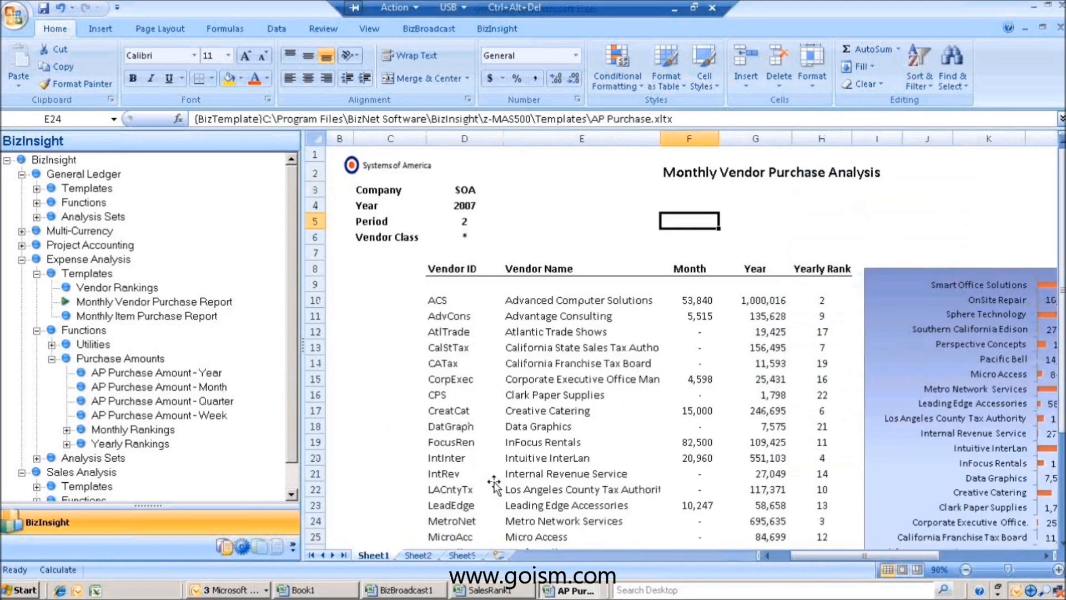
Set the Period of the Monthly Vendor Purchase Analysis to 3.
click(688, 300)
click(465, 222)
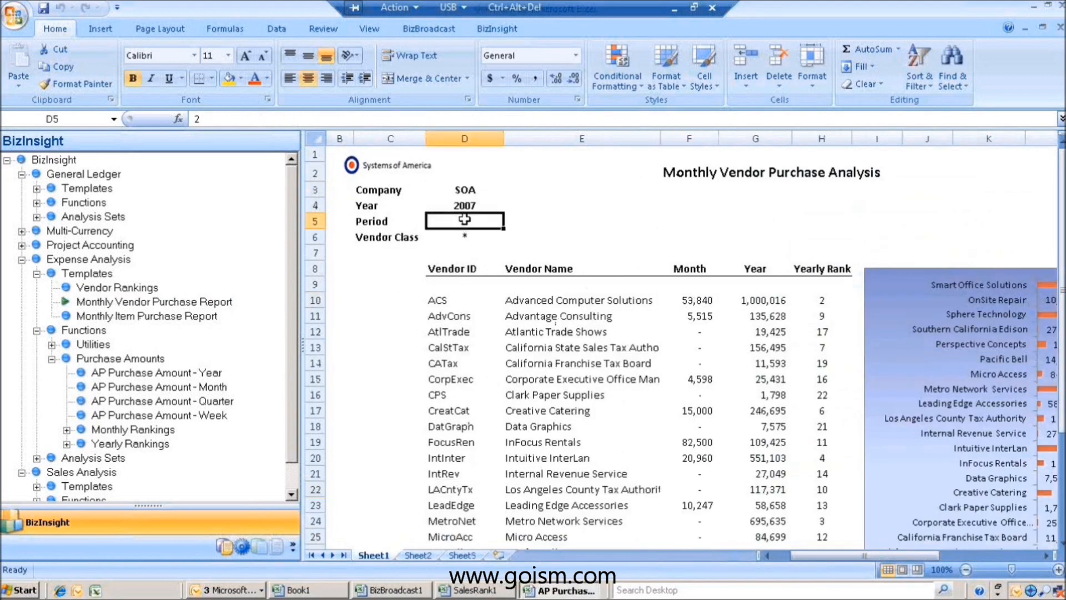
text(3)
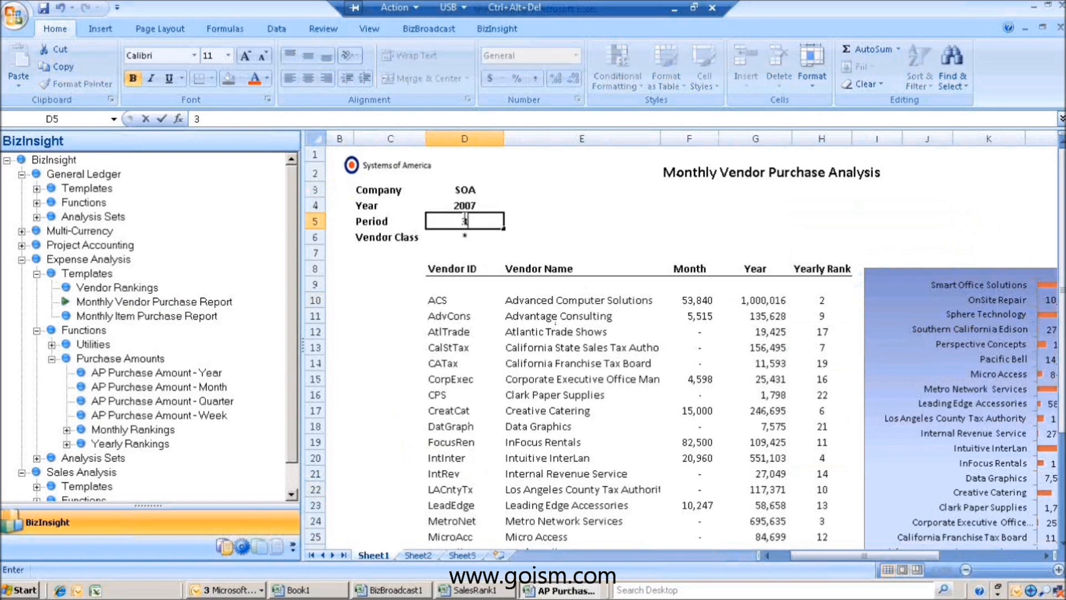
key(Return)
Examine the Vendor Class choices, the Yearly Rank formula for CorpExec and the vendor purchases chart.
click(511, 237)
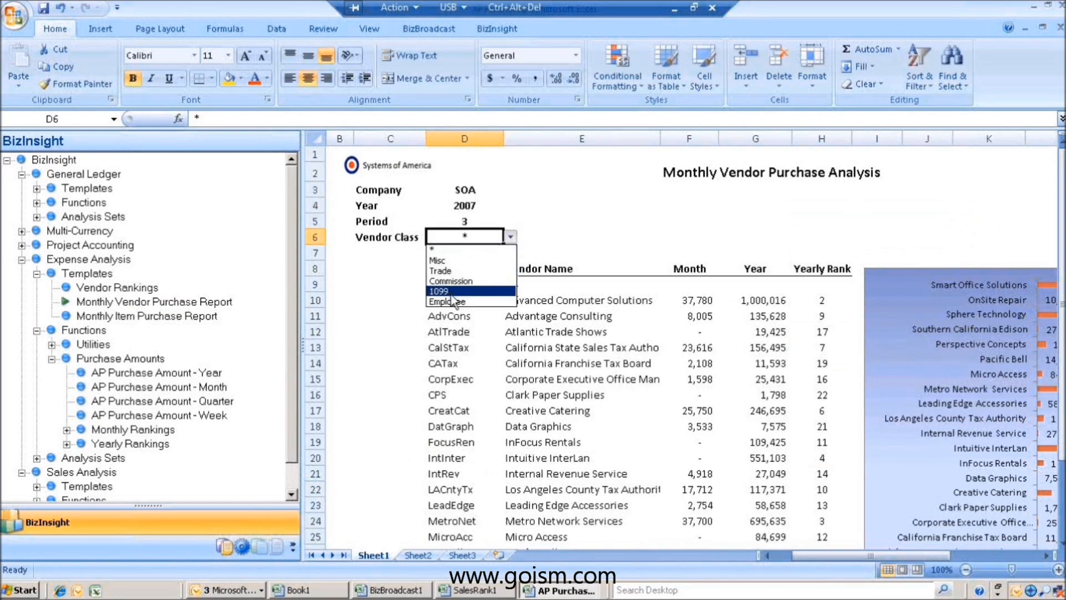
click(478, 342)
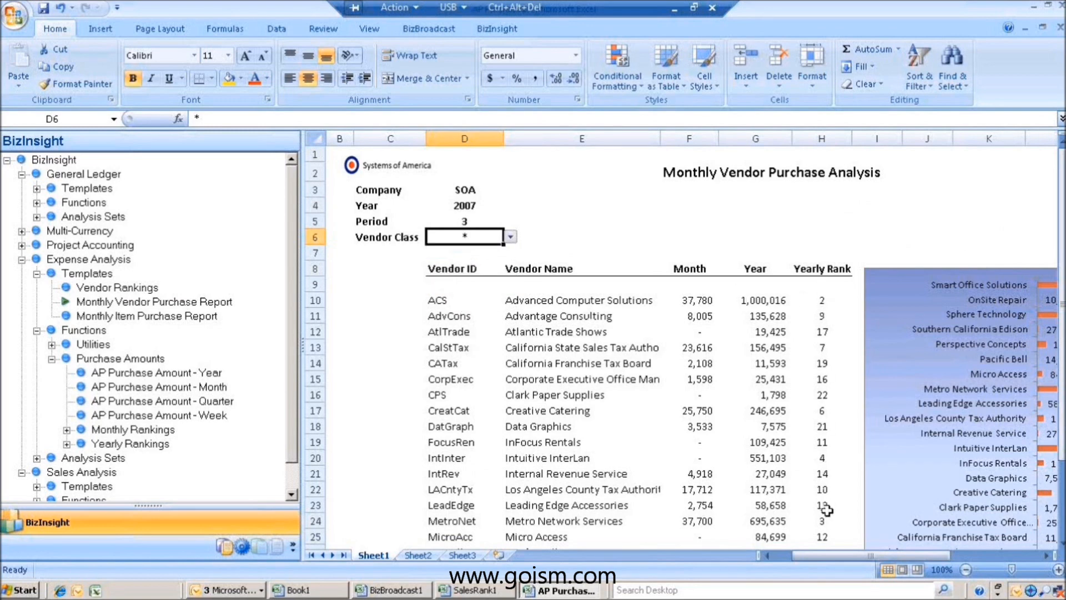
click(822, 379)
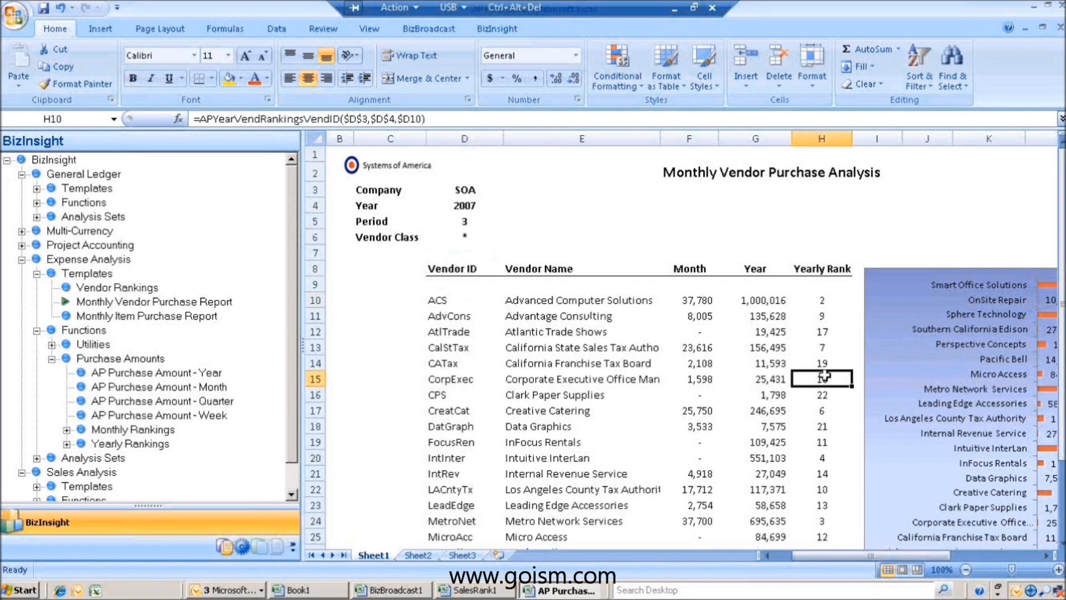
drag(885, 554, 926, 556)
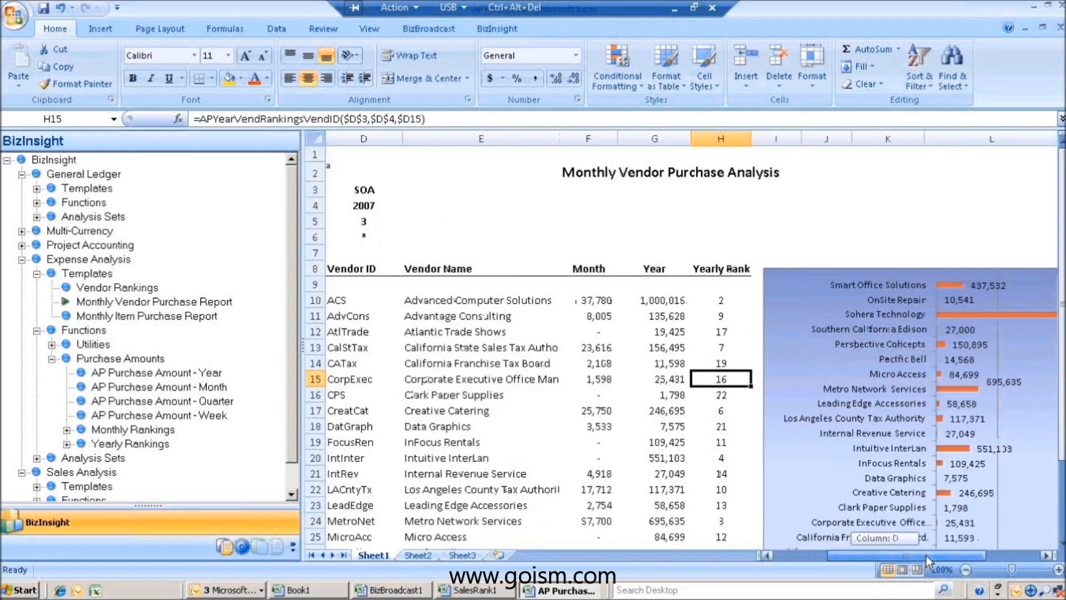
Collapse the Expense Analysis functions and templates and narrow the BizInsight pane to give the sheet more room.
click(52, 359)
click(37, 330)
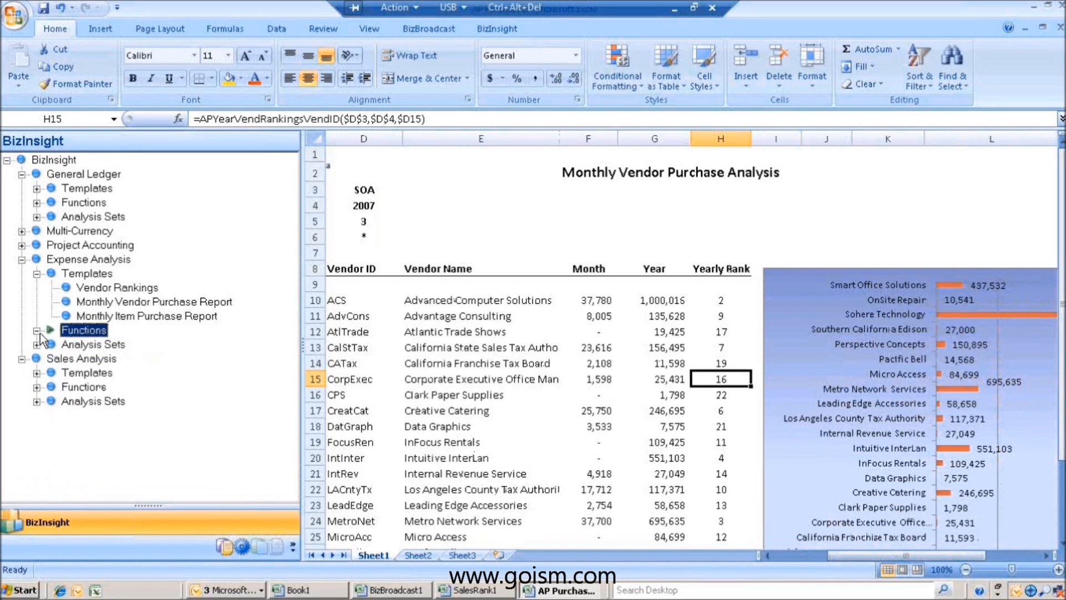
click(37, 273)
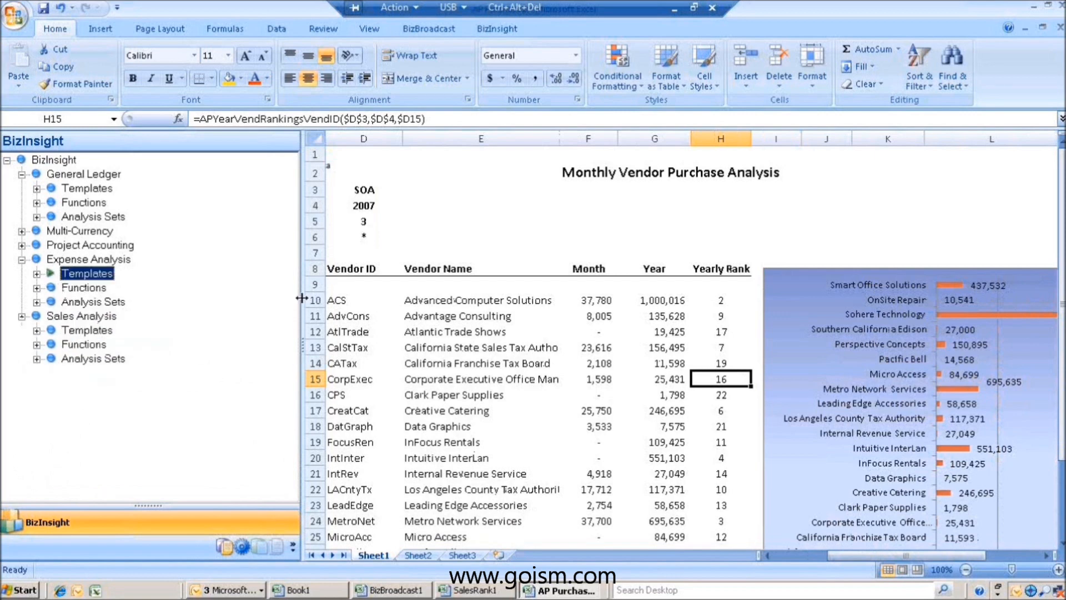
drag(299, 300, 211, 308)
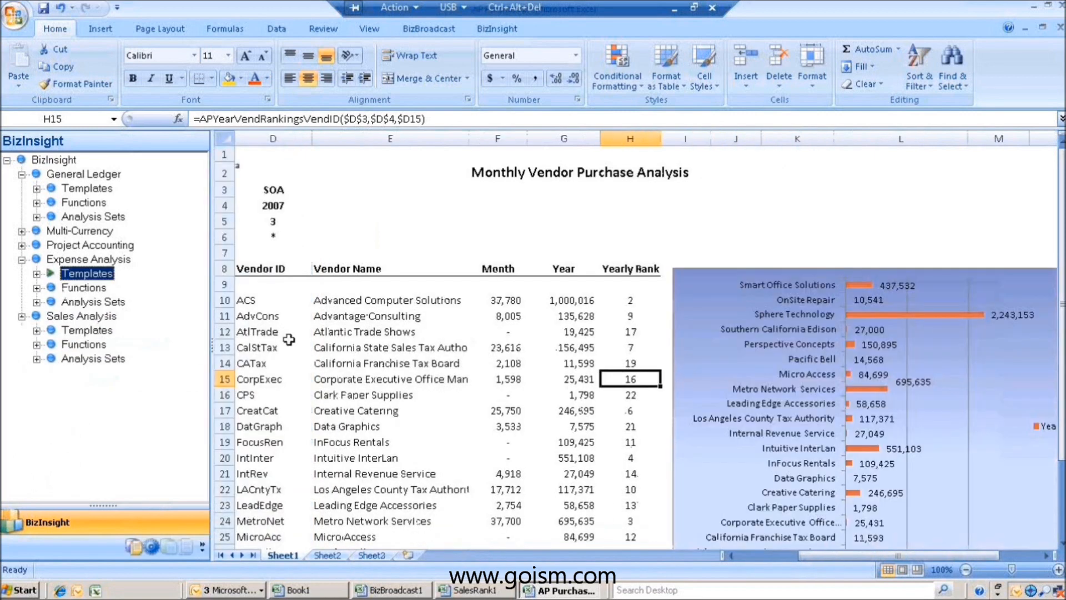
Close the AP Purchase1 and SalesRank1 workbooks without saving their changes.
right_click(548, 594)
click(556, 583)
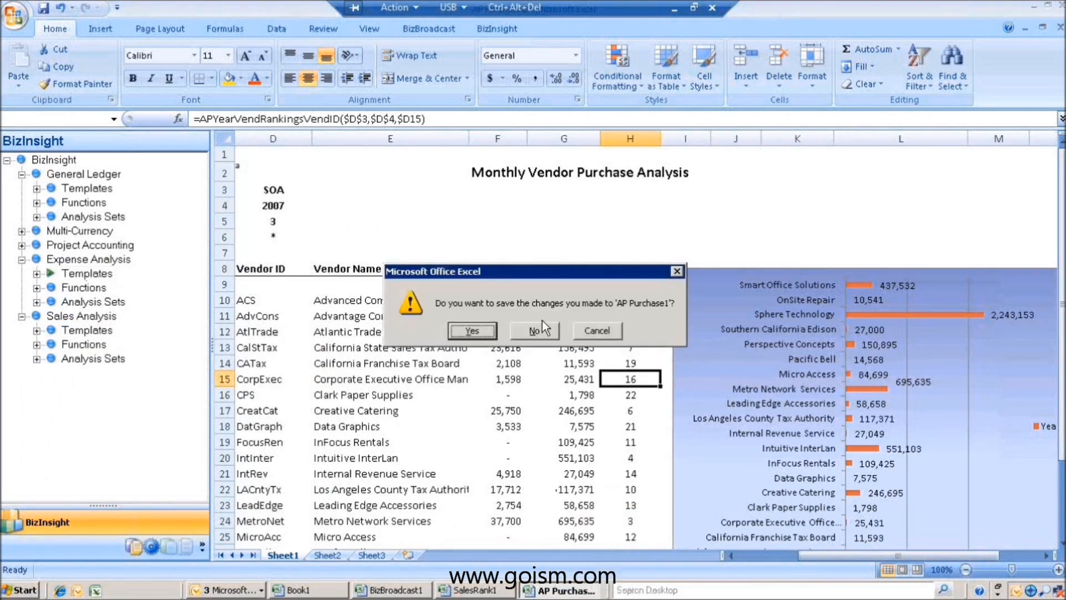
click(542, 324)
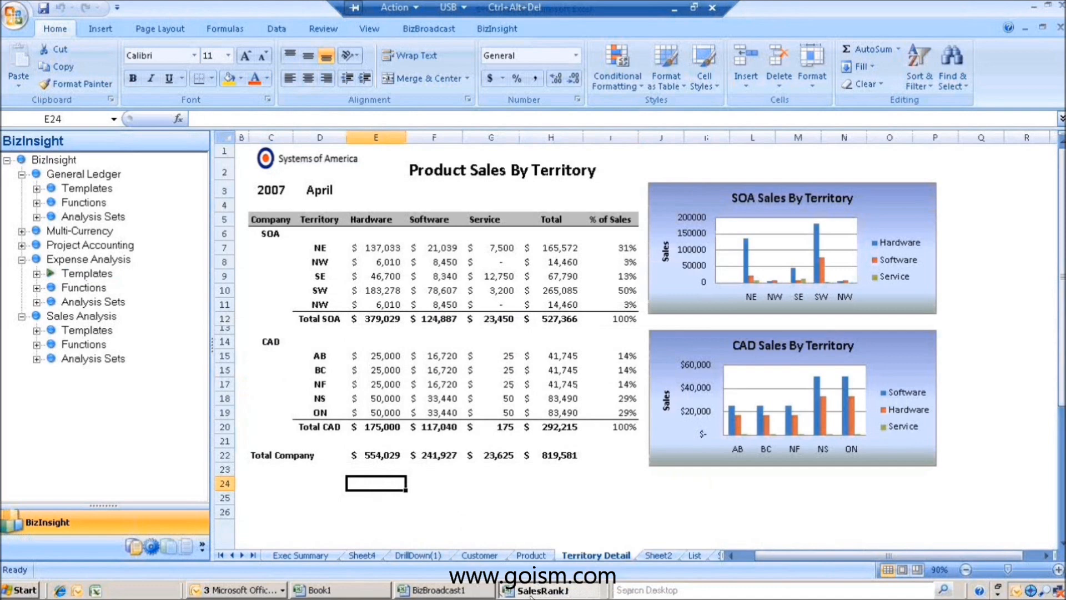
right_click(548, 593)
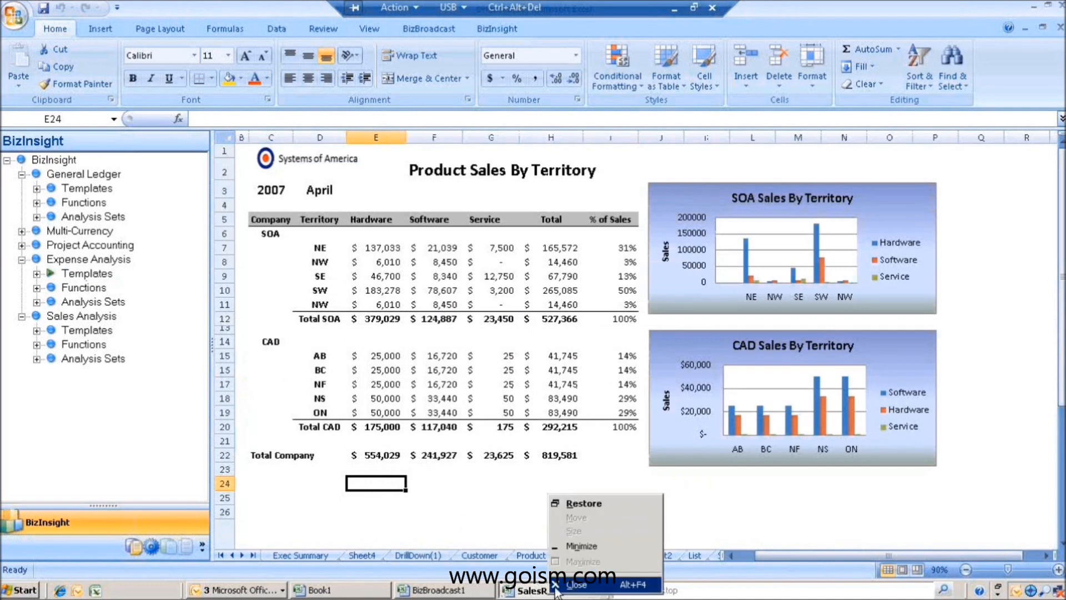
click(555, 584)
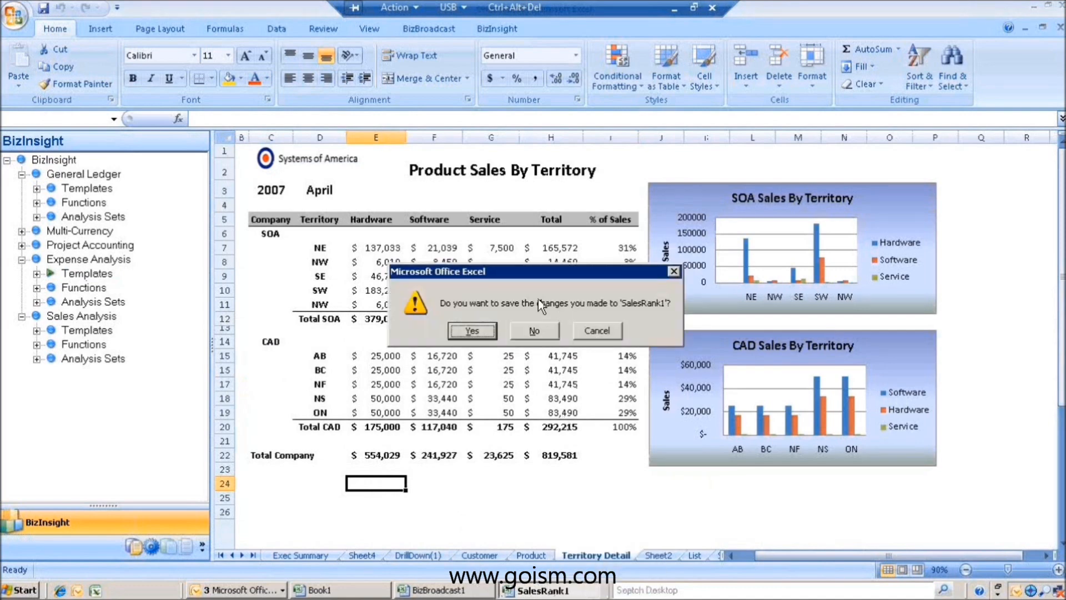
click(543, 332)
Insert the AP Purchase Amount - Quarter function from Expense Analysis into cell M10 of the IS sheet.
click(36, 288)
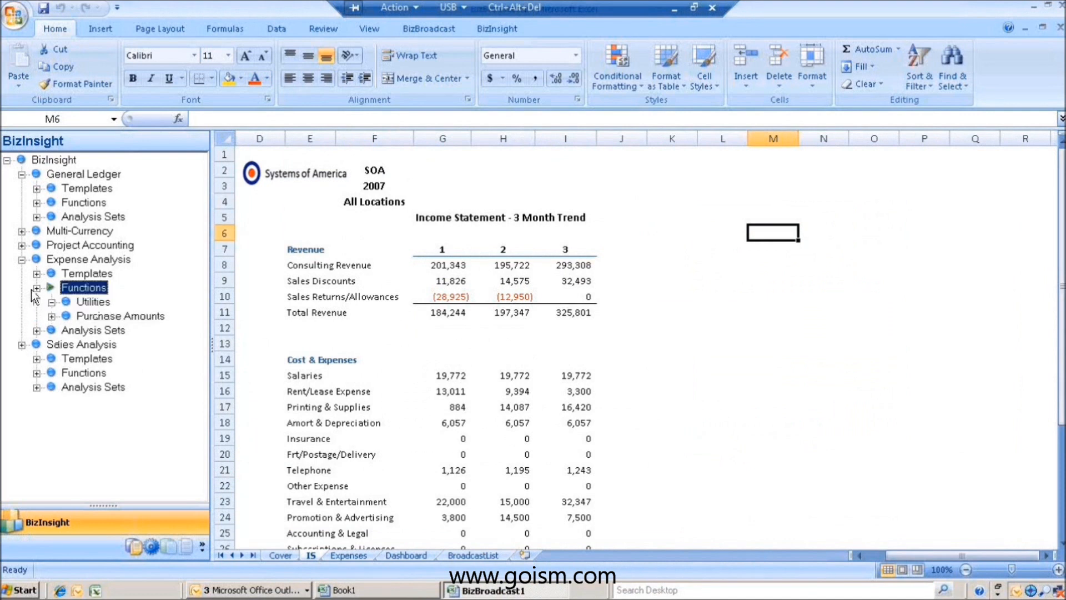
click(53, 316)
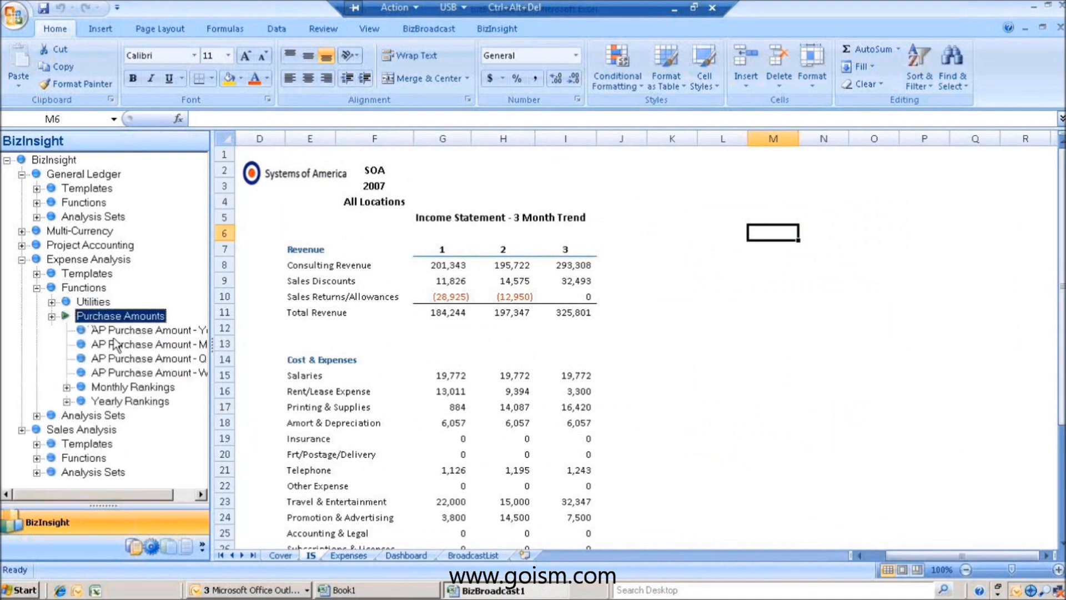
click(134, 373)
drag(133, 359, 754, 302)
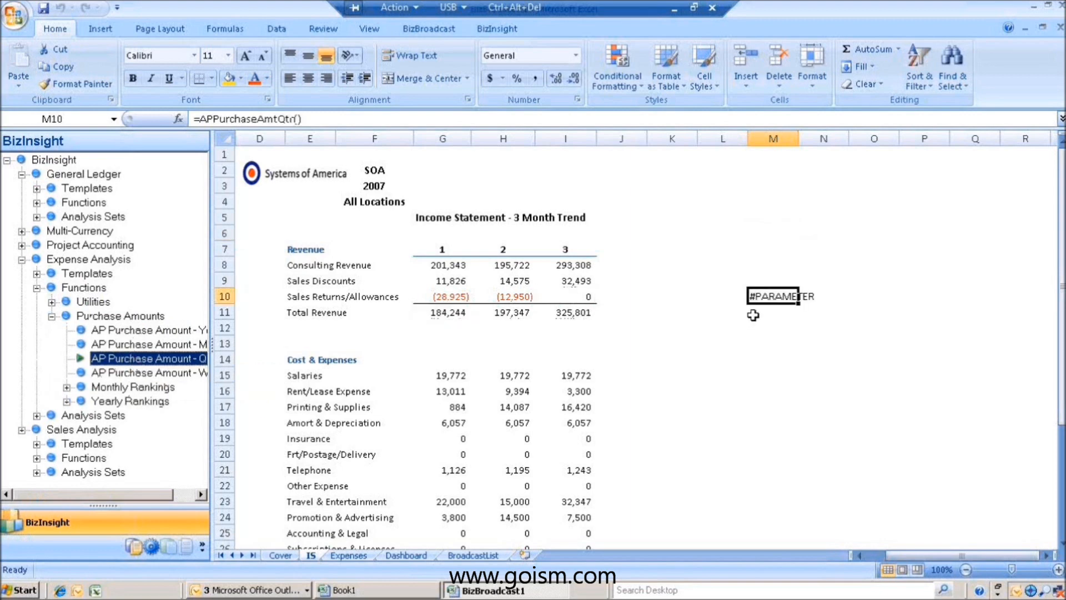
Examine the arguments of the APPurchaseAmtQtr function without filling them in, and collapse the Purchase Amounts functions.
click(180, 117)
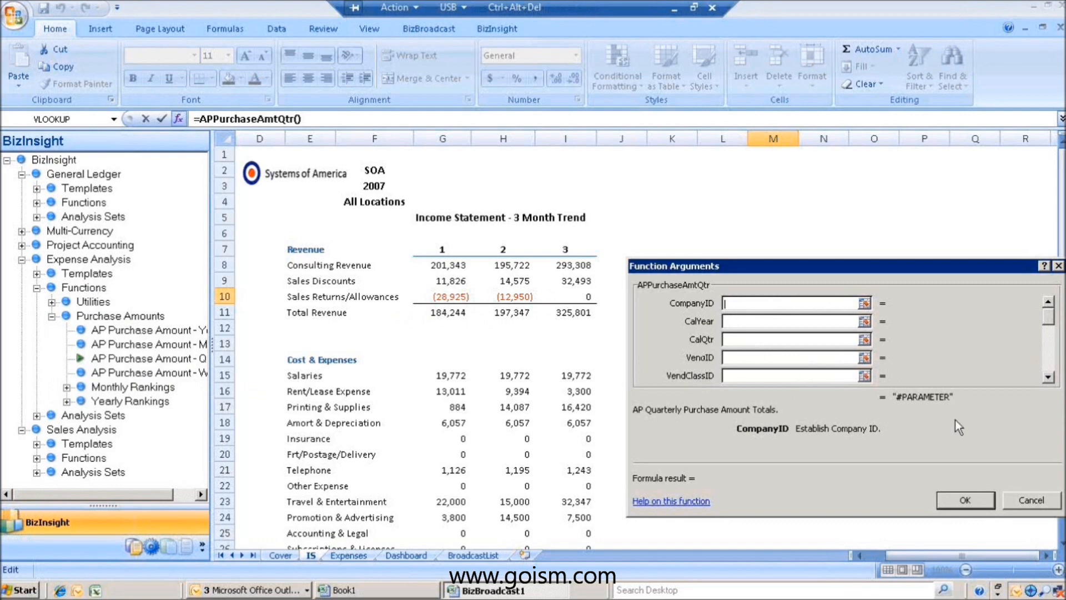
click(1031, 503)
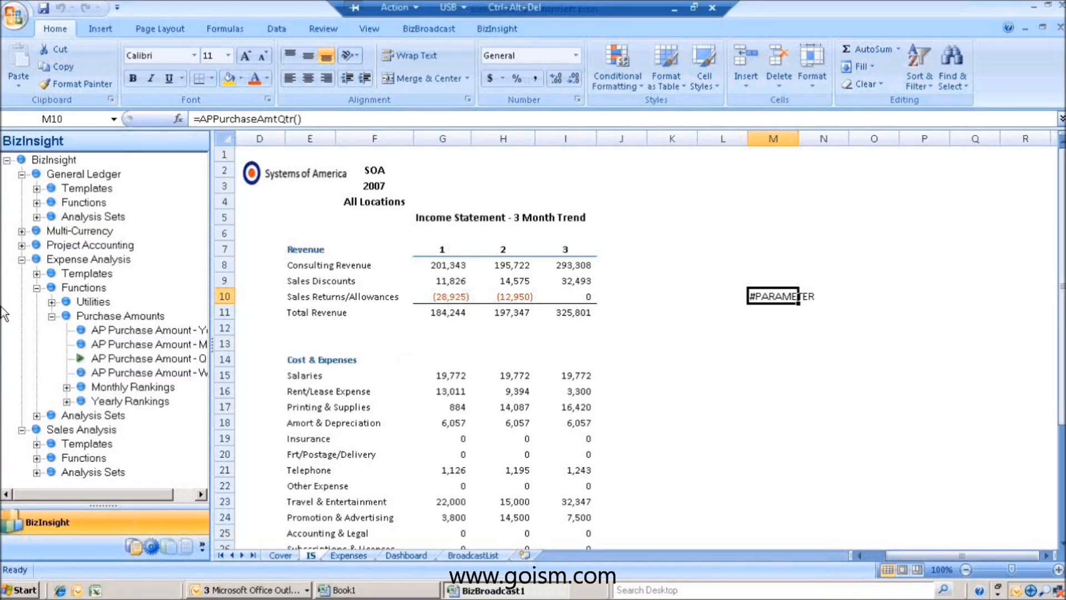
click(50, 317)
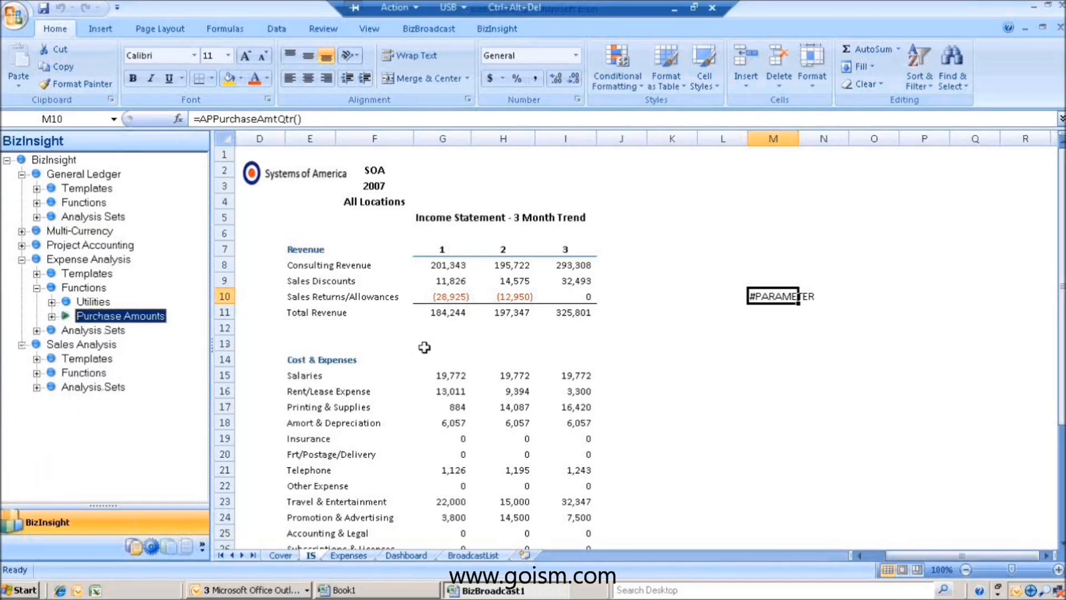
Inspect the income statement's Sales Discounts and Salaries formulas for period 1, along with the Total Revenue and Salaries labels.
click(432, 277)
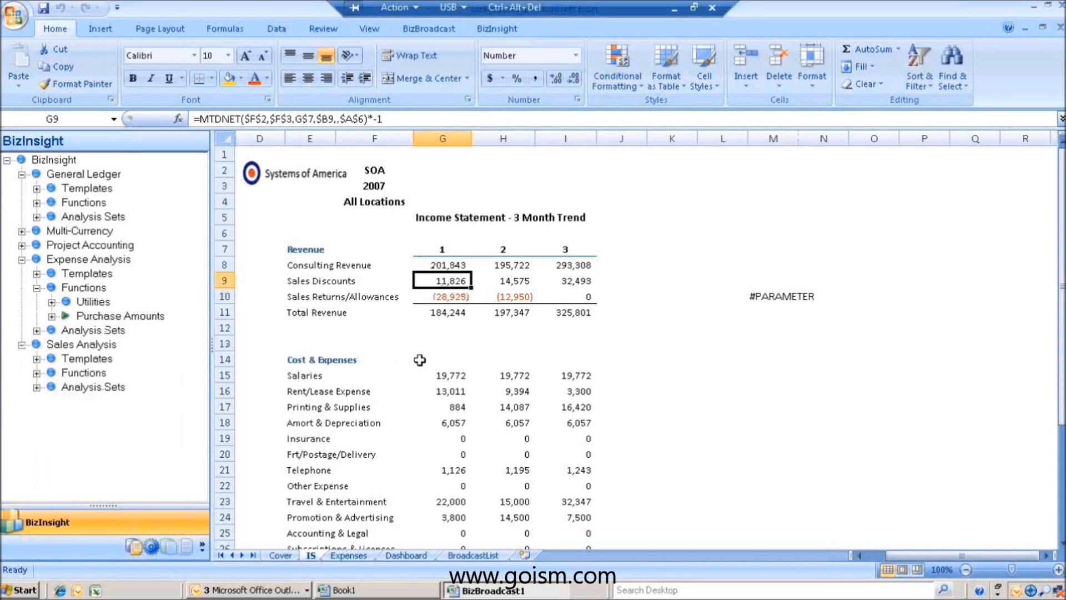
click(305, 312)
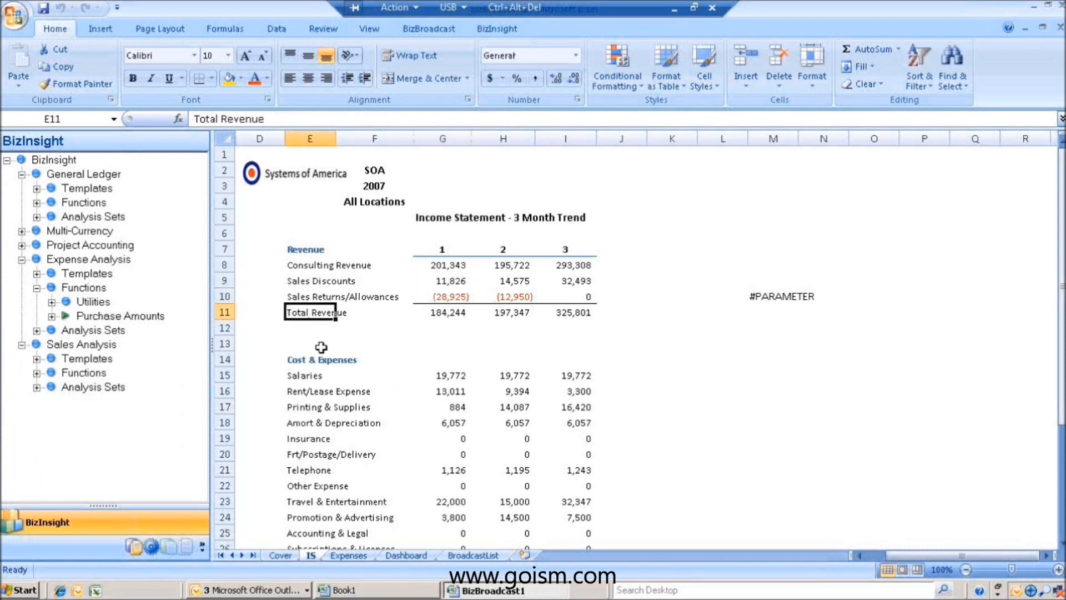
click(293, 378)
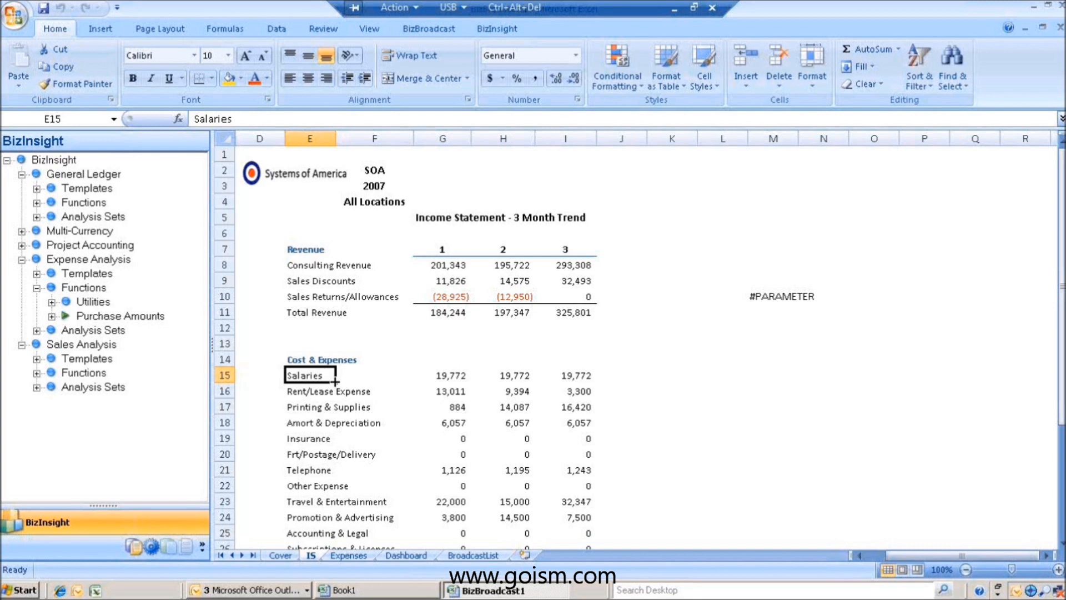
click(433, 377)
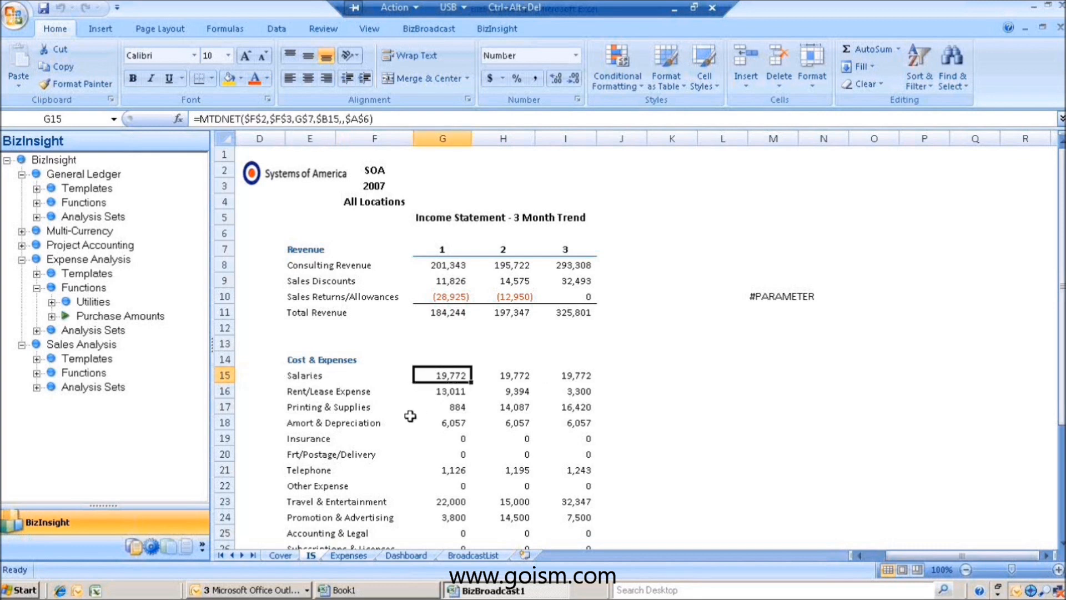